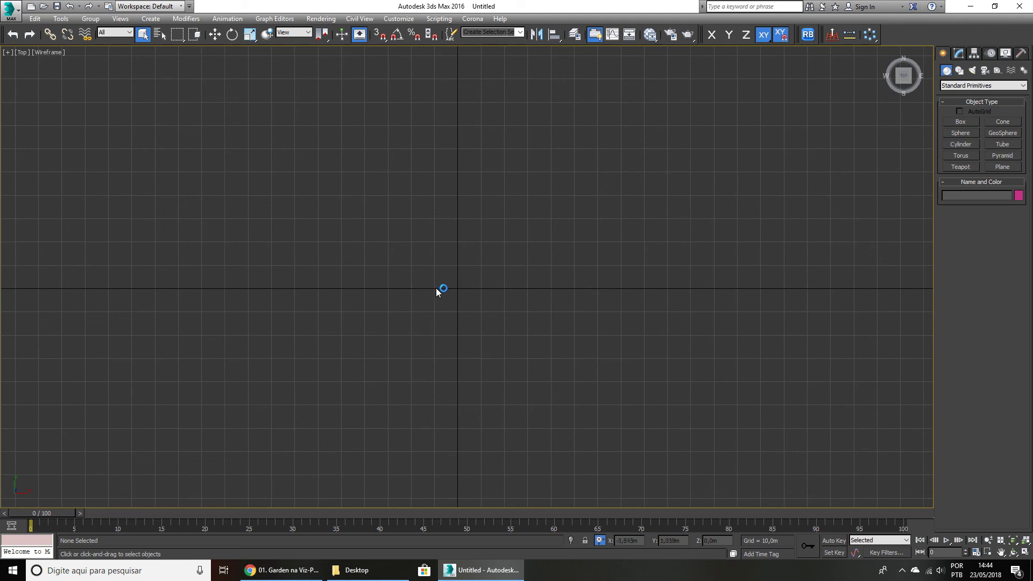
Create a standard primitive plane near the grid origin, about 13.9 m long and 10 m wide.
middle_click_drag(469, 266, 441, 272)
middle_click_drag(421, 317, 434, 295, "alt")
scroll(433, 295, "up", 4)
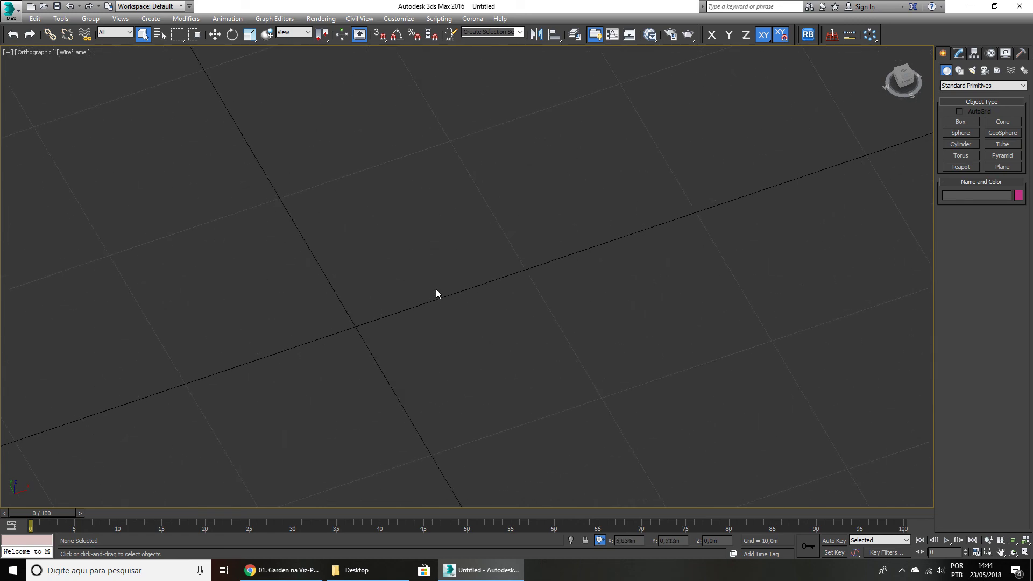
left_click(990, 167)
middle_click_drag(441, 260, 435, 330)
left_click_drag(415, 351, 431, 283)
left_click_drag(457, 197, 480, 113)
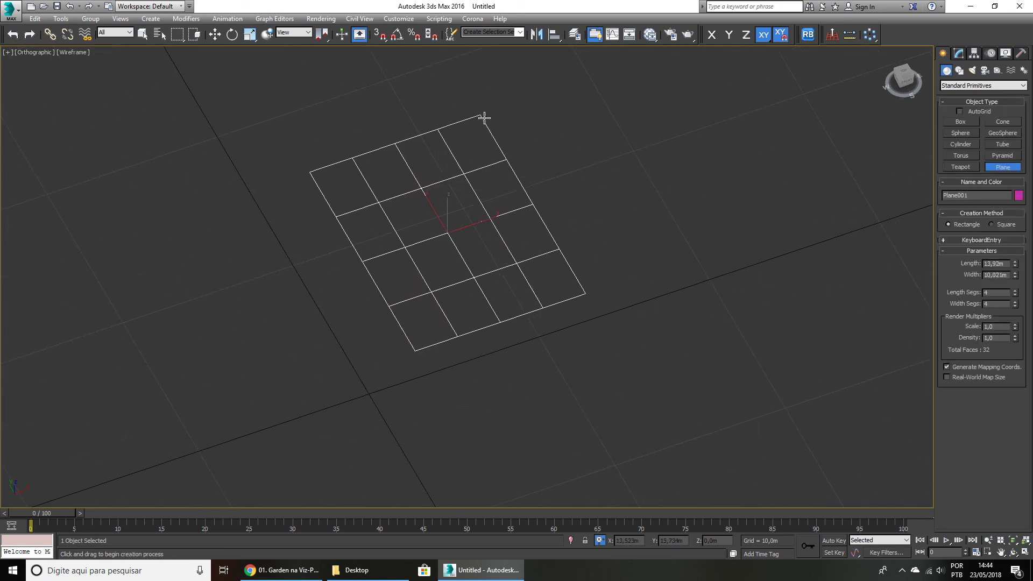
Set the plane's length to 12 m and its width to 30 m.
left_click(995, 263)
type("12")
key("Return")
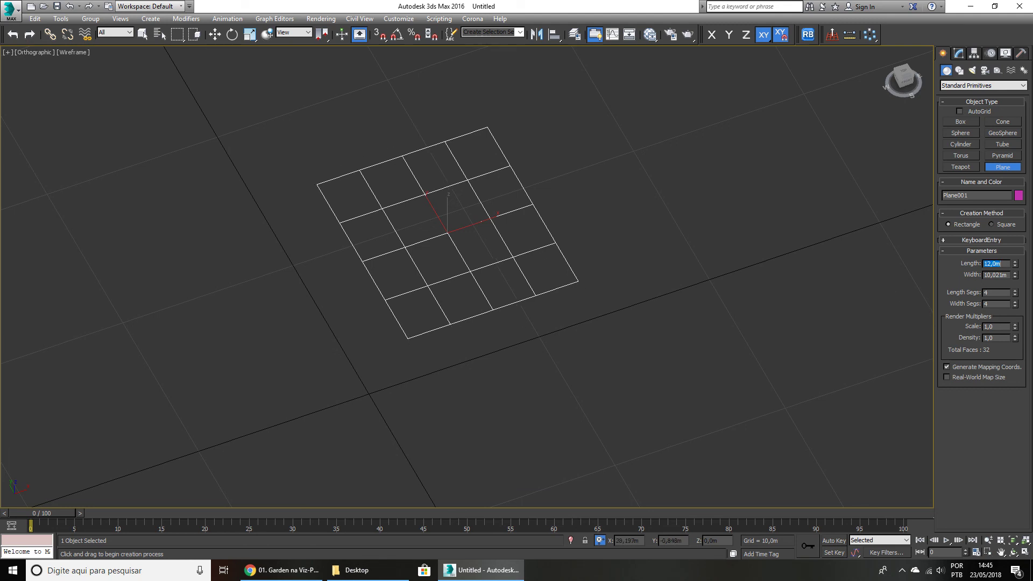
key("Tab")
type("30")
key("Return")
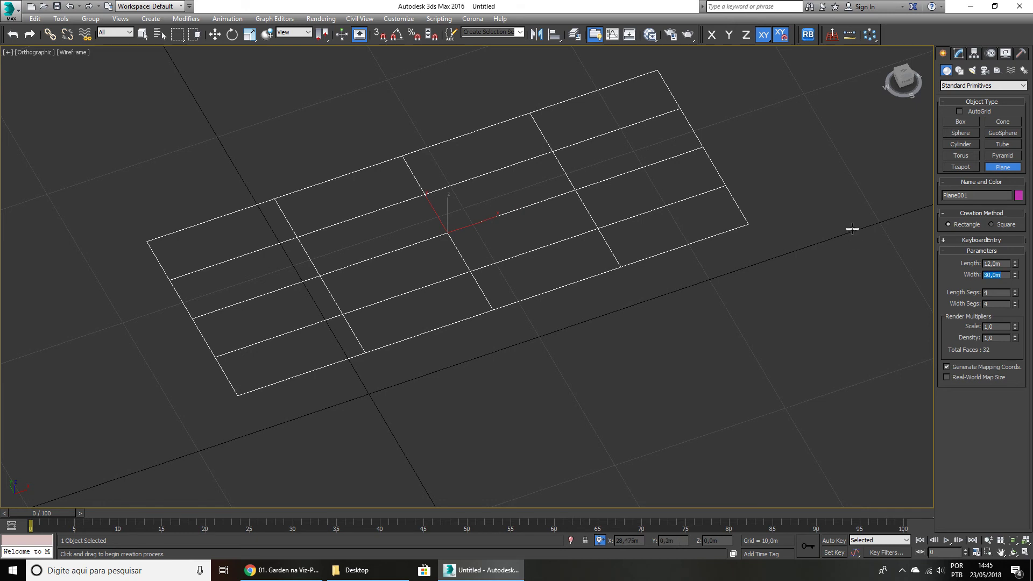
Finish creating planes, switch the viewport to shaded display and activate the Move tool.
key("z")
right_click(619, 329)
key("F3")
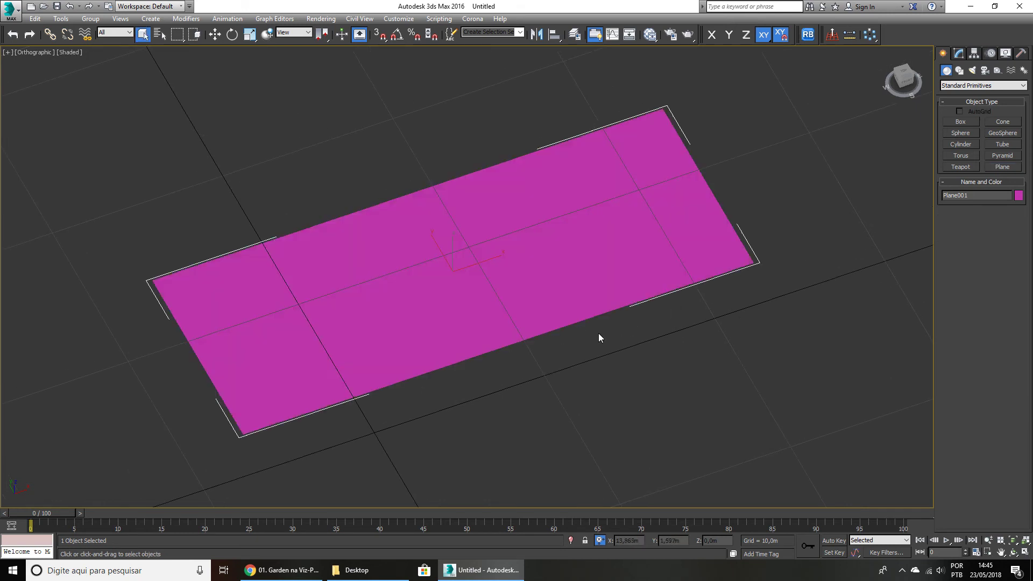
key("w")
middle_click_drag(485, 277, 514, 272)
Open the Slate Material Editor and add an FStorm material node to the view.
left_click(645, 38)
left_click_drag(626, 52, 679, 75)
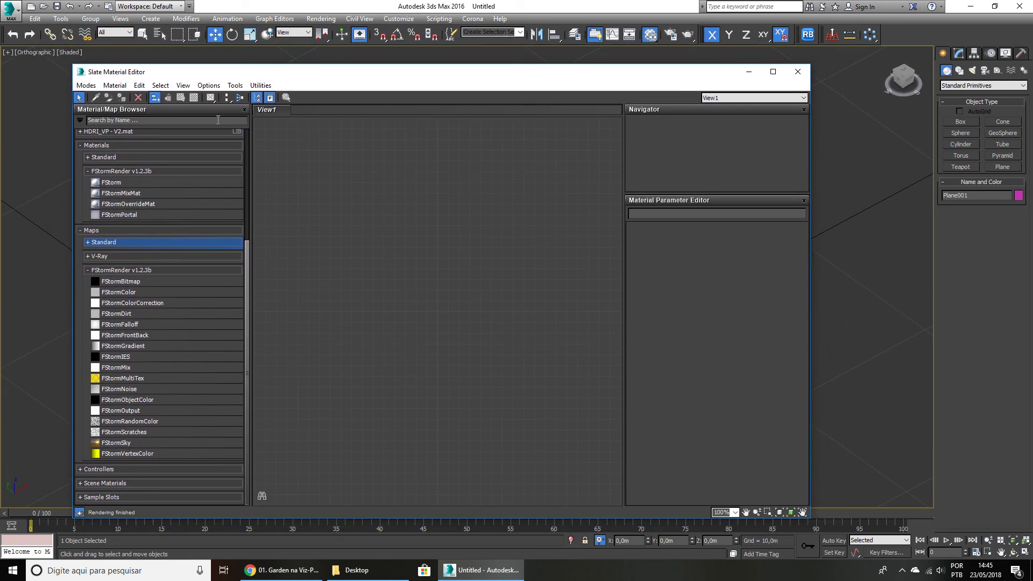
left_click_drag(138, 80, 123, 75)
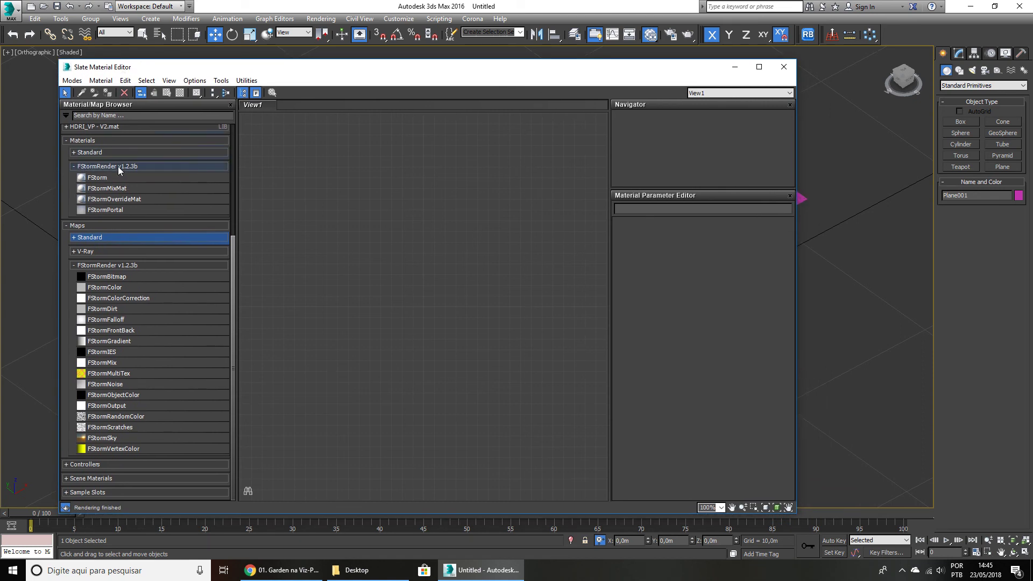
left_click_drag(100, 177, 296, 258)
middle_click_drag(293, 180, 314, 240)
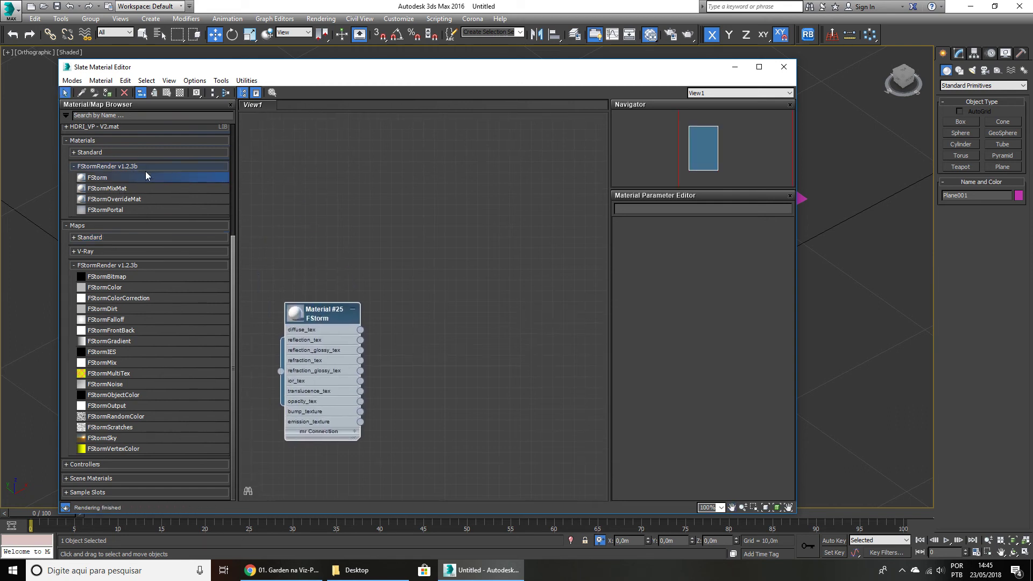
Examine the Standard map types, including Bitmap and Mix, and compare them with the FStormRender maps.
scroll(154, 232, "up", 3)
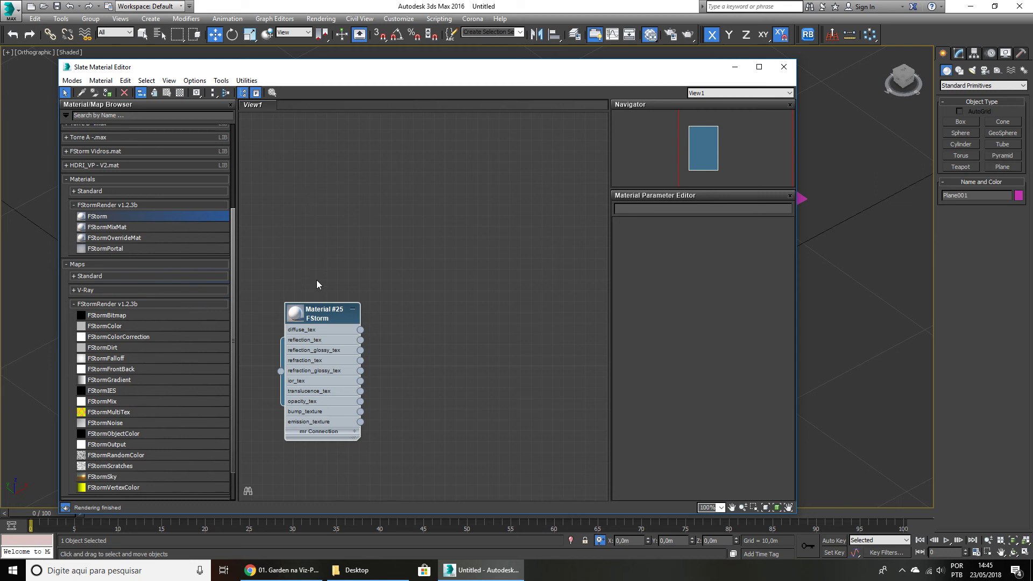
middle_click_drag(320, 277, 327, 273)
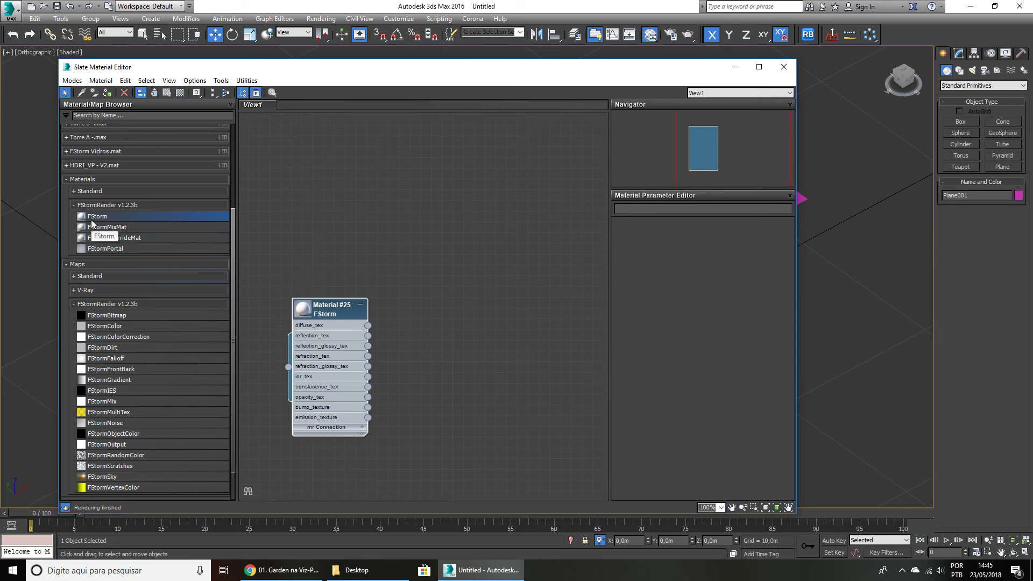
middle_click_drag(341, 298, 331, 277)
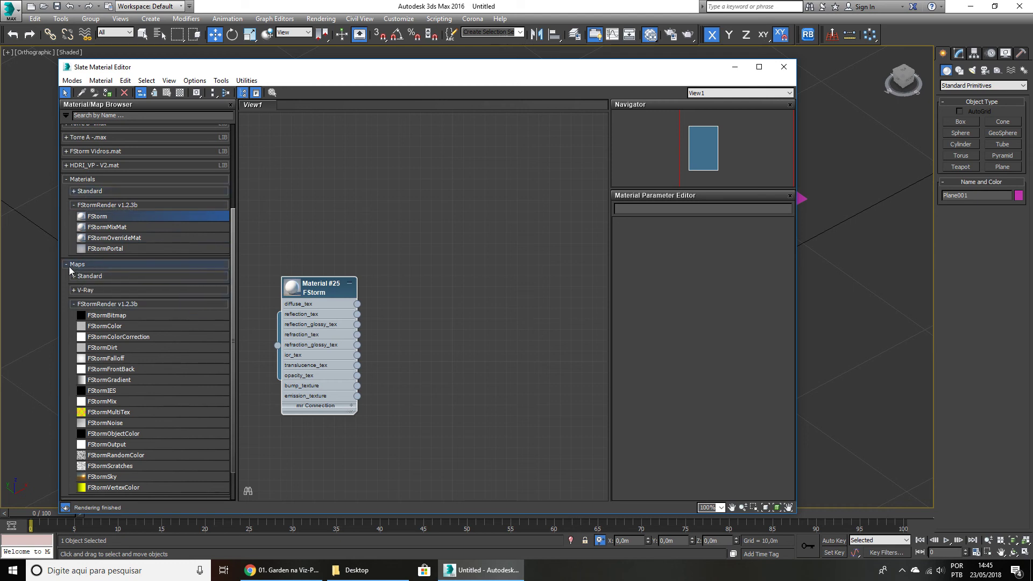
left_click(94, 276)
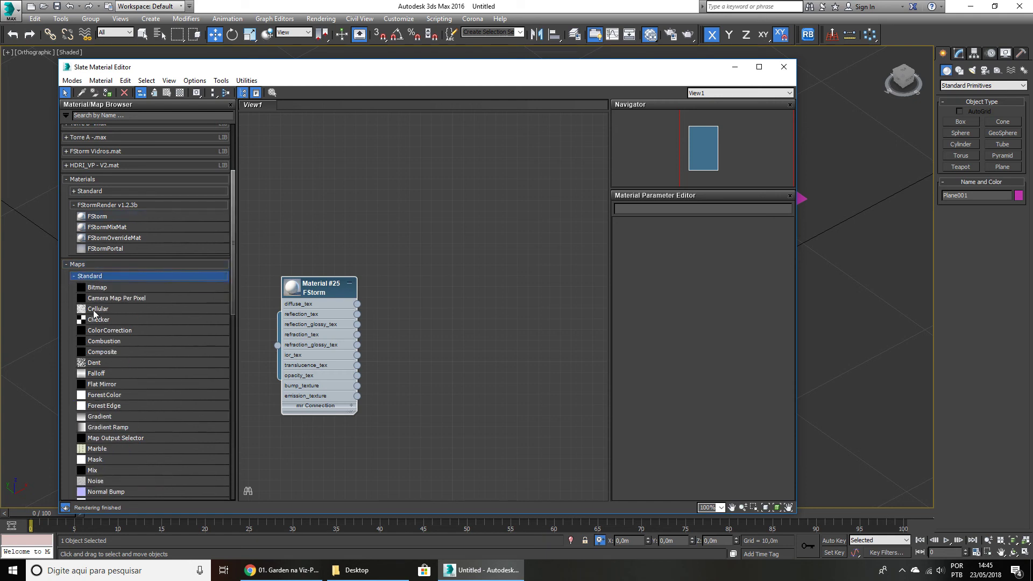
left_click(98, 471)
scroll(107, 402, "down", 4)
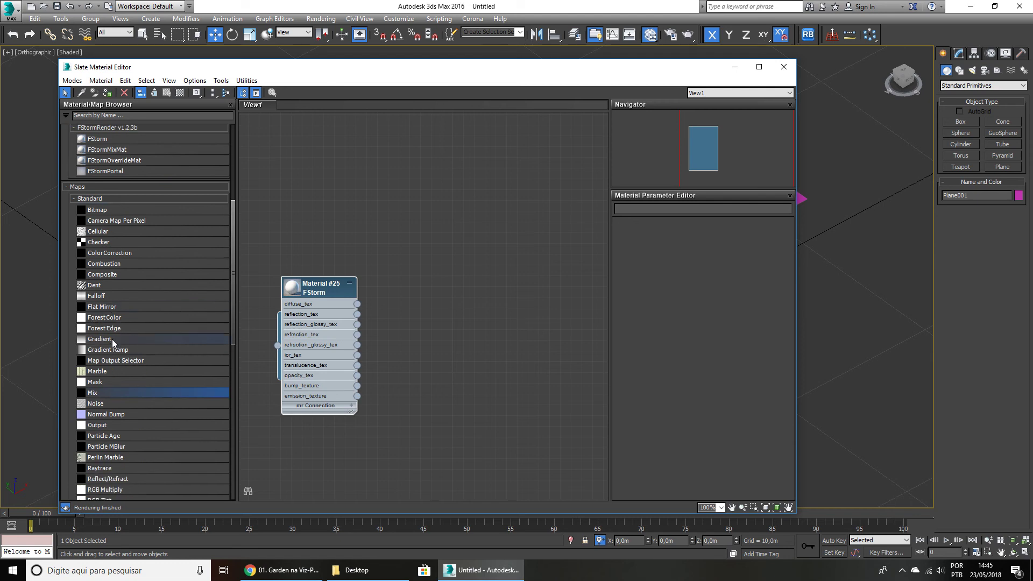
scroll(113, 342, "down", 1)
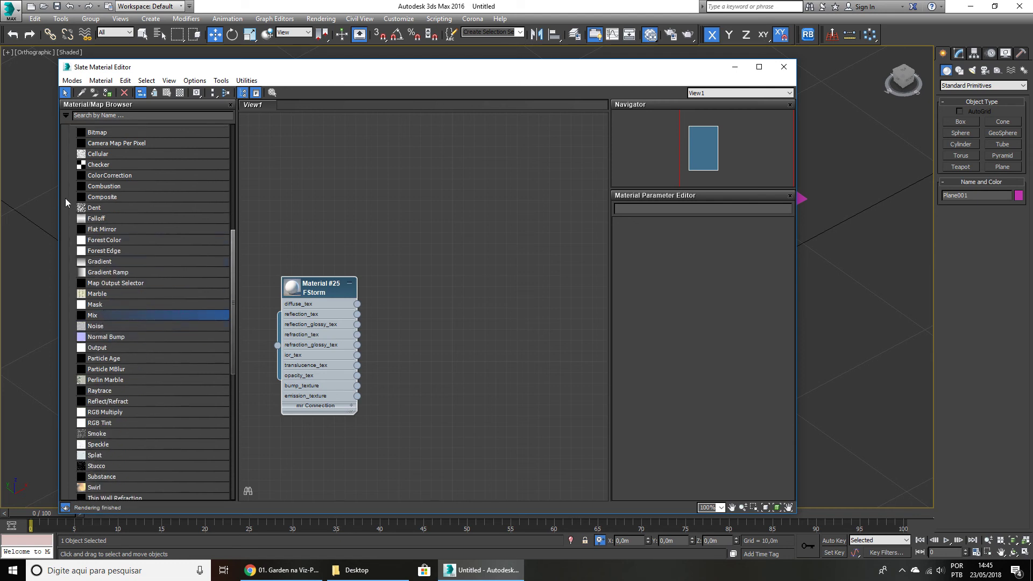
scroll(91, 184, "up", 2)
scroll(121, 427, "down", 4)
scroll(124, 301, "up", 3)
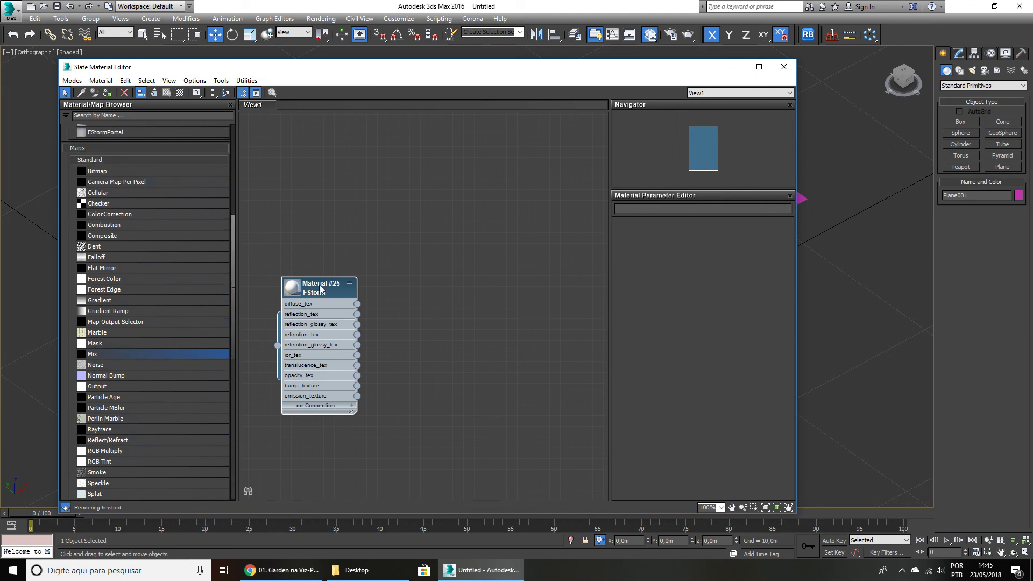
left_click(92, 160)
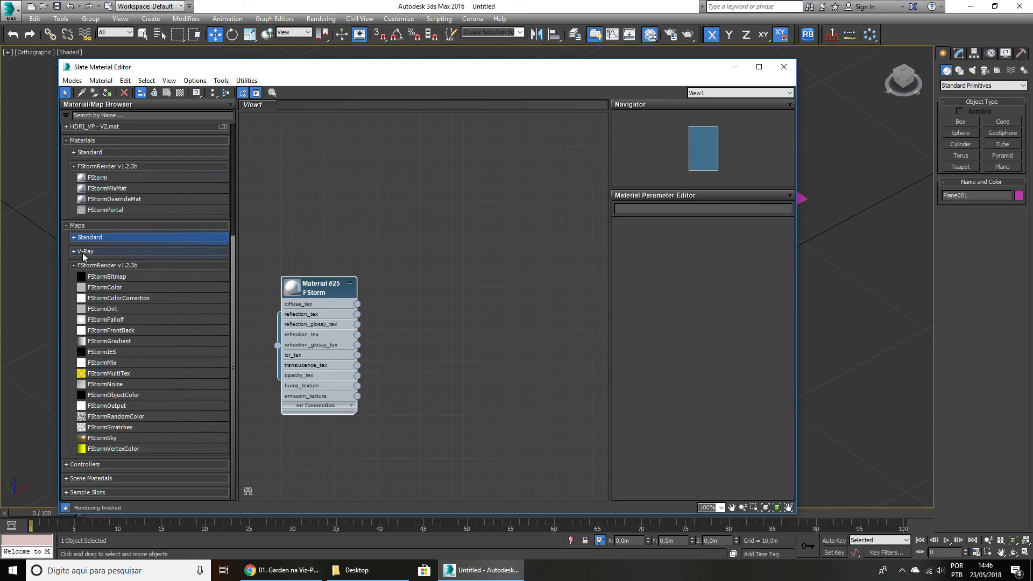
left_click(74, 238)
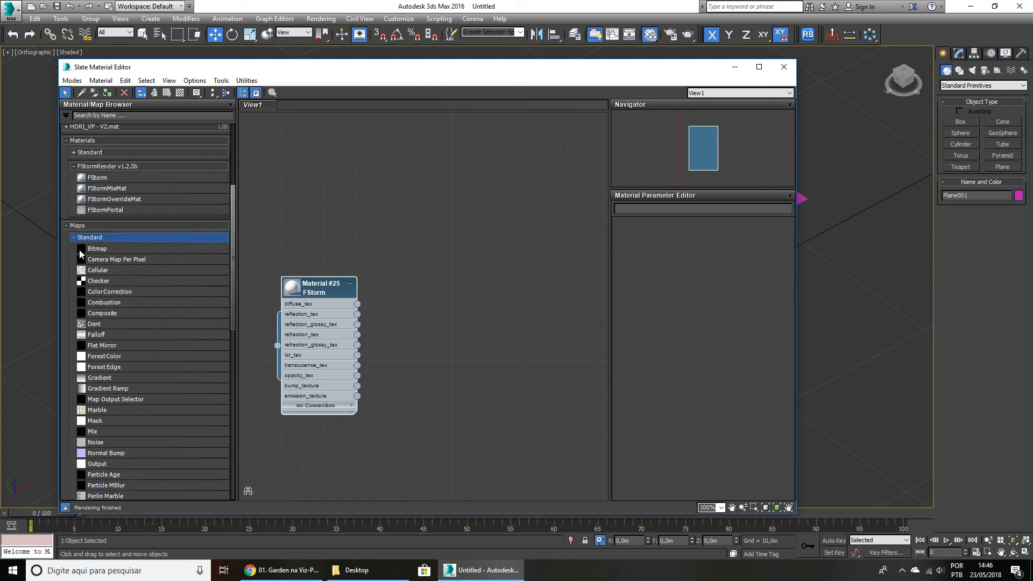
left_click(98, 433)
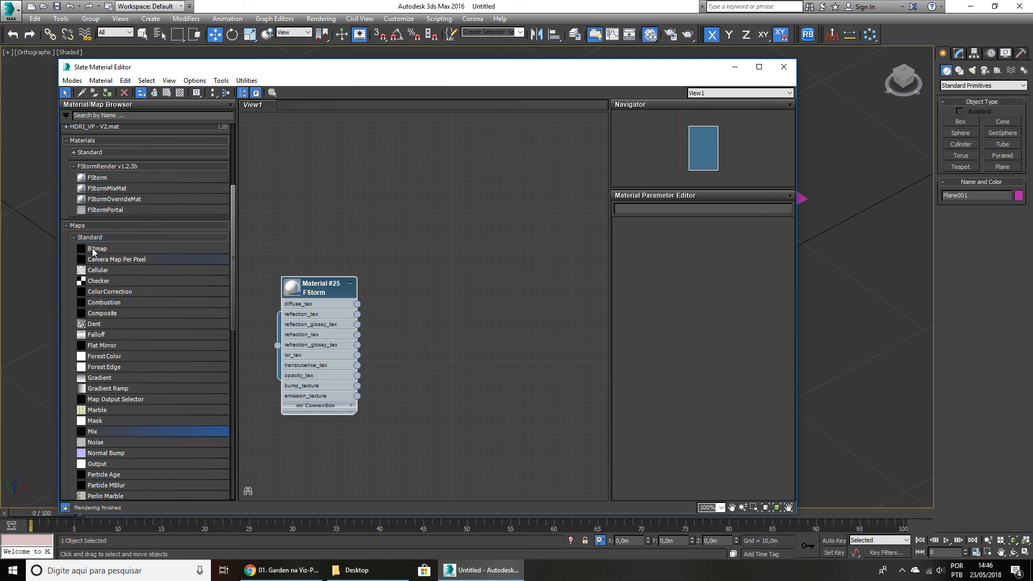
left_click(76, 238)
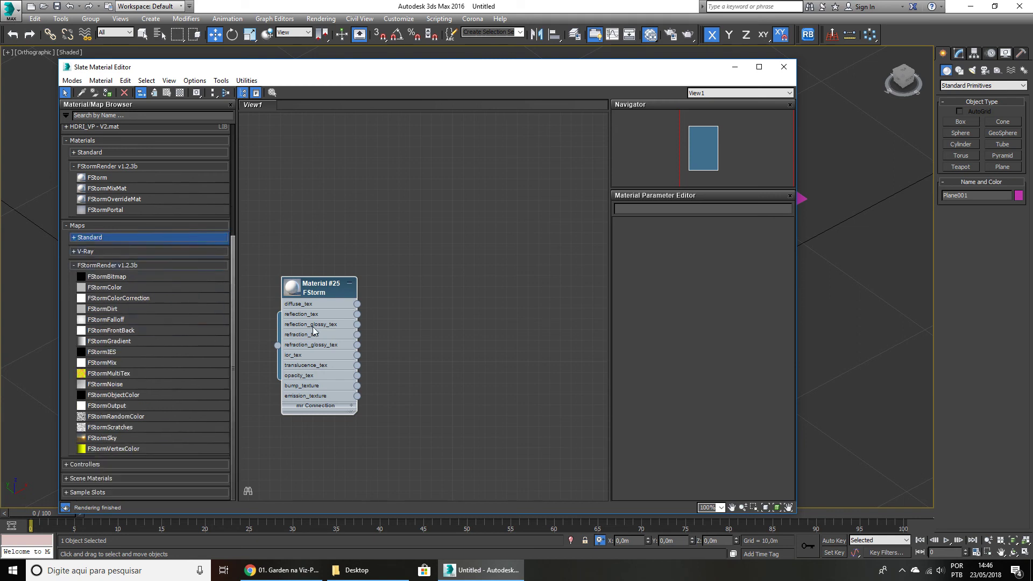
Reposition the FStorm material node and add an FStormBitmap map node beside it.
left_click_drag(314, 295, 304, 294)
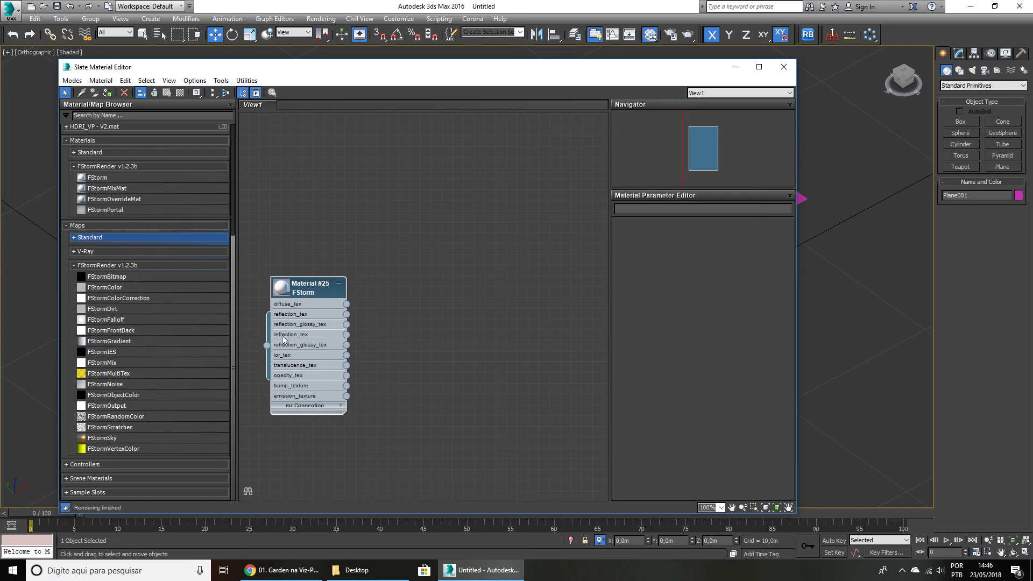
left_click_drag(300, 287, 300, 276)
left_click_drag(267, 311, 296, 317)
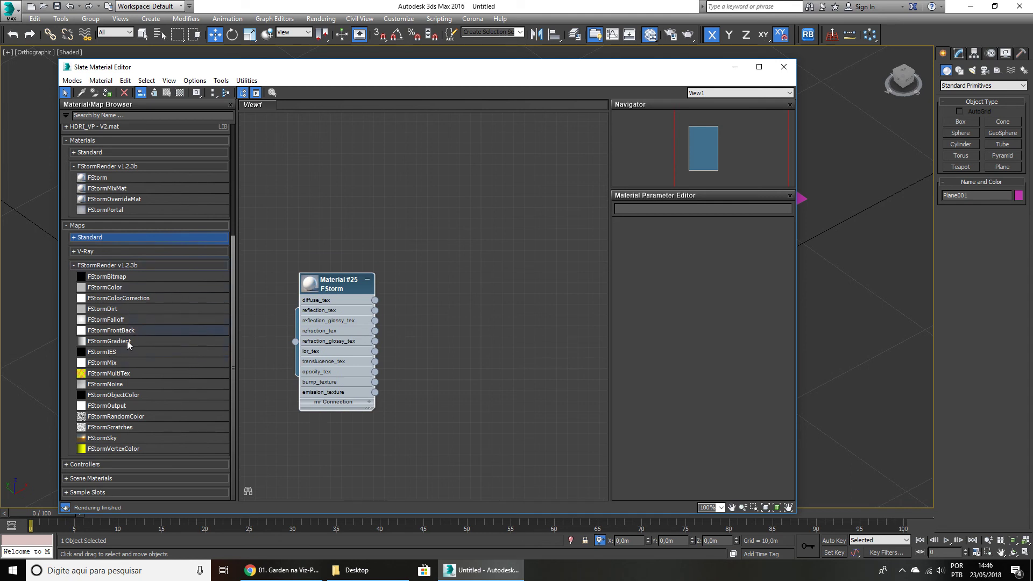
left_click(117, 277)
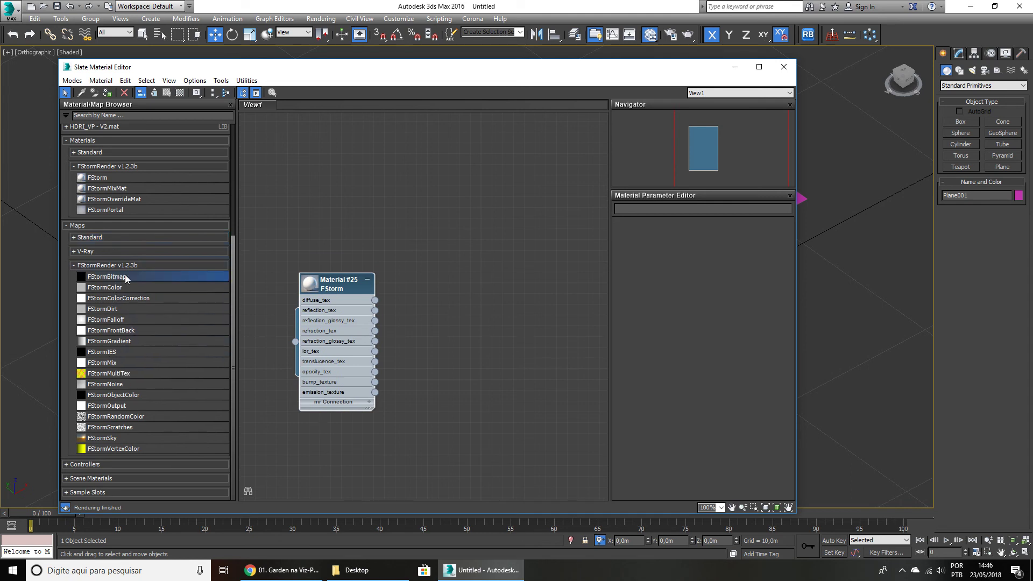
left_click(445, 294)
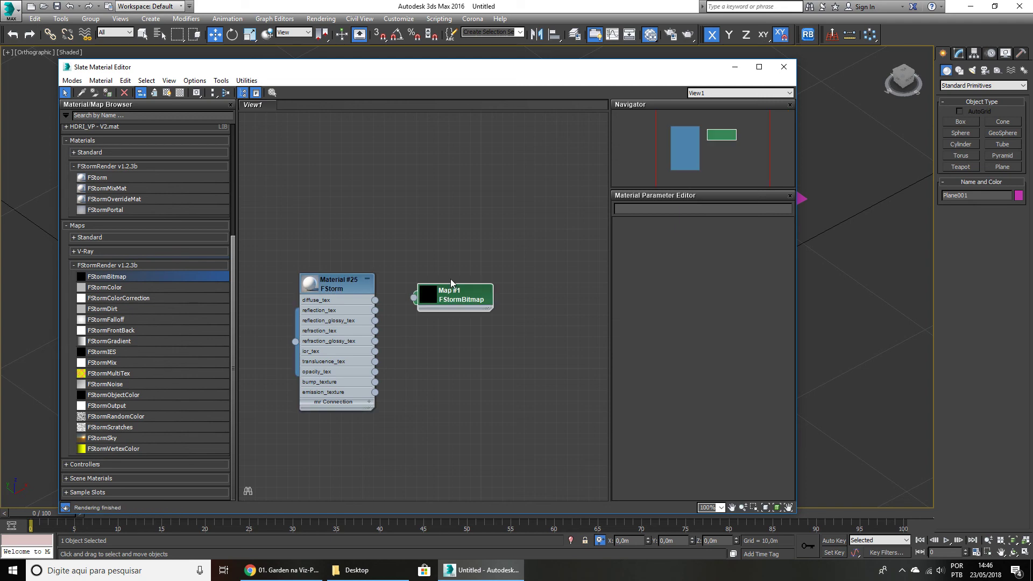
Switch to File Explorer, return to the Vegetação Maps folder and bring m2.jpg into the material view as a Bitmap node.
left_click(355, 570)
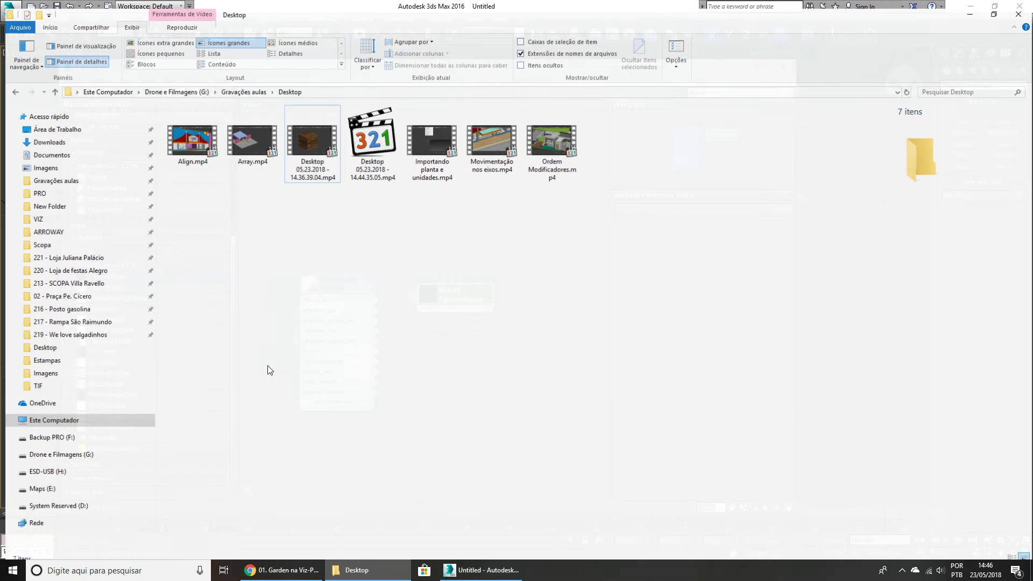
left_click(10, 84)
left_click(10, 84)
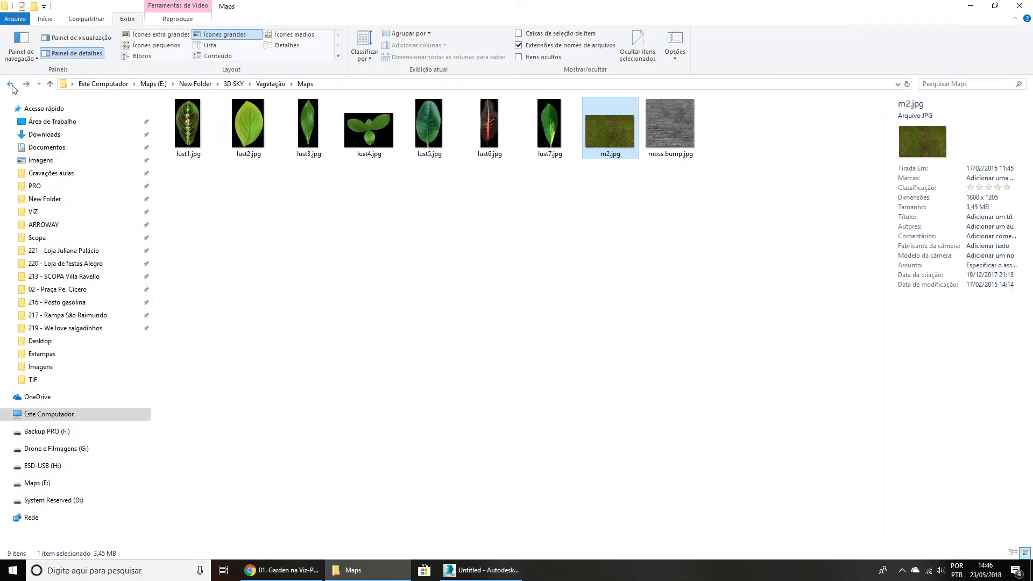
left_click_drag(601, 141, 386, 262)
Copy the m2.jpg file reference from the Bitmap node into the file slot of the FStormBitmap node.
left_click(451, 246)
double_click(460, 240)
right_click(679, 359)
double_click(456, 296)
right_click(663, 336)
left_click(686, 340)
Delete the standard Bitmap node and connect the FStormBitmap node to the FStorm material's diffuse_tex input.
left_click(467, 244)
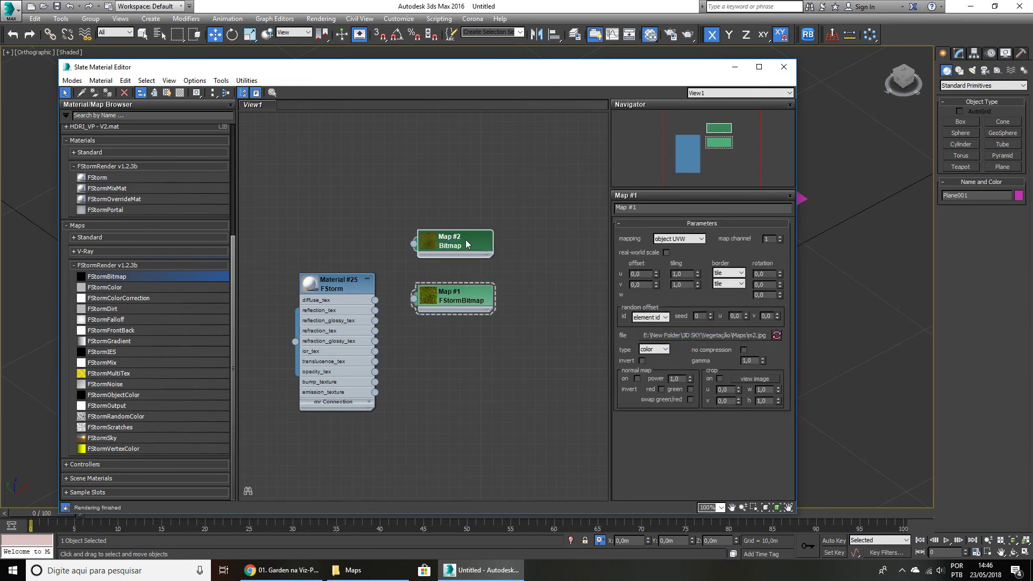
key("Delete")
left_click_drag(452, 296, 375, 300)
left_click_drag(518, 252, 496, 273)
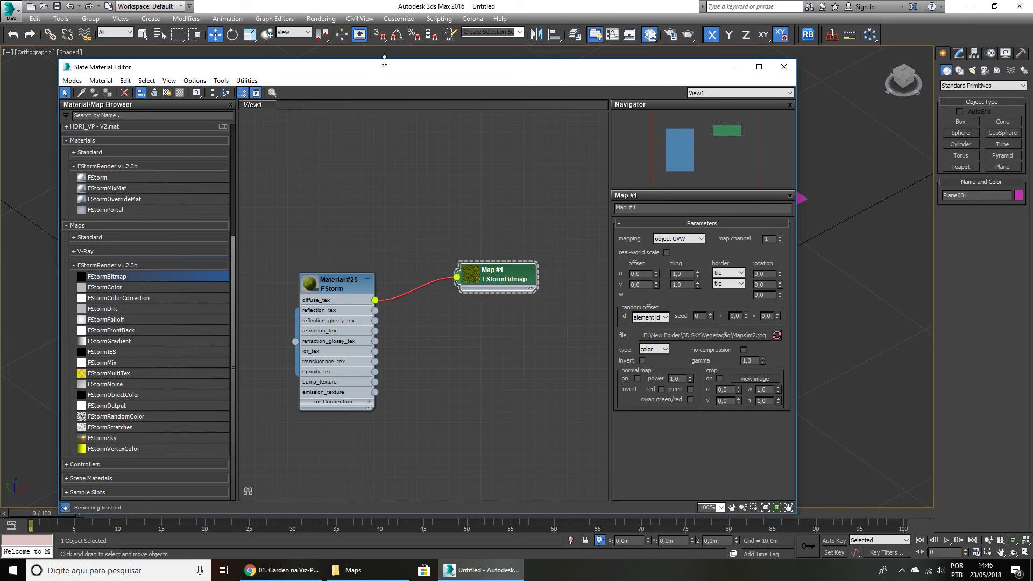
Assign the FStorm material to the plane, show its FStormBitmap map in the viewport and minimize the material editor.
left_click_drag(390, 74, 765, 261)
left_click_drag(630, 217, 636, 227)
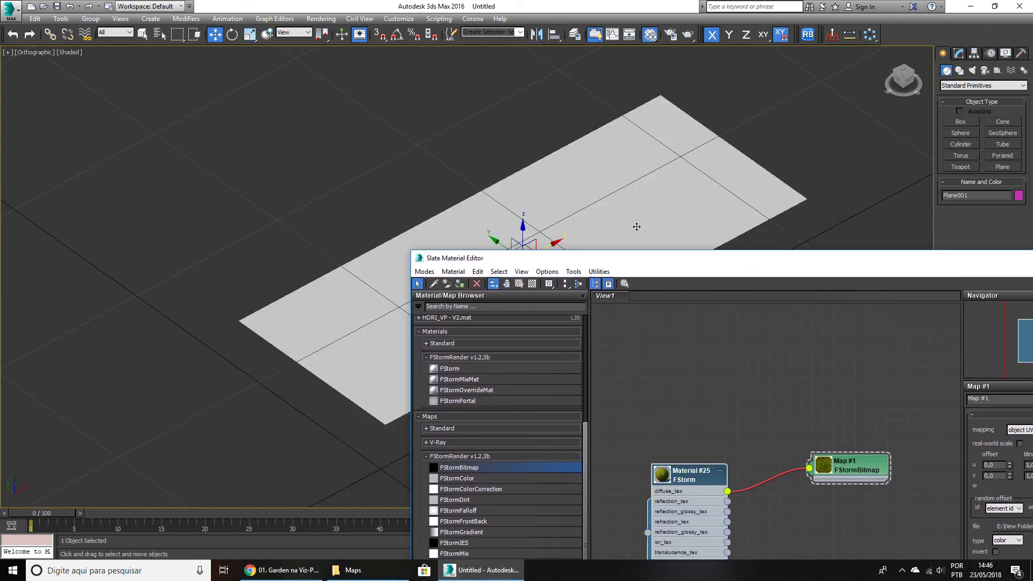
left_click(849, 466)
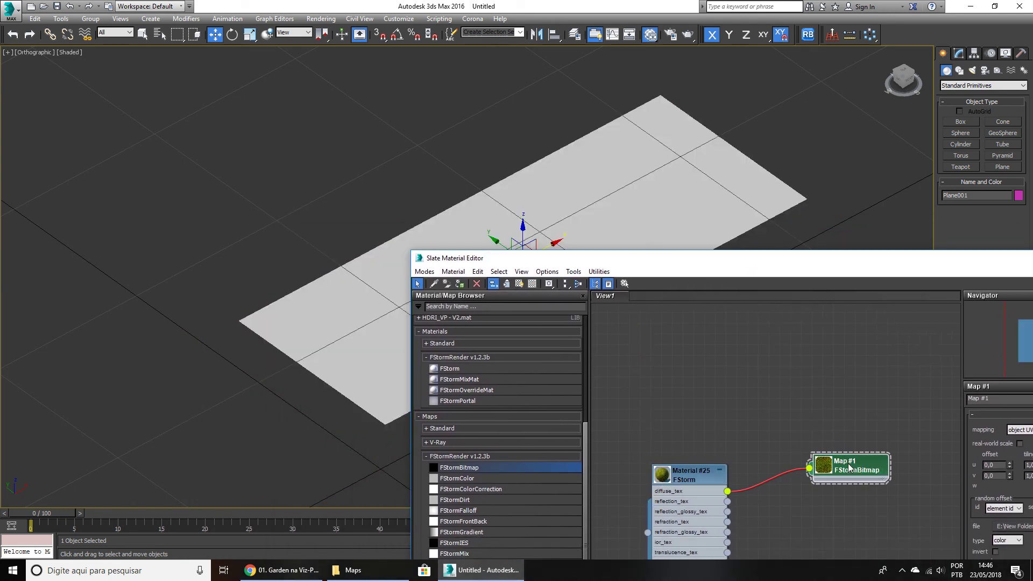
left_click(519, 283)
left_click_drag(640, 259, 273, 215)
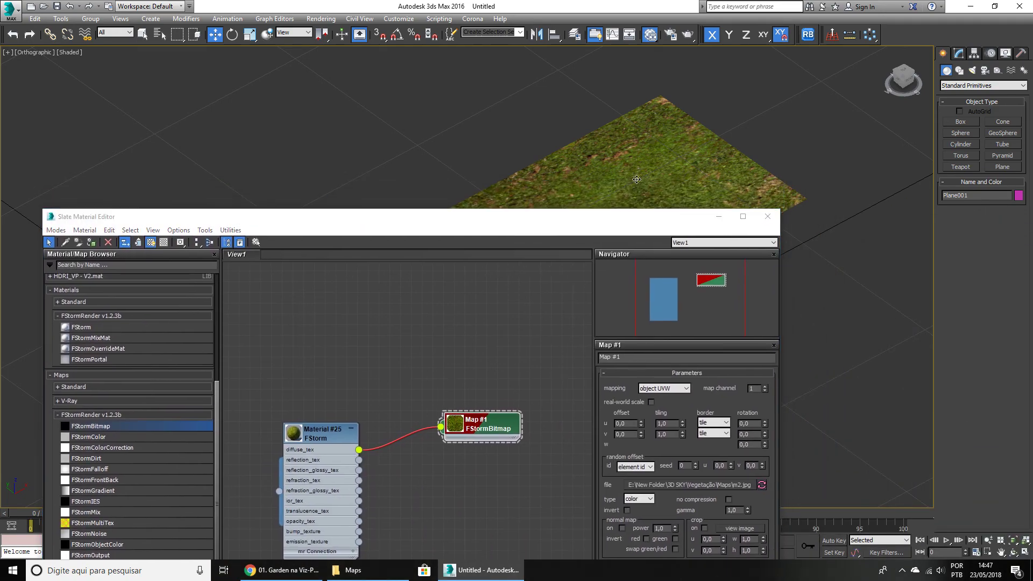
left_click(719, 216)
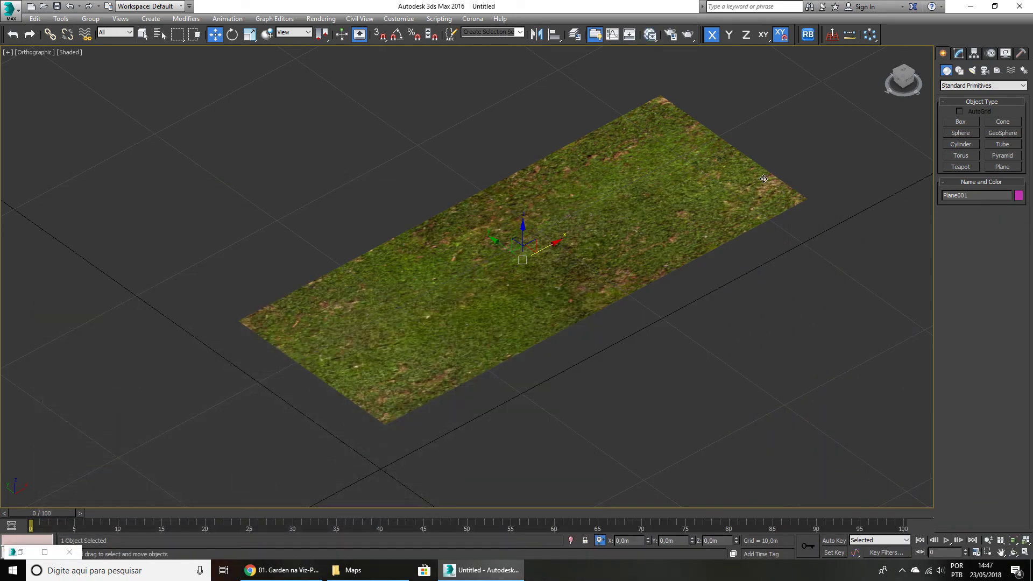
Add a UVW Map modifier to the plane and fit its mapping to the m2.jpg bitmap's proportions.
left_click(959, 53)
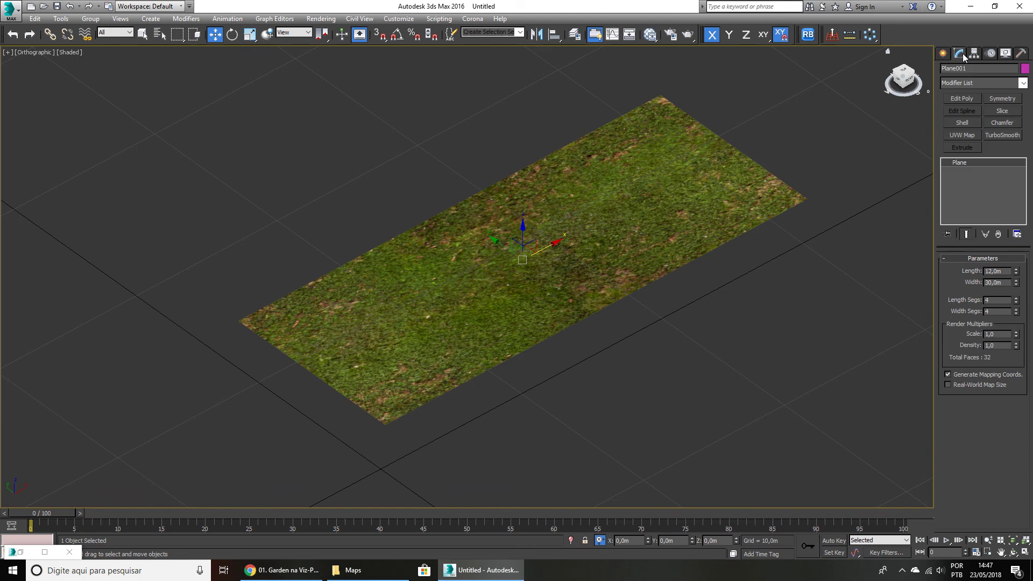
left_click(973, 135)
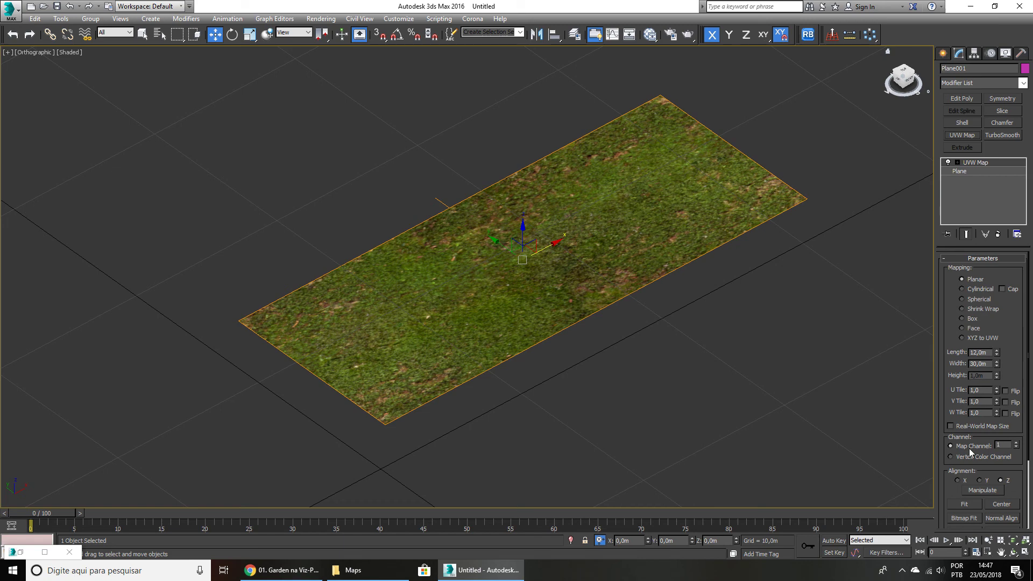
left_click_drag(953, 490, 949, 422)
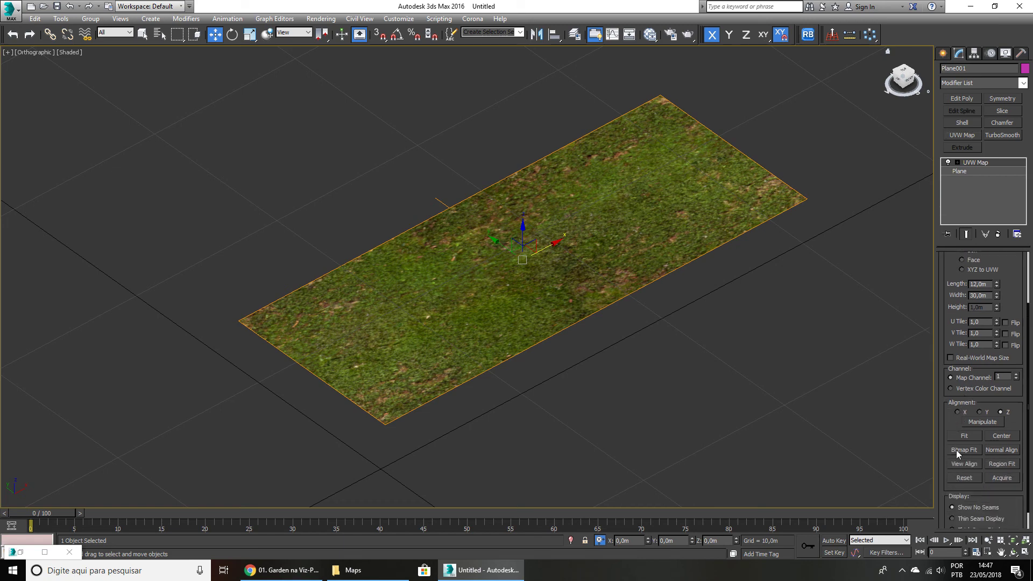
left_click(963, 450)
left_click(511, 259)
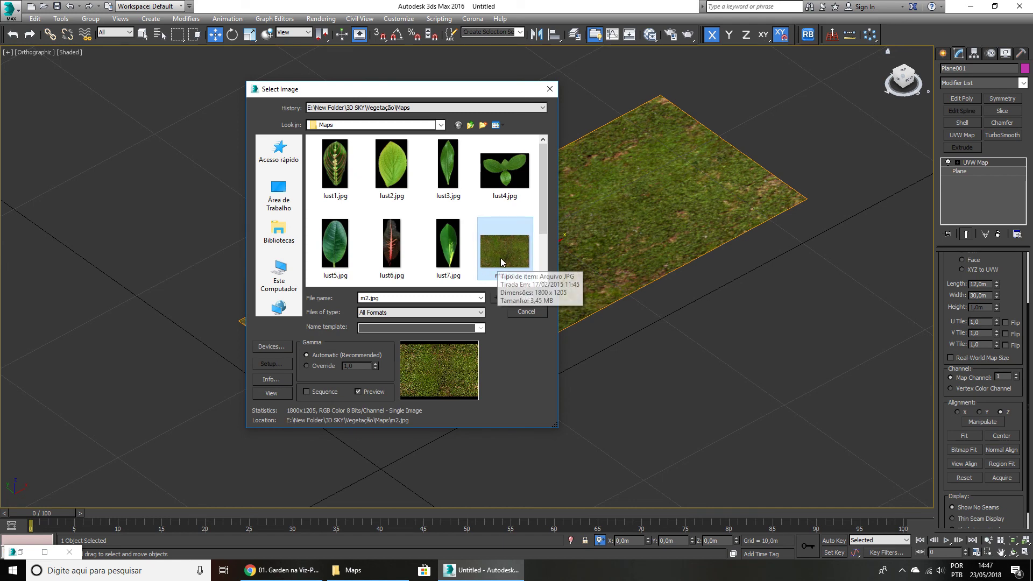
double_click(502, 258)
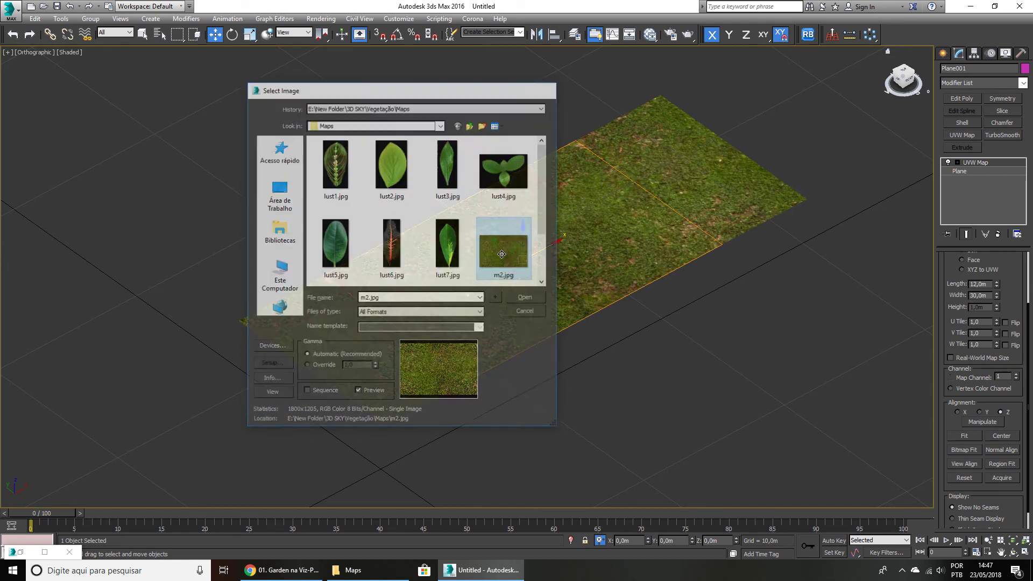
Scale the UVW Map gizmo down uniformly so the grass texture repeats many times across the plane.
left_click(957, 163)
left_click(973, 171)
left_click(250, 35)
left_click_drag(520, 273, 550, 179)
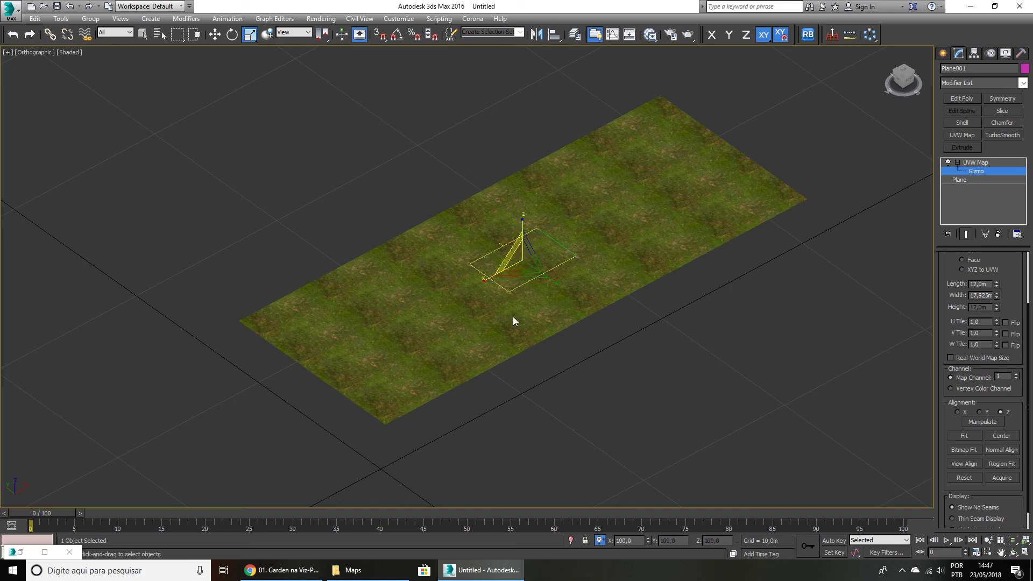
scroll(495, 344, "up", 5)
middle_click_drag(580, 76, 562, 128)
left_click_drag(563, 122, 581, 109)
middle_click_drag(573, 227, 513, 295)
scroll(609, 288, "down", 5)
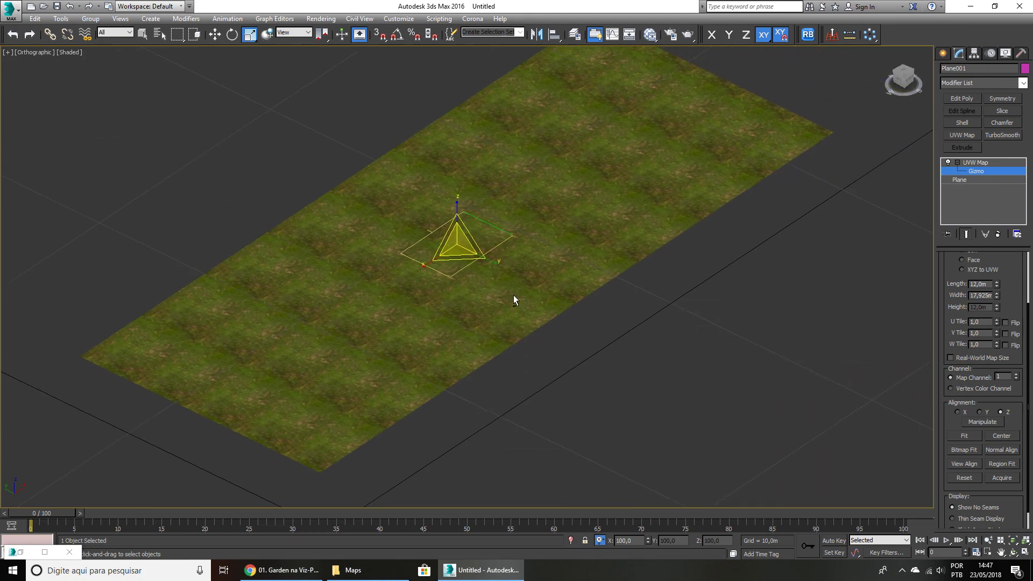
scroll(365, 423, "up", 5)
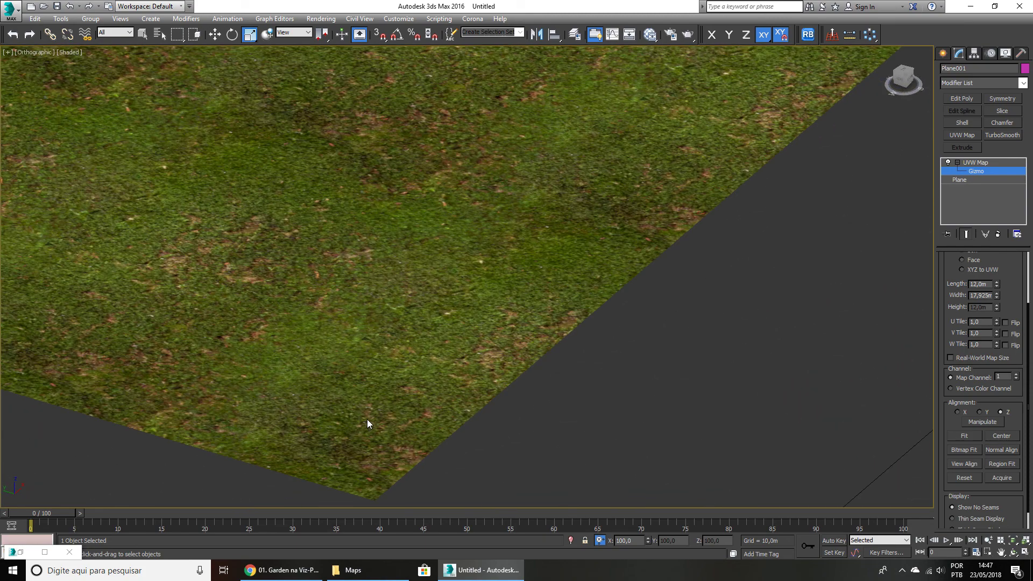
scroll(367, 424, "down", 5)
Return the UVW Map modifier to its top level and deselect the plane.
right_click(485, 320)
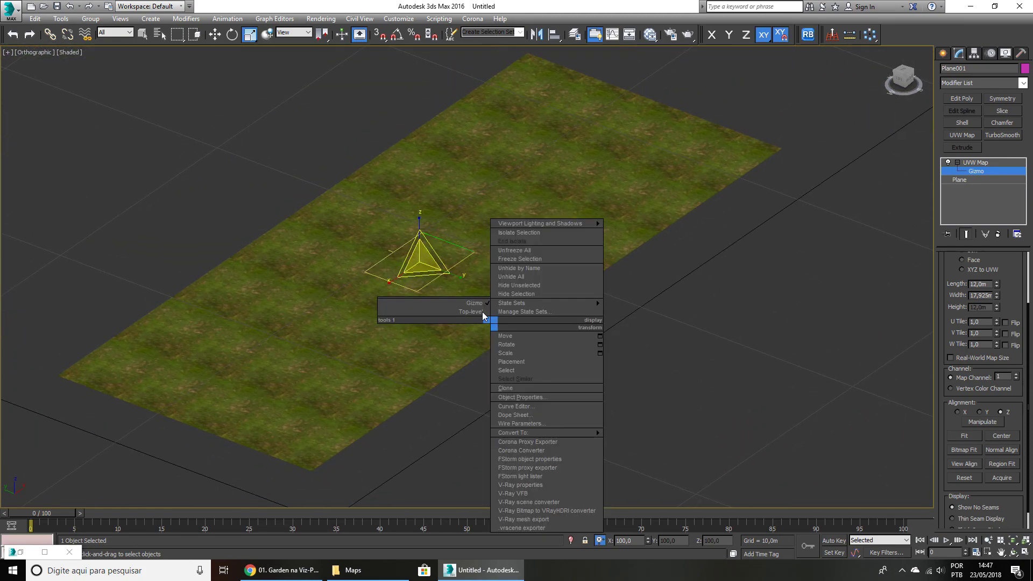
left_click(478, 312)
middle_click_drag(523, 306, 507, 323)
left_click(550, 384)
left_click(507, 323)
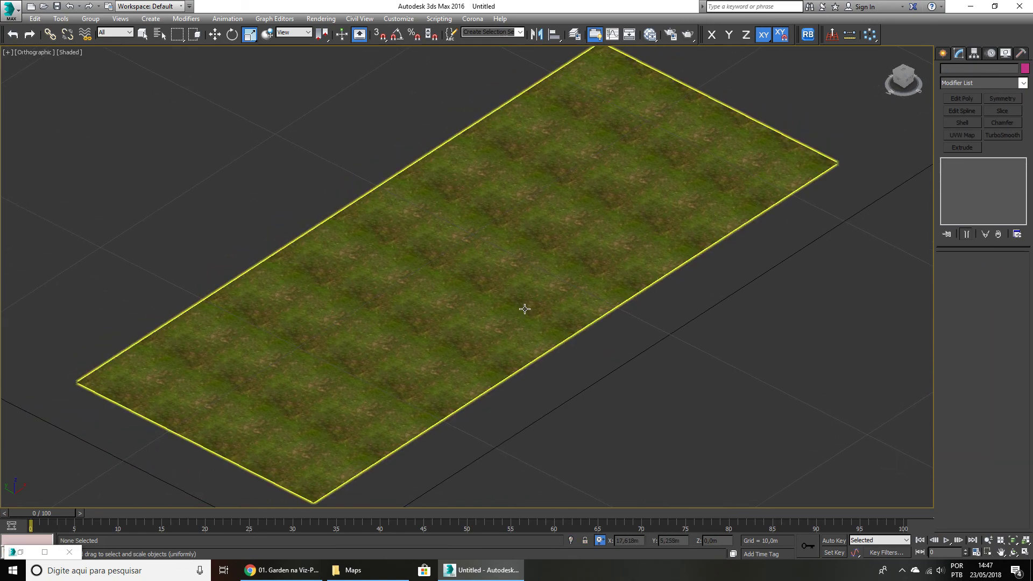
key("XF86AudioLowerVolume")
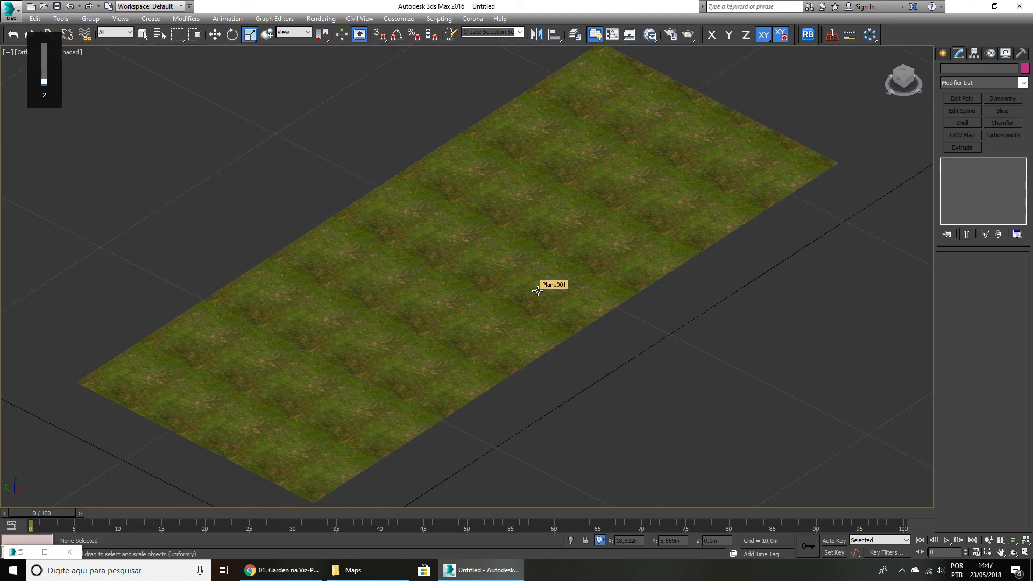
middle_click_drag(581, 306, 537, 276, "alt")
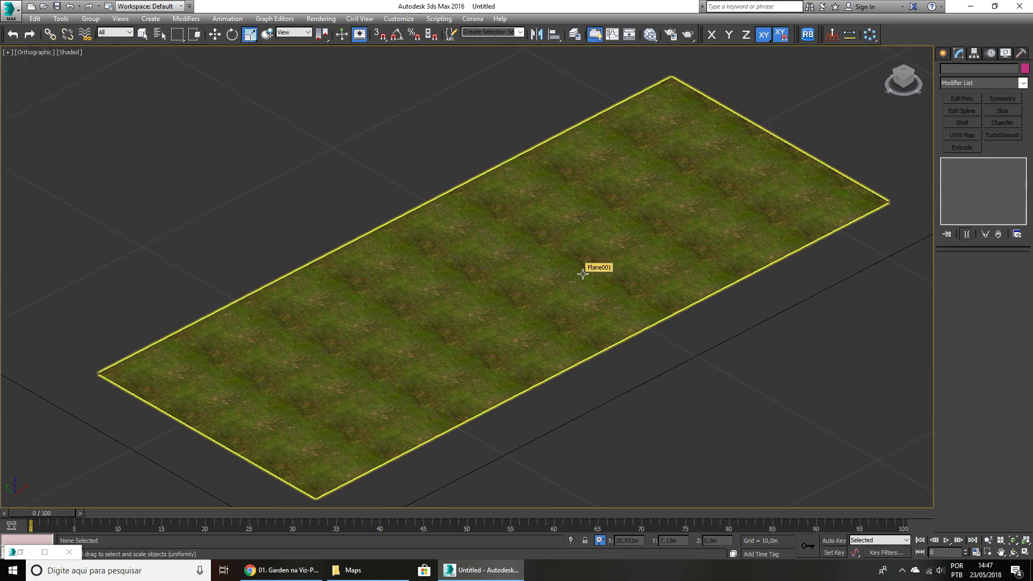
Reopen the material editor, add an FStormMix map above the existing nodes and display its parameters.
left_click(650, 33)
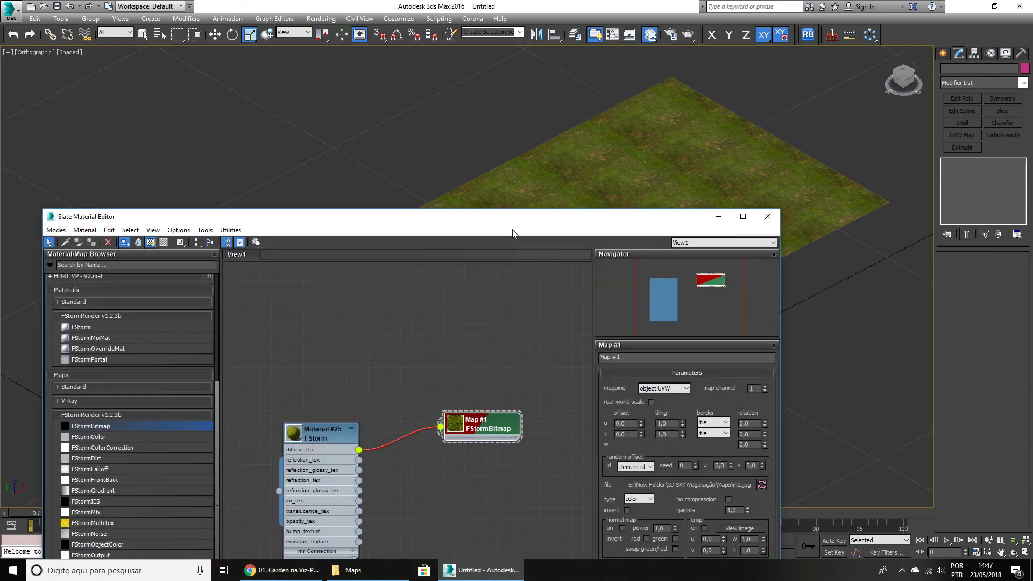
left_click_drag(514, 222, 517, 82)
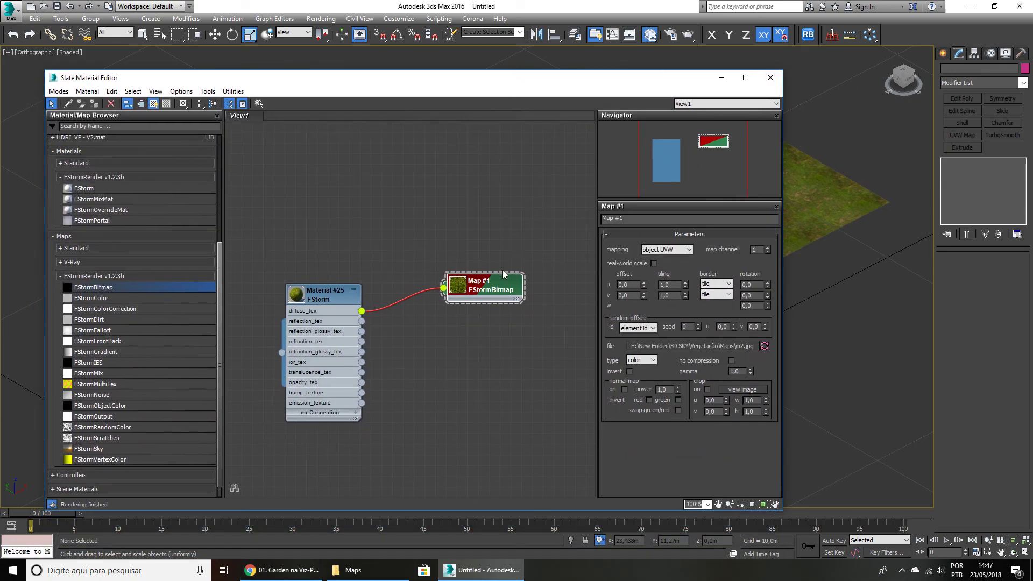
left_click_drag(496, 285, 538, 242)
left_click(103, 374)
left_click_drag(391, 214, 392, 215)
middle_click_drag(380, 260, 315, 299)
left_click_drag(457, 290, 489, 343)
left_click_drag(319, 263, 363, 231)
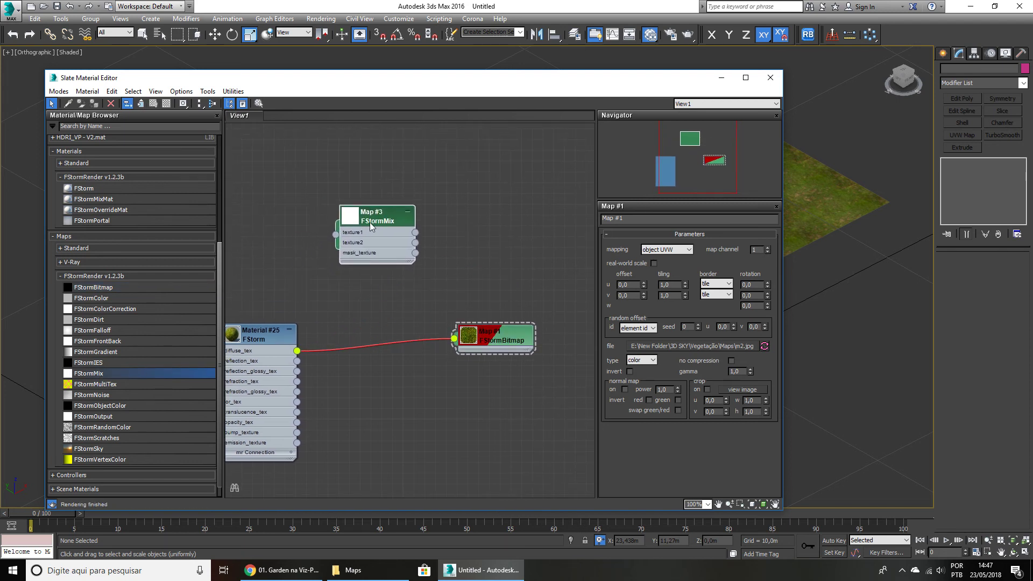
double_click(346, 221)
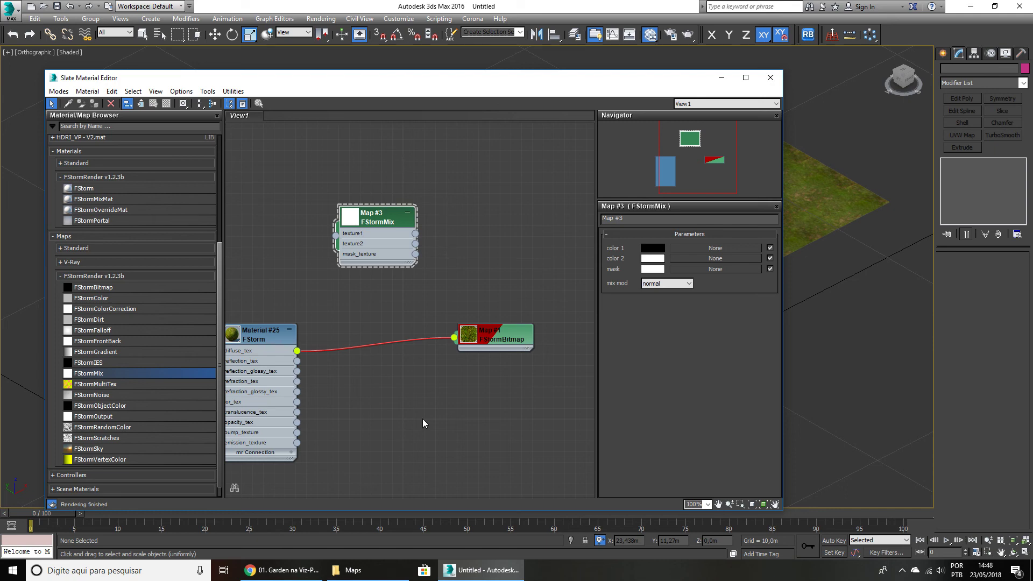
Switch to File Explorer and open New Folder > Mapas Escritório > monocromaticos > opacidade.
left_click(350, 570)
left_click(45, 199)
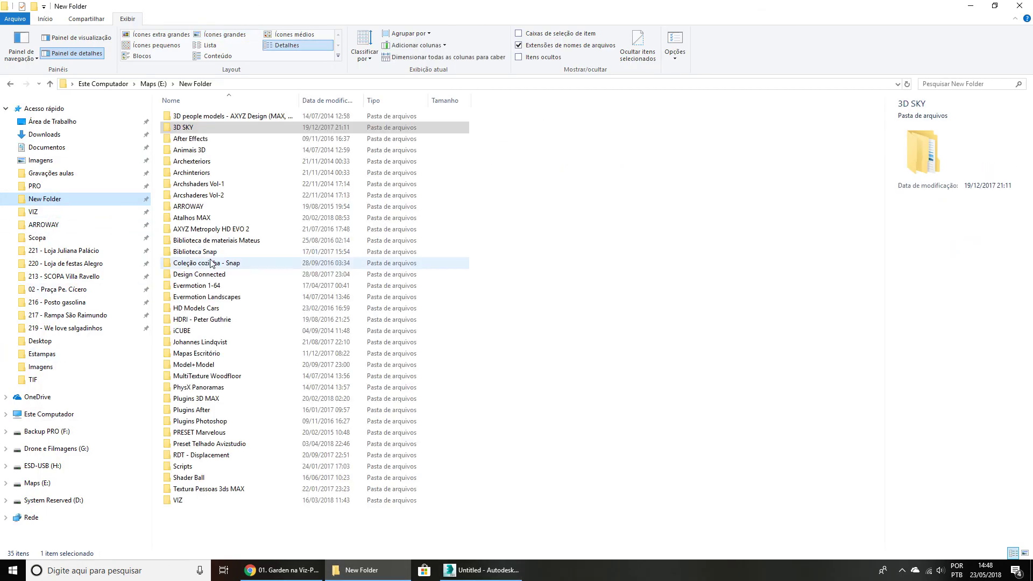
left_click(211, 263)
key("m")
key("Return")
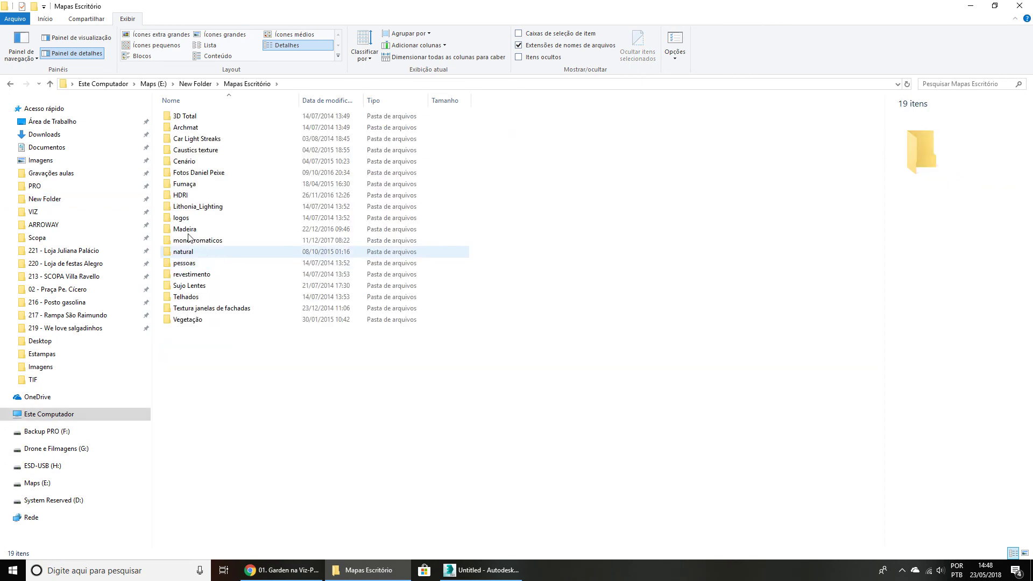
double_click(191, 240)
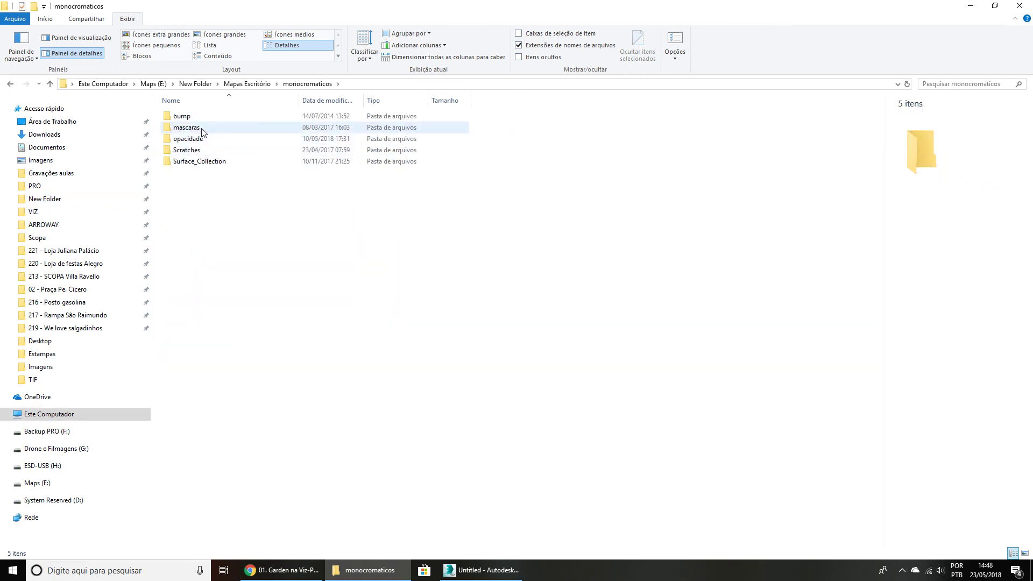
double_click(202, 131)
key("alt+Left")
key("Down")
key("Return")
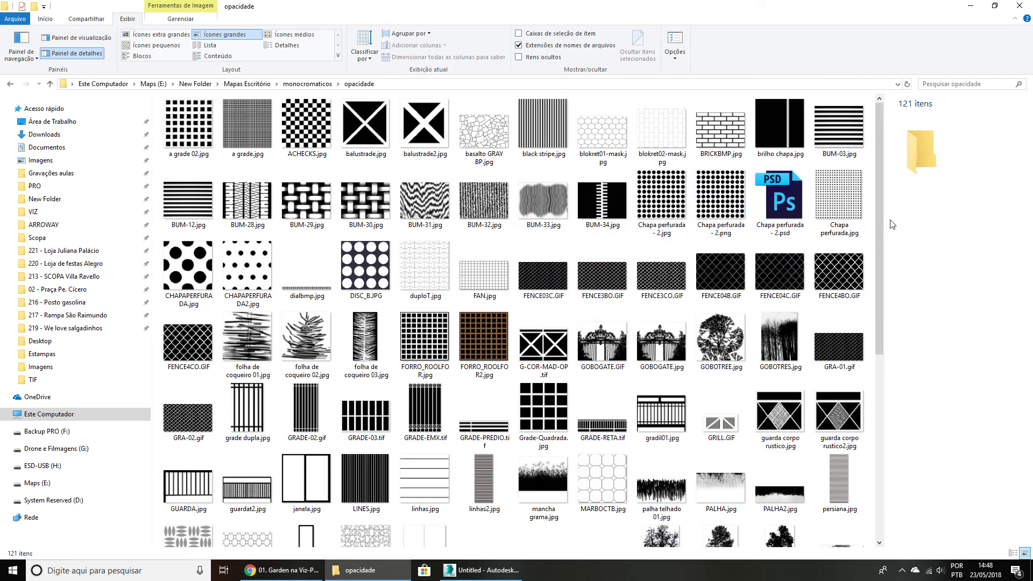
Bring balustrade2.jpg from the opacidade folder into the material view as a Bitmap node.
left_click_drag(879, 217, 888, 192)
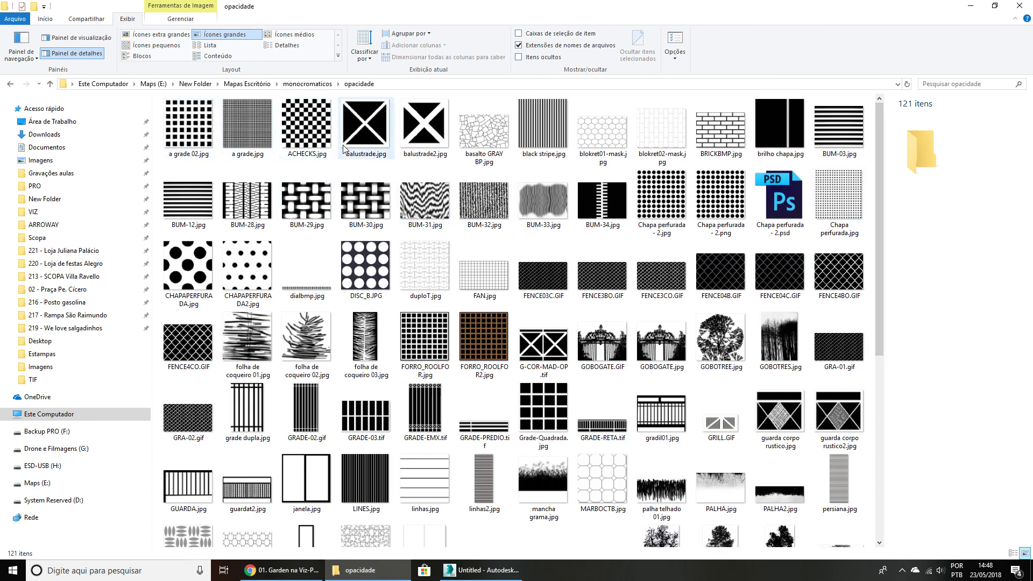
left_click(422, 128)
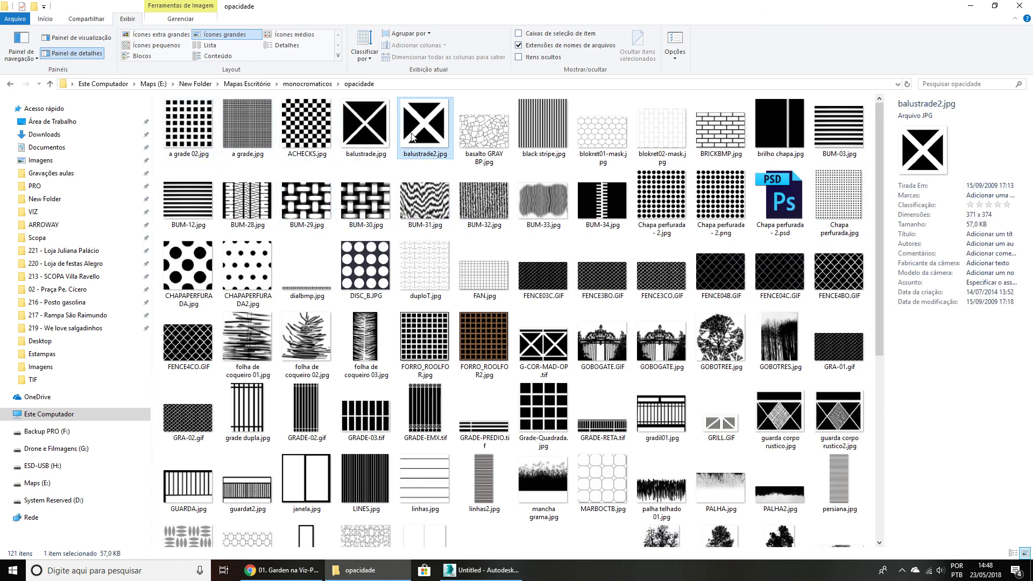
left_click_drag(422, 128, 520, 244)
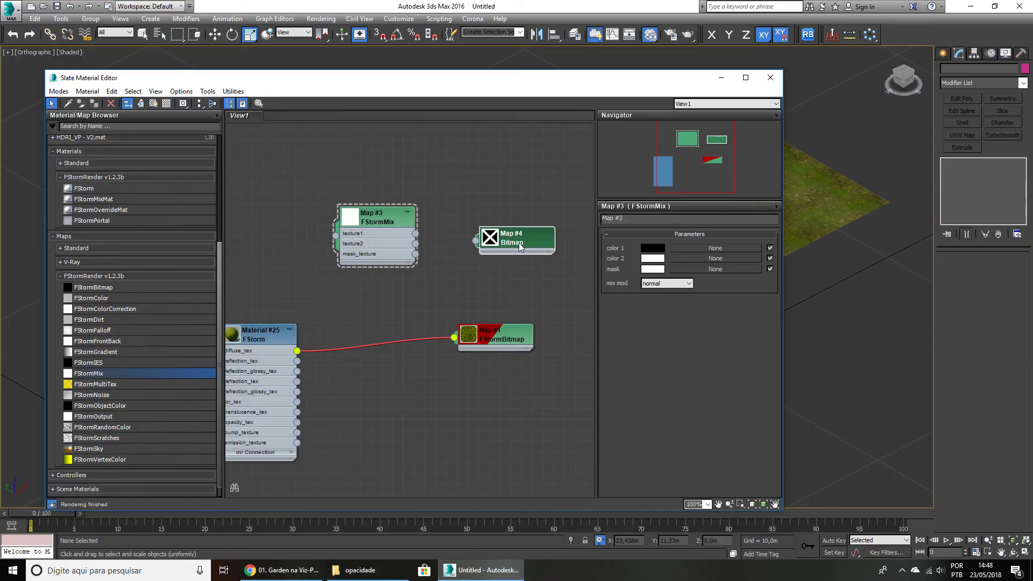
Duplicate the grass FStormBitmap node and copy the balustrade2.jpg file reference from the Bitmap node into the duplicate's file slot.
left_click_drag(517, 331, 519, 298, "shift")
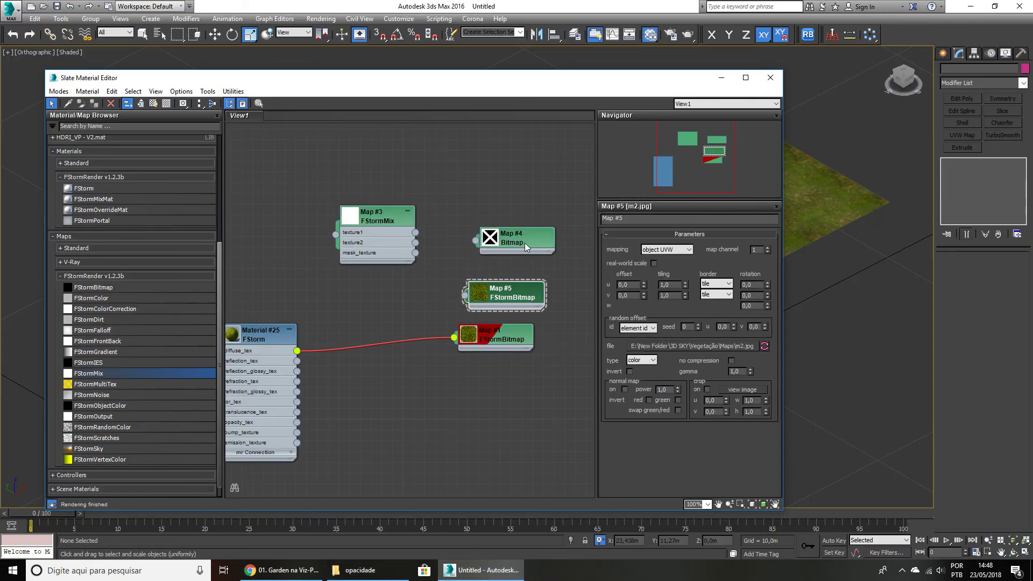
left_click(528, 237)
right_click(655, 370)
left_click(666, 372)
left_click(511, 291)
right_click(649, 350)
left_click(673, 365)
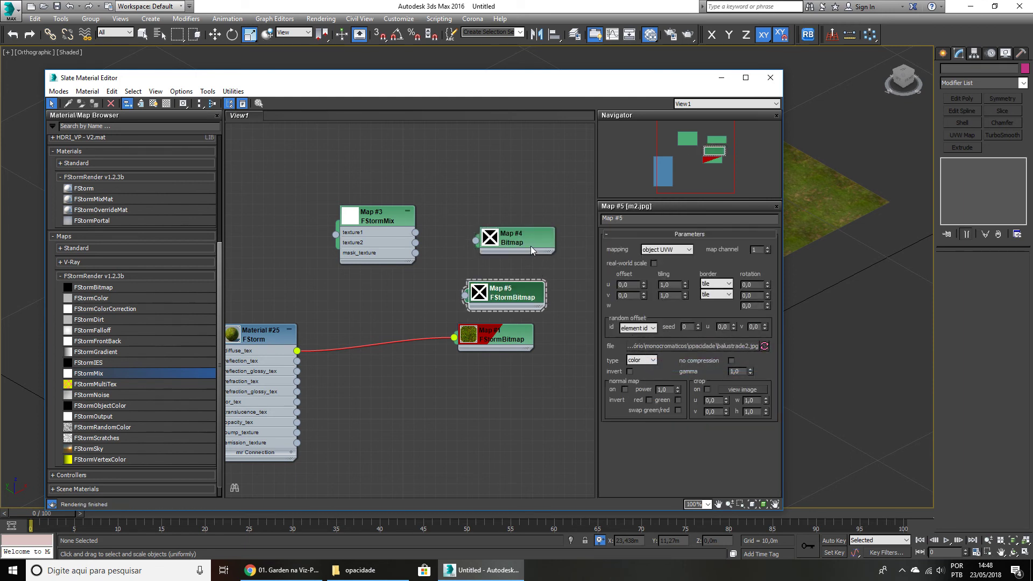
Delete the standard Bitmap node and space the FStormMix and grass FStormBitmap nodes further apart.
key("Delete")
middle_click_drag(547, 263, 570, 231)
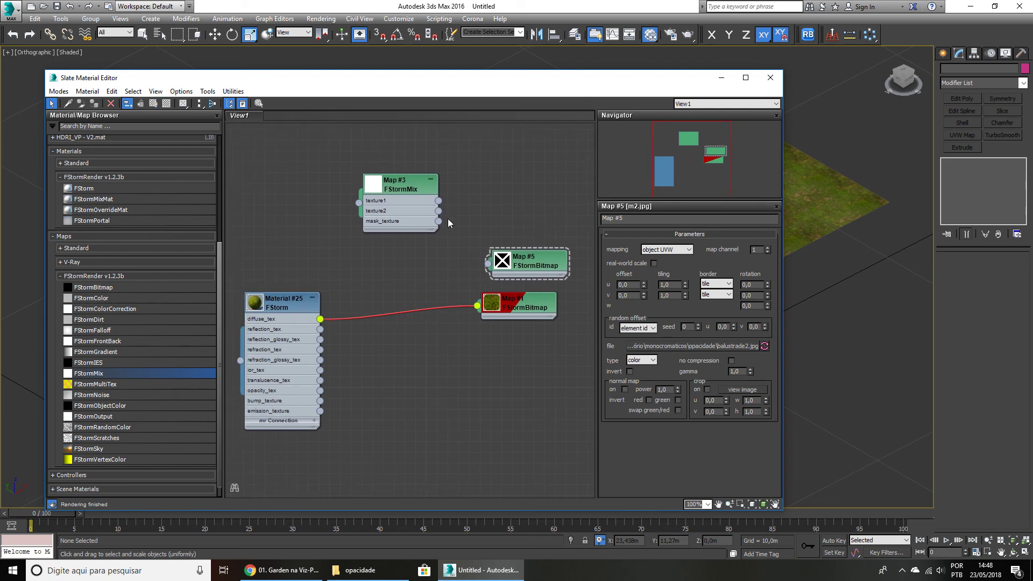
left_click_drag(408, 193, 408, 215)
left_click_drag(517, 302, 527, 409)
Connect the balustrade2.jpg FStormBitmap node to the FStormMix map's mask_texture input and move it clear of the mix node.
left_click(418, 204)
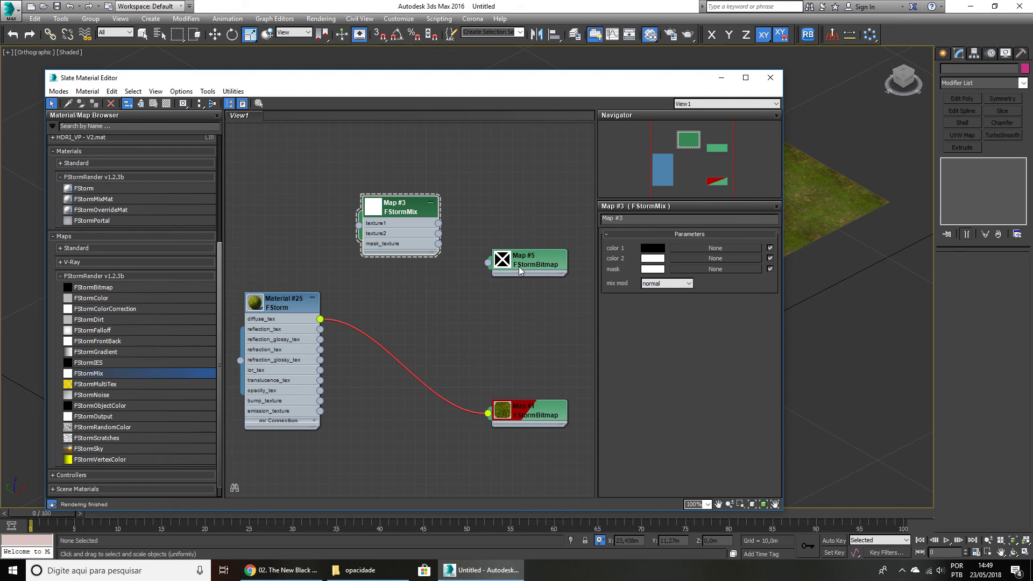
left_click_drag(519, 266, 540, 277)
left_click_drag(406, 214, 426, 224)
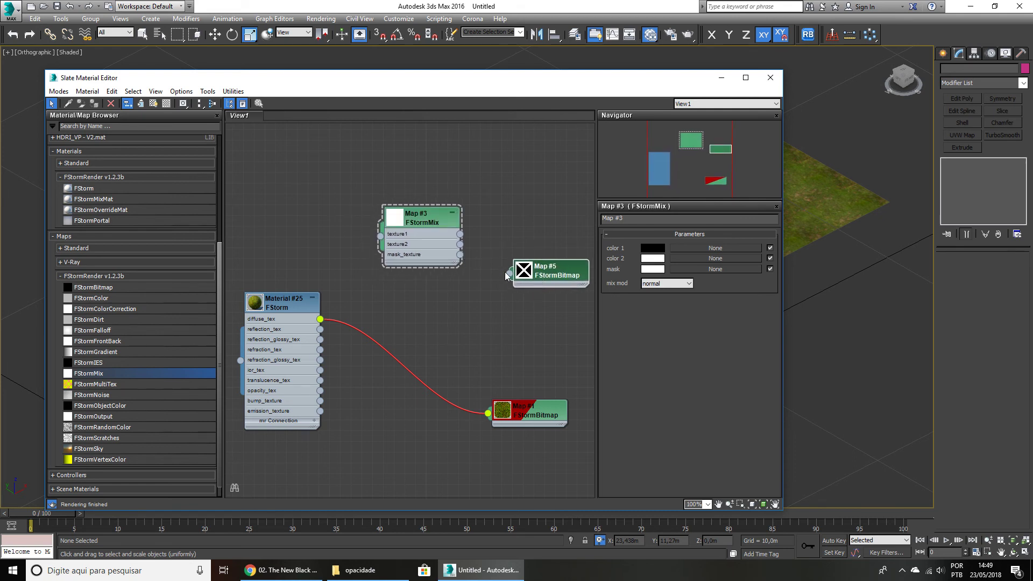
left_click_drag(506, 274, 460, 255)
middle_click_drag(453, 217, 393, 233)
left_click_drag(470, 291, 481, 323)
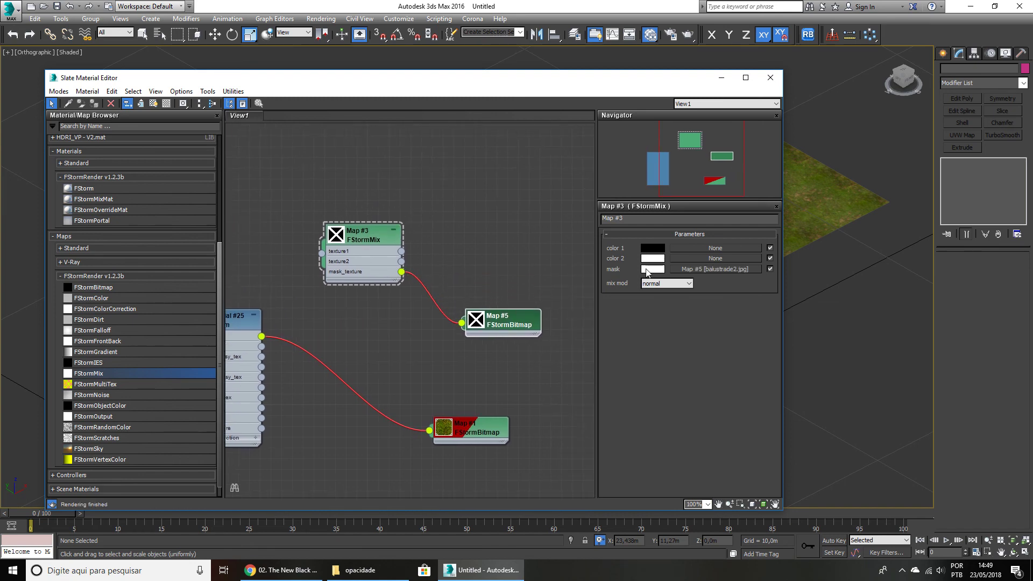
Enlarge the preview of the balustrade2.jpg FStormBitmap node and shift the node slightly away from the grass bitmap.
double_click(482, 323)
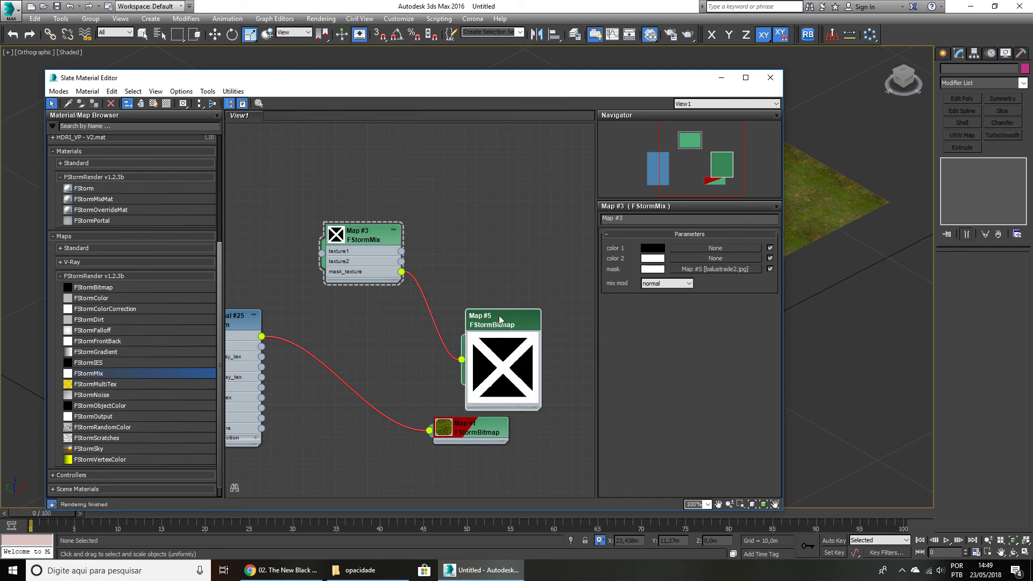
left_click_drag(499, 317, 500, 307)
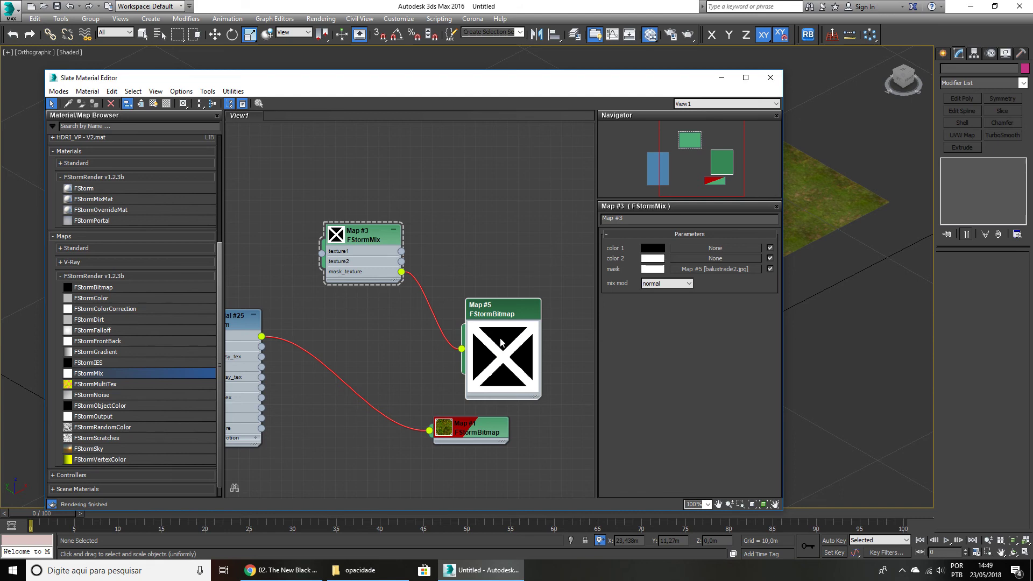
middle_click_drag(491, 345, 502, 303)
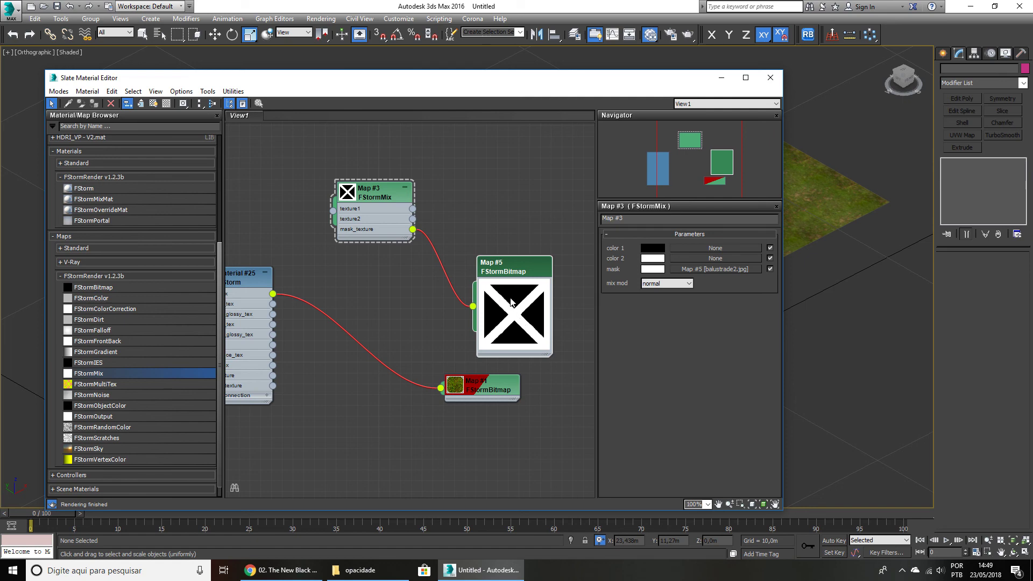
middle_click_drag(506, 303, 518, 278)
Connect the balustrade2.jpg FStormBitmap node to the FStorm material's opacity_tex input and enlarge the material's preview.
left_click_drag(522, 266, 370, 341)
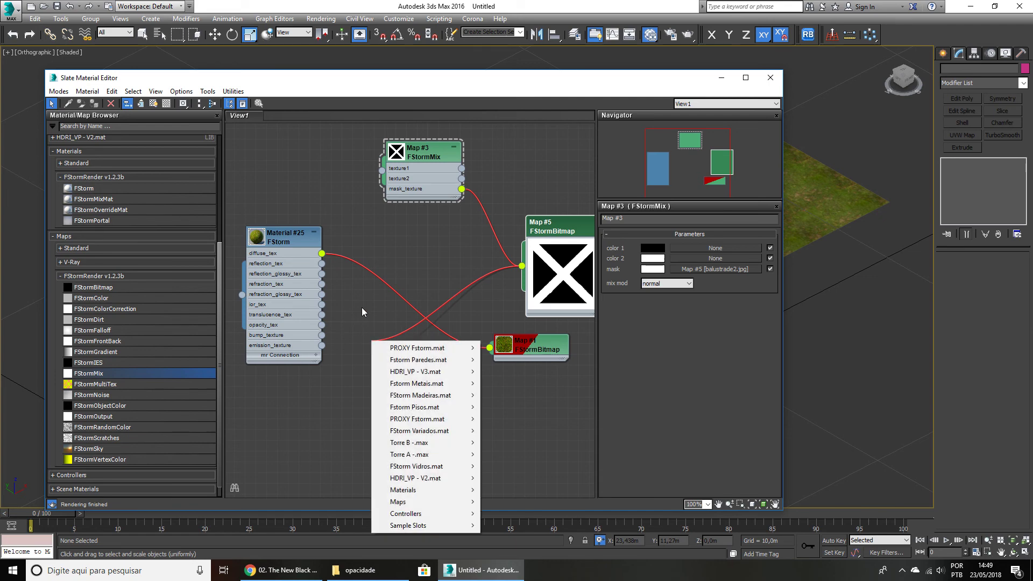
left_click(361, 308)
left_click_drag(521, 267, 322, 325)
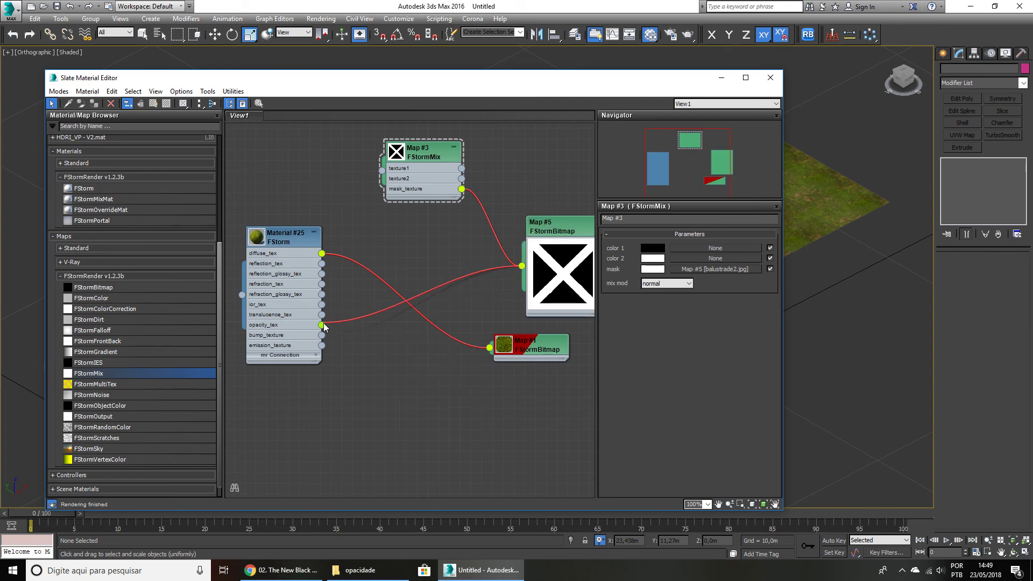
double_click(256, 237)
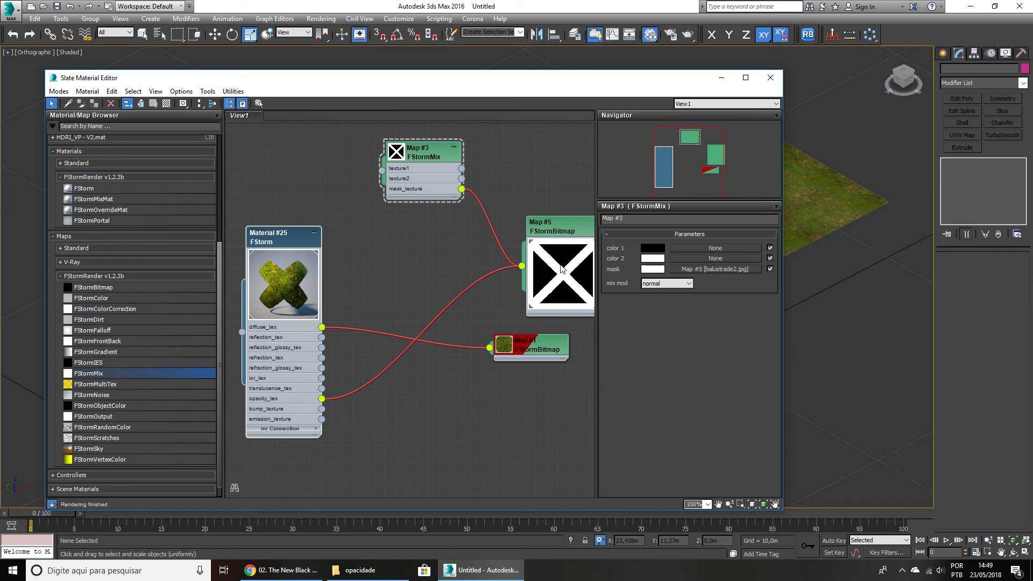
Disconnect the balustrade2.jpg bitmap from the material's opacity_tex input, reposition its node, and enlarge the FStormMix map's preview.
left_click_drag(323, 399, 370, 420)
middle_click_drag(449, 298, 400, 345)
left_click_drag(501, 264, 533, 242)
left_click(363, 198)
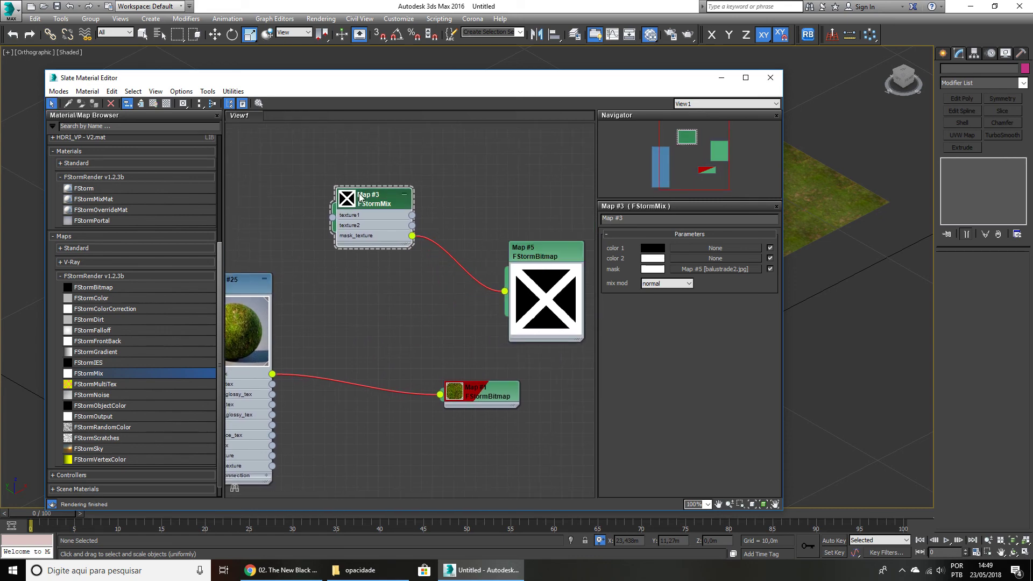
double_click(351, 204)
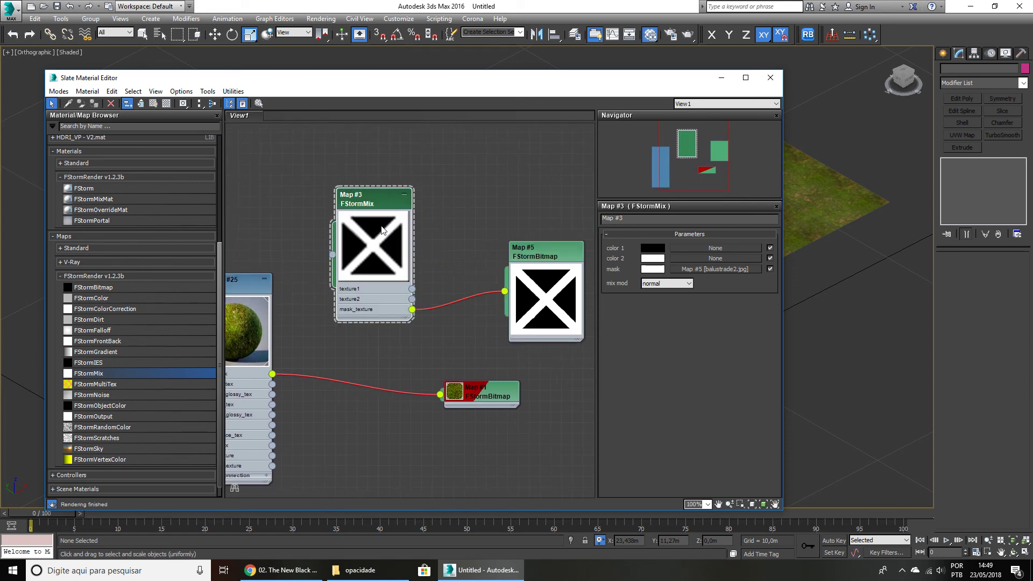
Set color 1 of the FStormMix map to pure red.
left_click(652, 249)
left_click_drag(276, 59, 403, 64)
left_click(276, 176)
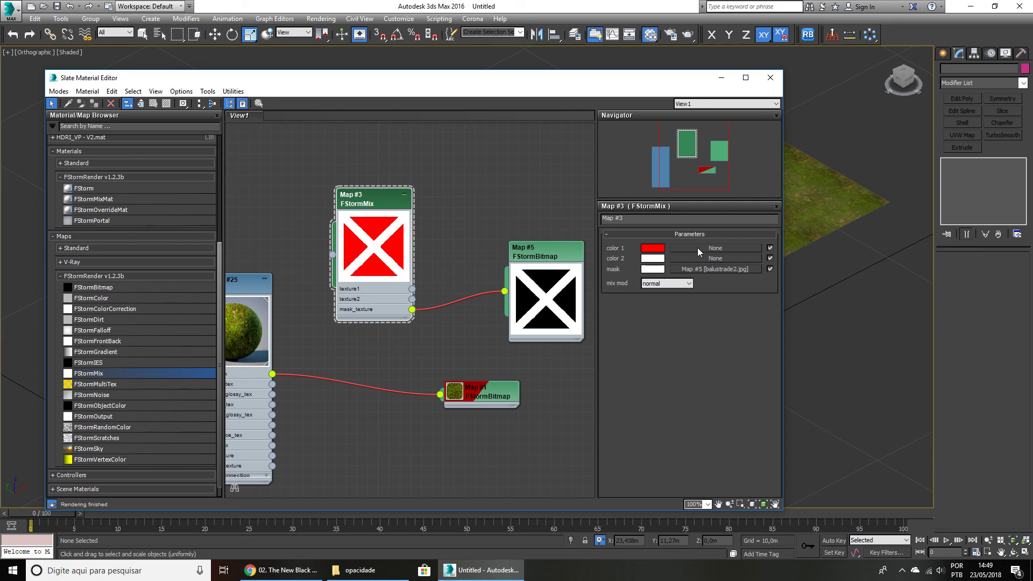
Set color 2 of the FStormMix map to bright green.
left_click(652, 259)
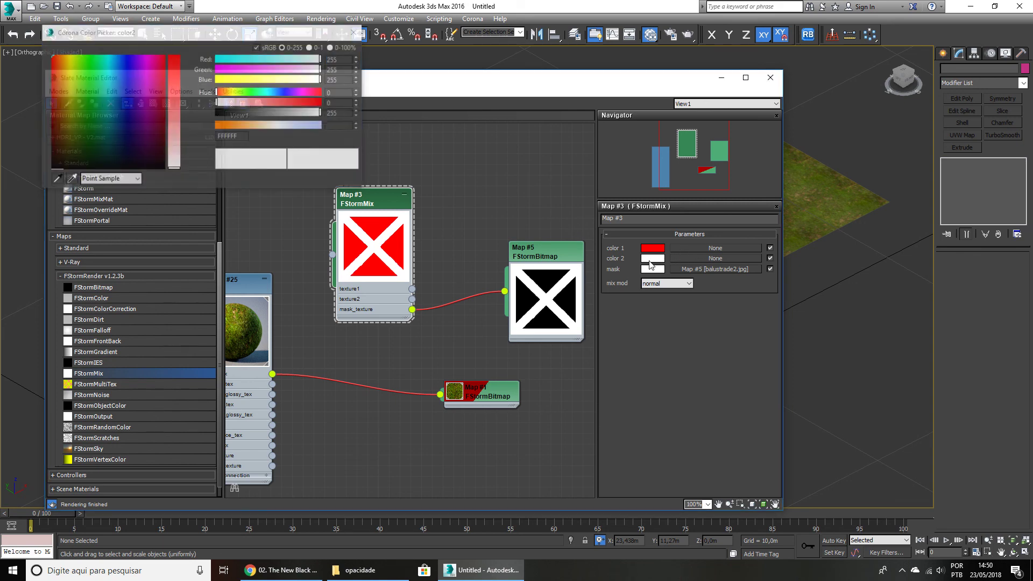
left_click(108, 56)
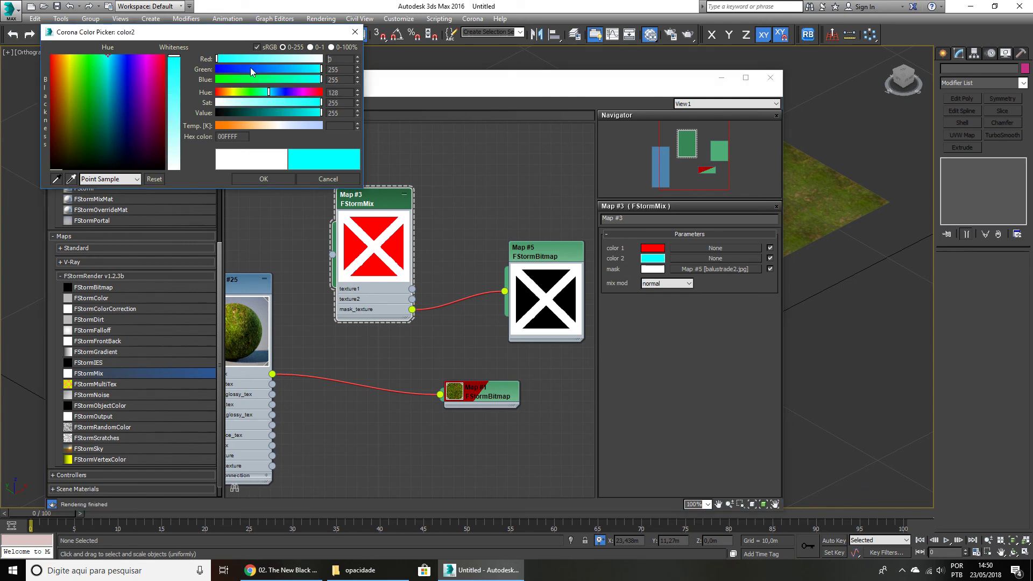
left_click(127, 55)
left_click_drag(234, 67, 260, 91)
left_click(260, 69)
left_click(274, 179)
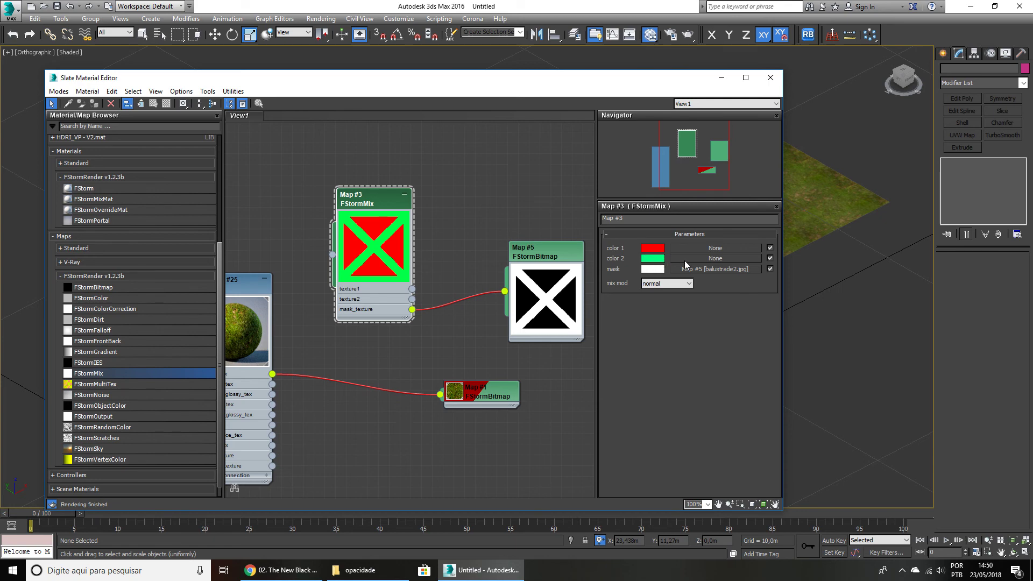
Connect the grass FStormBitmap to the FStormMix map's texture1 input and place it above the mask bitmap node.
middle_click_drag(439, 266, 411, 280)
left_click_drag(515, 277, 545, 339)
middle_click_drag(435, 285, 418, 254)
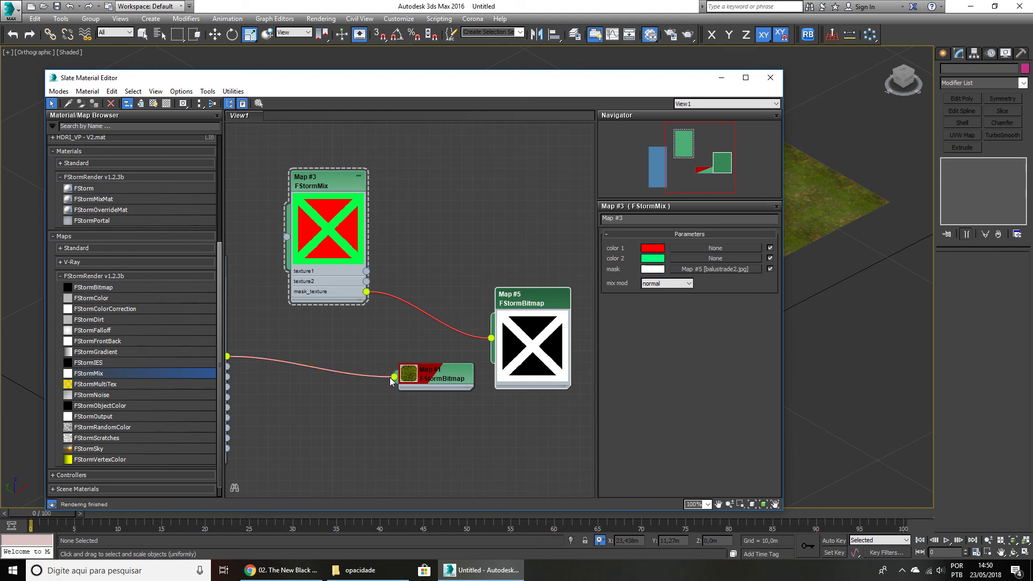
left_click_drag(374, 391, 366, 270)
left_click_drag(440, 387, 533, 220)
middle_click_drag(263, 344, 298, 332)
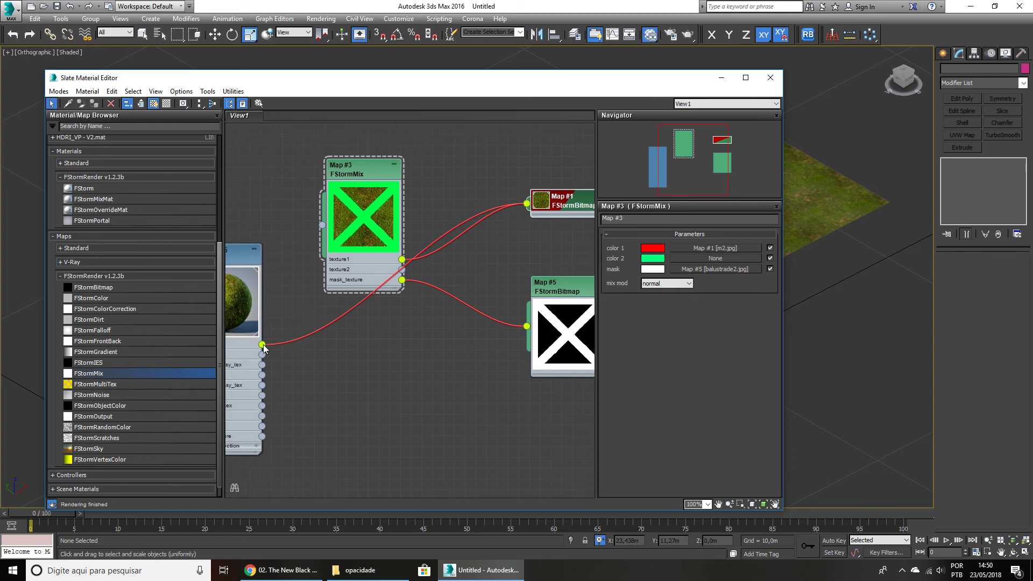
Disconnect the grass bitmap from the material's diffuse_tex input and move the mask bitmap node further below it.
left_click_drag(262, 344, 453, 299)
middle_click_drag(526, 280, 469, 335)
left_click_drag(510, 342, 541, 405)
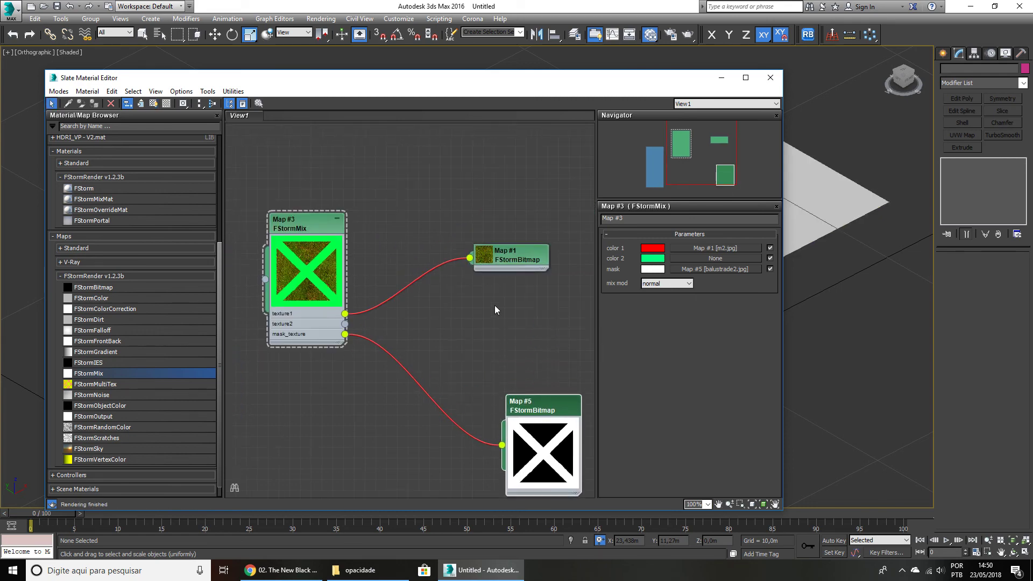
Duplicate the grass FStormBitmap, set the copy's W rotation to 90, and connect it to the FStormMix map's texture2 input.
left_click_drag(492, 260, 493, 314, "shift")
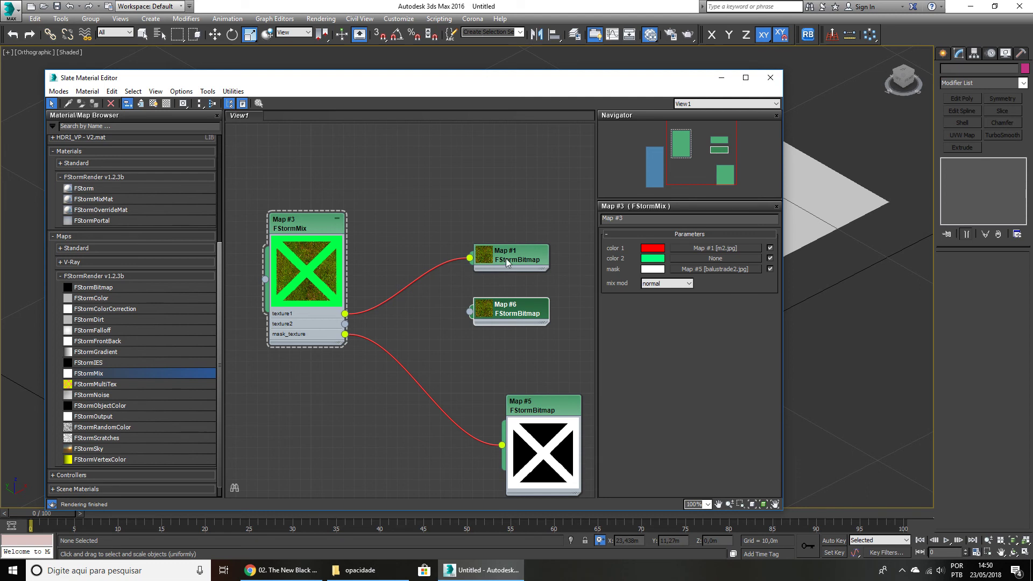
double_click(503, 315)
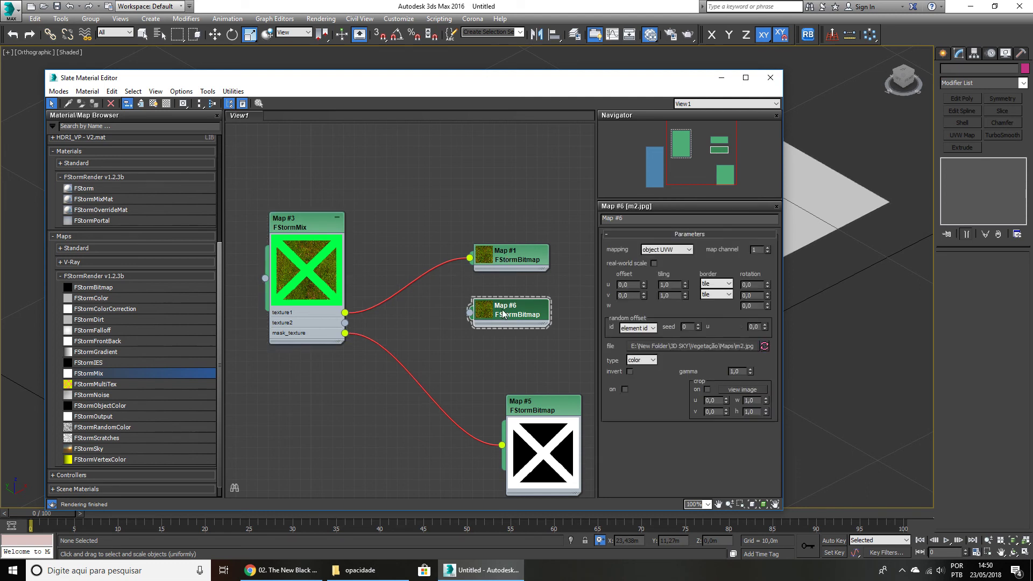
left_click(754, 305)
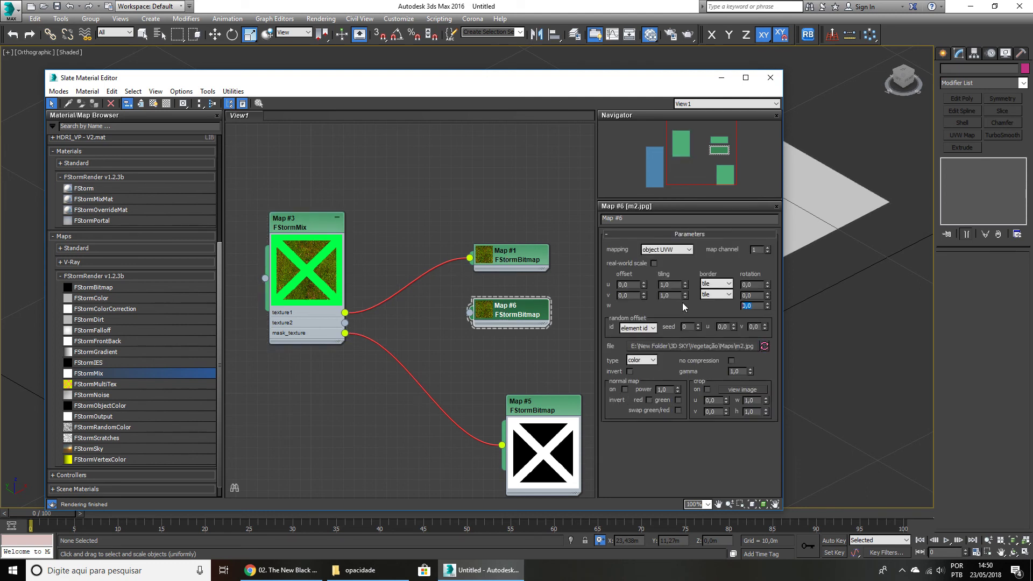
type("90")
key("Return")
left_click_drag(470, 315, 345, 323)
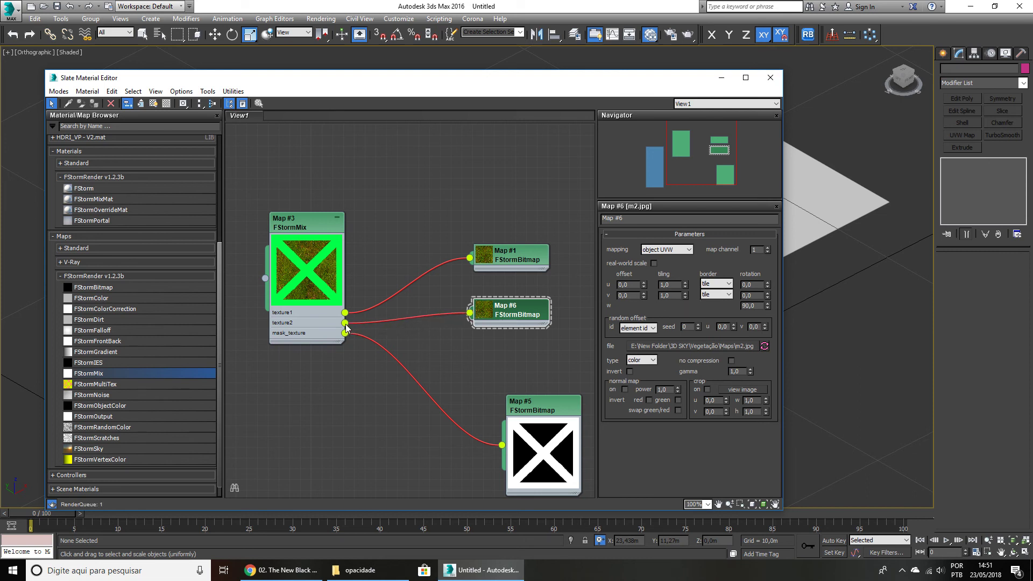
Examine the FStormMix result in an enlarged separate preview window, then close the preview.
left_click(302, 276)
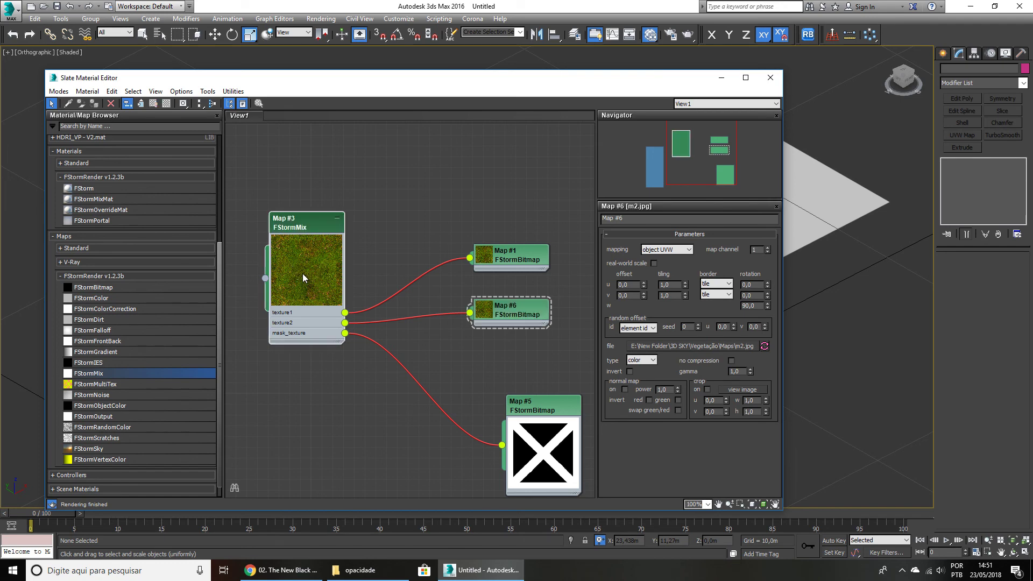
right_click(309, 245)
left_click(349, 290)
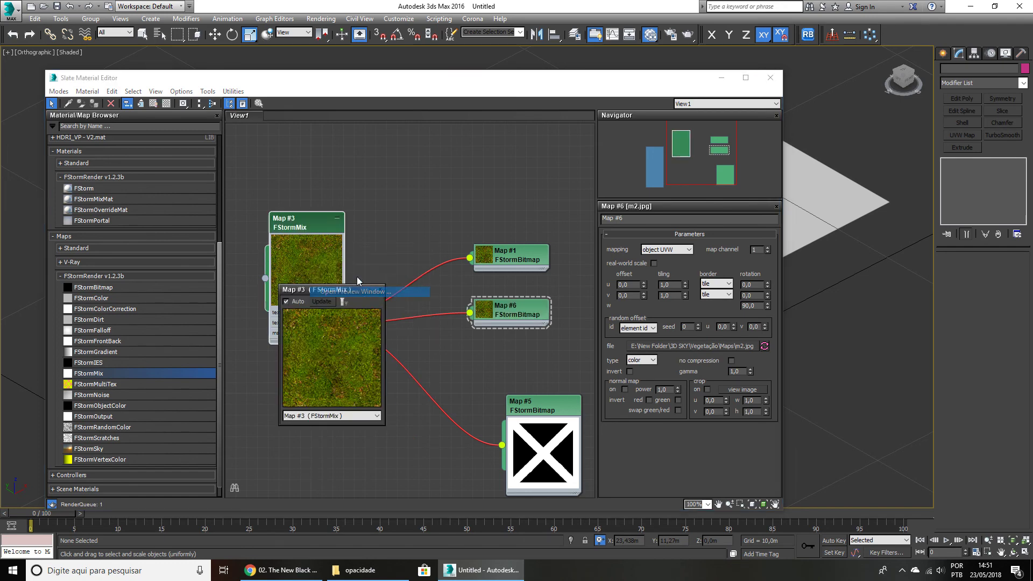
left_click_drag(384, 282, 546, 124)
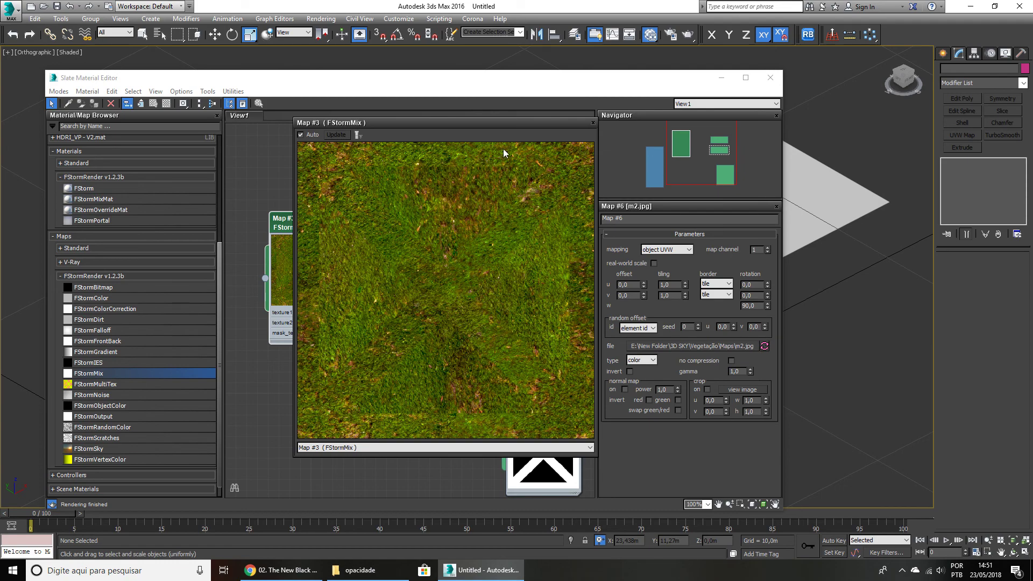
left_click_drag(515, 125, 402, 144)
left_click(479, 142)
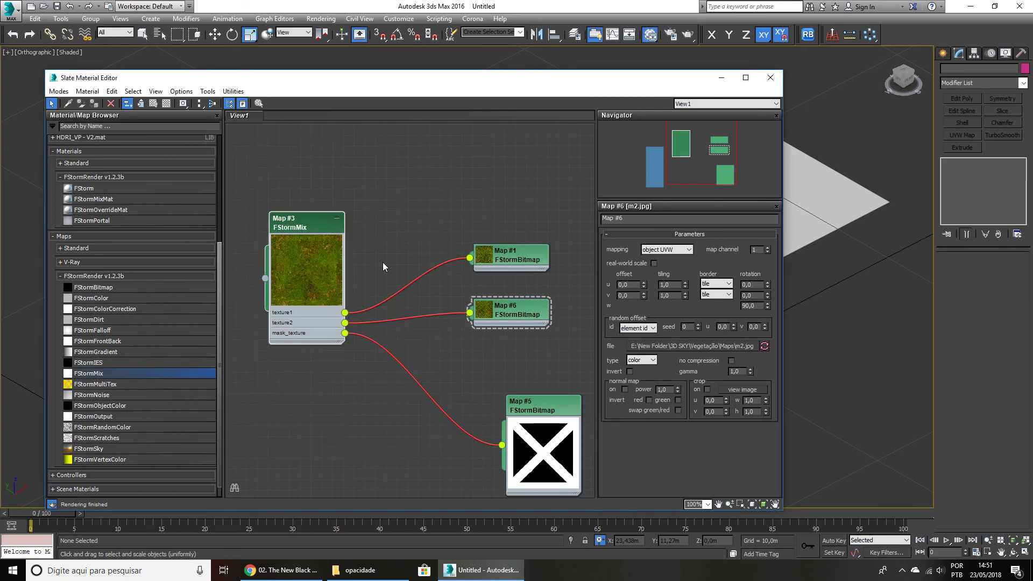
Enlarge the copied grass bitmap's node preview and set its tiling to 1,2 in U and 0,6 in V.
left_click(509, 310)
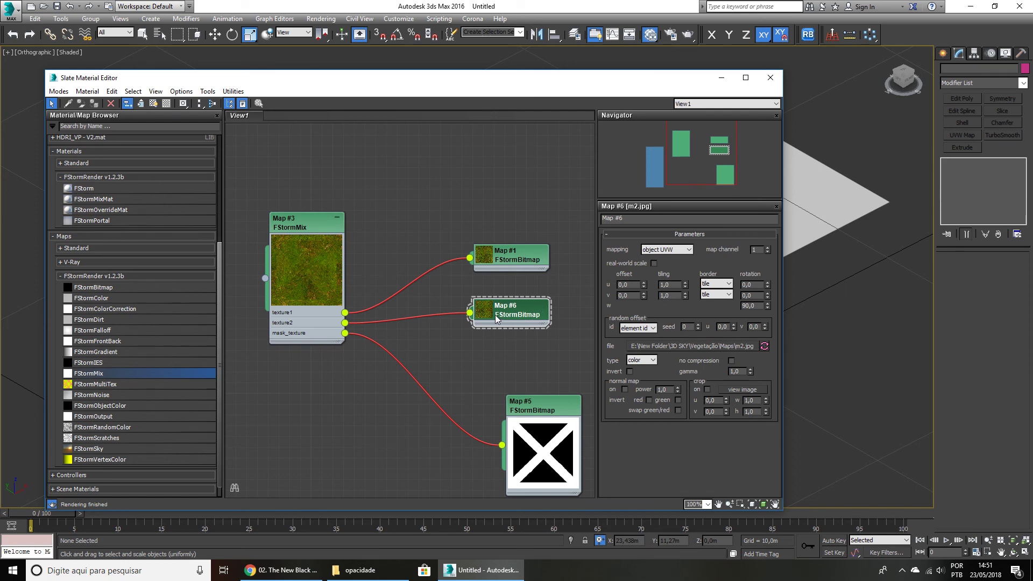
double_click(487, 312)
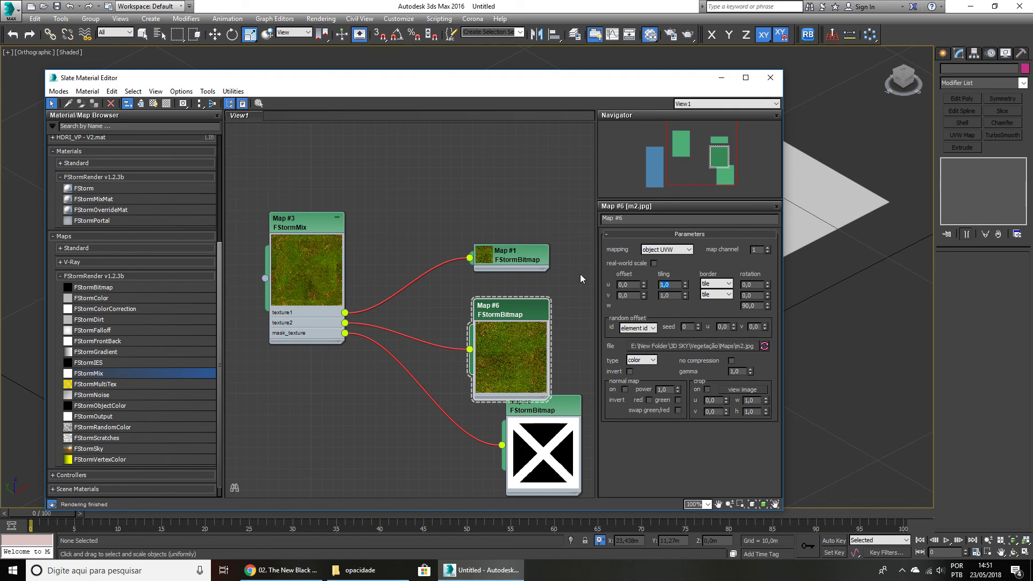
type(",6")
key("Return")
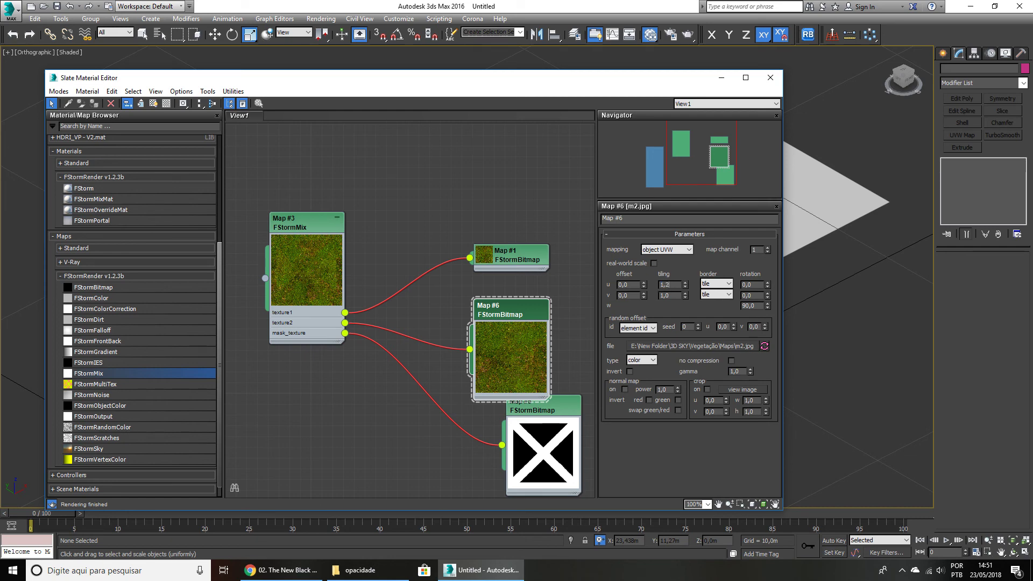
key("Tab")
key("Return")
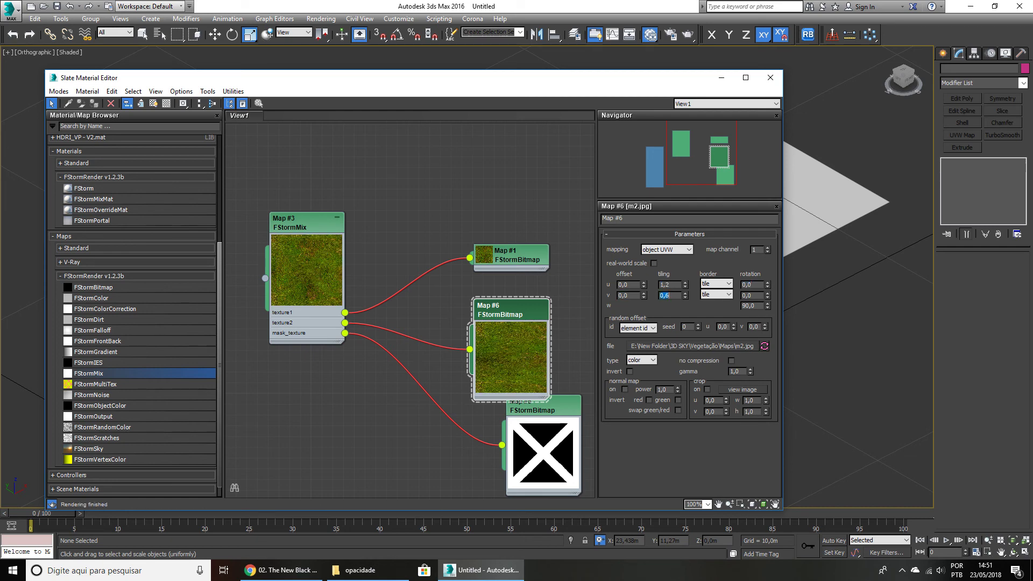
Open an enlarged FStormMix preview window and set the copied grass bitmap's U tiling to 0,8.
right_click(312, 263)
left_click(355, 309)
left_click_drag(363, 290, 299, 115)
left_click(673, 285)
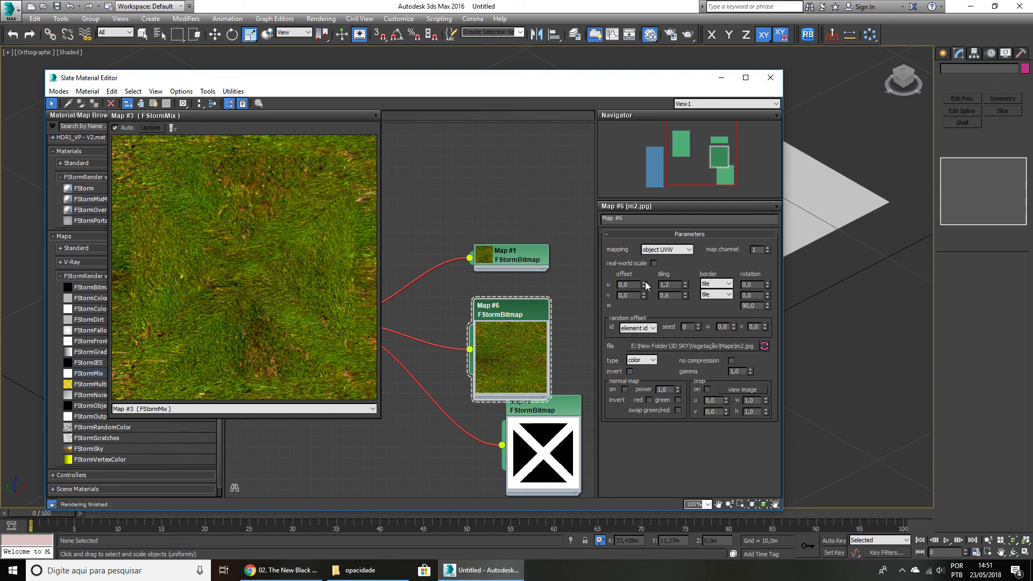
type("0,8")
key("Return")
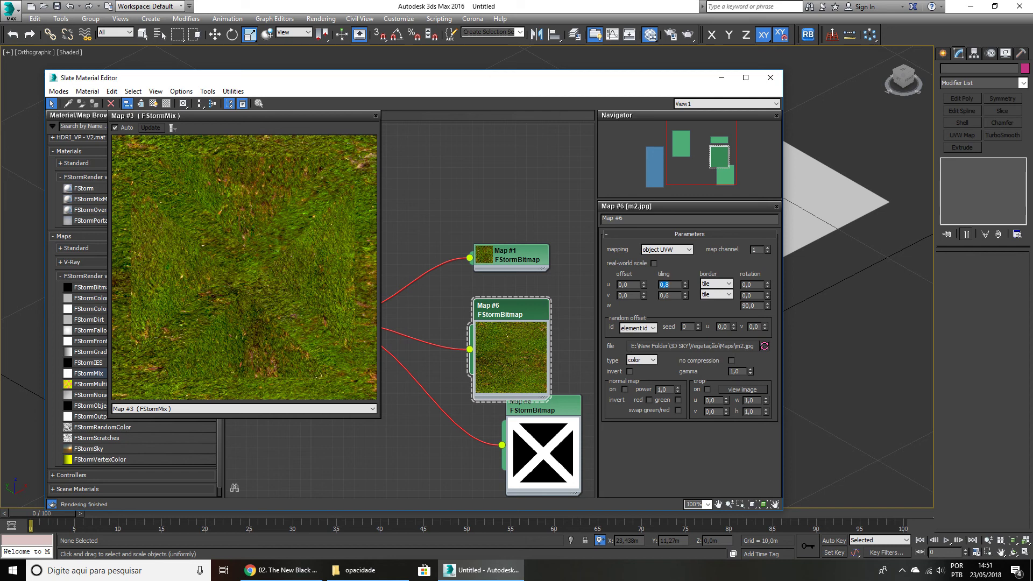
Set the copied grass bitmap's tiling to 0,6 in U and 0,9 in V, close the mix preview, and move the node off the mask.
type("0,5")
key("Return")
type("0,6")
key("Return")
key("Tab")
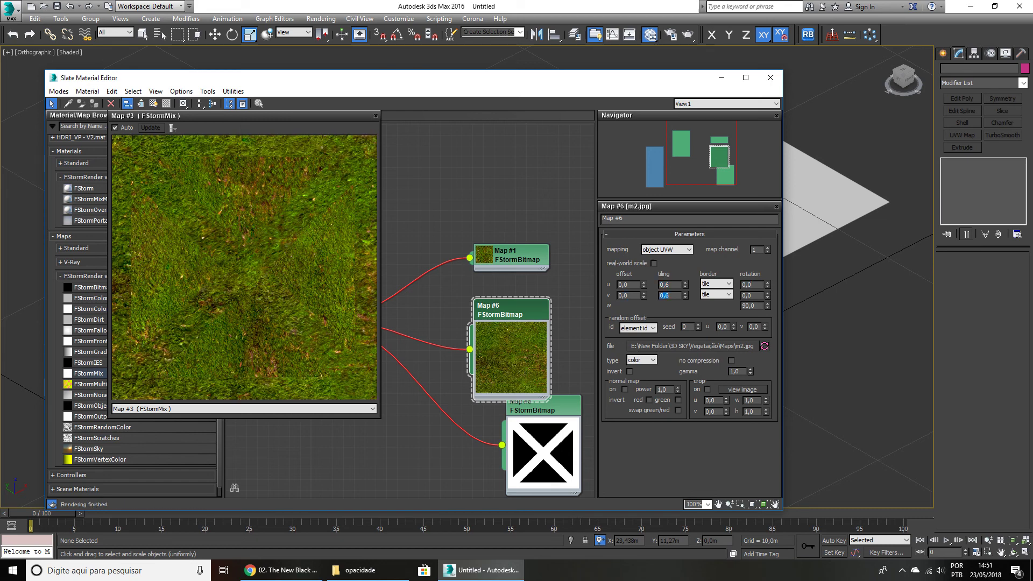
type(",9")
key("Return")
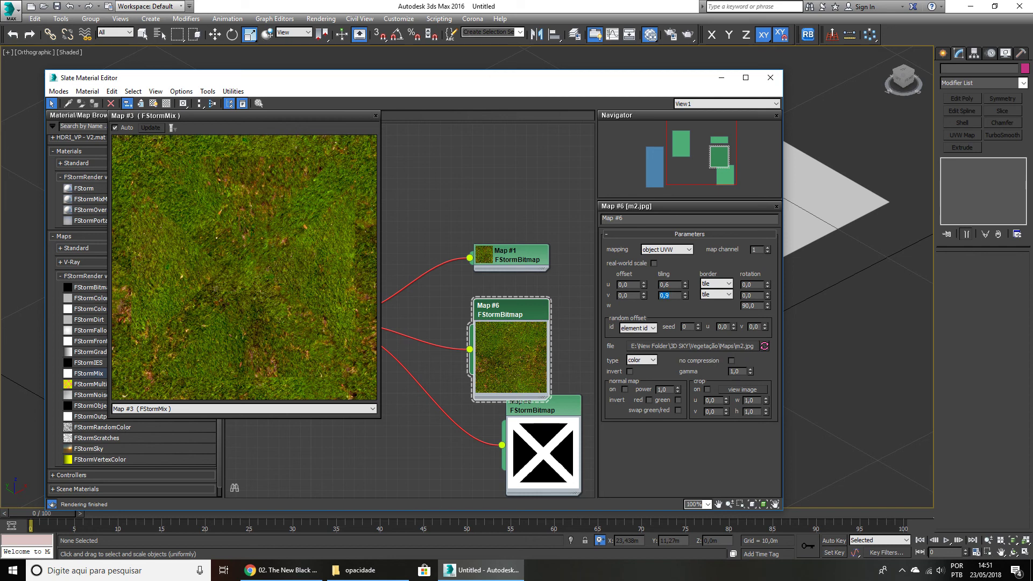
left_click(376, 116)
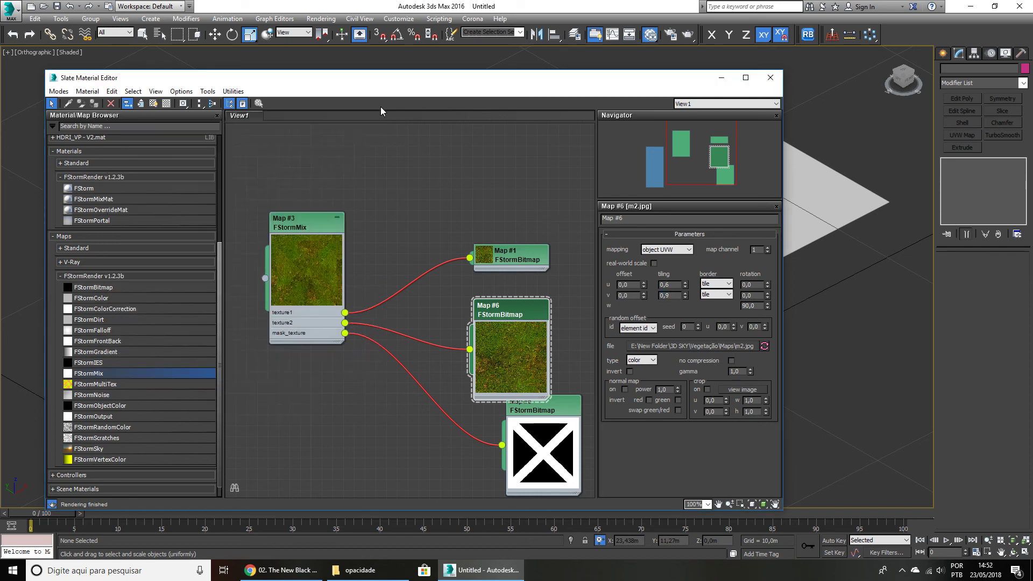
left_click_drag(496, 315, 485, 303)
View the original grass bitmap's m2.jpg image in full to examine its texture pattern, then close the image window.
left_click(514, 265)
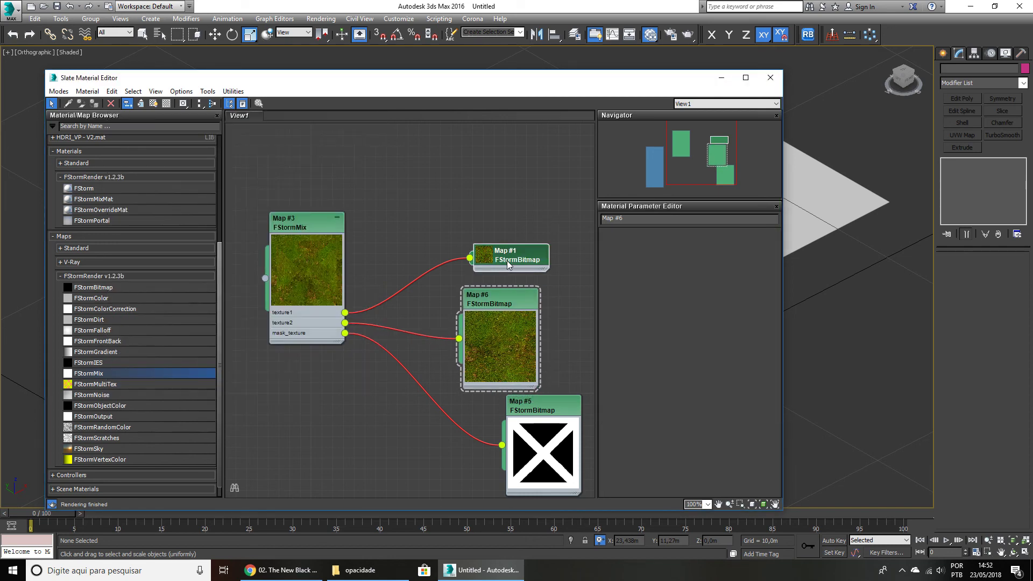
left_click(739, 390)
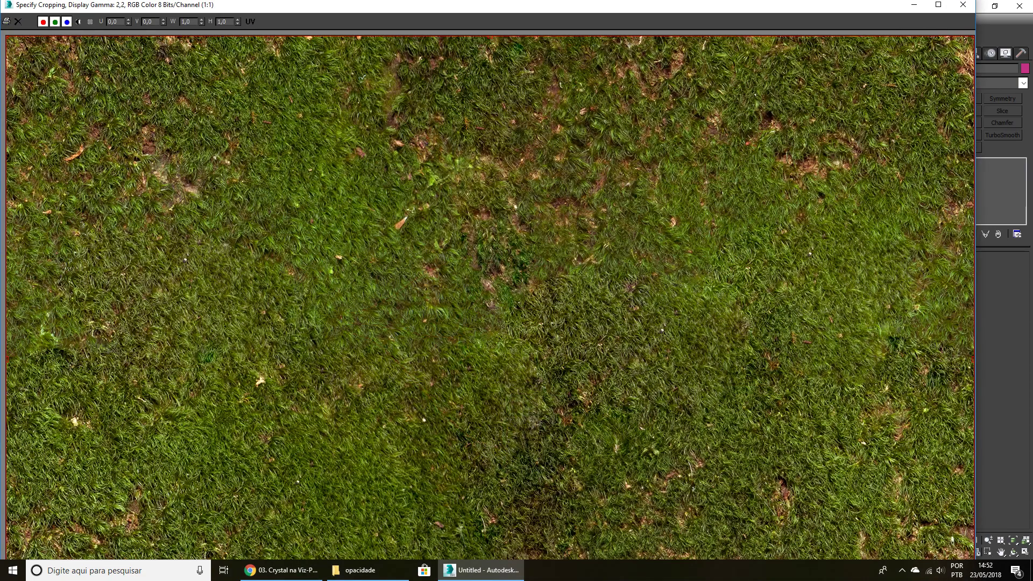
double_click(19, 8)
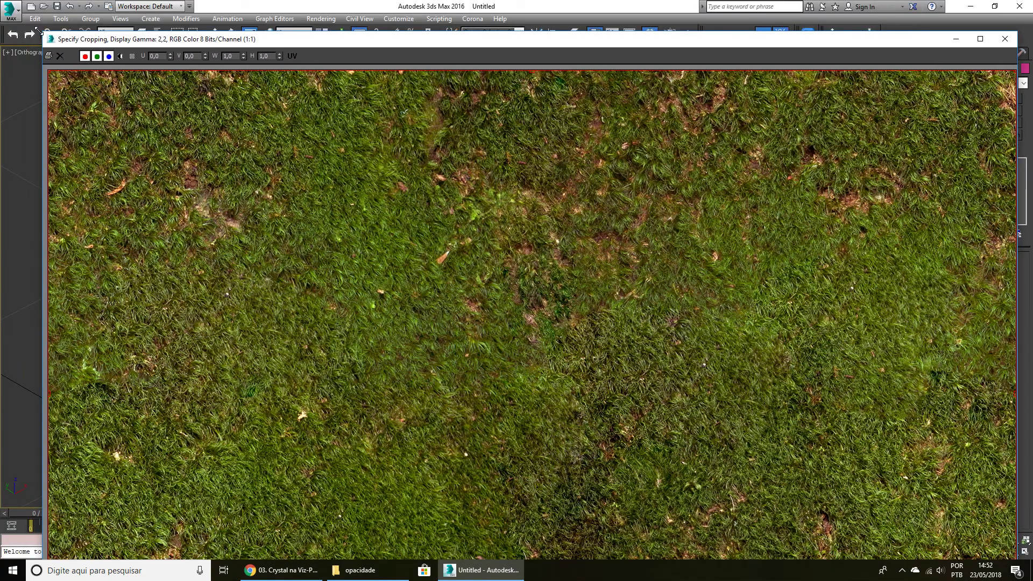
left_click_drag(38, 31, 514, 242)
left_click_drag(590, 254, 272, 73)
scroll(472, 209, "down", 3)
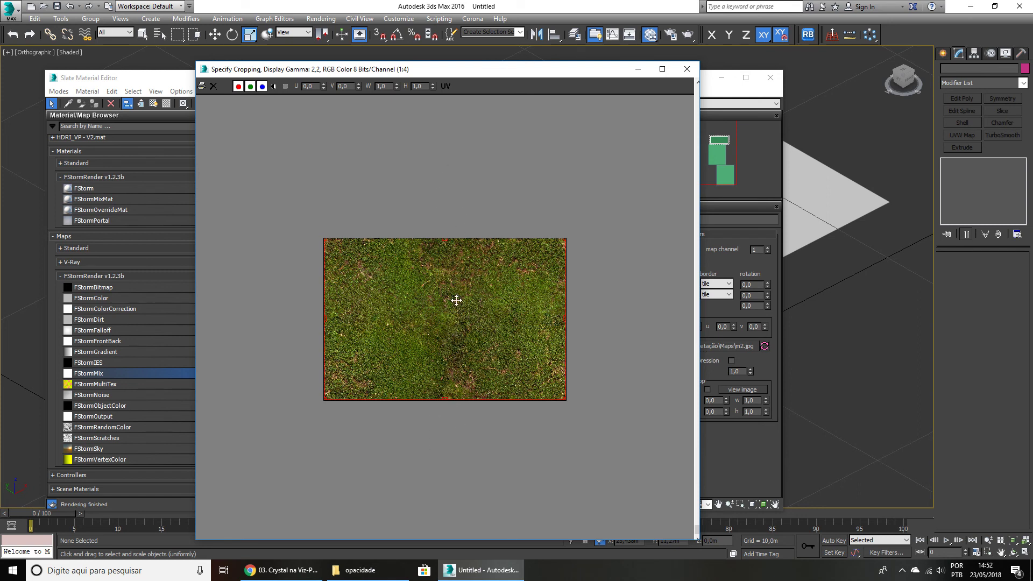
left_click(687, 69)
Reopen an enlarged FStormMix preview and set the copied grass bitmap's U tiling to 1,0 and V rotation to 1,0.
left_click(509, 298)
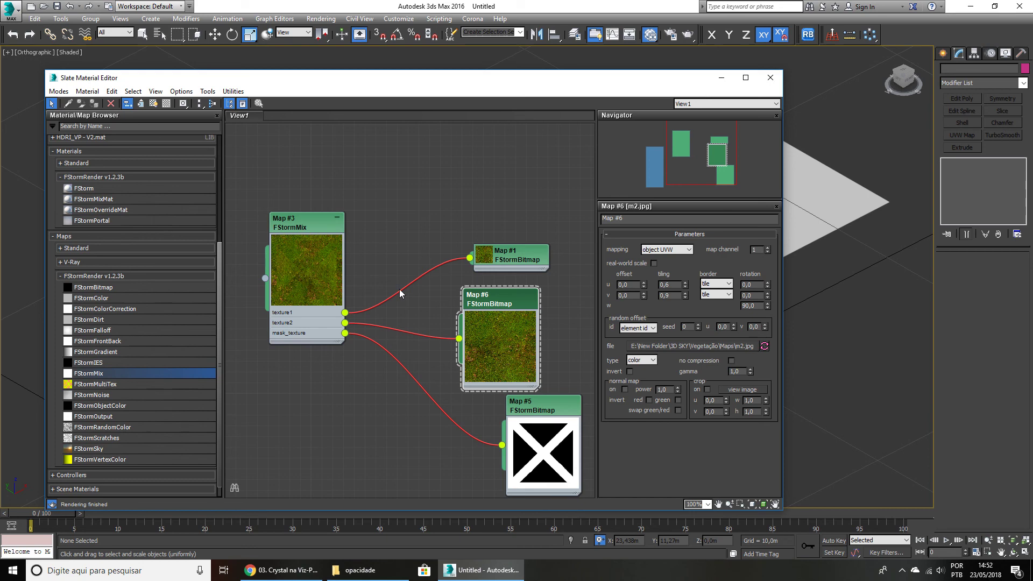
right_click(317, 250)
left_click(352, 293)
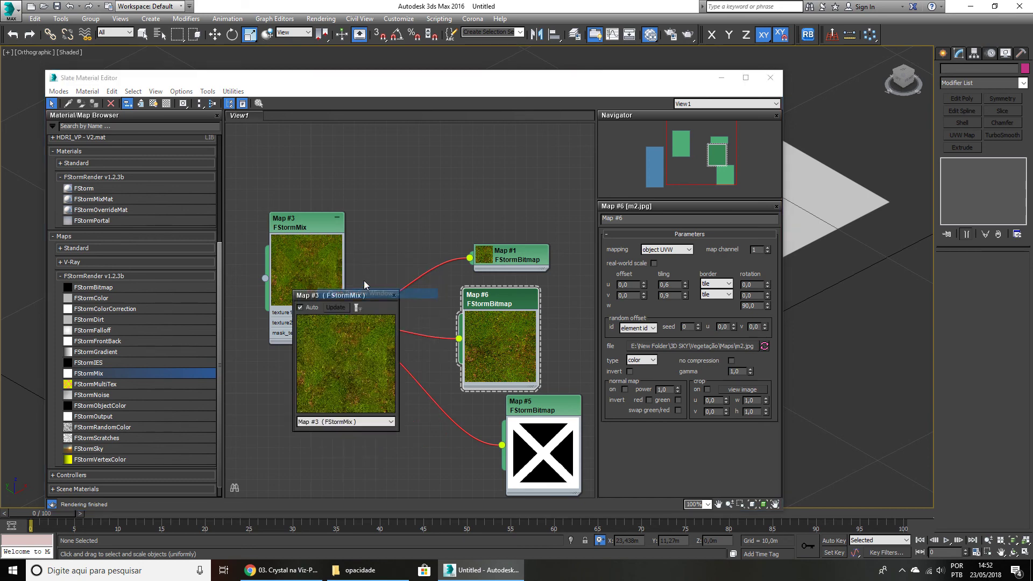
left_click_drag(398, 291, 598, 131)
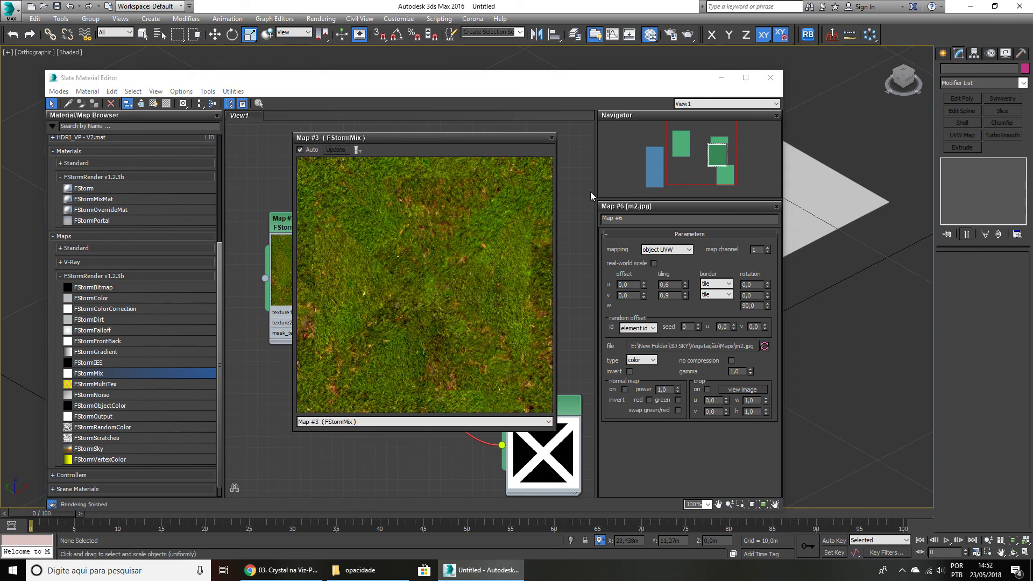
double_click(675, 286)
type("1")
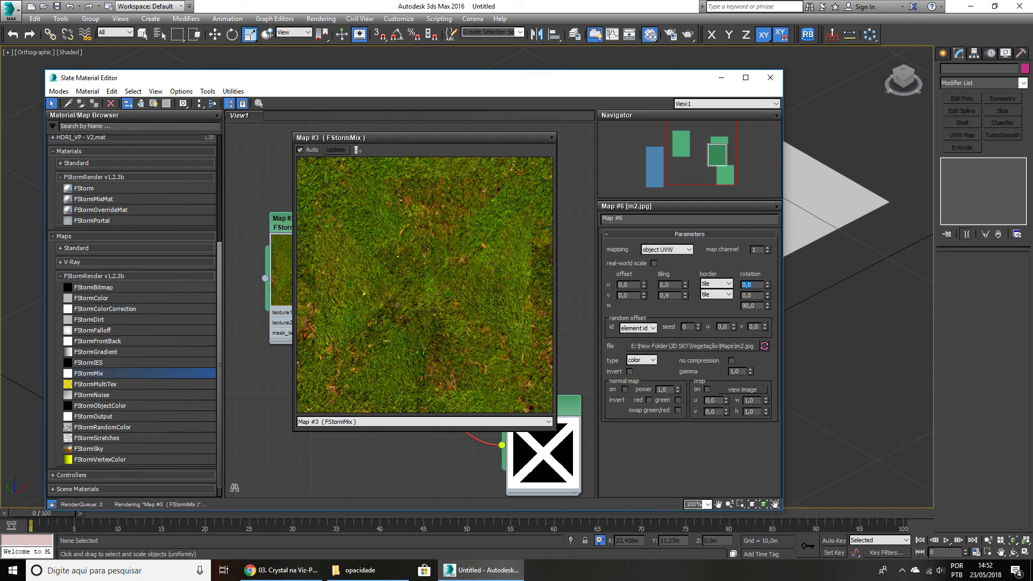
key("Tab")
key("Tab")
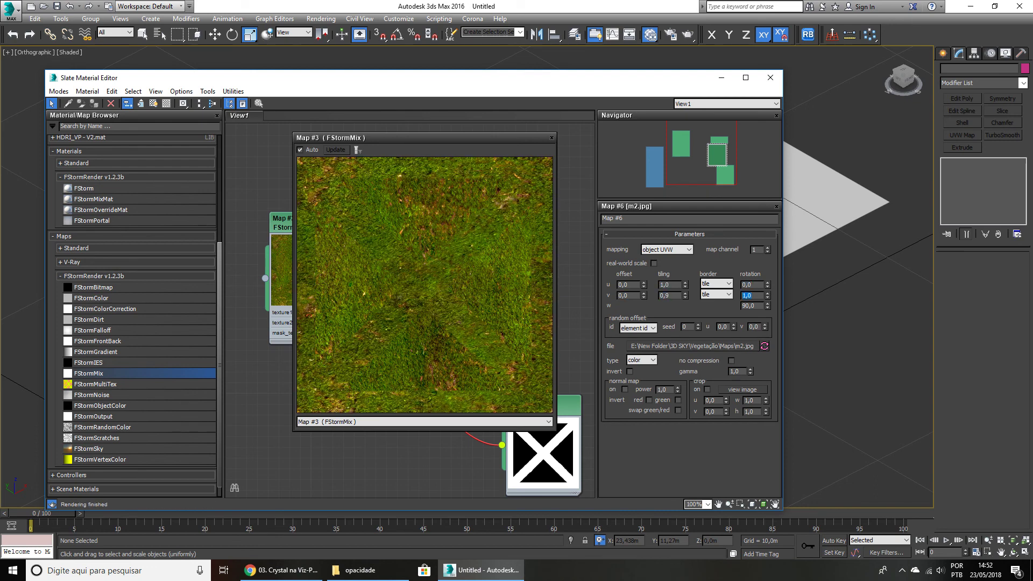
Set the copied grass bitmap's tiling to 0,64 in U and 0,88 in V, with the mix preview moved off the nodes.
type("1")
key("Return")
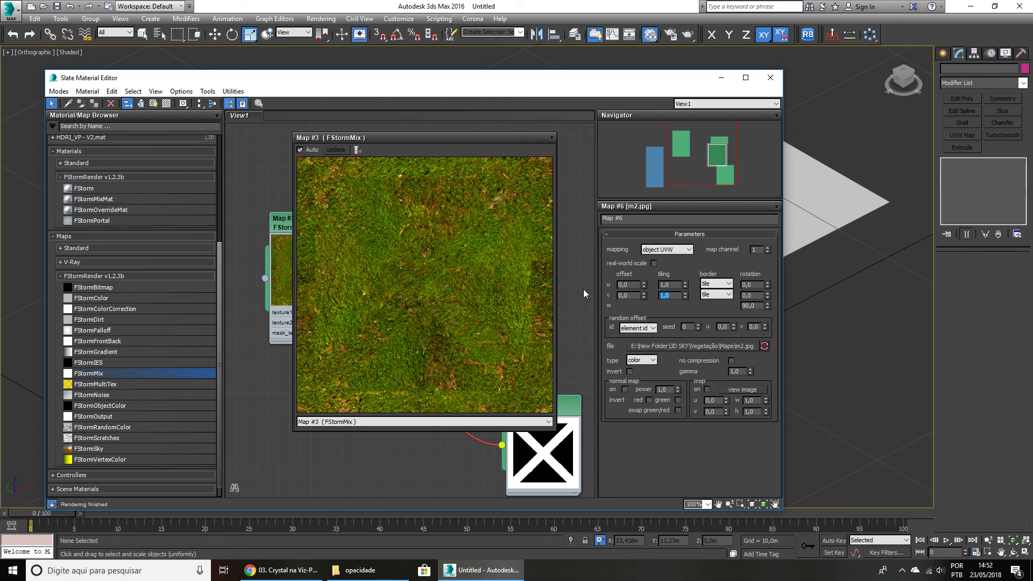
left_click_drag(444, 145, 263, 112)
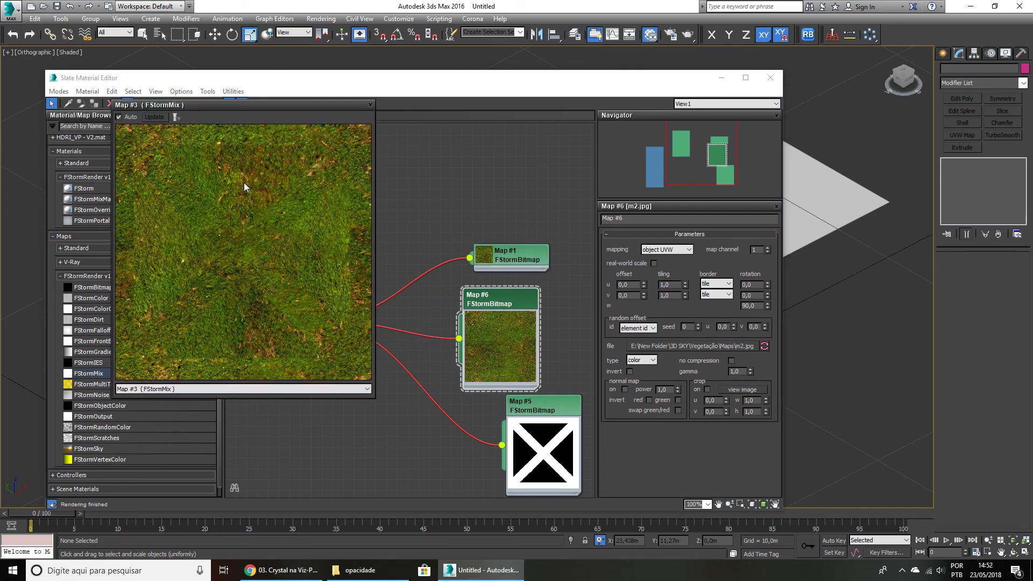
left_click_drag(685, 283, 682, 303)
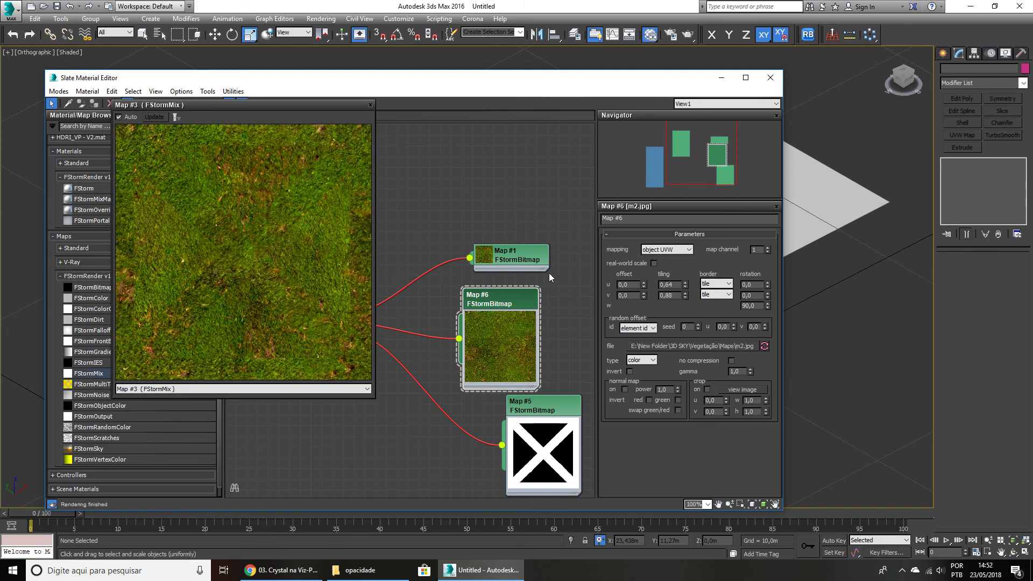
Set the original grass bitmap's tiling to 0,86 in U and 1,09 in V, and close the mix preview.
left_click(535, 260)
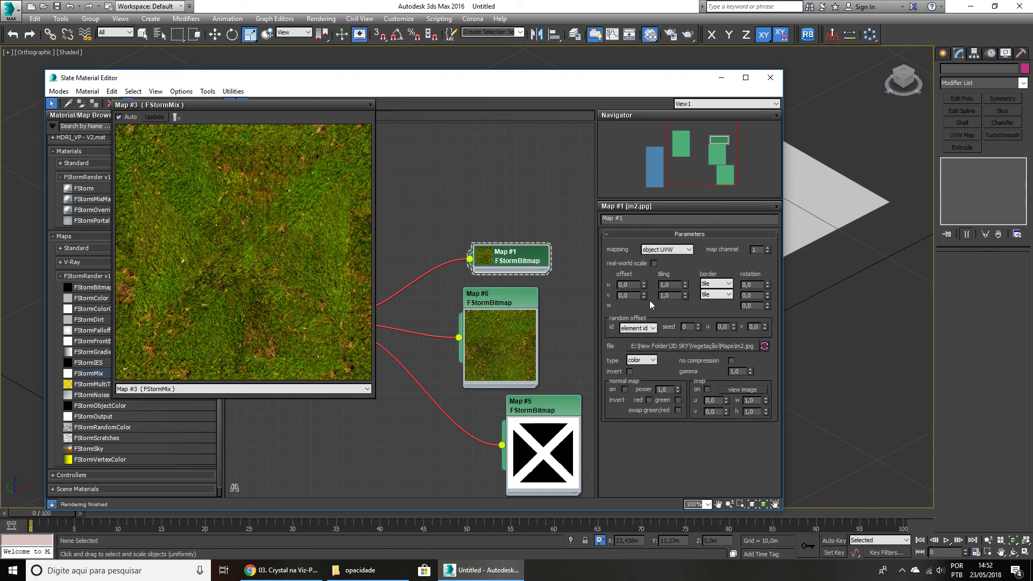
mouse_move(686, 301)
left_mouse_down()
mouse_move(700, 294)
mouse_move(680, 294)
left_mouse_up()
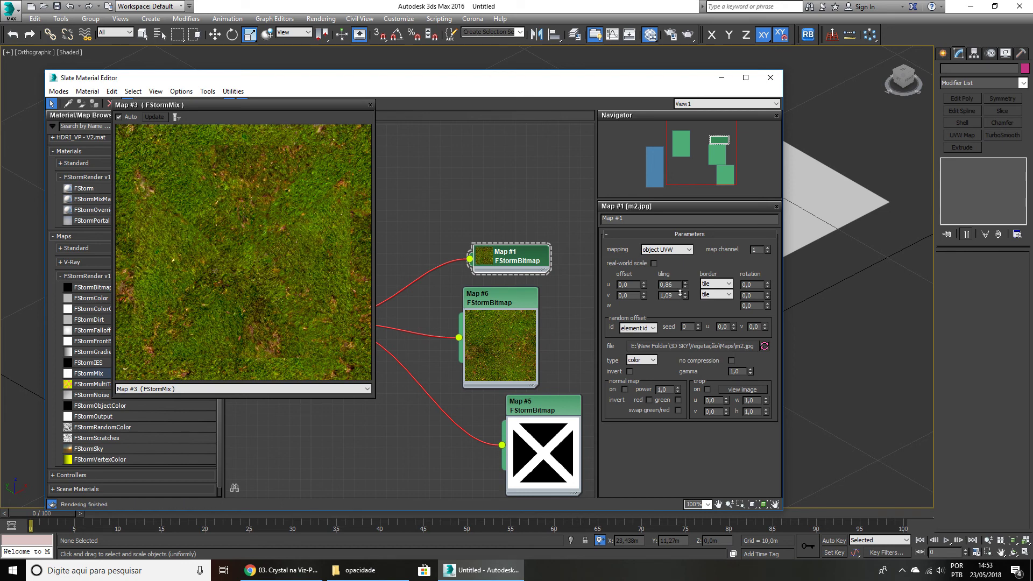
left_click(370, 106)
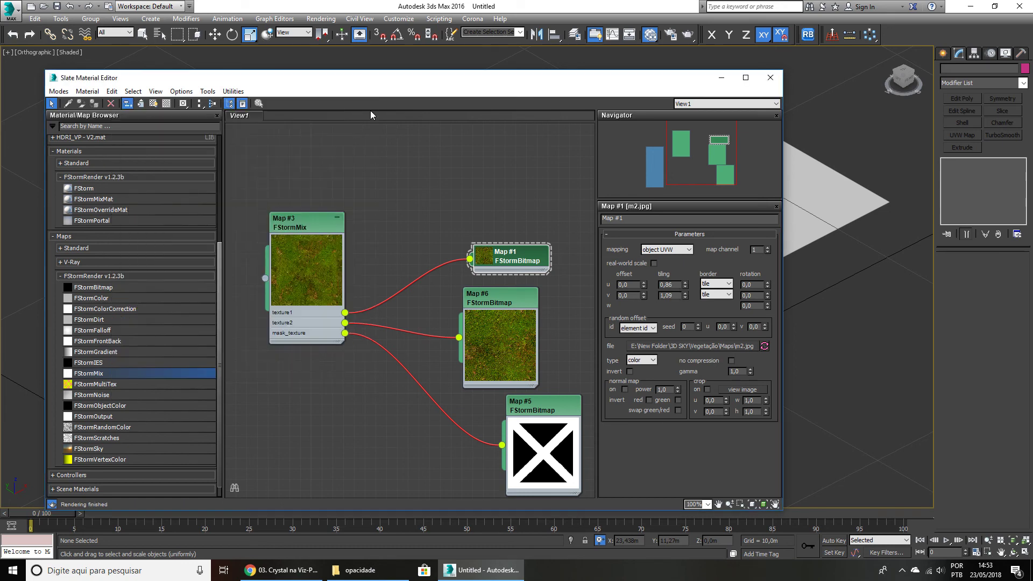
Collapse the copied grass bitmap's node and line up the three bitmap nodes beside the FStormMix node.
double_click(479, 348)
left_click_drag(492, 306, 502, 305)
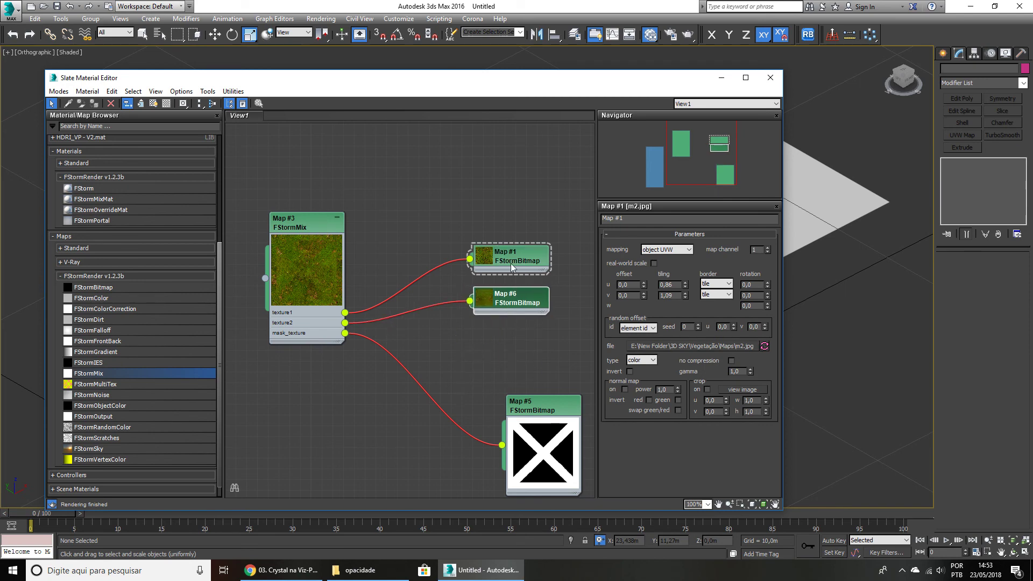
left_click_drag(511, 263, 511, 253)
left_click_drag(502, 308, 502, 296)
middle_click_drag(540, 418, 518, 368)
left_click_drag(518, 368, 485, 324)
middle_click_drag(428, 310, 472, 325)
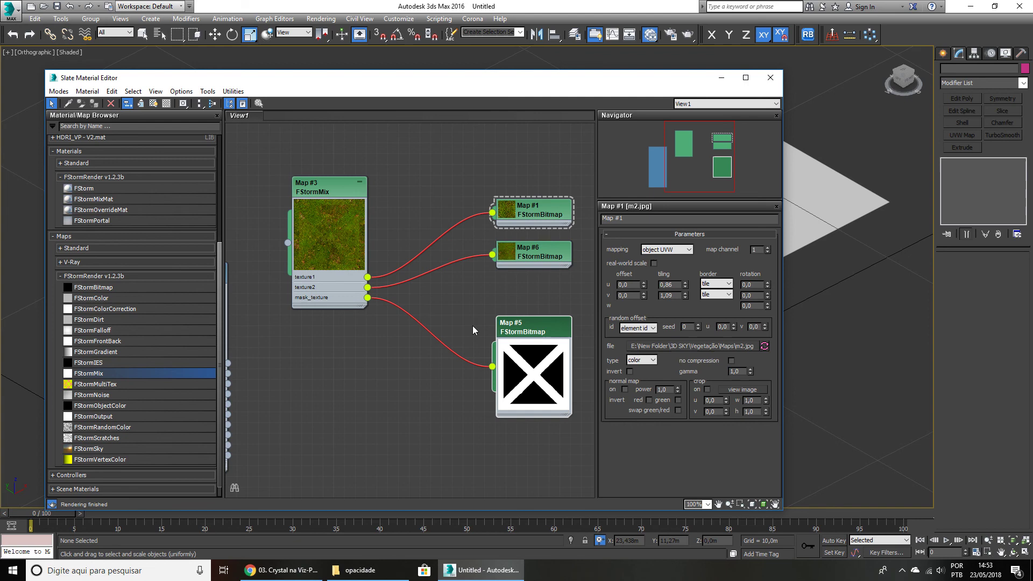
Disconnect the black-and-white mask bitmap from the mix map, delete it, and move the two grass bitmaps closer to the mix node.
left_click_drag(368, 298, 411, 327)
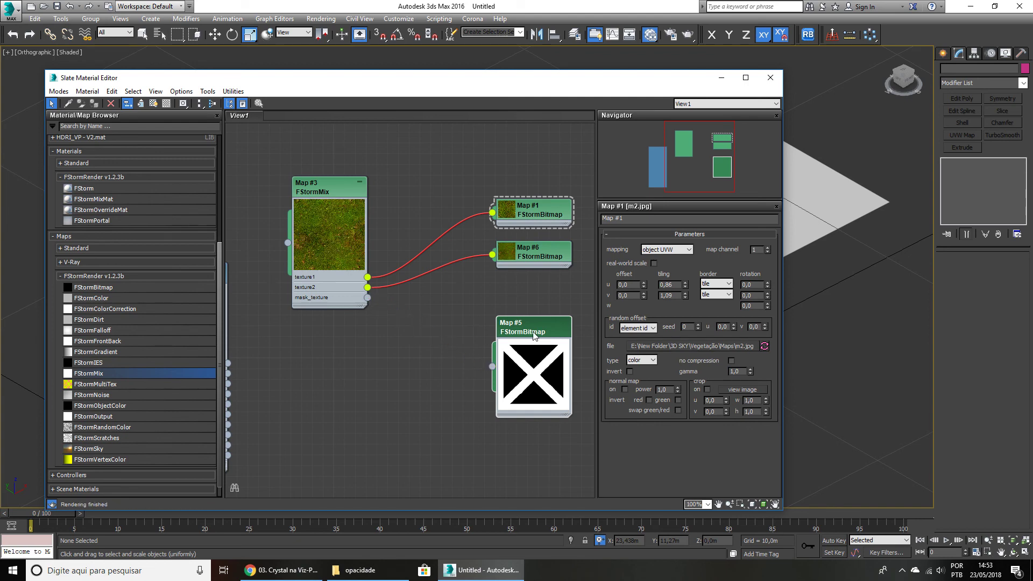
key("Delete")
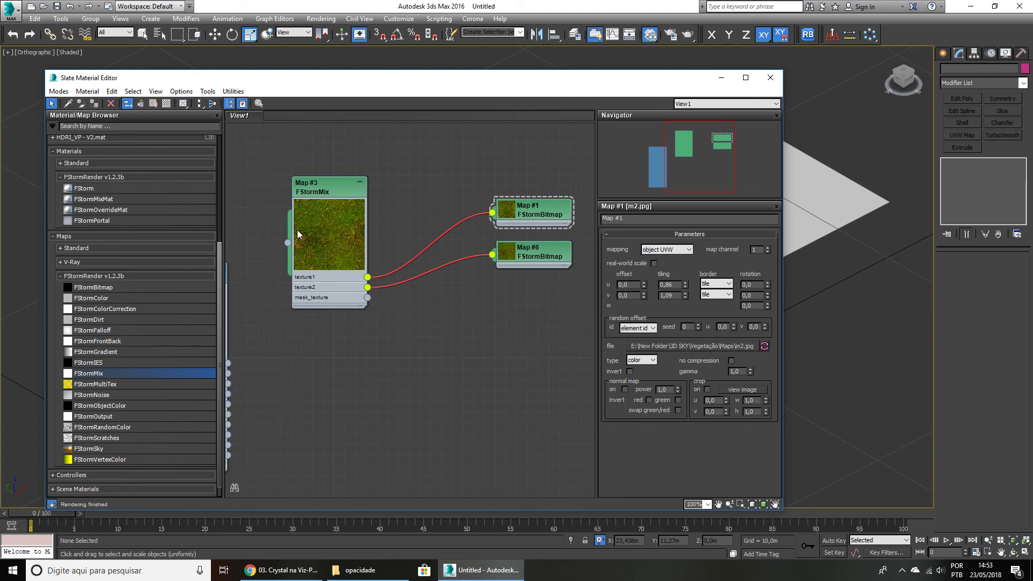
middle_click_drag(310, 186, 362, 198)
left_click_drag(572, 179, 497, 277)
Connect a new FStormNoise map to the FStorm material's diffuse_tex slot and show the noise map's parameters.
middle_click_drag(431, 301, 493, 257)
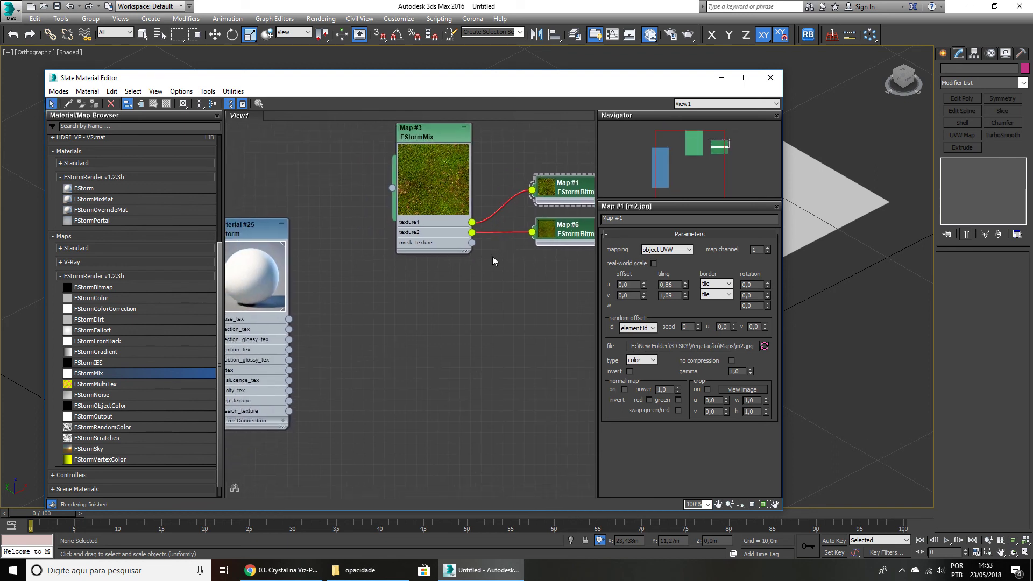
scroll(331, 300, "down", 1)
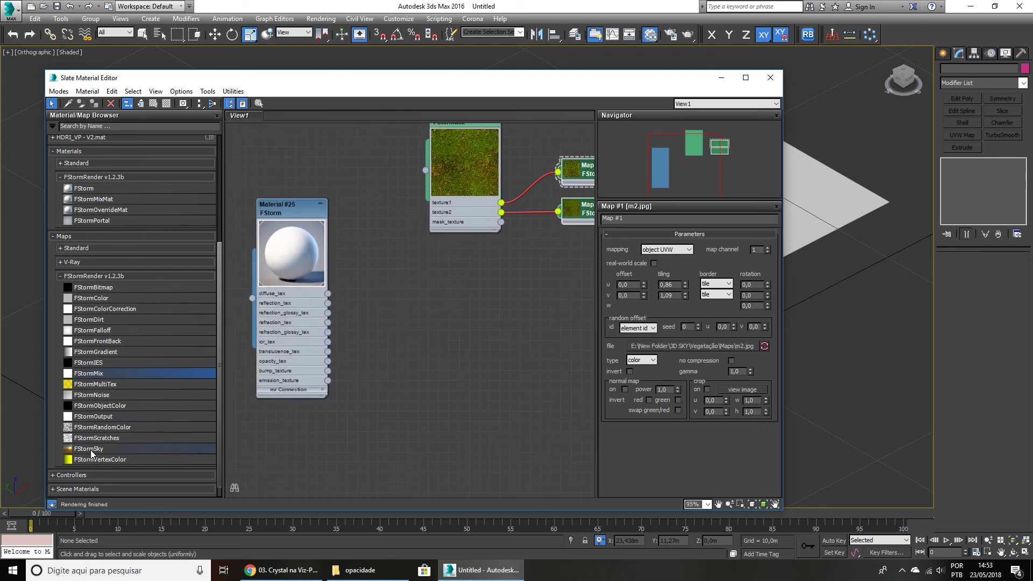
left_click_drag(91, 395, 328, 293)
left_click_drag(431, 319, 462, 328)
middle_click_drag(440, 289, 456, 282)
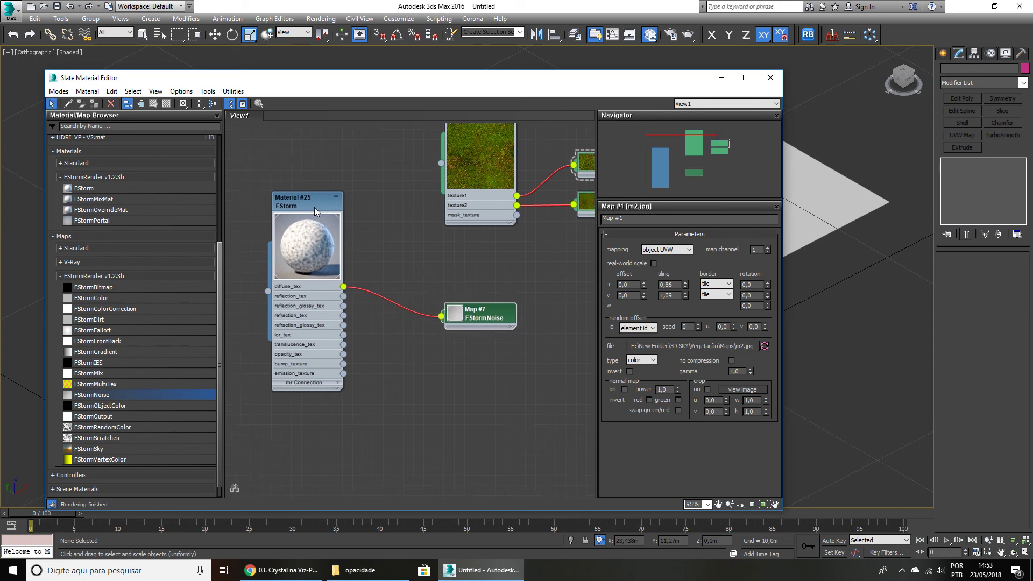
double_click(458, 310)
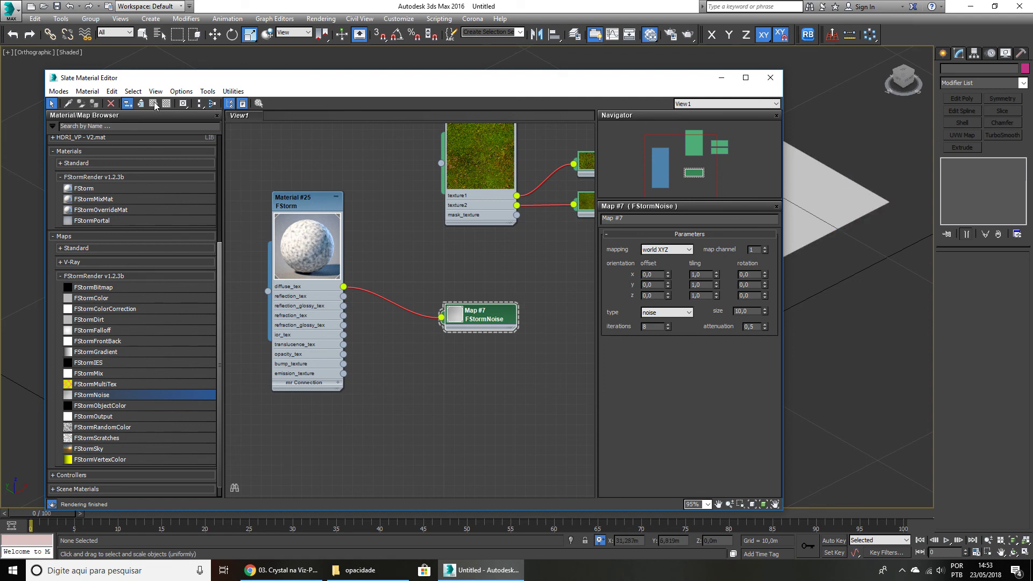
Move the material editor clear of the viewport and select the ground plane.
left_click_drag(344, 79, 479, 259)
left_click(574, 191)
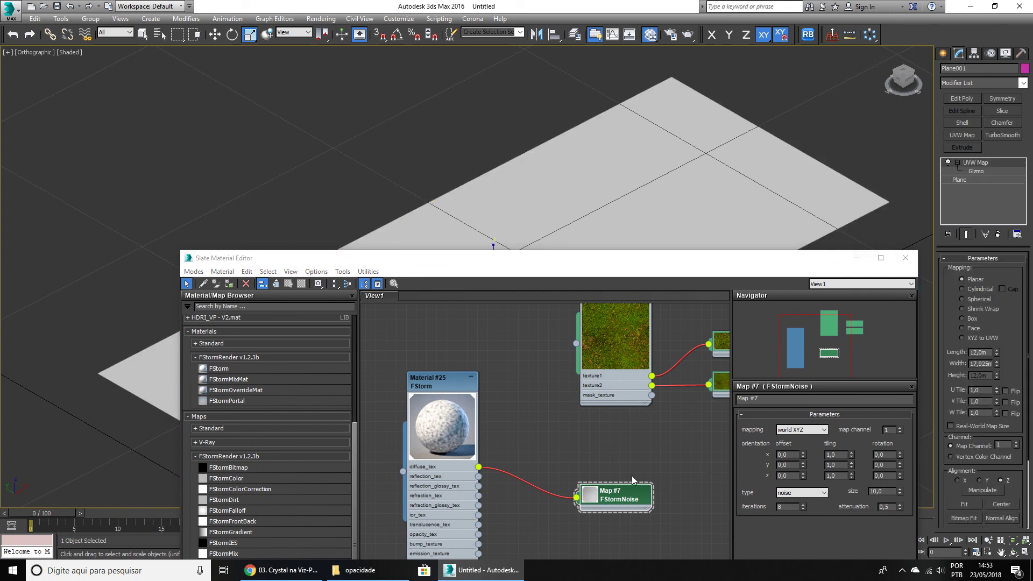
left_click_drag(642, 258, 602, 287)
middle_click_drag(592, 250, 441, 215)
scroll(511, 161, "down", 2)
scroll(476, 181, "up", 2)
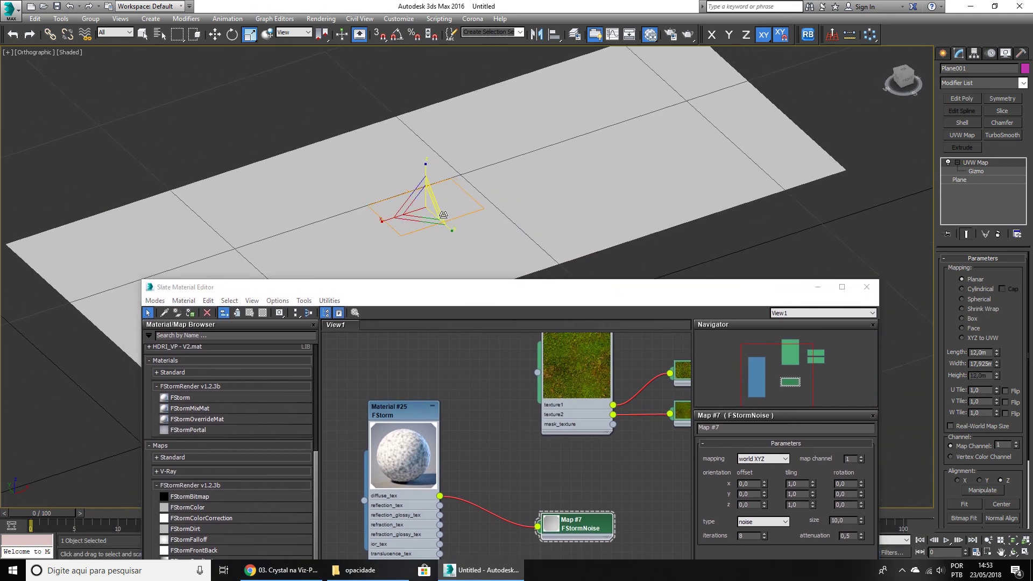
Open the render setup and set the output size to 800 x 600 with the image aspect locked.
left_click(670, 34)
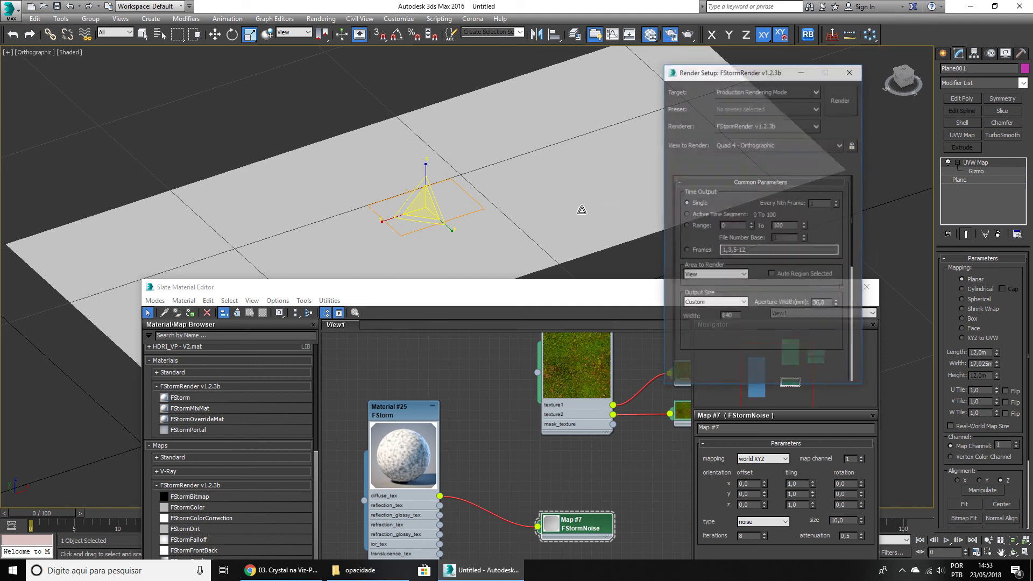
middle_click_drag(485, 170, 473, 211, "alt")
double_click(728, 317)
left_click(753, 342)
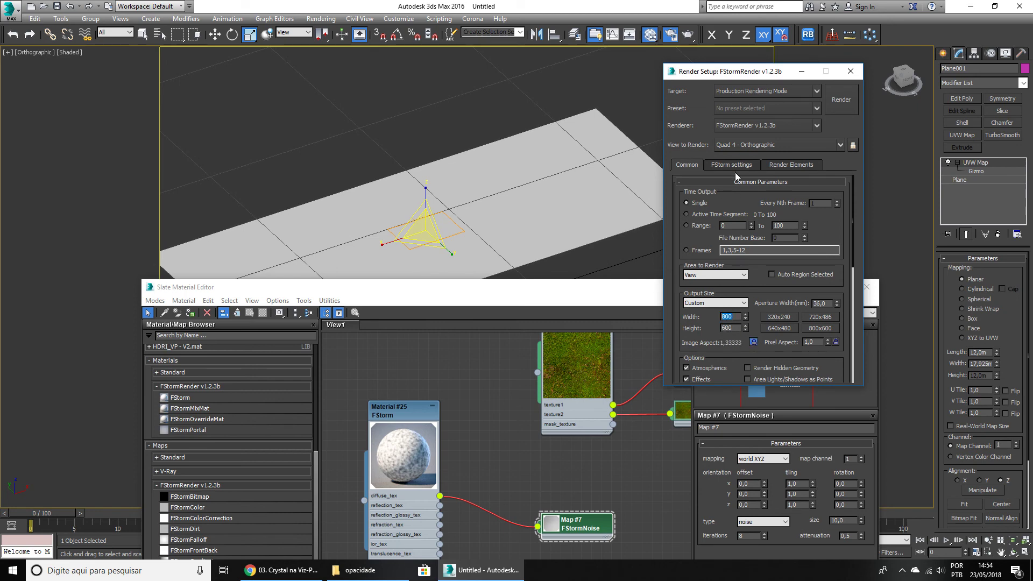
Load the Effects, Environment and Render Elements categories of the "Loja messejana DIA" render preset.
left_click(730, 108)
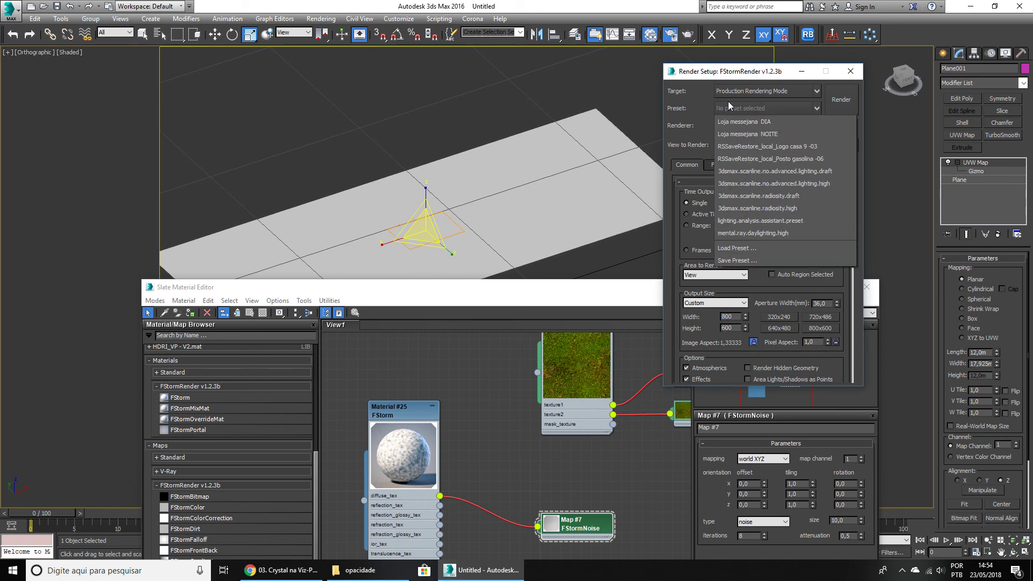
left_click(761, 123)
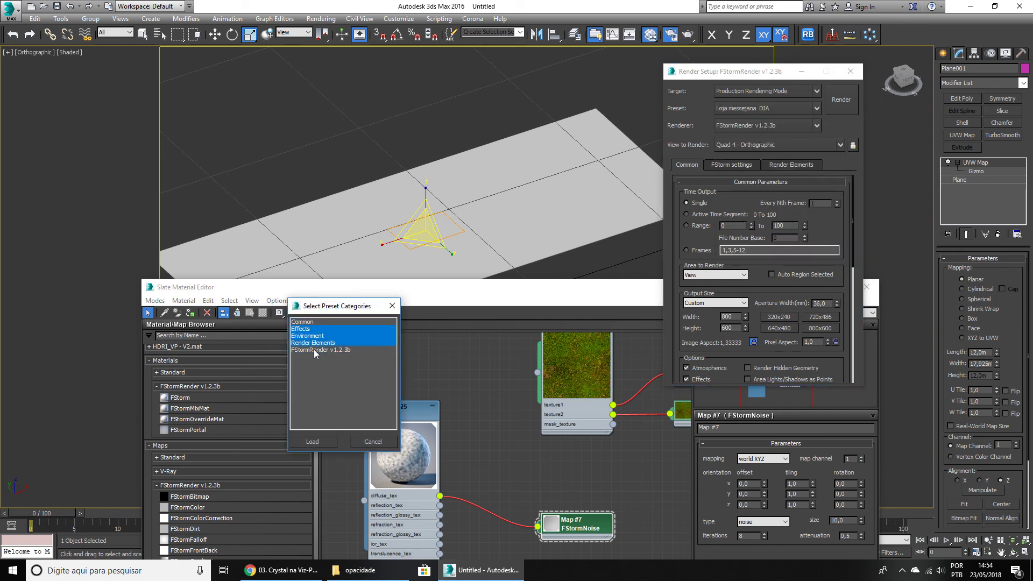
left_click(312, 441)
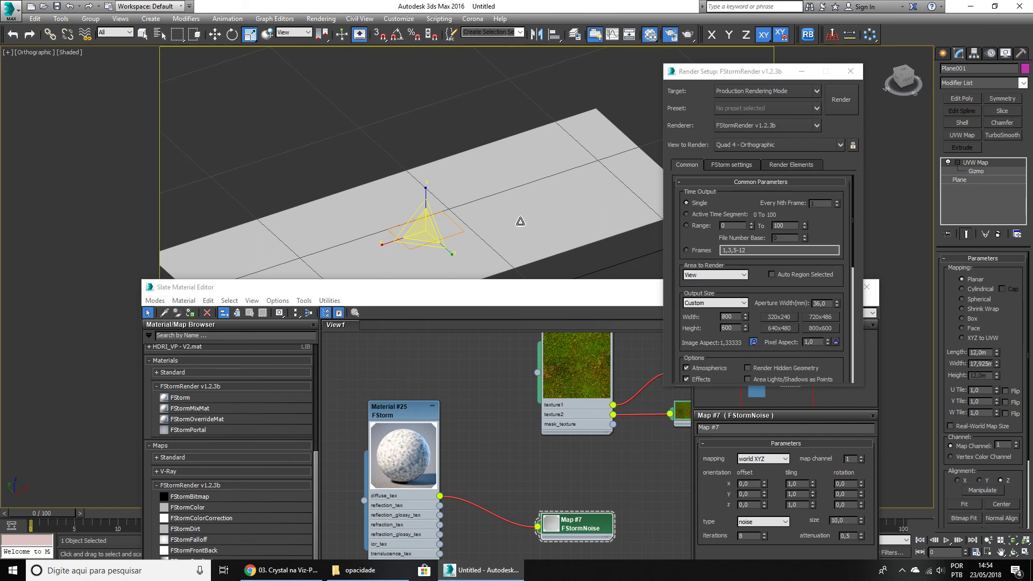
Expand the FStorm tone mapping settings and set the exposure to 5,0.
left_click(731, 165)
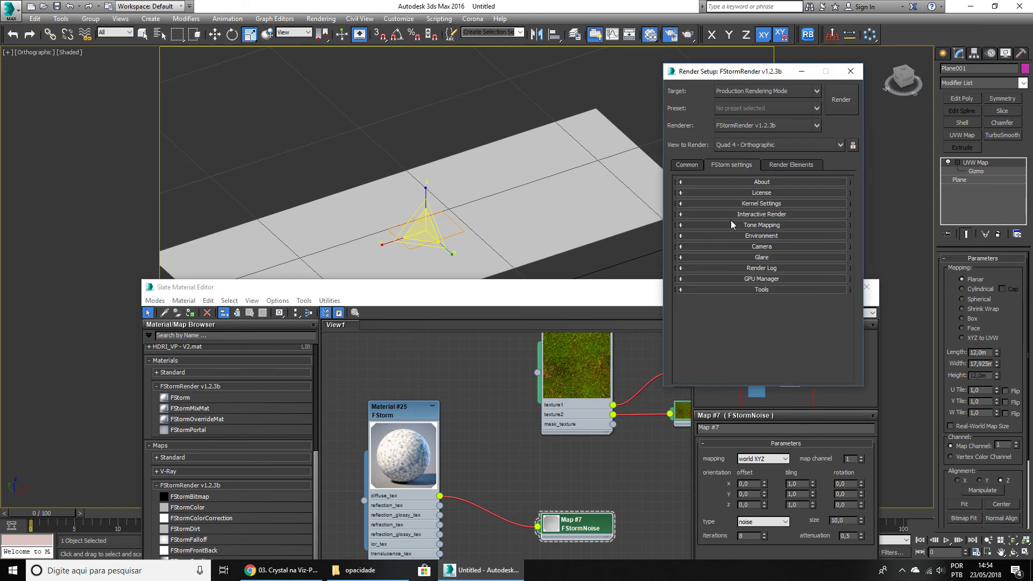
left_click(742, 224)
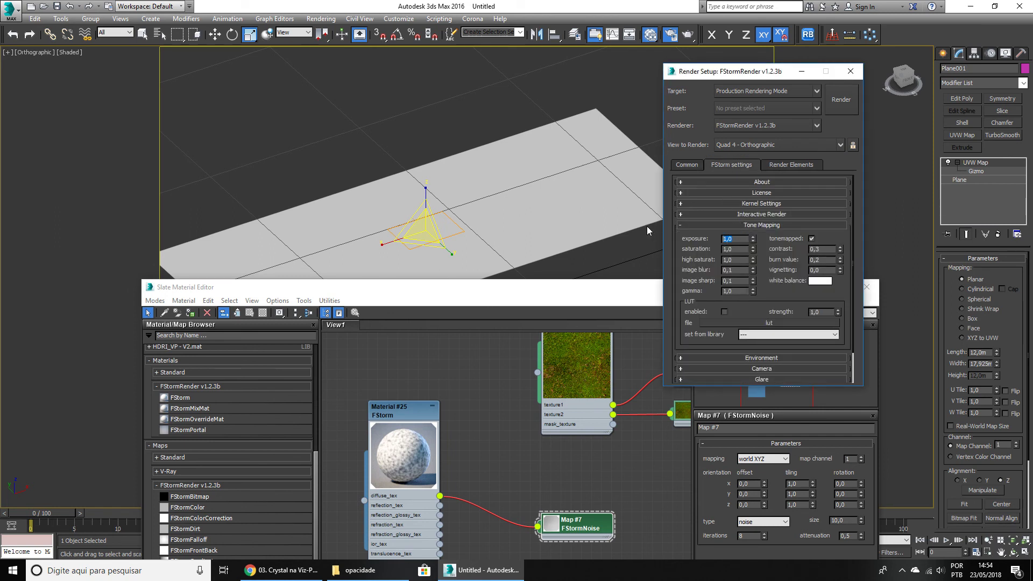
type("5,0")
Move the material editor aside and start the interactive render with FStorm RT mode.
middle_click_drag(404, 214, 404, 157)
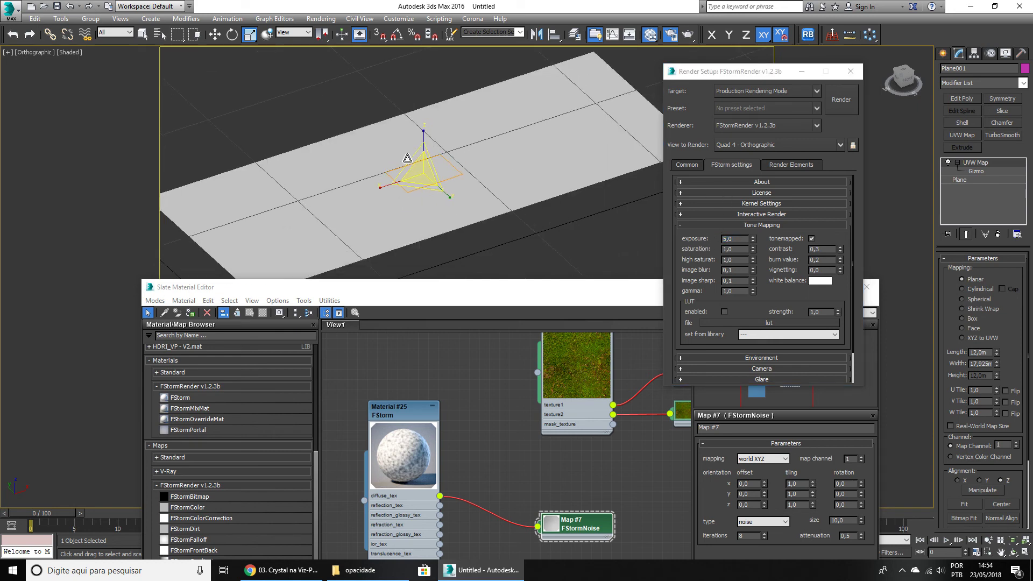
scroll(447, 171, "up", 3)
middle_click_drag(454, 182, 530, 248)
key("shift+f")
key("shift+f")
left_click_drag(622, 296, 275, 249)
left_click_drag(441, 247, 182, 147)
type("xrt")
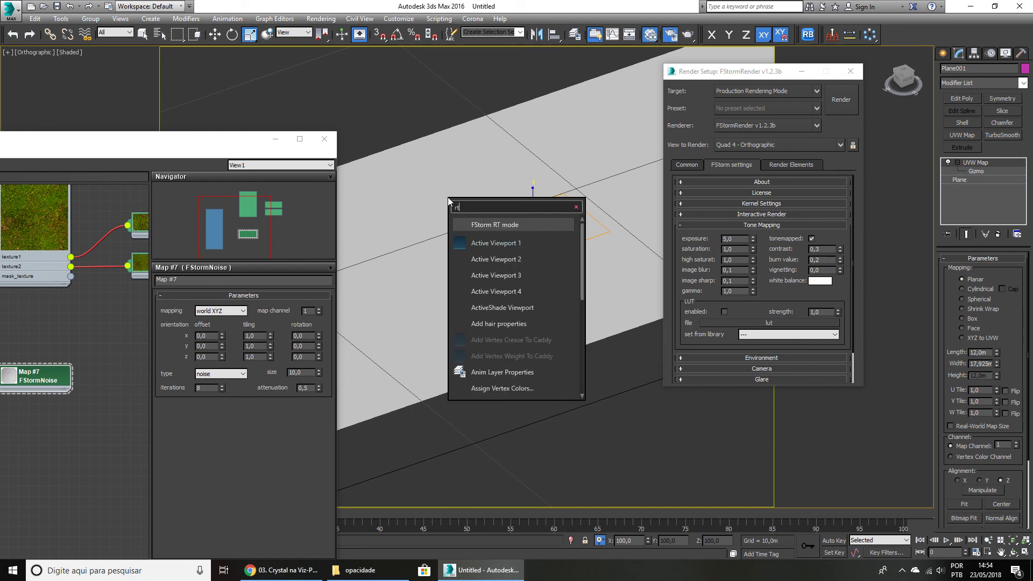
key("Return")
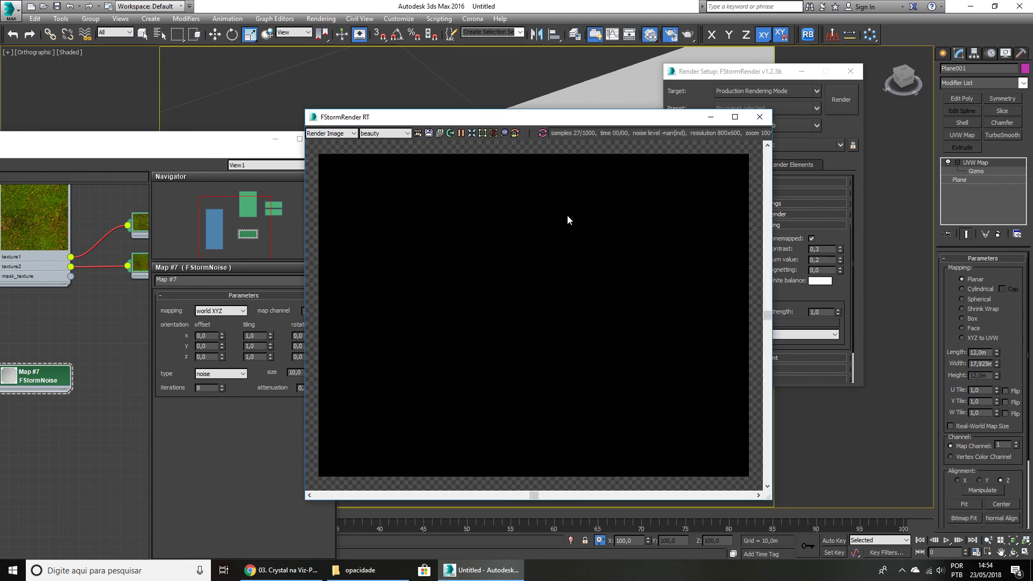
Switch the viewport from orthographic to perspective and move the RT render window below the plane.
left_click_drag(658, 123, 536, 135)
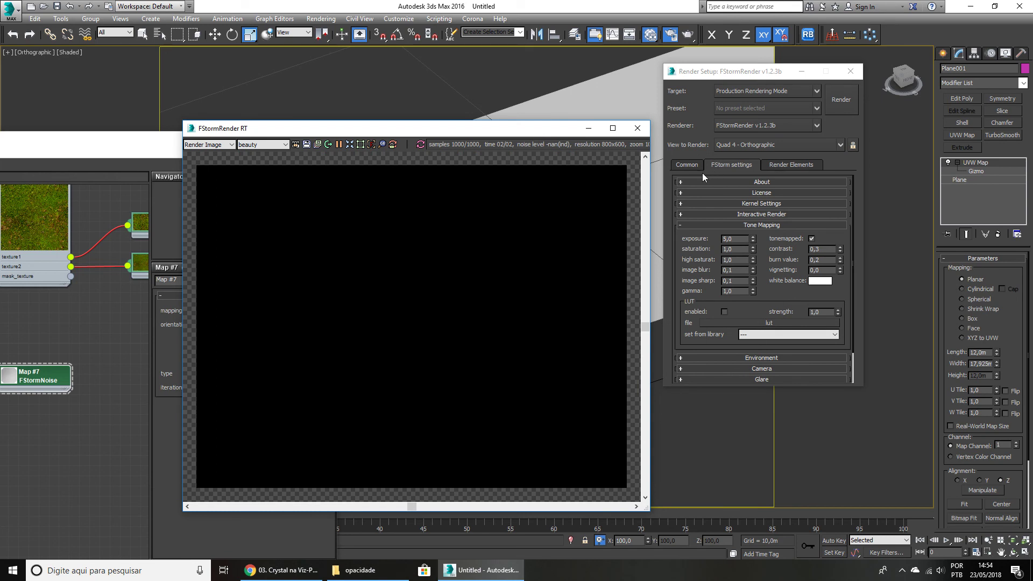
left_click(776, 260)
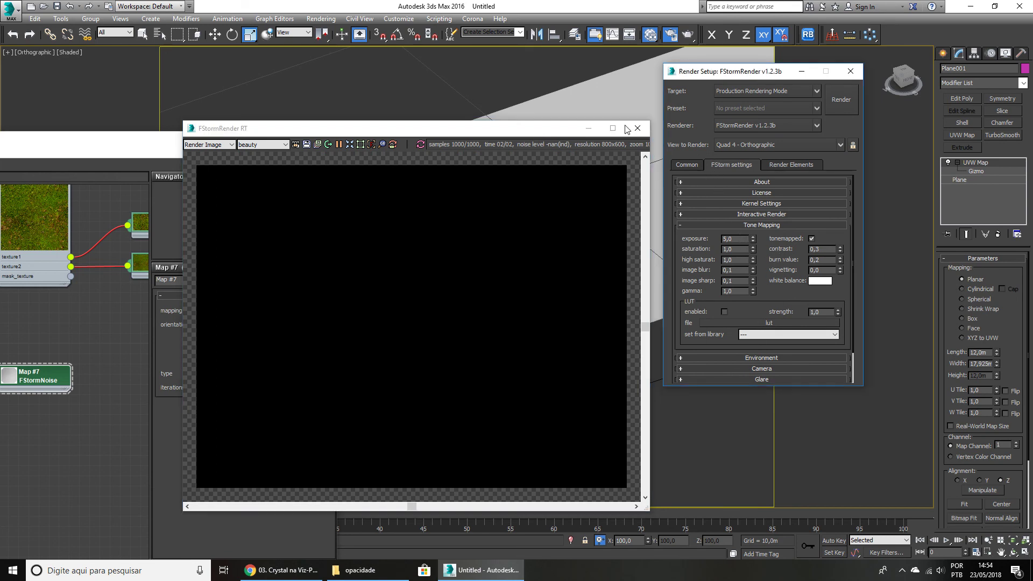
key("p")
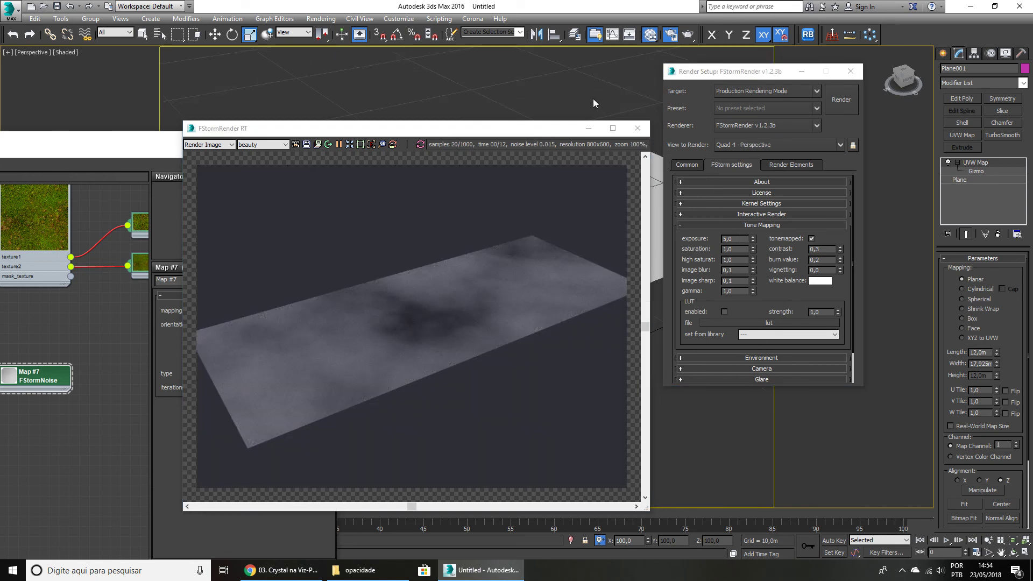
left_click_drag(557, 131, 651, 285)
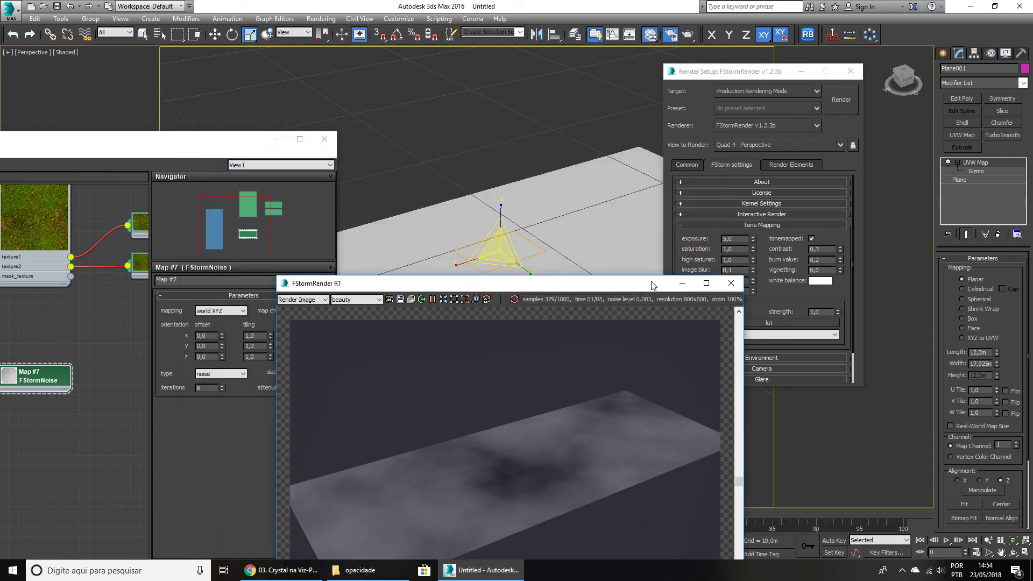
Set the tone mapping exposure to 12,0.
double_click(735, 239)
type("12")
key("Return")
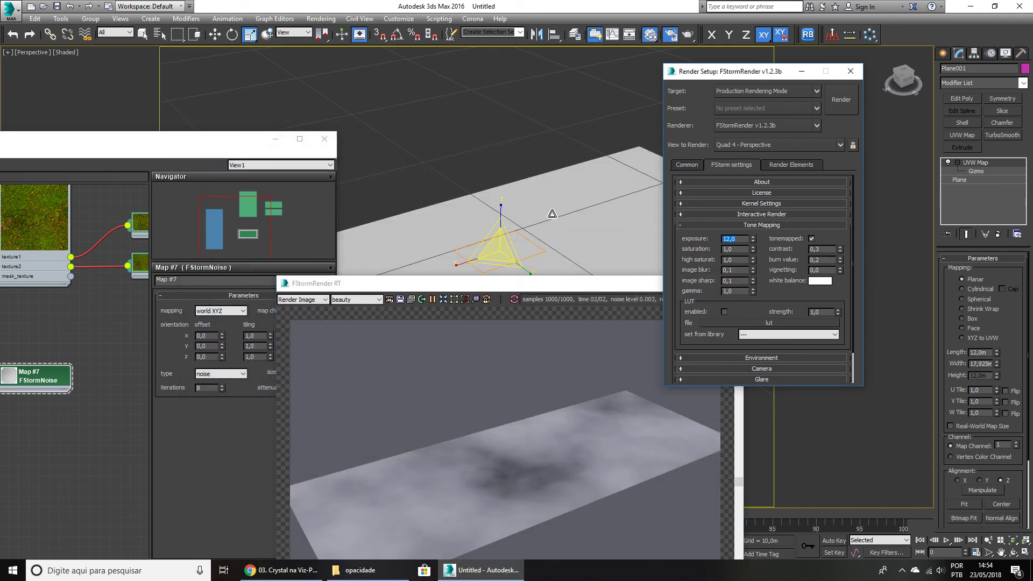
Move the render setup window aside and set the tone mapping gamma to 2,2 and exposure to 10,0.
scroll(552, 214, "down", 5)
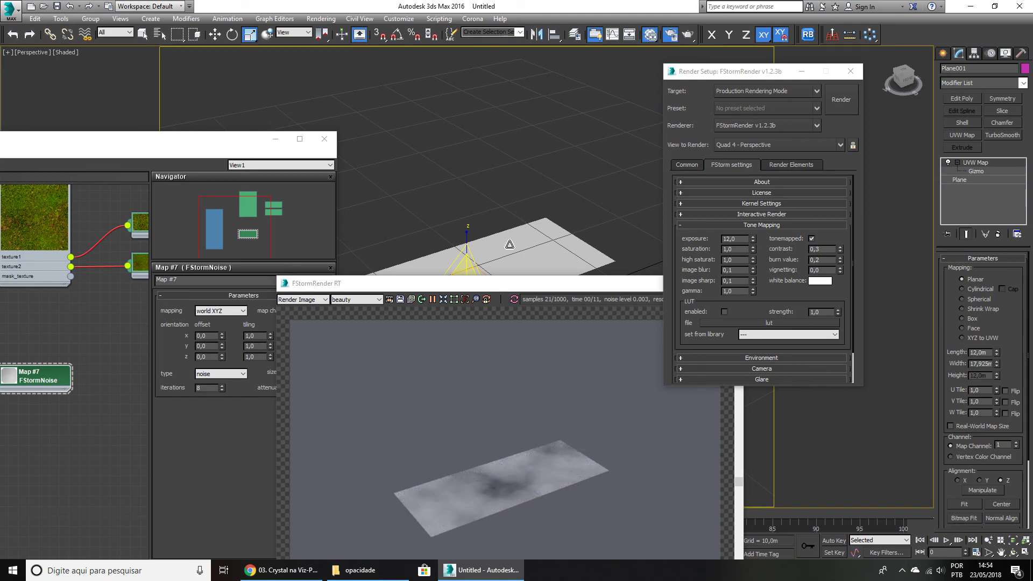
scroll(510, 245, "up", 5)
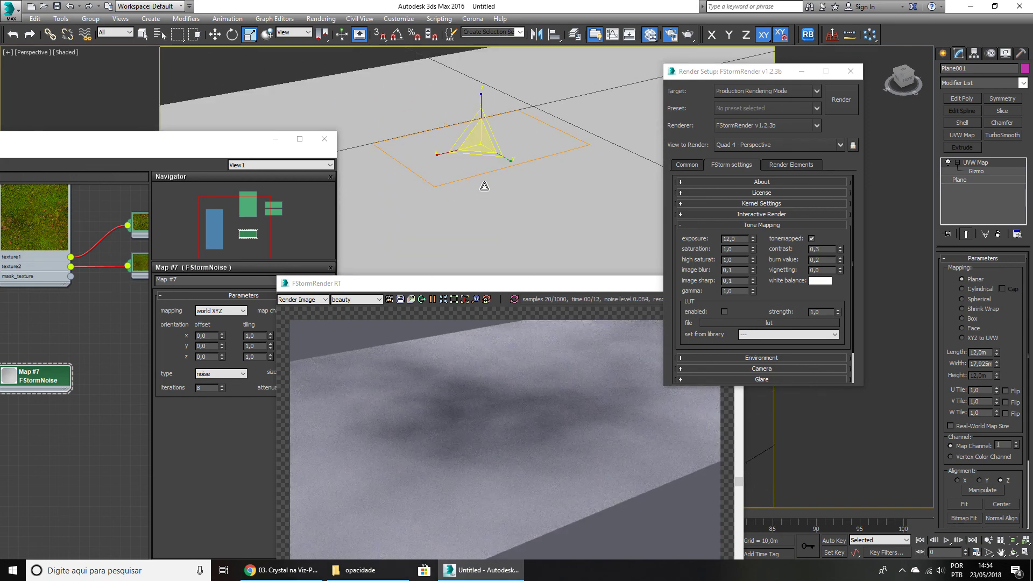
scroll(485, 188, "down", 2)
middle_click_drag(504, 174, 558, 189)
left_click_drag(758, 71, 885, 84)
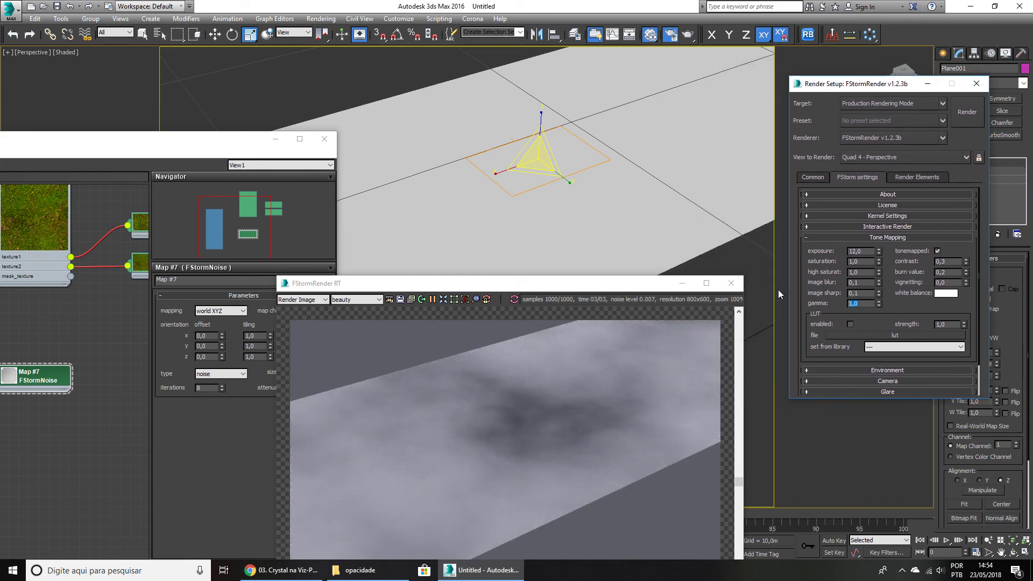
type("2,2")
key("Return")
double_click(872, 252)
type("10")
key("Return")
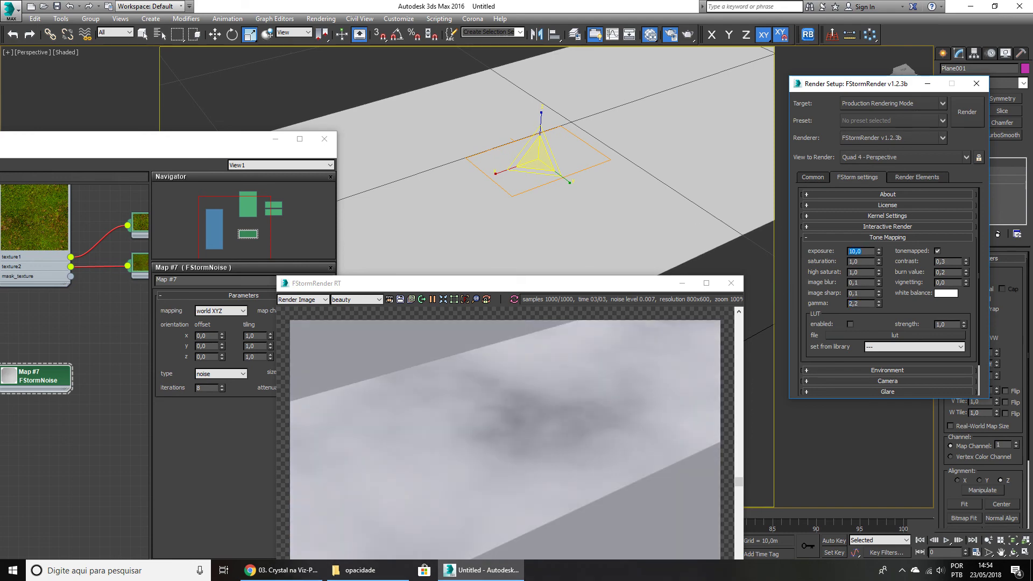
Set the tone mapping exposure to 8,0 and close the render setup.
type("8")
key("Return")
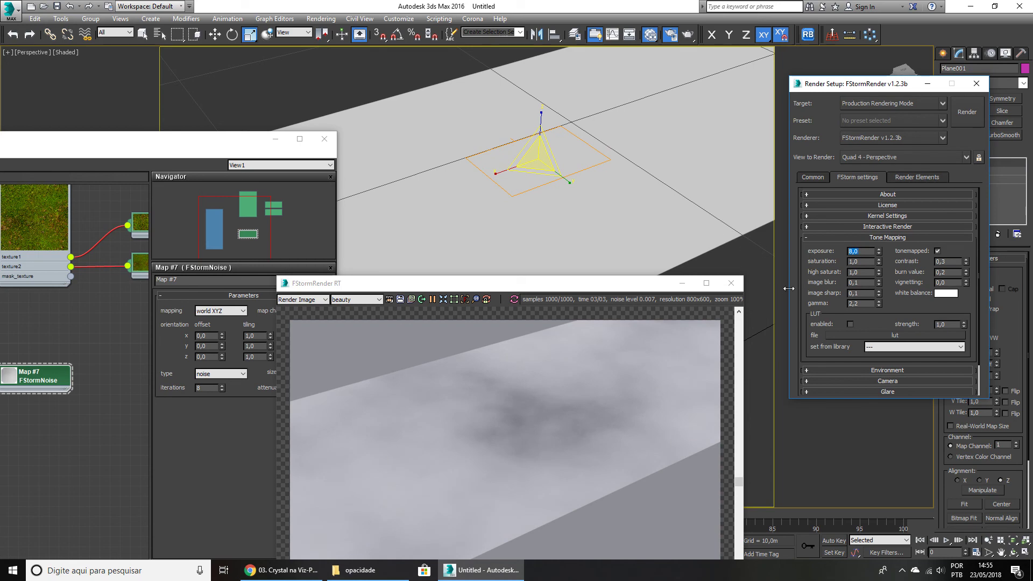
left_click(977, 83)
Place the RT render window and the material editor side by side, with the whole plane framed in the render.
left_click_drag(500, 276, 727, 96)
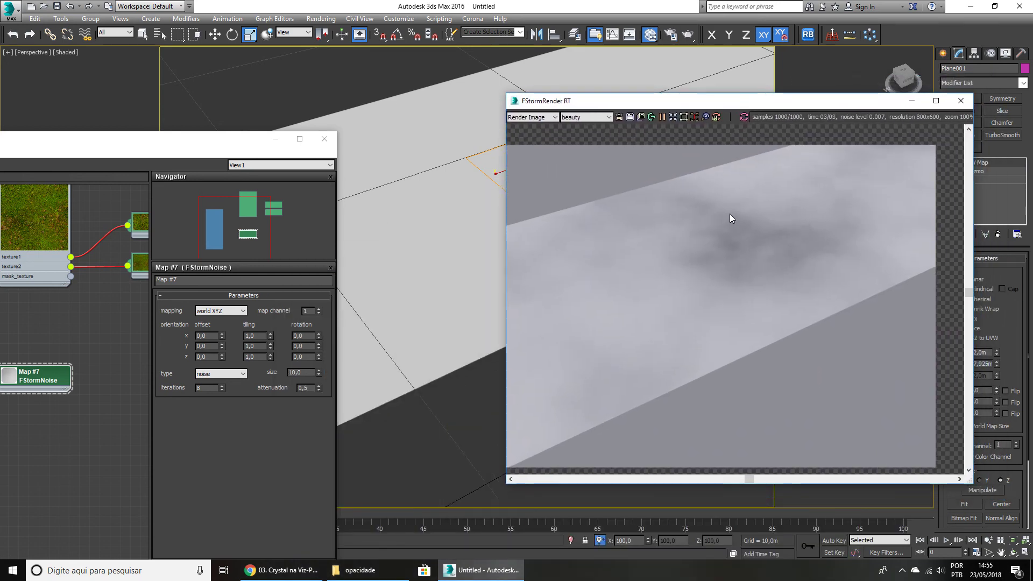
scroll(417, 191, "down", 5)
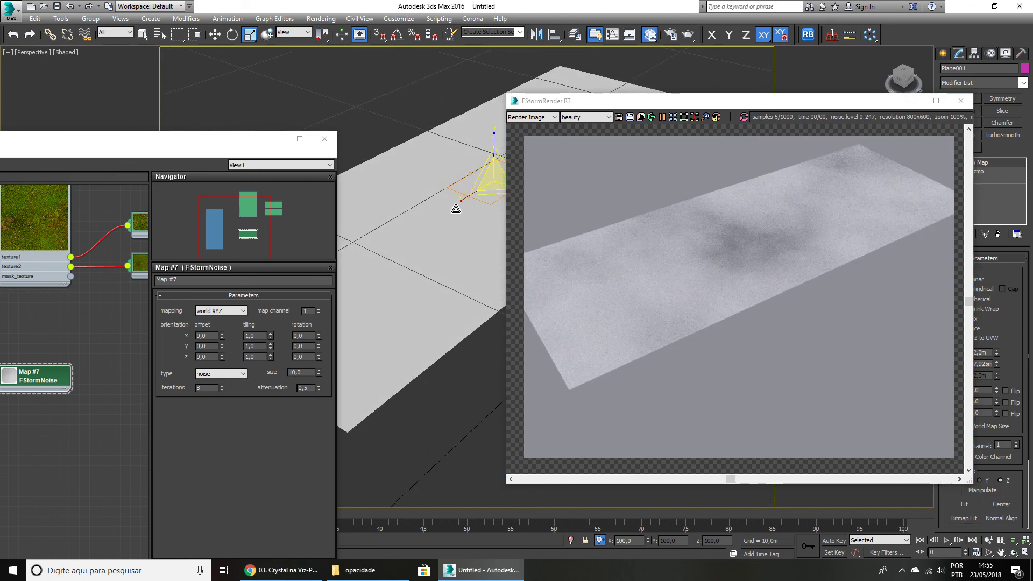
scroll(456, 210, "up", 4)
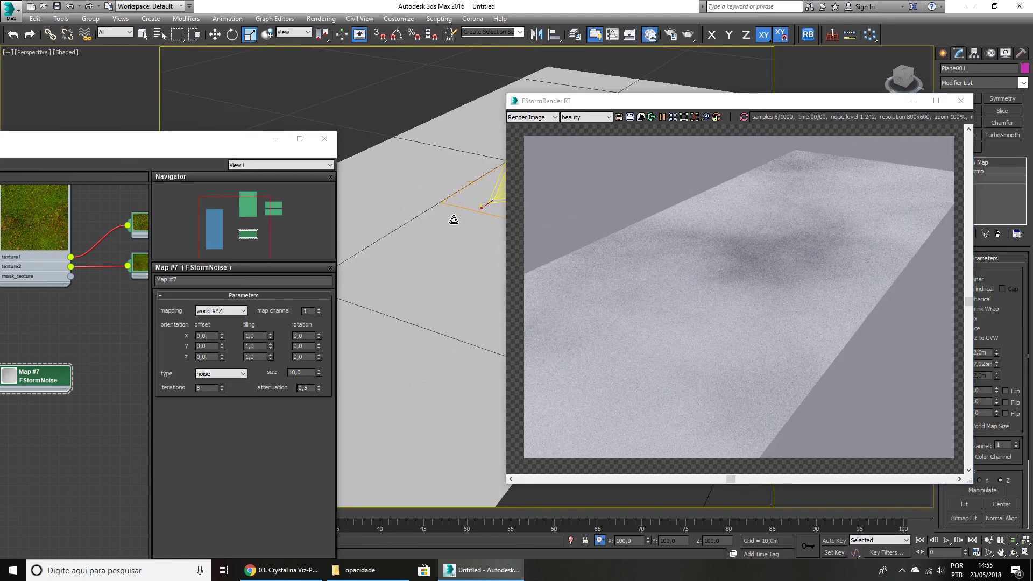
scroll(448, 220, "down", 4)
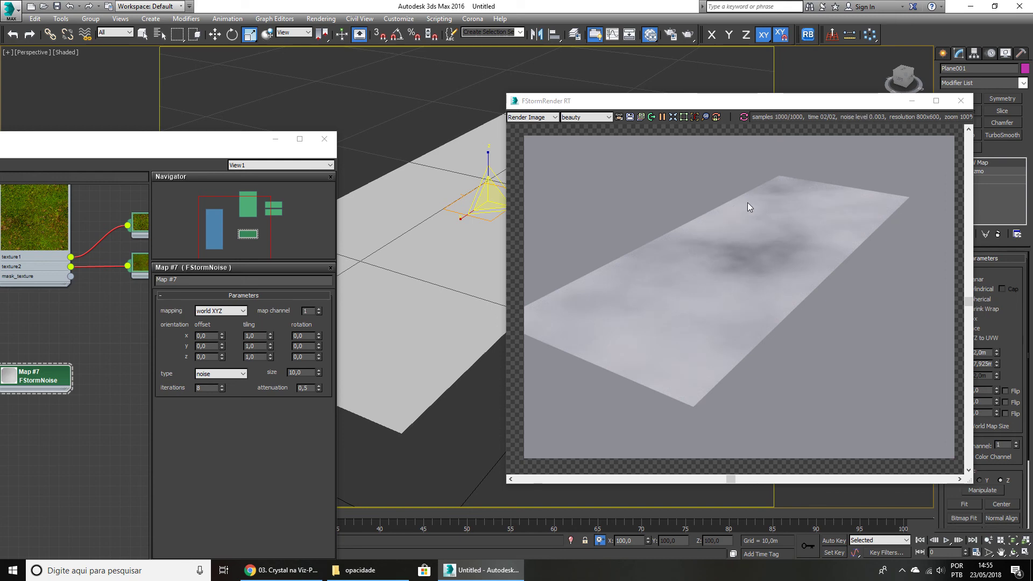
left_click_drag(209, 144, 383, 102)
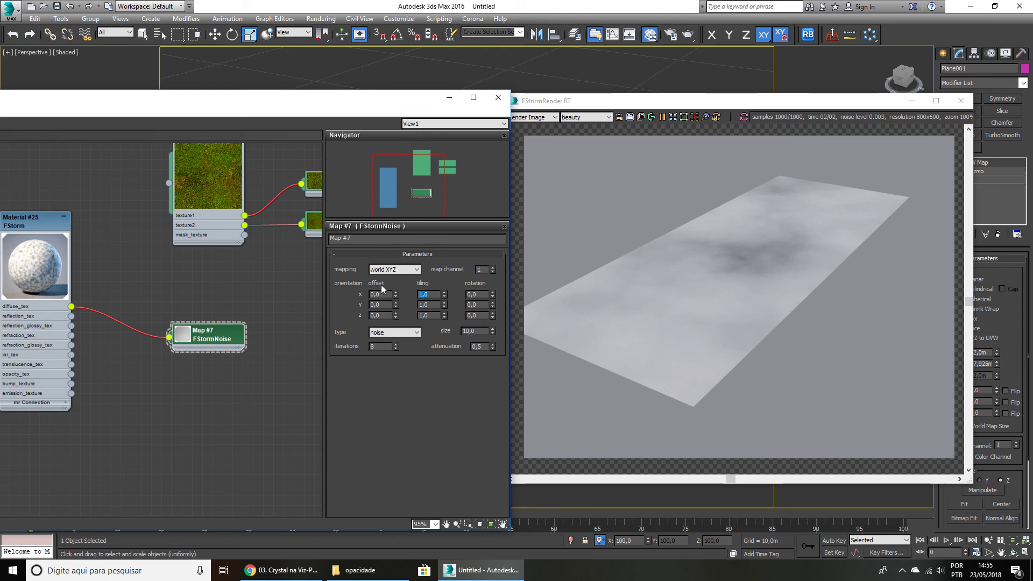
Try FStormNoise sizes of 5,0, 6,0 and 4,0 on the plane.
left_click(481, 331)
type("2")
key("Return")
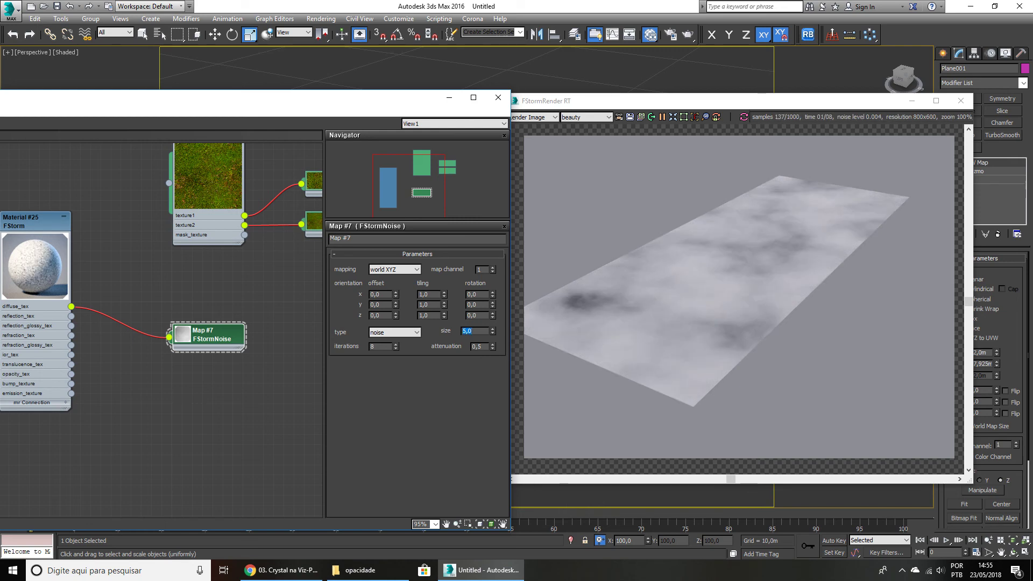
type("6")
key("Return")
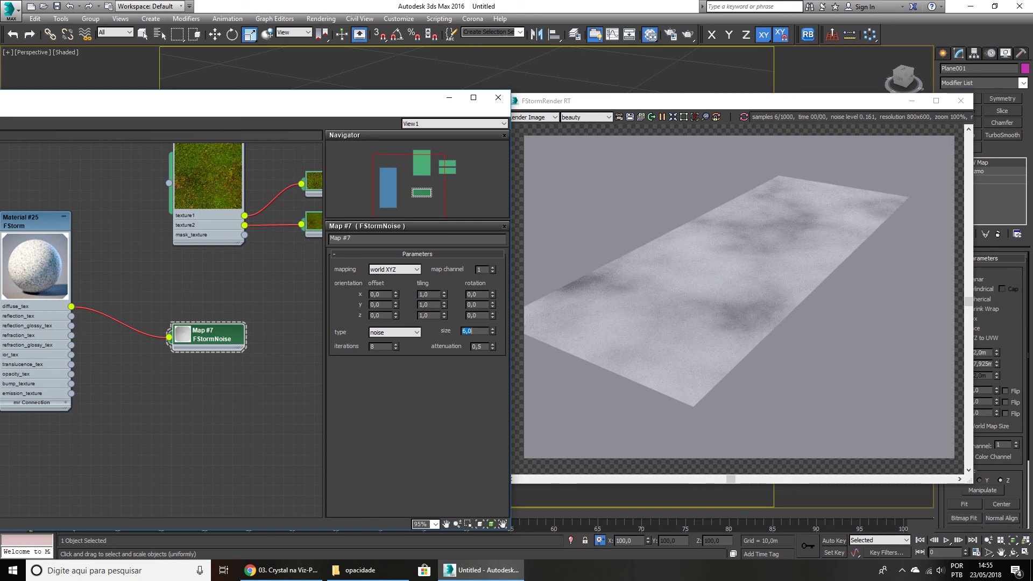
type("4")
key("Return")
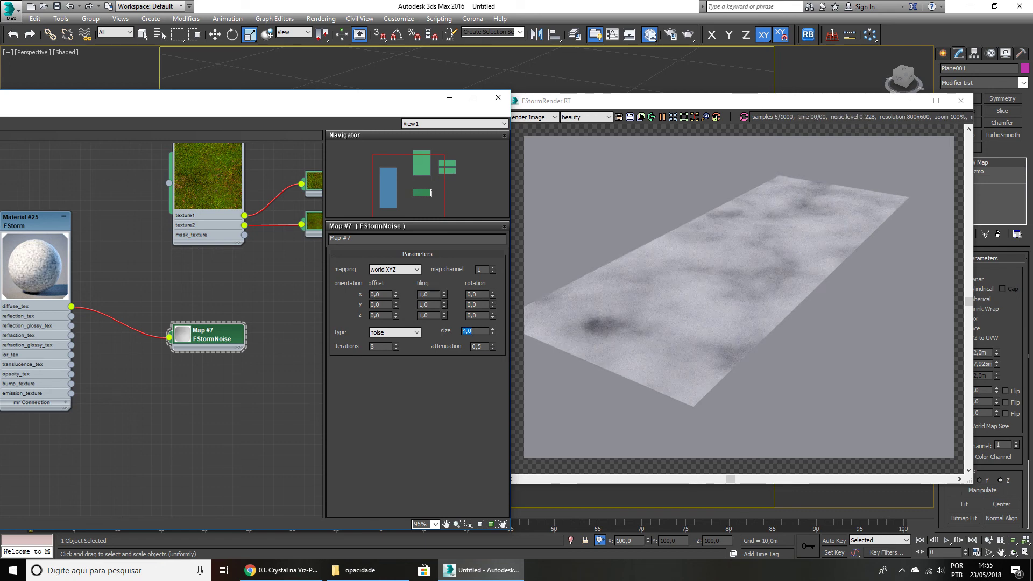
Try the noise map with 2,0 tiling on X, Y and Z and a size of 6,0.
double_click(432, 295)
type("2")
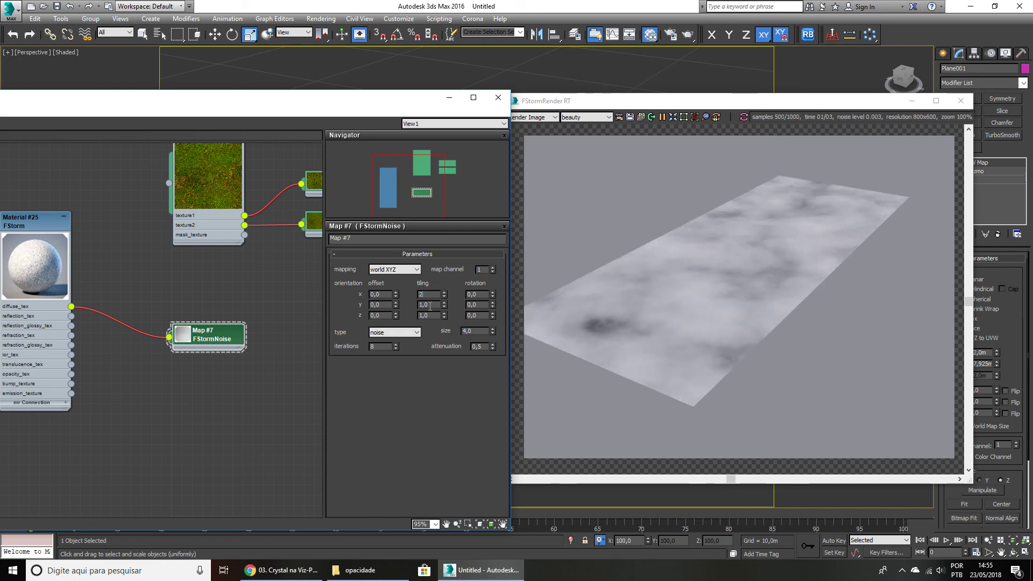
key("Tab")
type("2")
key("Tab")
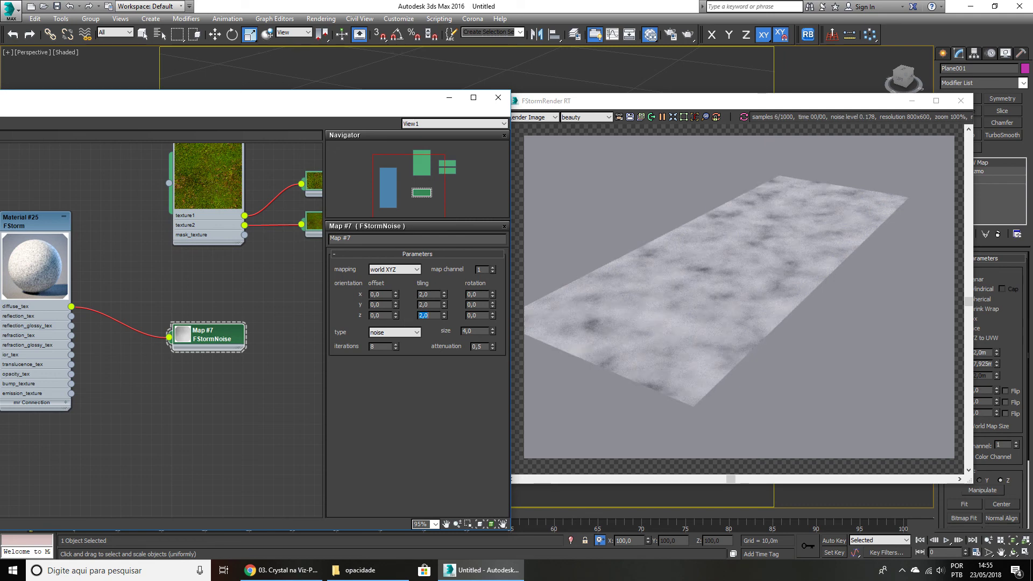
key("Tab")
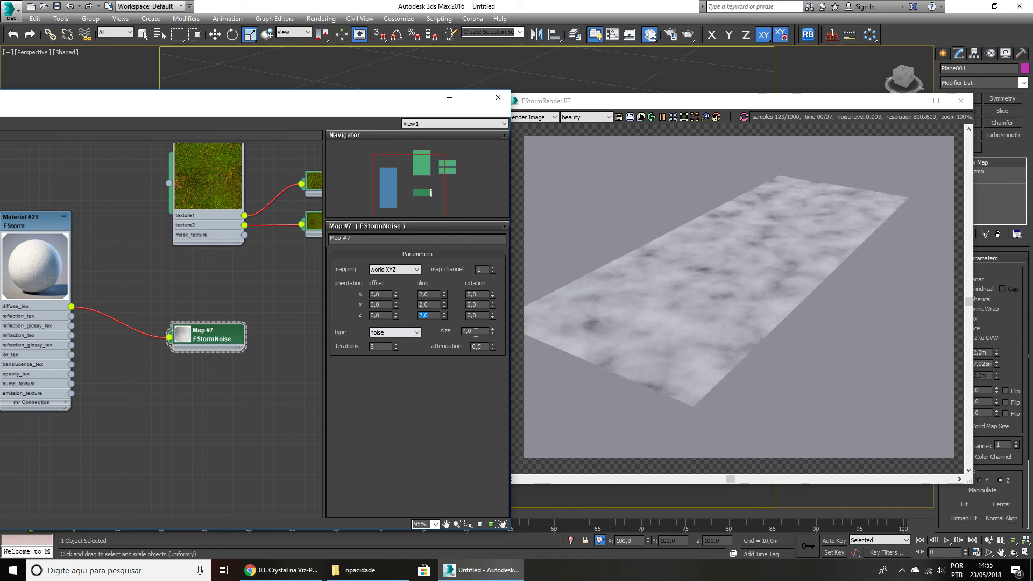
type("6")
key("Return")
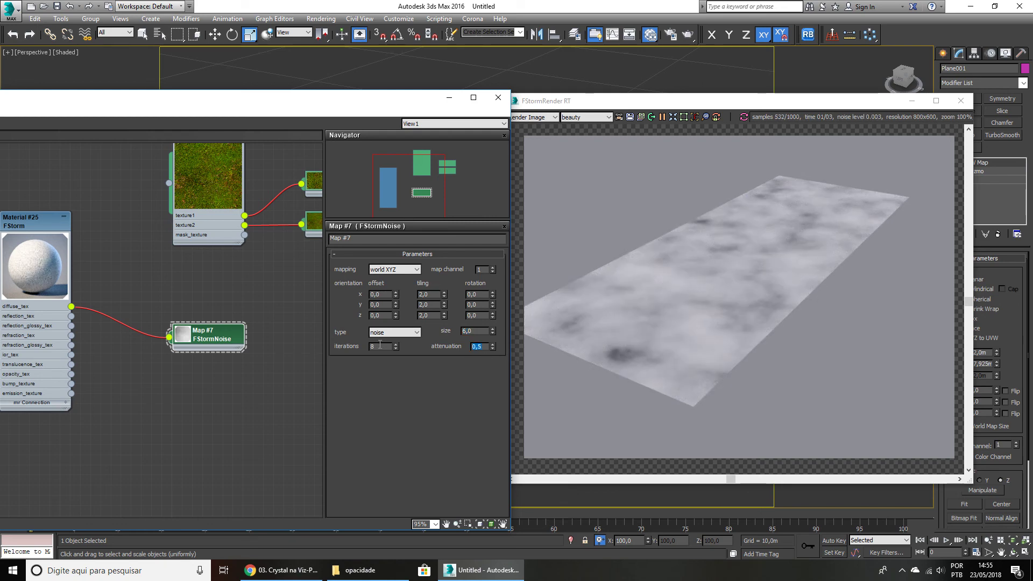
Try a noise attenuation of 0,3 and set it back to 0,5.
type("0,3")
key("Return")
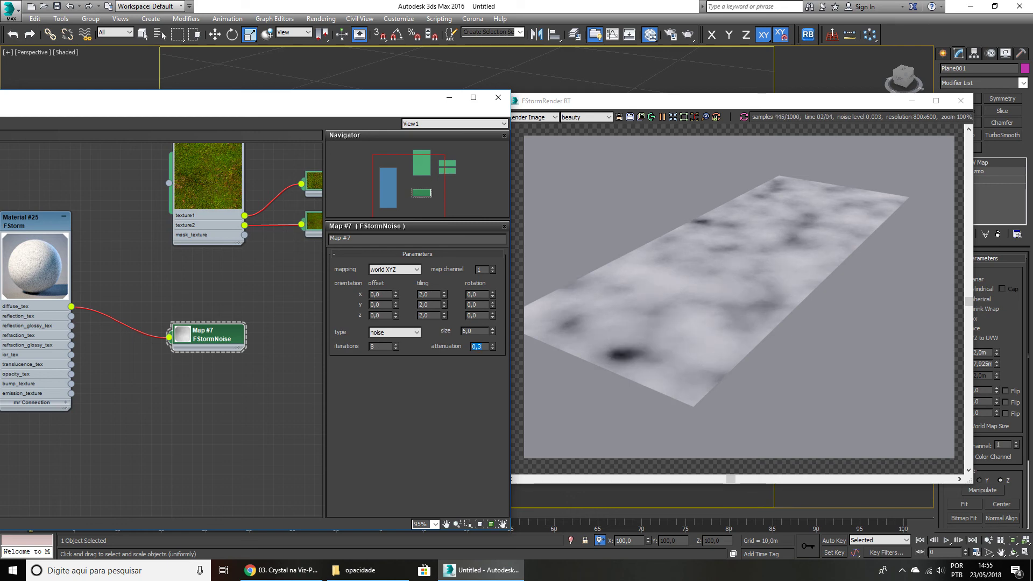
type("0,5")
key("Return")
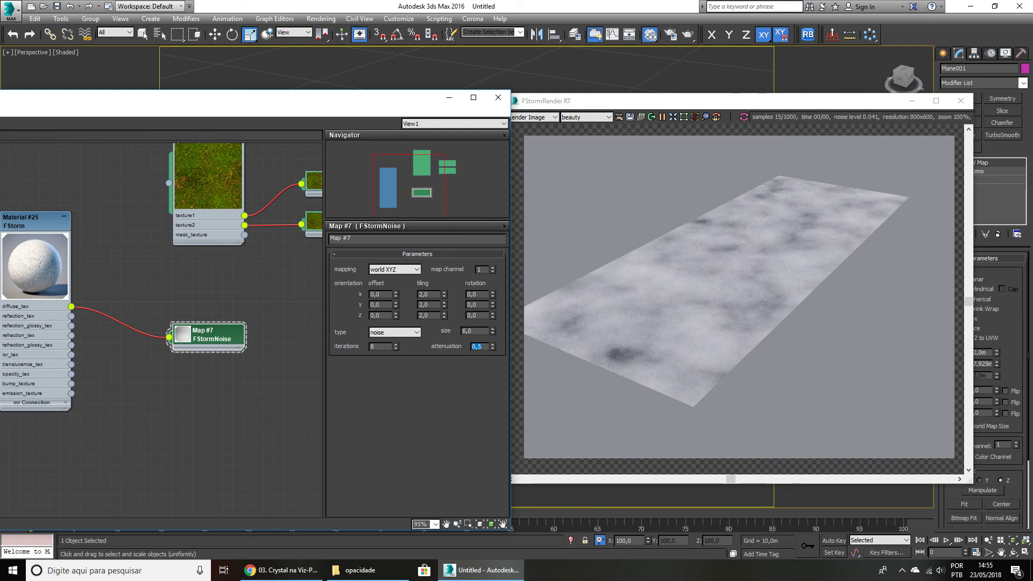
Try the noise map with a size of 8,0 and 4,0 tiling on all three axes.
left_click_drag(480, 331, 383, 331)
type("8")
key("Return")
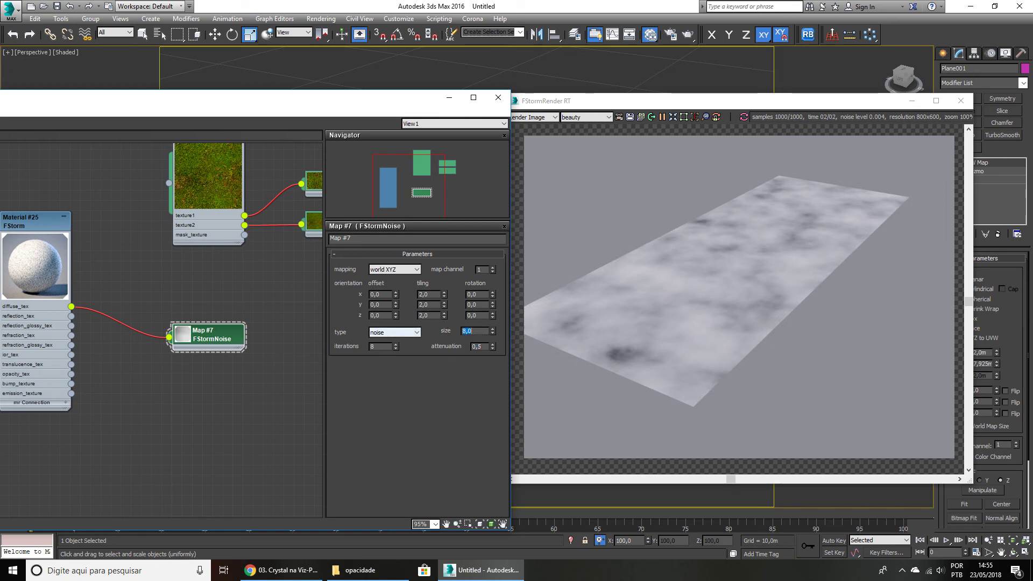
left_click_drag(396, 295, 396, 294)
double_click(427, 294)
type("44")
left_click_drag(432, 316, 416, 315)
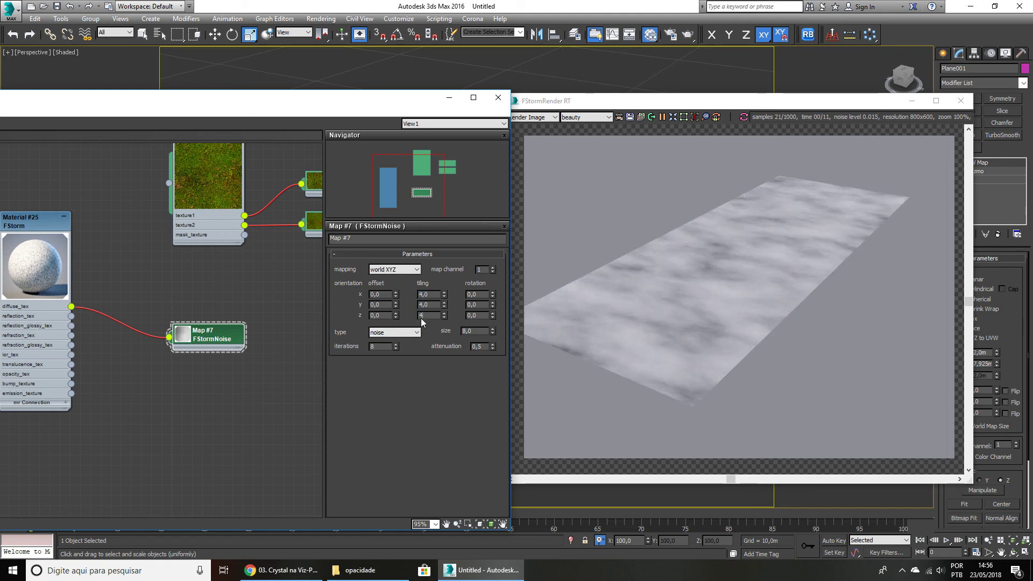
type("4")
key("Return")
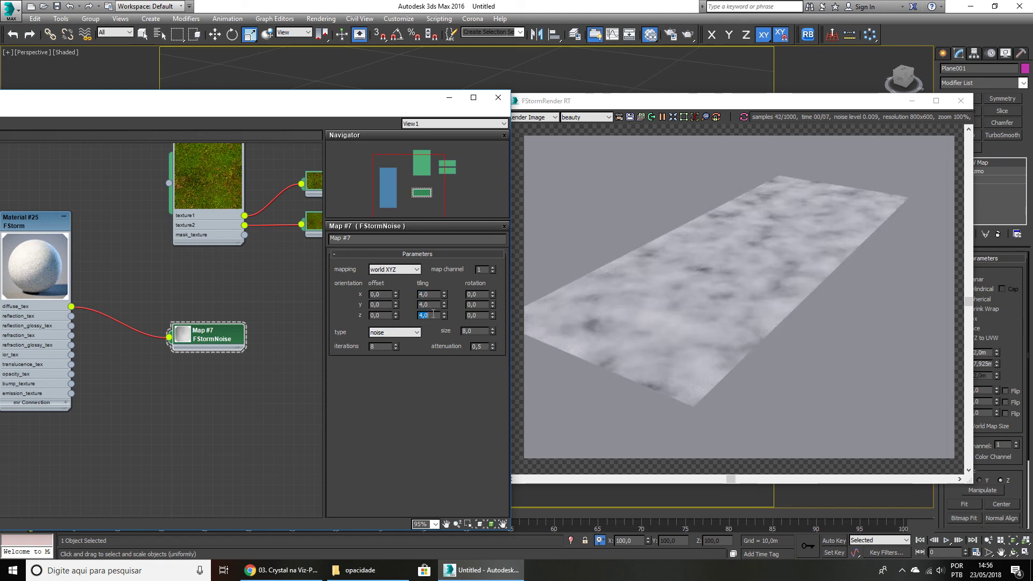
Try larger noise sizes of 12,0 and 10,0.
double_click(466, 331)
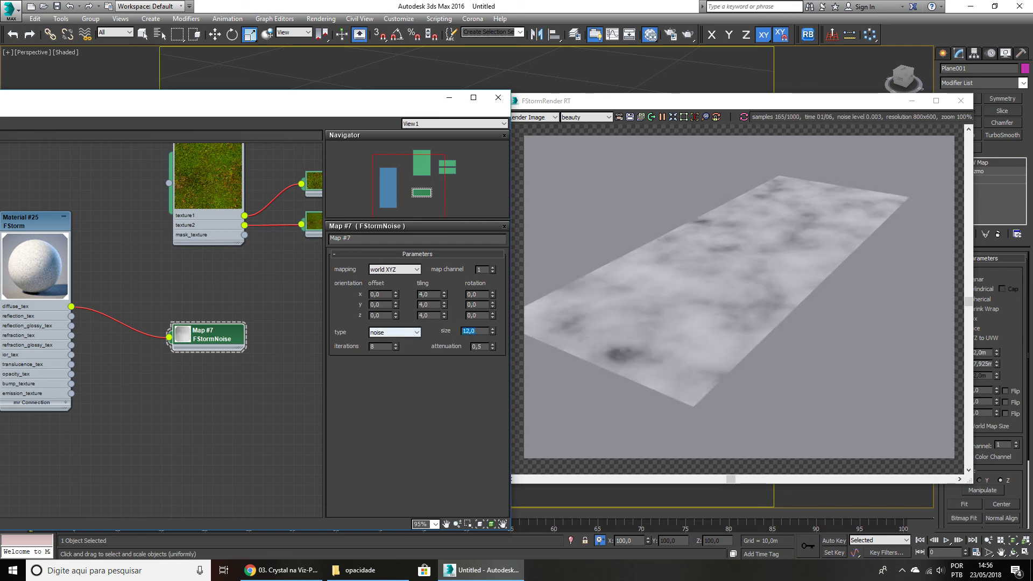
type("10")
key("Return")
type("5")
key("Return")
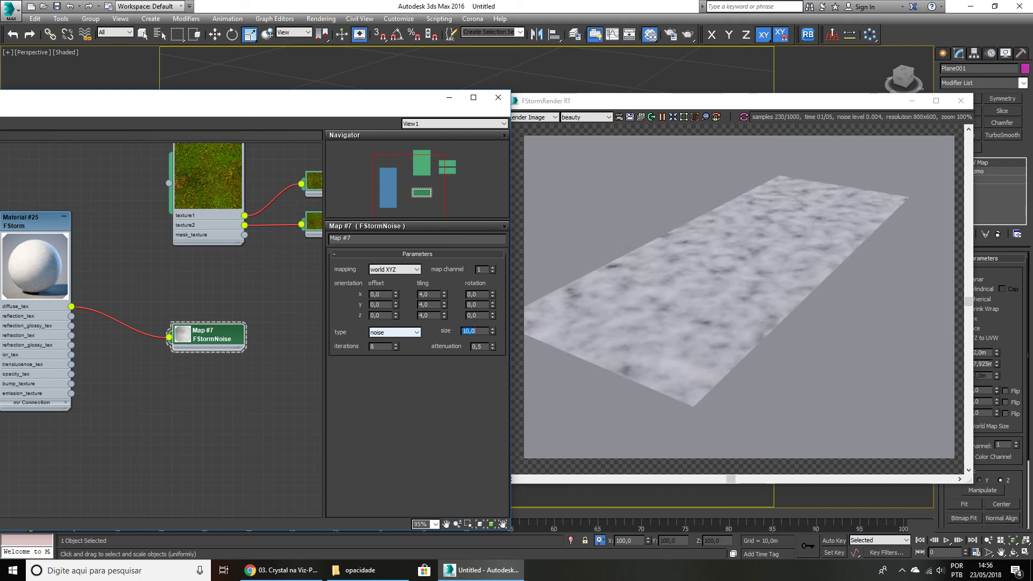
Set the noise map's X, Y and Z tiling to 2,0.
left_click_drag(434, 295, 335, 298)
type("2")
key("Return")
key("Tab")
key("Tab")
key("Tab")
type("2")
key("Return")
key("Tab")
key("Tab")
key("Tab")
type("2")
key("Return")
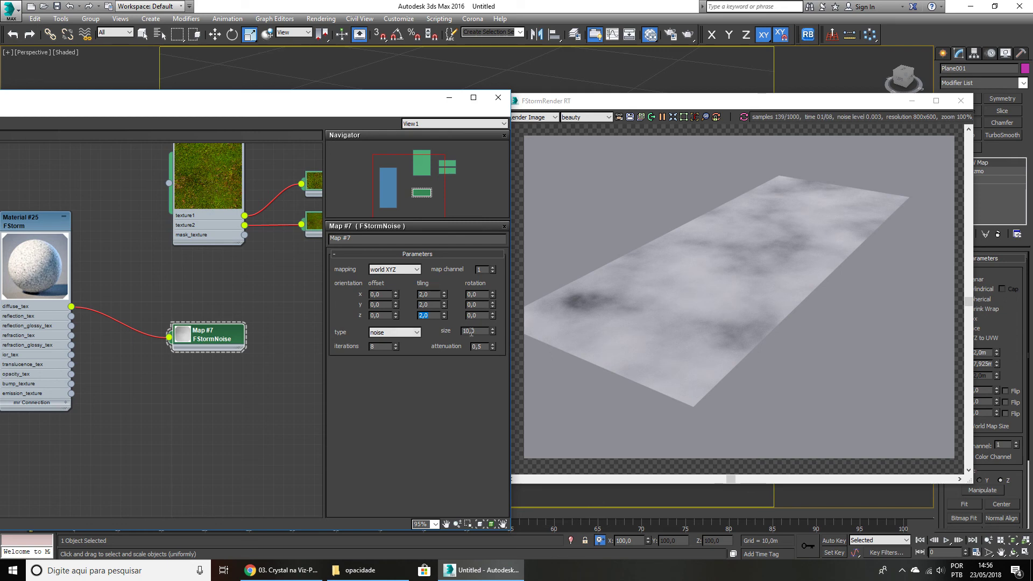
Set the noise size to 6,0 after trying 5,0, and set the attenuation to 0,3.
type("5")
key("Return")
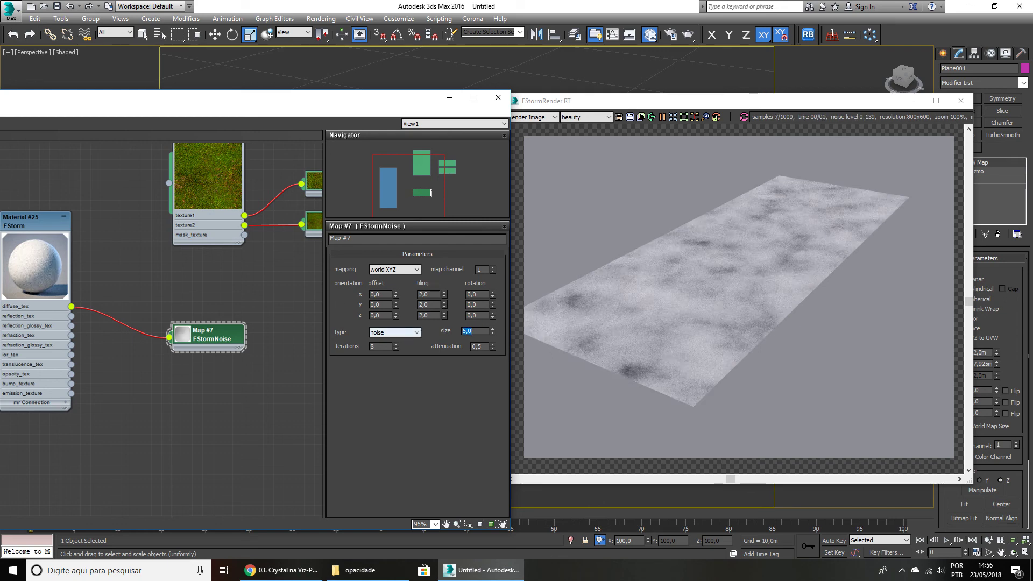
type("6")
key("Return")
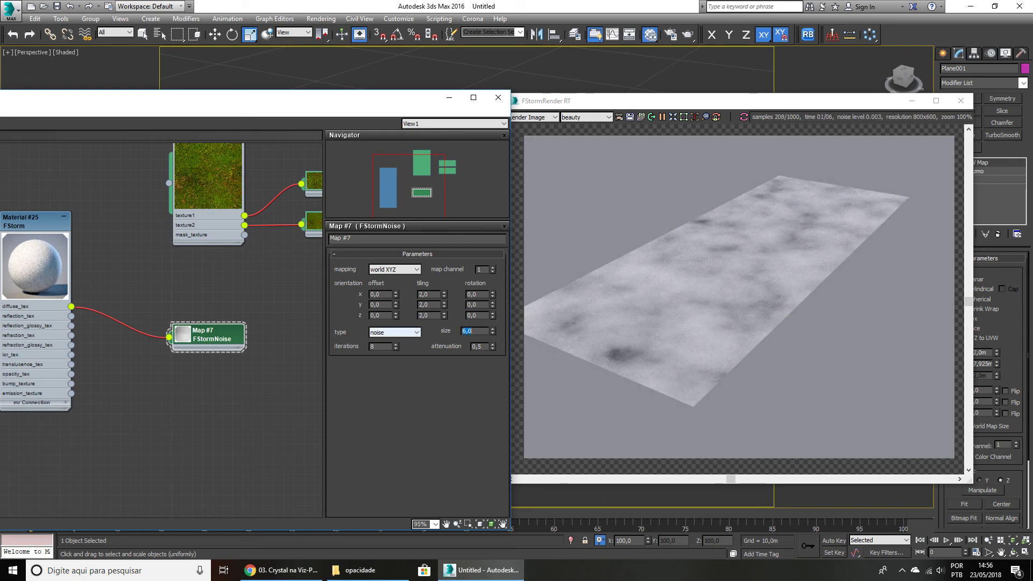
left_click_drag(328, 106, 379, 101)
double_click(530, 343)
type("0,3")
key("Return")
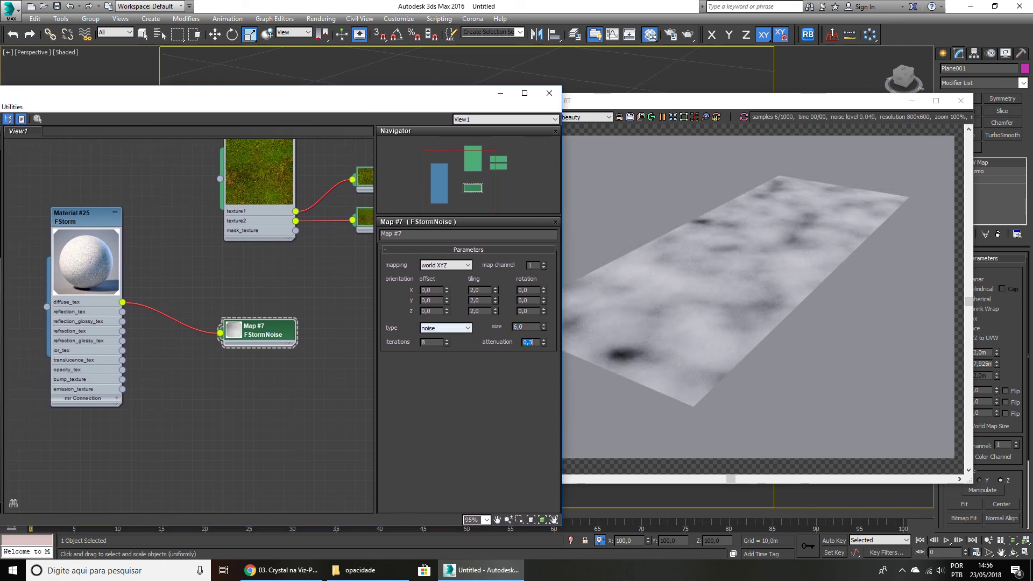
Move the noise node aside and connect the FStormMix map to the material's diffuse_tex in its place.
middle_click_drag(281, 298, 274, 340)
scroll(272, 344, "down", 1)
left_click_drag(264, 375, 325, 383)
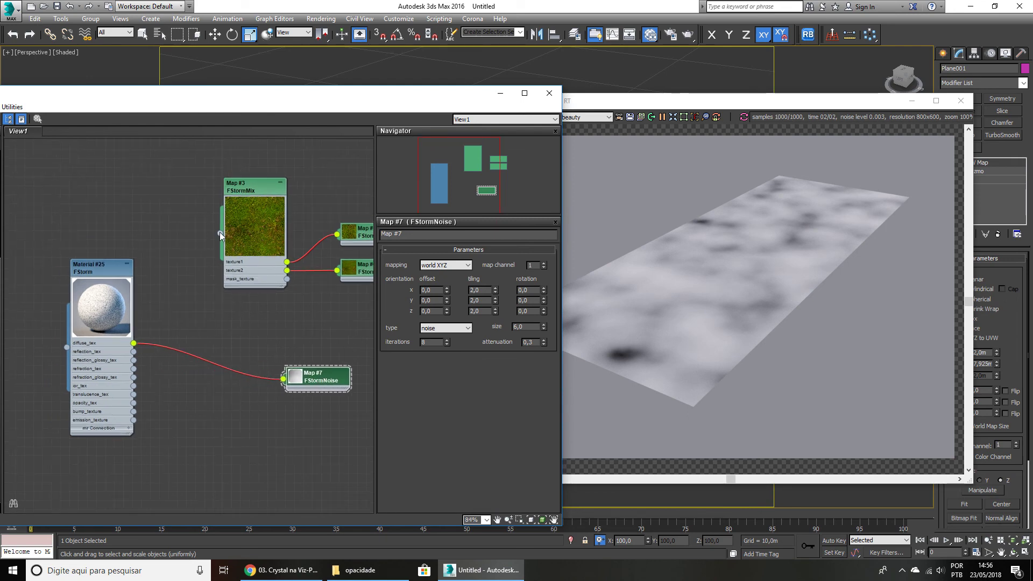
left_click_drag(221, 234, 134, 346)
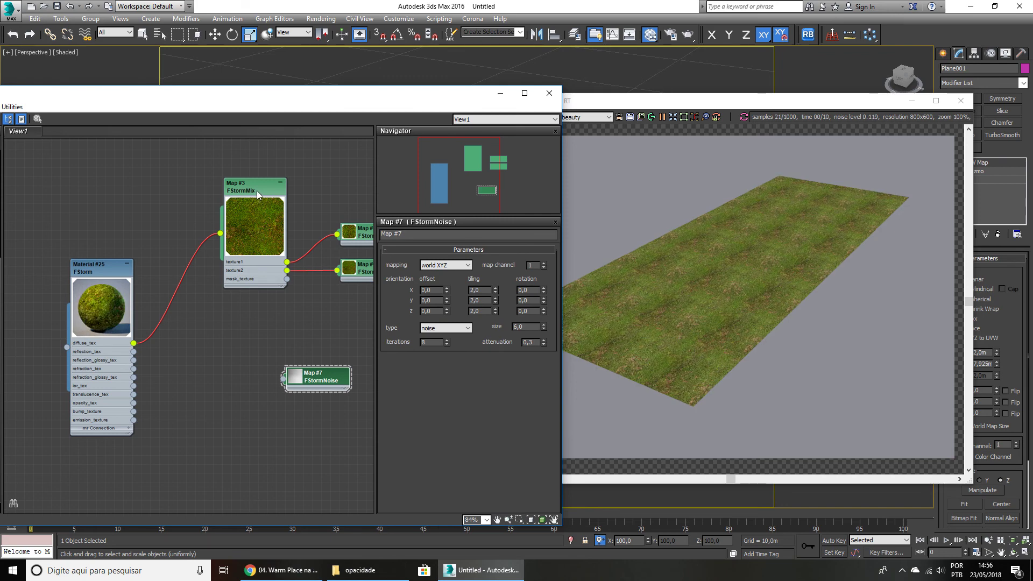
Connect the FStormNoise map to the FStormMix mask_texture and arrange the map nodes beside the material.
left_click_drag(266, 183, 220, 236)
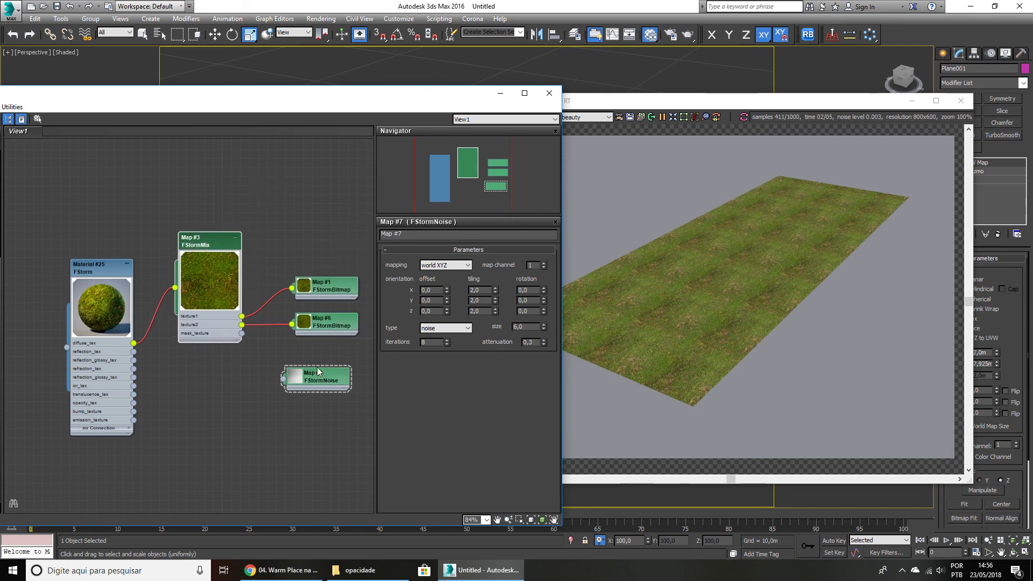
left_click_drag(284, 379, 242, 333)
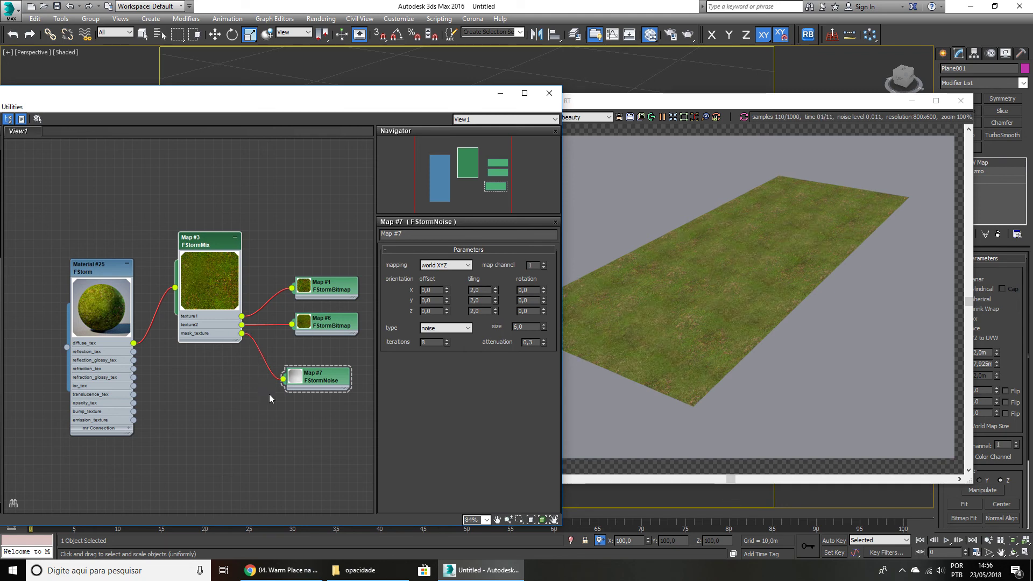
left_click_drag(320, 376, 330, 393)
Set the W rotation of the Map #6 grass bitmap to 45,0.
left_click(329, 325)
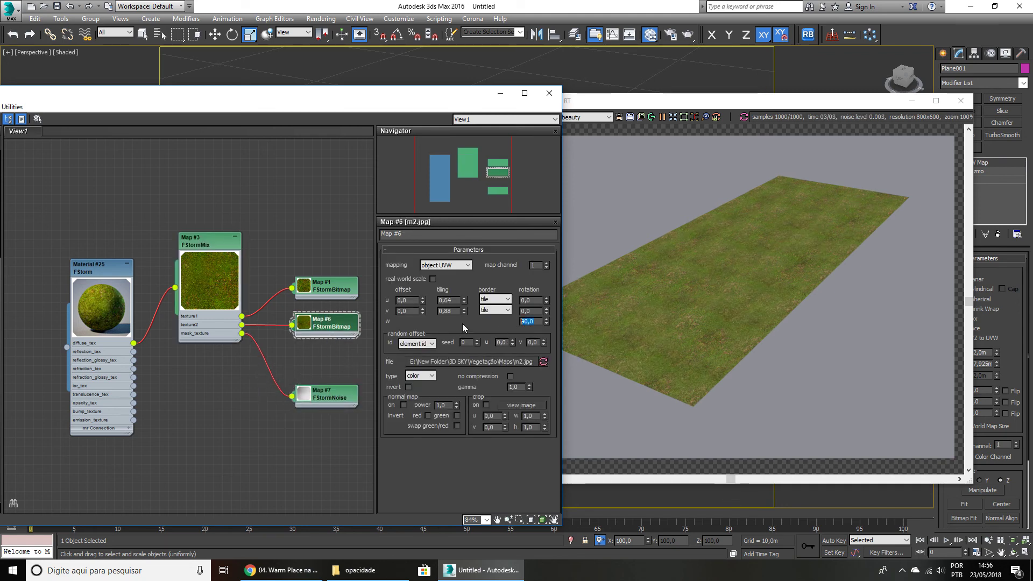
type("45")
key("Return")
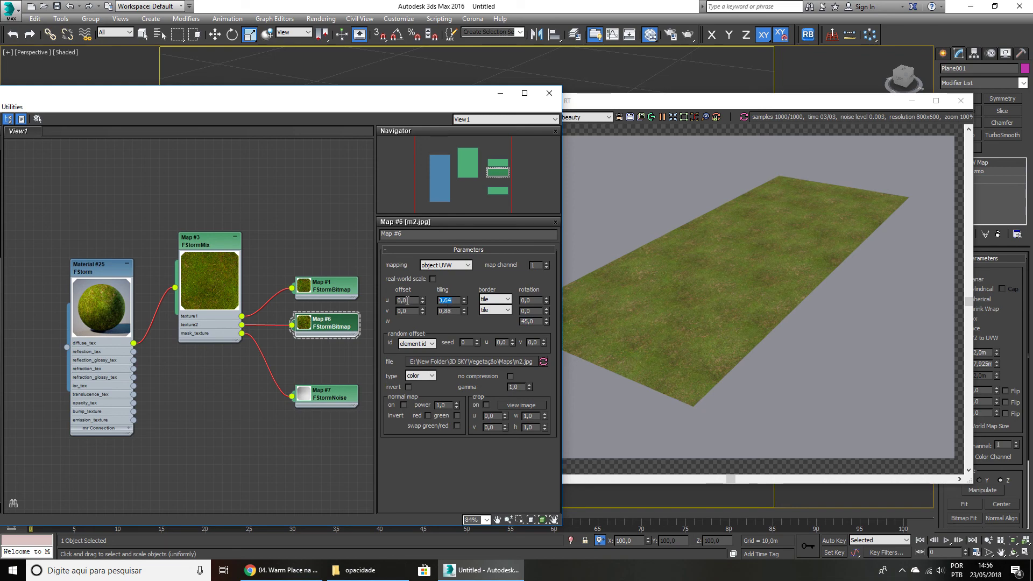
Set the Map #6 bitmap's tiling to 0,4 in U and 0,6 in V.
type("5")
key("Tab")
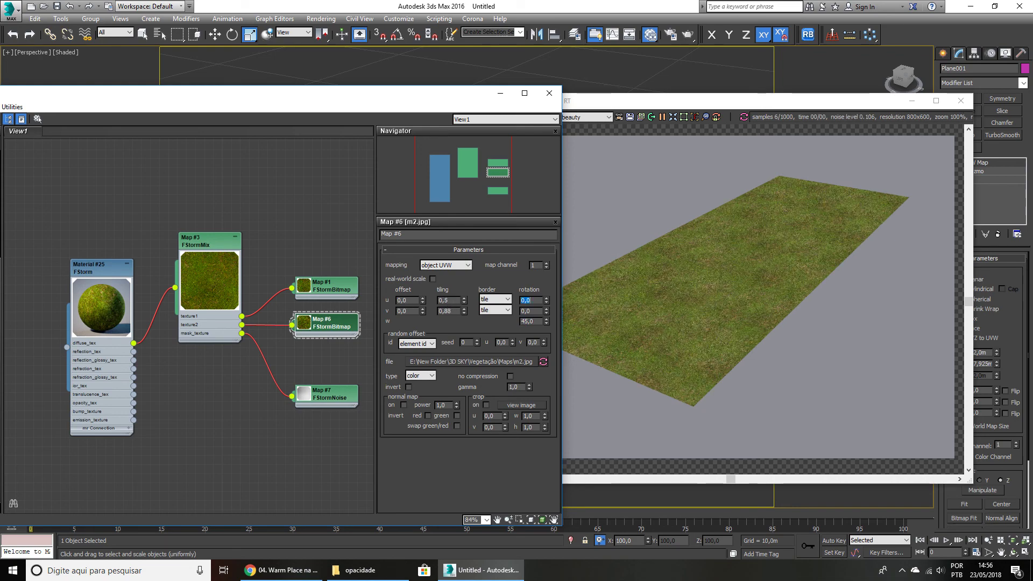
type(",")
key("shift+Tab")
type(",4")
key("Return")
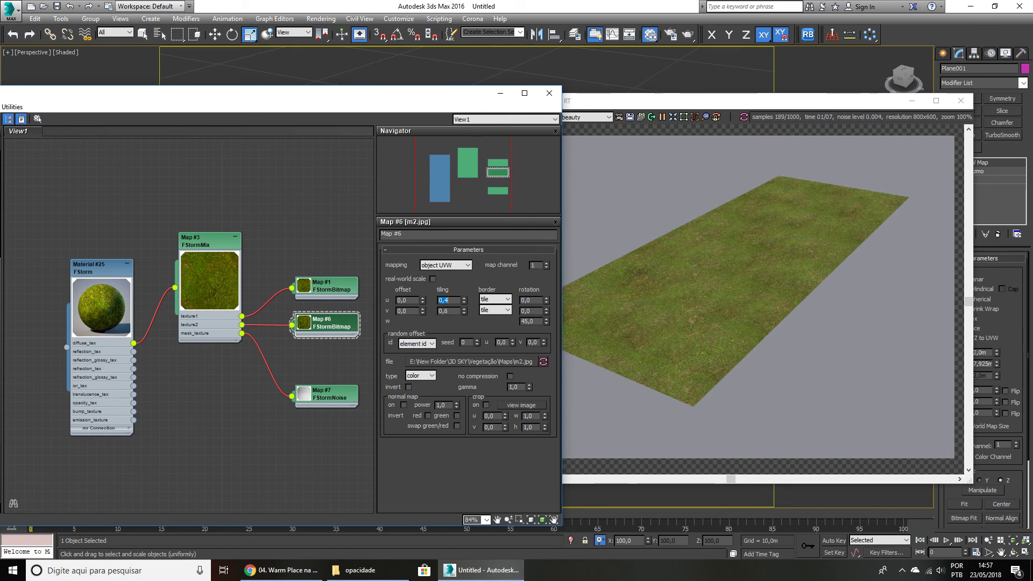
Set the Map #1 grass bitmap's tiling to 0,7 in U and 0,9 in V.
left_click(325, 287)
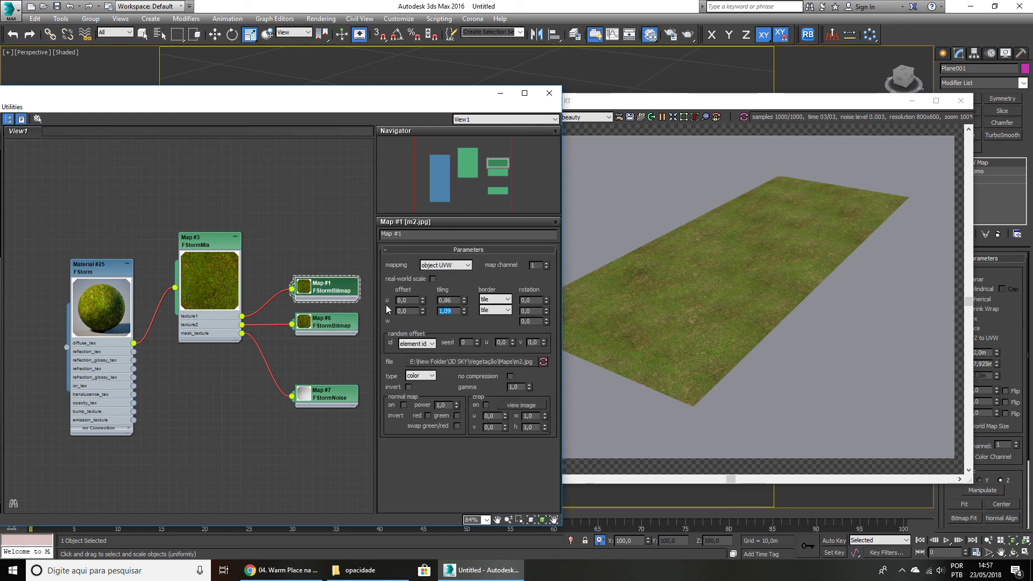
type("1,0")
key("shift+Tab")
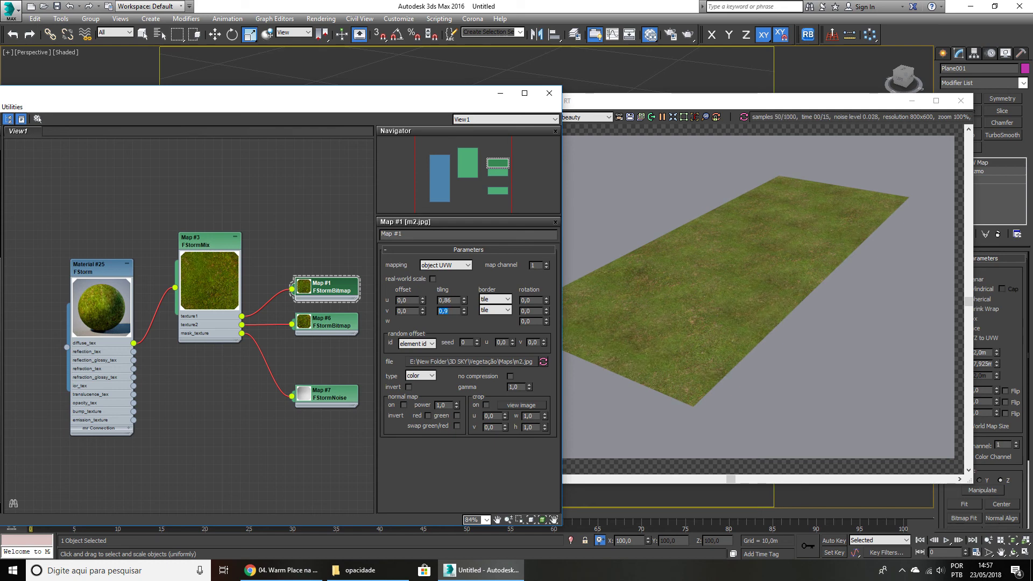
key("shift+Tab")
key("shift+Tab")
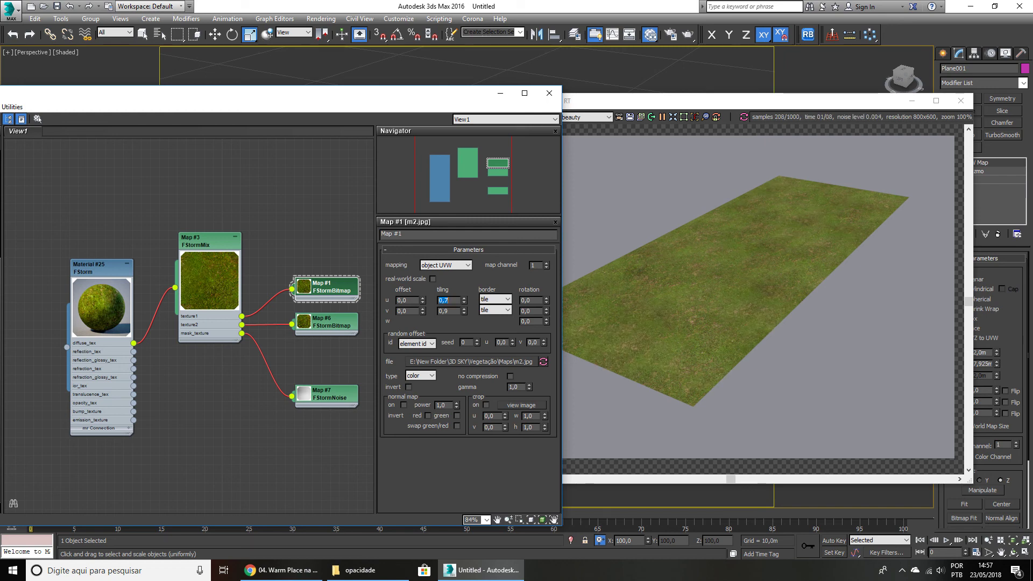
Add a second FStormMix map and place it between the grass material and the Map #3 FStormMix.
middle_click_drag(233, 374, 257, 404)
scroll(198, 379, "down", 3)
middle_click_drag(195, 390, 170, 408)
left_click_drag(205, 319, 275, 274)
middle_click_drag(299, 380, 219, 322)
left_click_drag(179, 99, 387, 66)
left_click_drag(81, 357, 358, 339)
left_click_drag(428, 208, 515, 219)
middle_click_drag(507, 237, 463, 254)
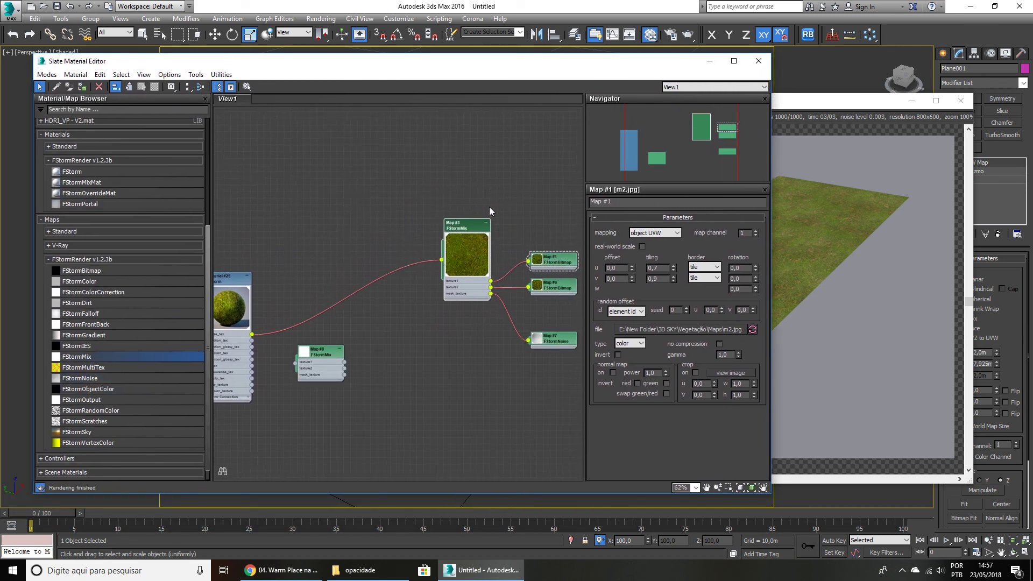
left_click_drag(320, 364, 337, 208)
scroll(375, 226, "up", 2)
left_click_drag(480, 232, 480, 241)
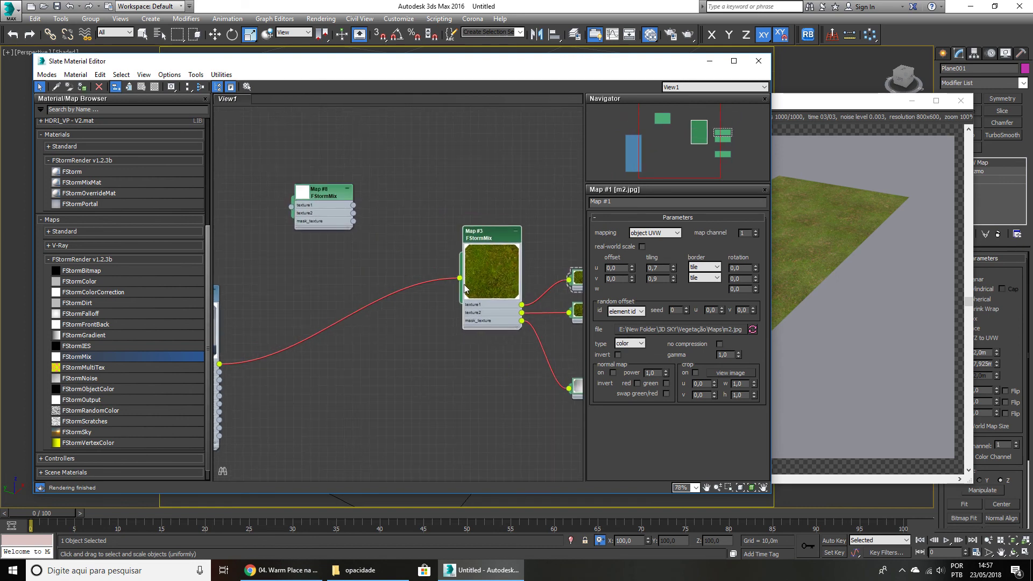
Connect the Map #3 FStormMix to both texture1 and texture2 of the new FStormMix.
left_click_drag(460, 278, 356, 210)
middle_click_drag(348, 214, 357, 297)
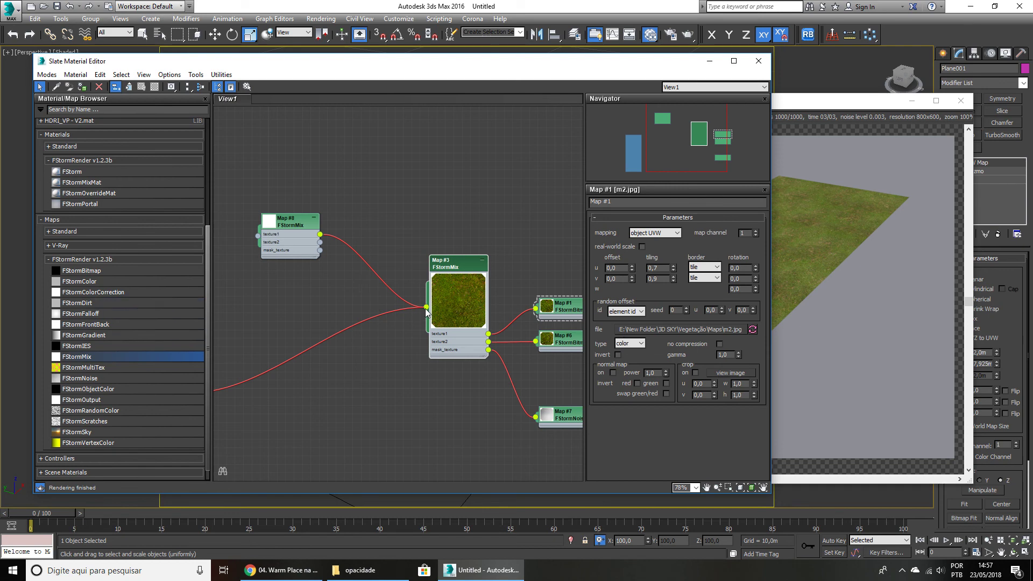
left_click_drag(426, 307, 321, 244)
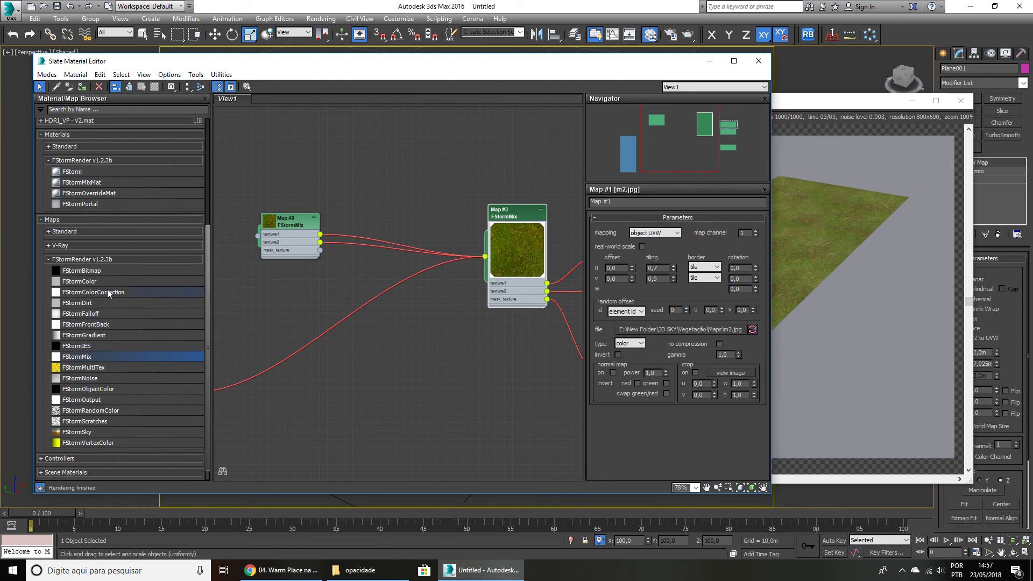
Insert an FStormColorCorrection map into the new mix's texture2 connection and set its offset to 0,65.
left_click_drag(103, 295, 359, 243)
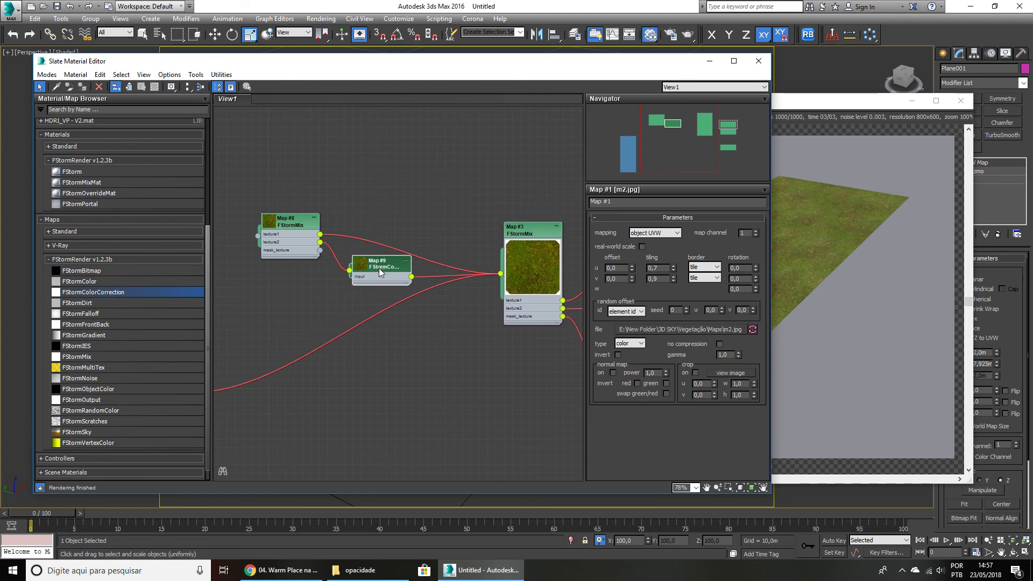
double_click(389, 291)
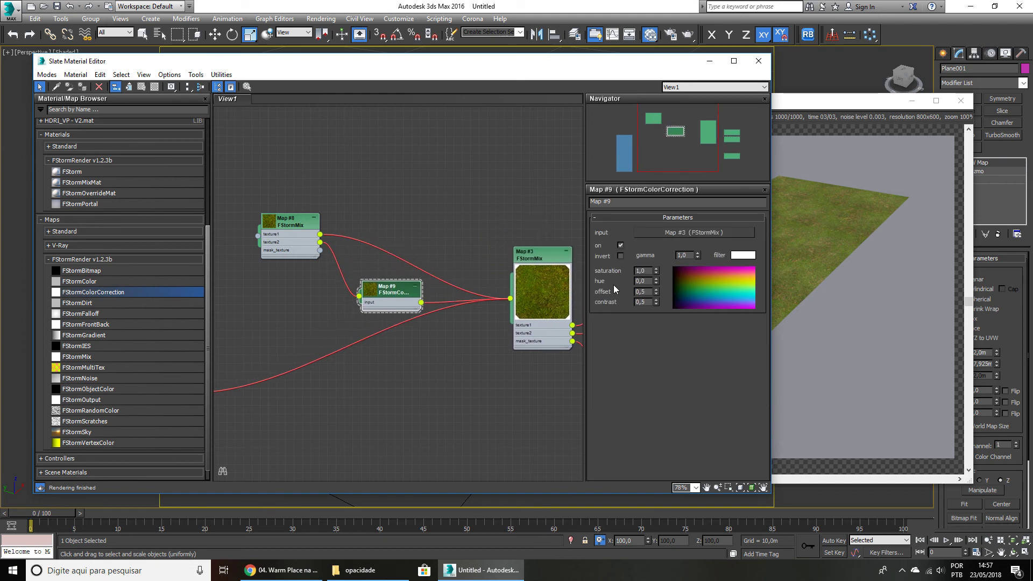
double_click(644, 291)
key("Return")
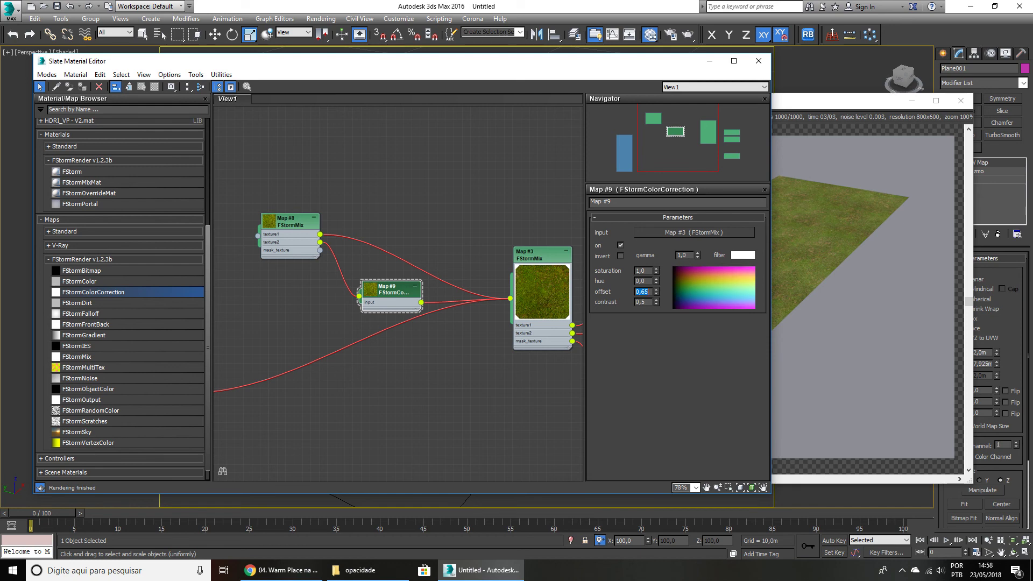
Set the FStormColorCorrection hue to -0,1 and saturation to 0,8, and preview the corrected grass.
double_click(641, 281)
type("0,1")
key("Return")
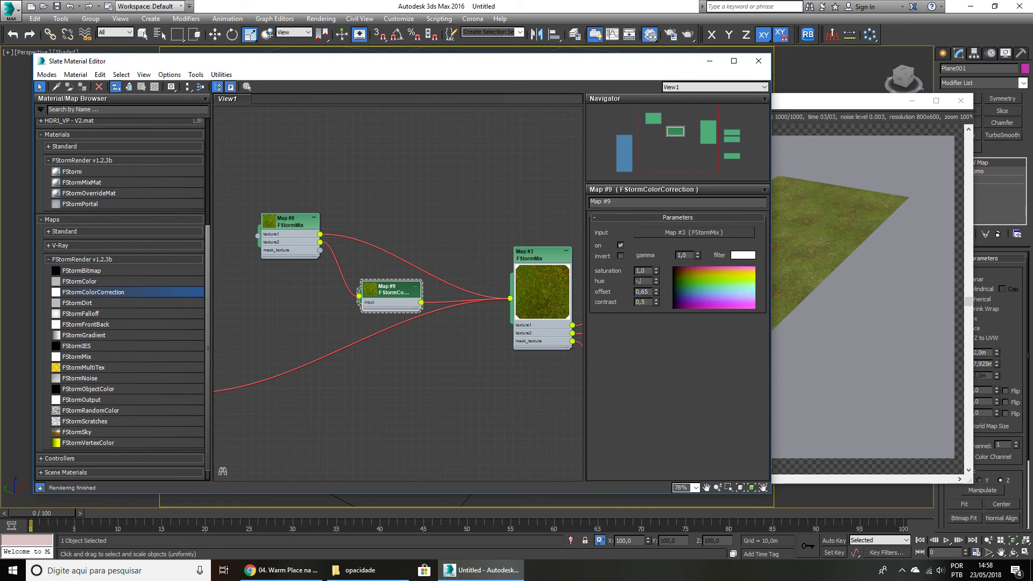
type("0,1")
key("Return")
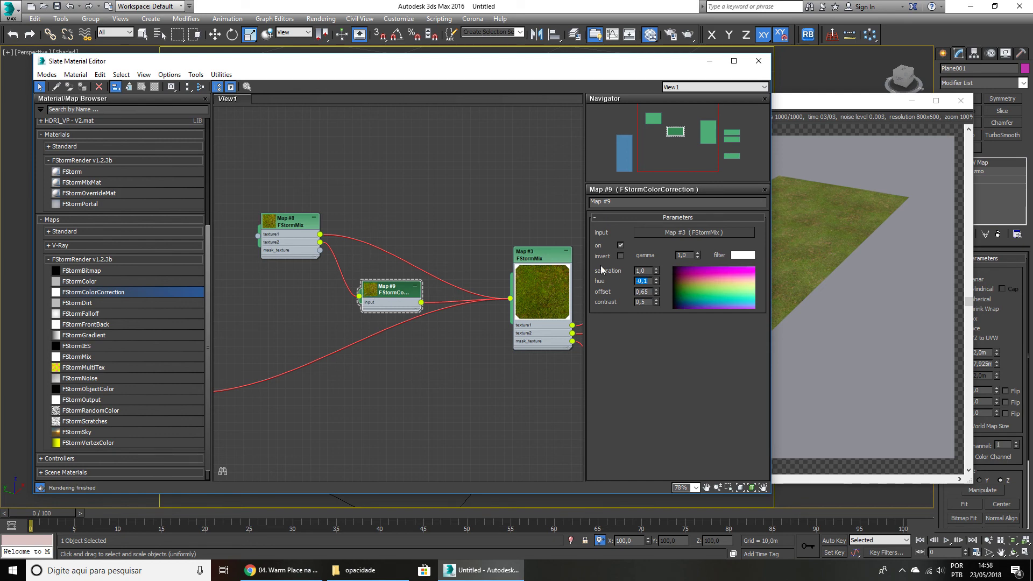
left_click(638, 272)
type(",8")
key("Return")
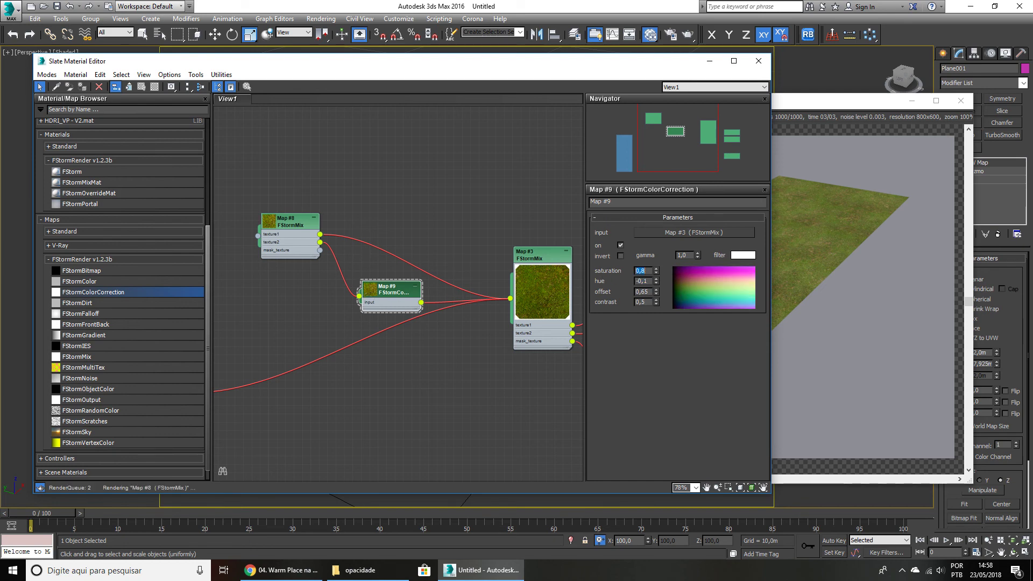
double_click(384, 289)
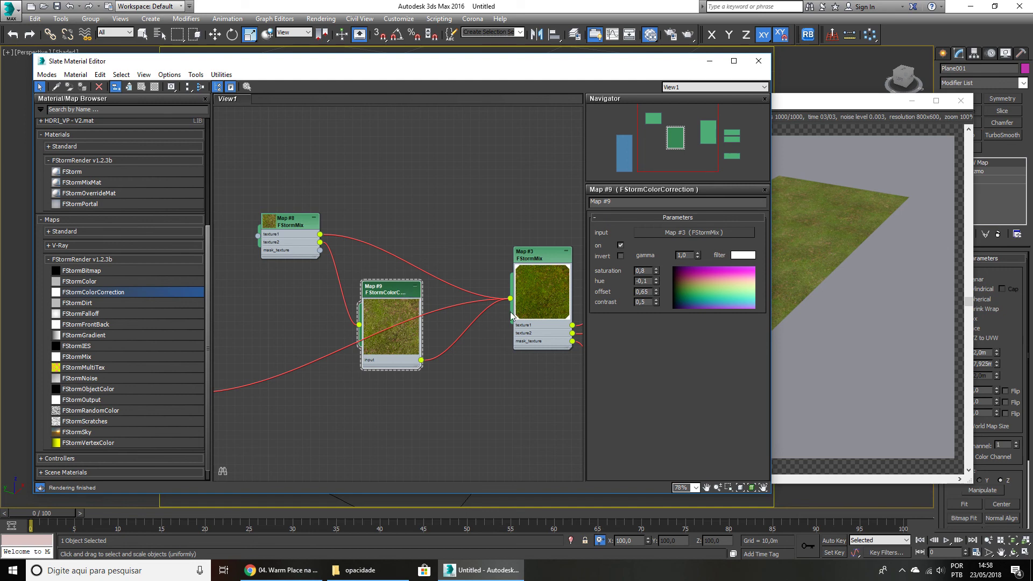
double_click(389, 313)
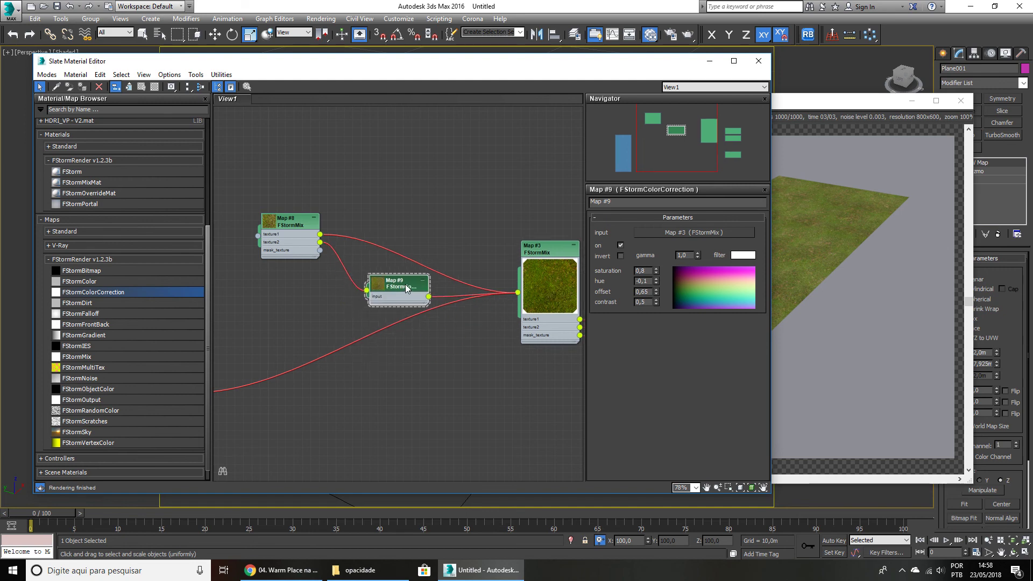
Duplicate the FStormNoise map and place the copy near the new FStormMix.
scroll(445, 288, "down", 3)
left_click_drag(541, 380, 309, 317, "shift")
scroll(309, 317, "up", 3)
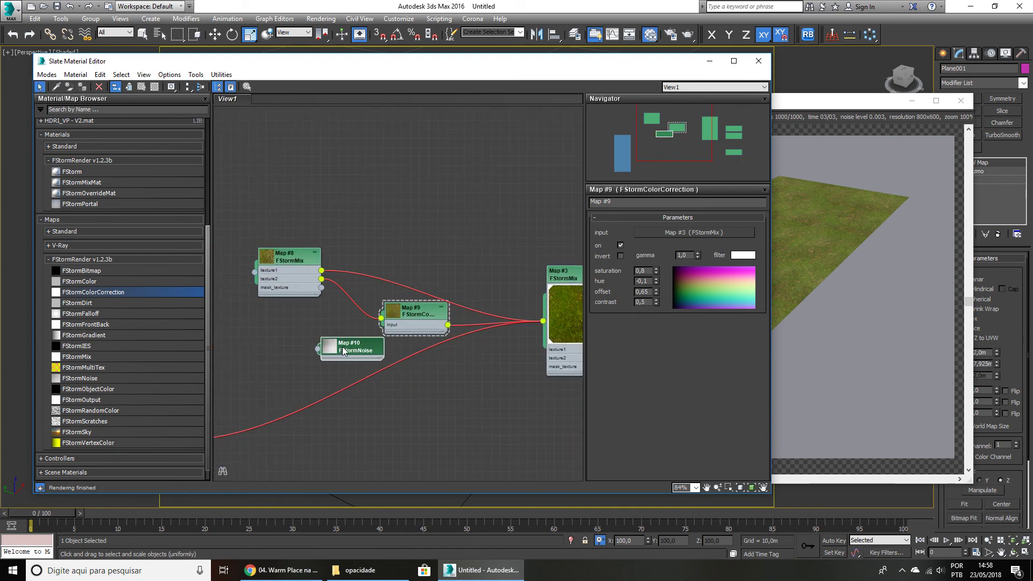
Set the copied FStormNoise map's Z rotation to 60,0 and connect it to the new FStormMix mask_texture.
double_click(342, 351)
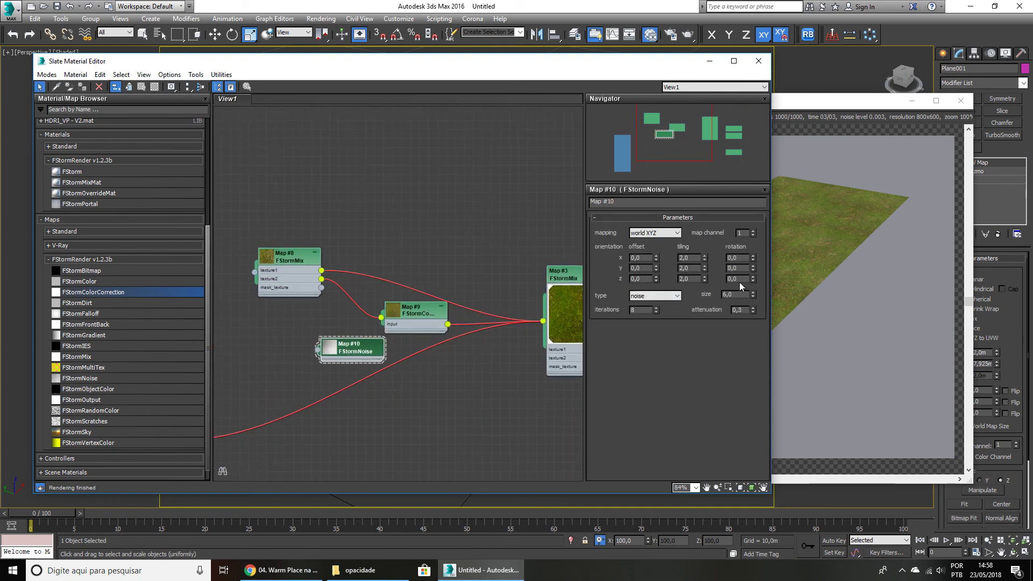
type("60")
key("Return")
left_click_drag(345, 347, 323, 288)
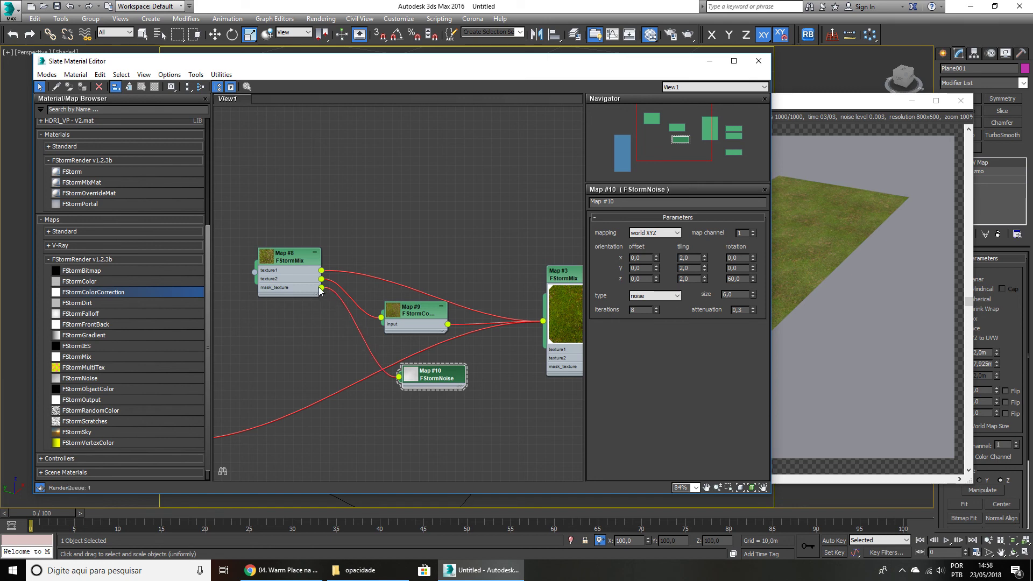
Connect the new FStormMix to the material's diffuse_tex and rearrange the windows to uncover the render.
middle_click_drag(338, 295, 414, 242)
scroll(414, 242, "down", 1)
left_click_drag(366, 217, 286, 360)
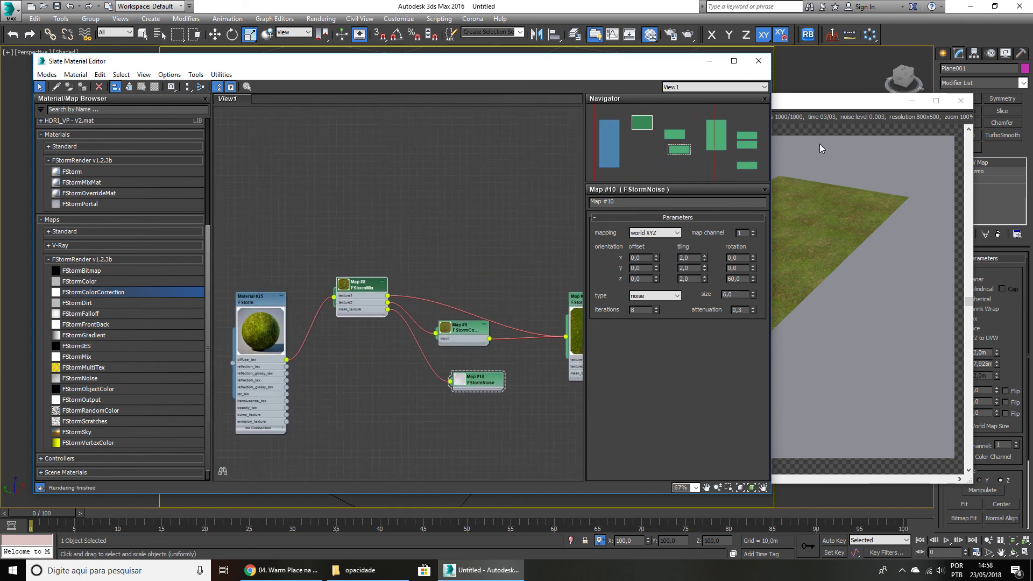
left_click(834, 107)
left_click_drag(798, 108, 838, 107)
left_click_drag(567, 66, 369, 65)
middle_click_drag(284, 282, 233, 254)
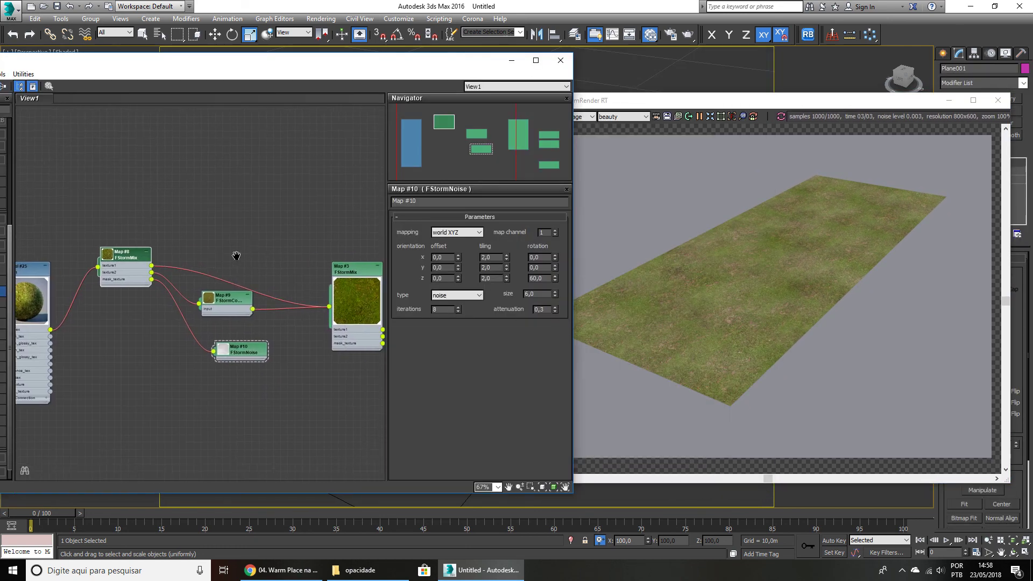
Set the FStormColorCorrection saturation to 1,0.
double_click(214, 305)
type("1")
key("Return")
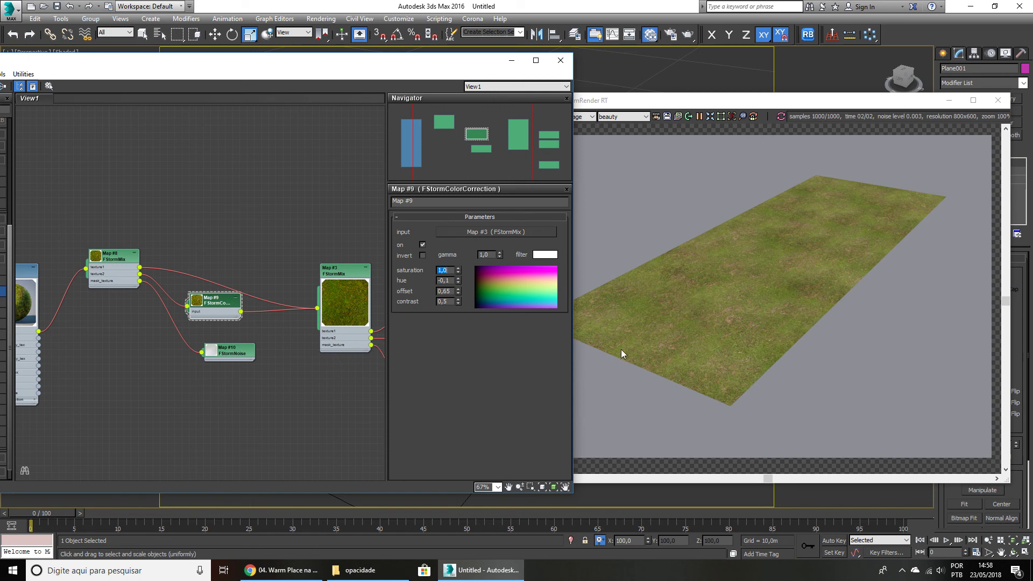
left_click(723, 101)
left_click(533, 213)
Rearrange the mix, color correction and noise nodes into a compact layout beside the material.
scroll(264, 294, "down", 5)
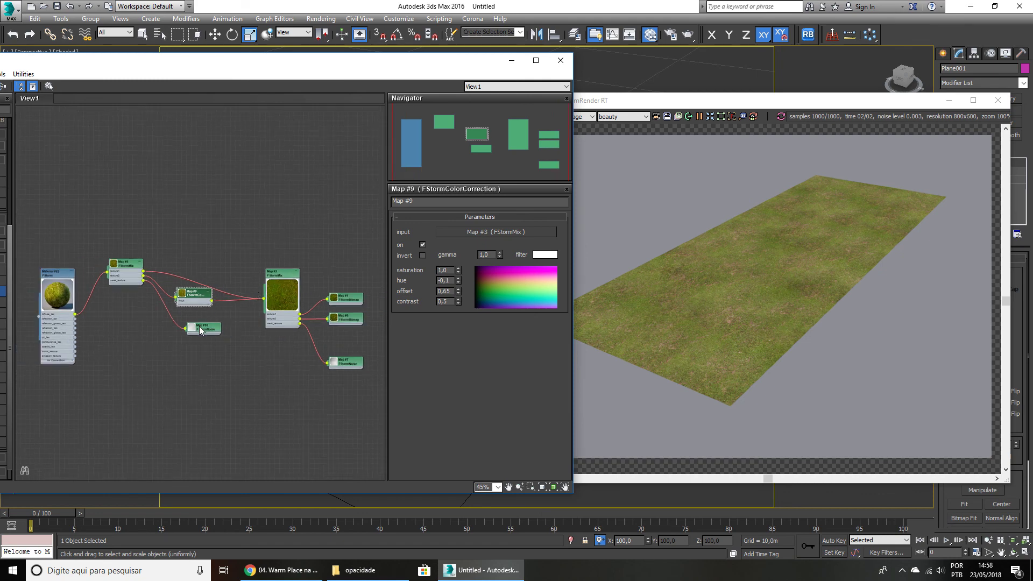
left_click_drag(199, 326, 200, 336)
left_click_drag(195, 294, 200, 309)
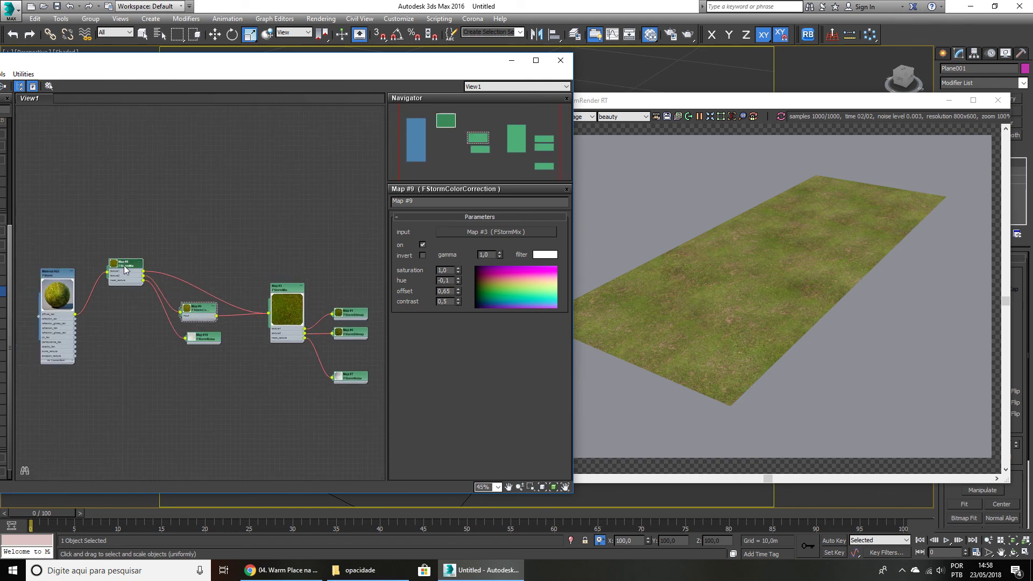
left_click_drag(125, 269, 116, 288)
left_click_drag(195, 324, 181, 314)
left_click_drag(196, 361, 176, 346)
left_click_drag(264, 304, 239, 304)
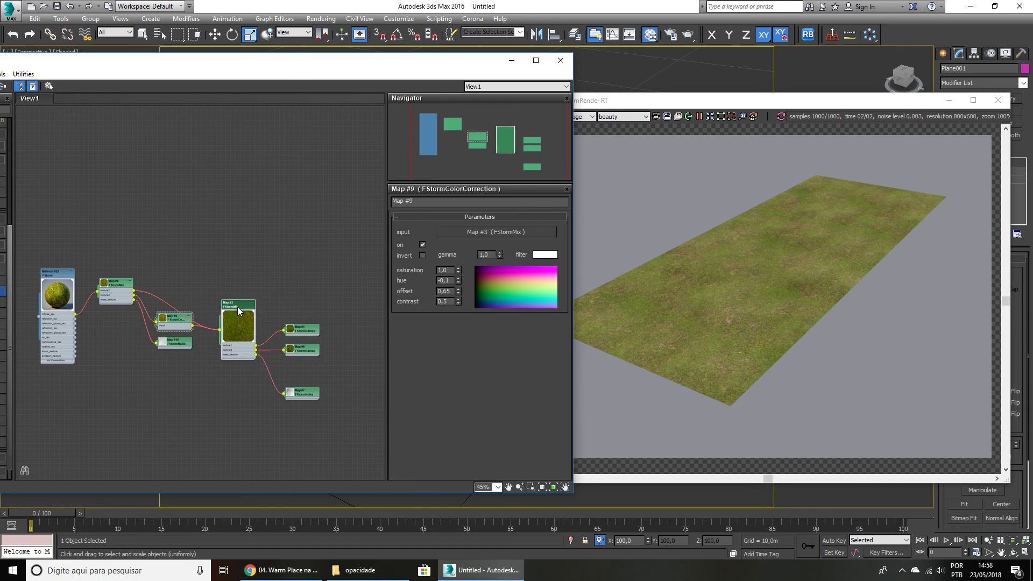
Examine the blended grass in the render, the full node network and the Map #1 bitmap's parameters.
left_click_drag(746, 100, 747, 94)
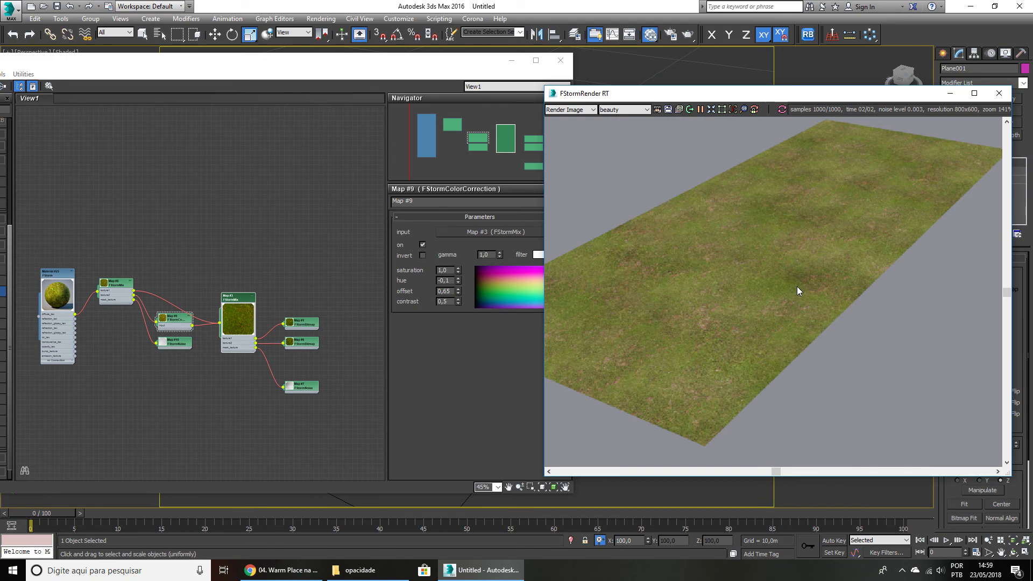
left_click_drag(284, 325, 78, 314)
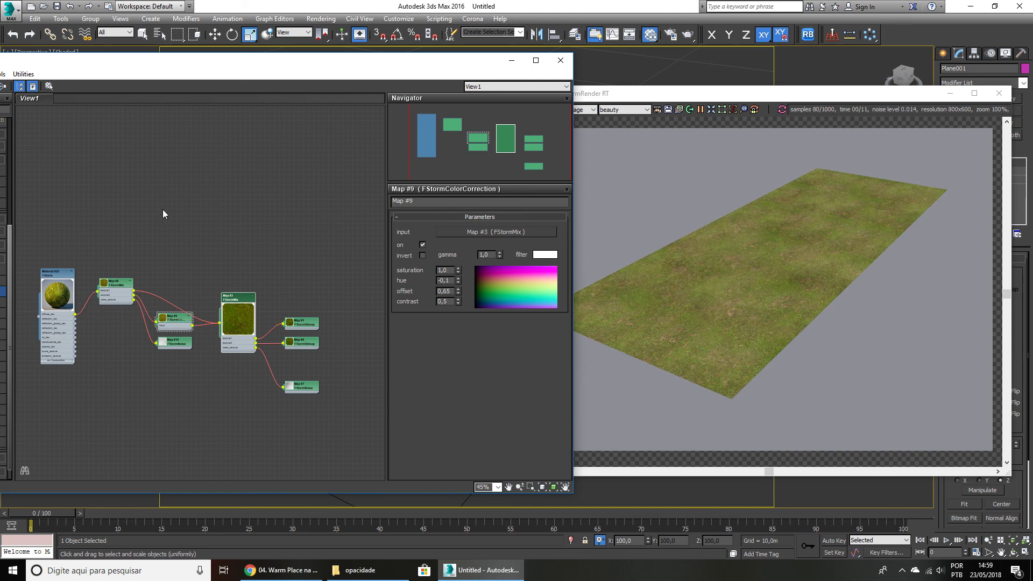
middle_click_drag(168, 258, 196, 257)
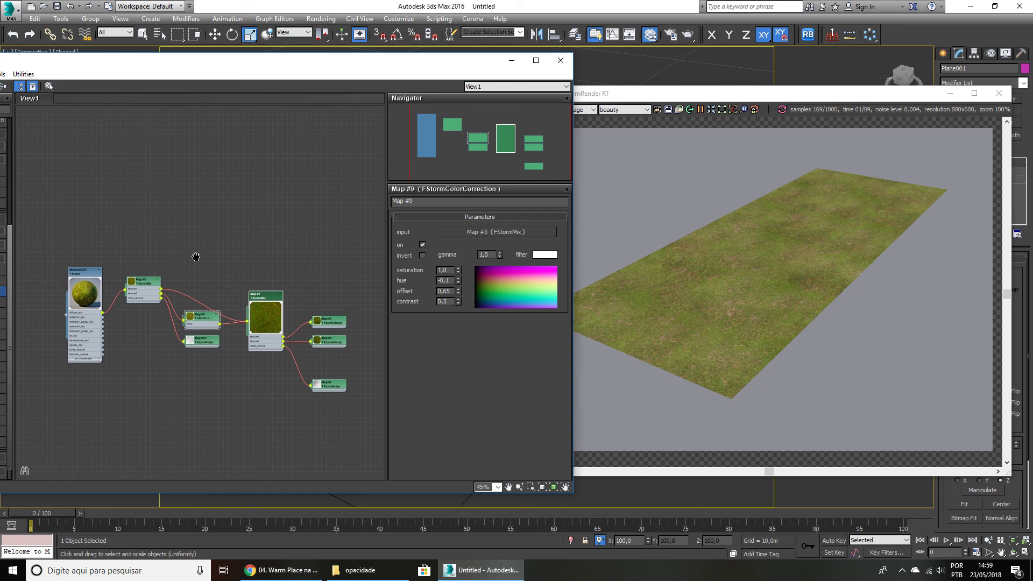
double_click(337, 321)
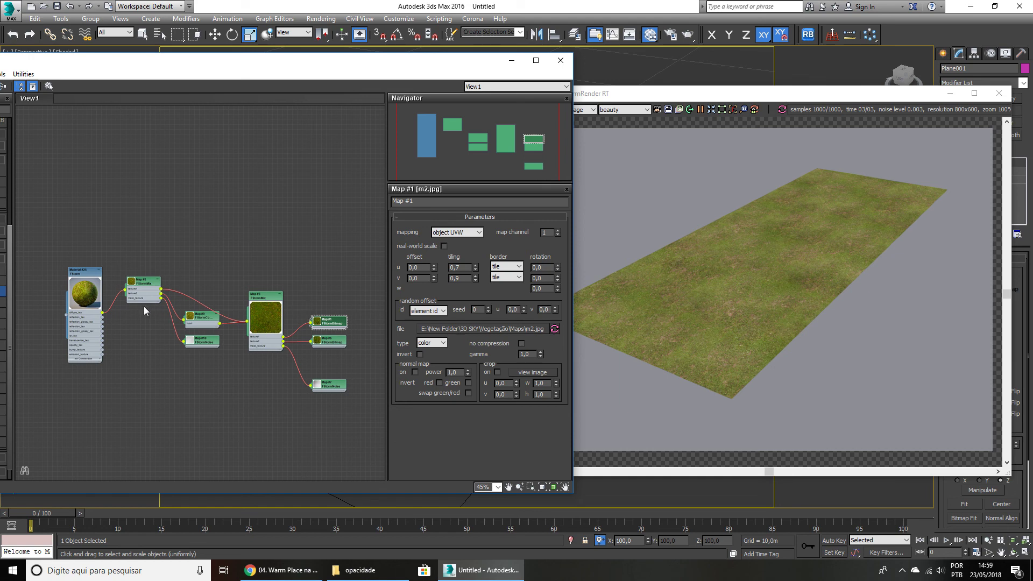
middle_click_drag(156, 324, 168, 310)
scroll(166, 315, "up", 1)
scroll(167, 317, "down", 1)
scroll(173, 296, "down", 1)
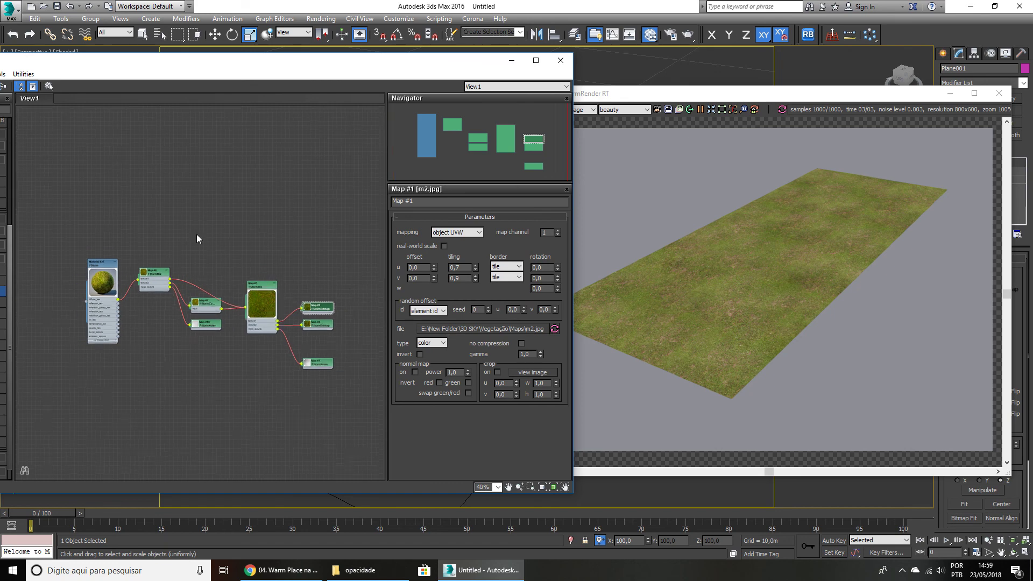
left_click_drag(436, 74, 480, 71)
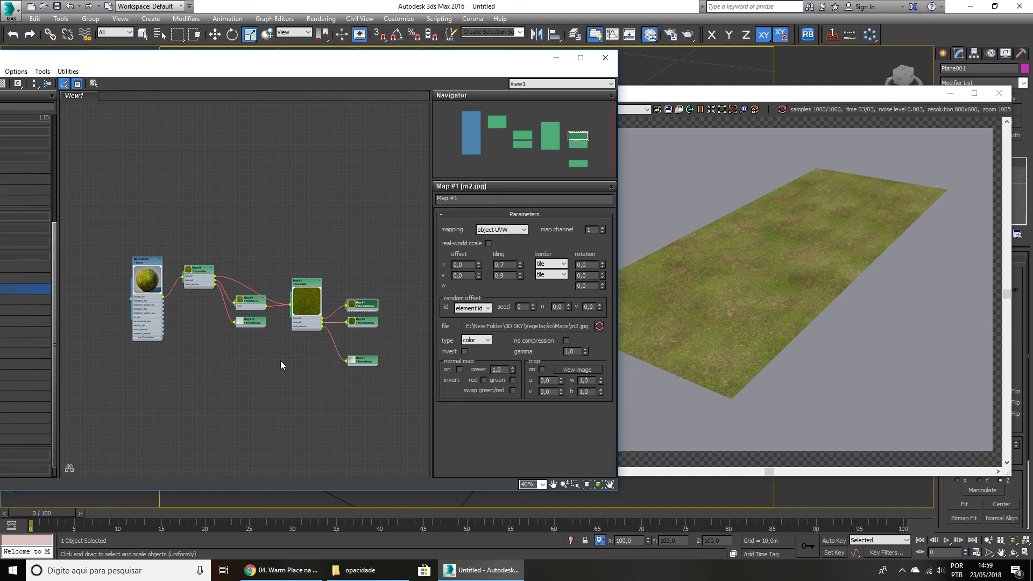
Switch to File Explorer and preview the black-and-white textures in the monocromaticos bump folder, starting with AOMEBA.JPG.
left_click(359, 570)
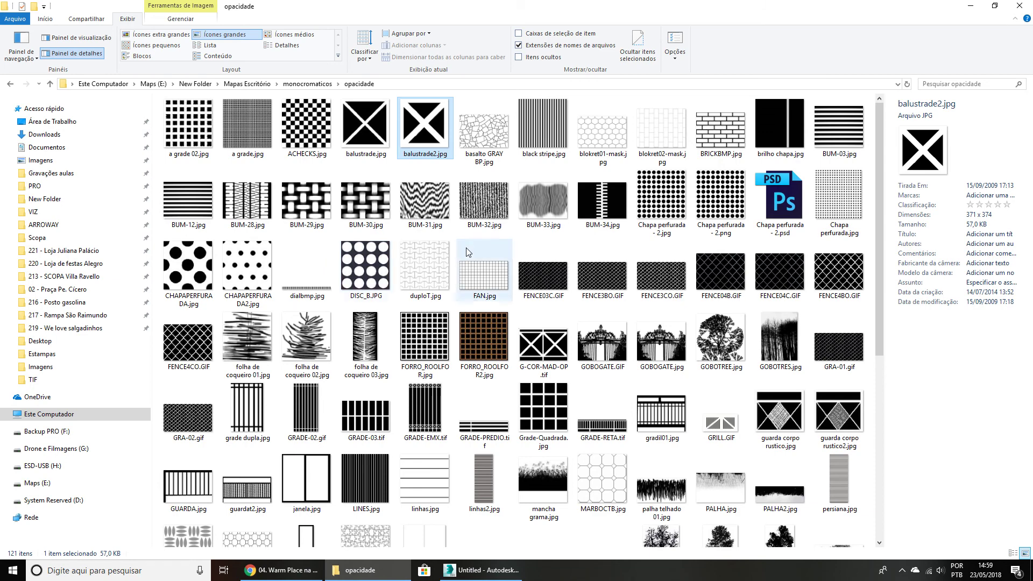
left_click(49, 83)
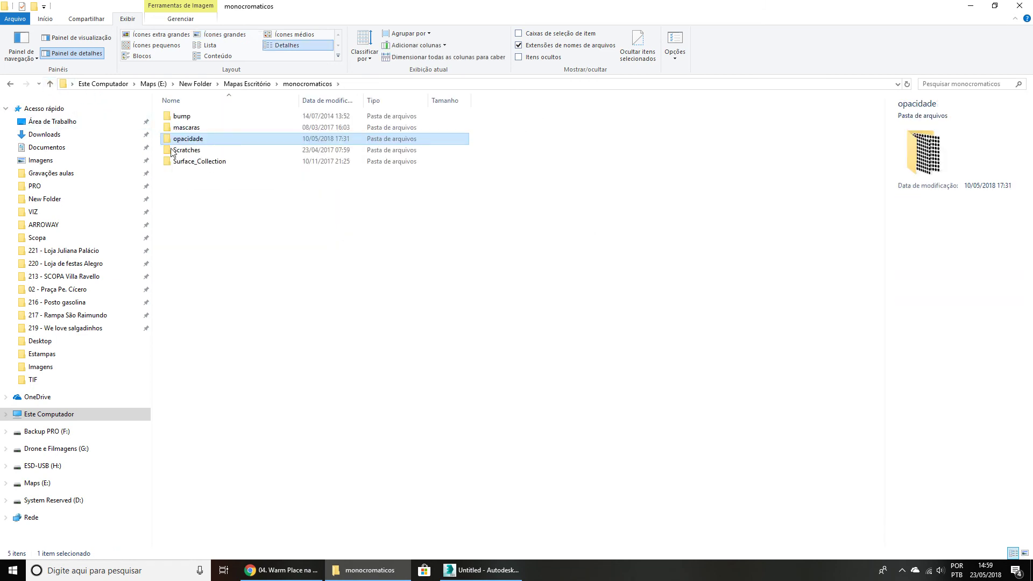
double_click(178, 107)
double_click(305, 131)
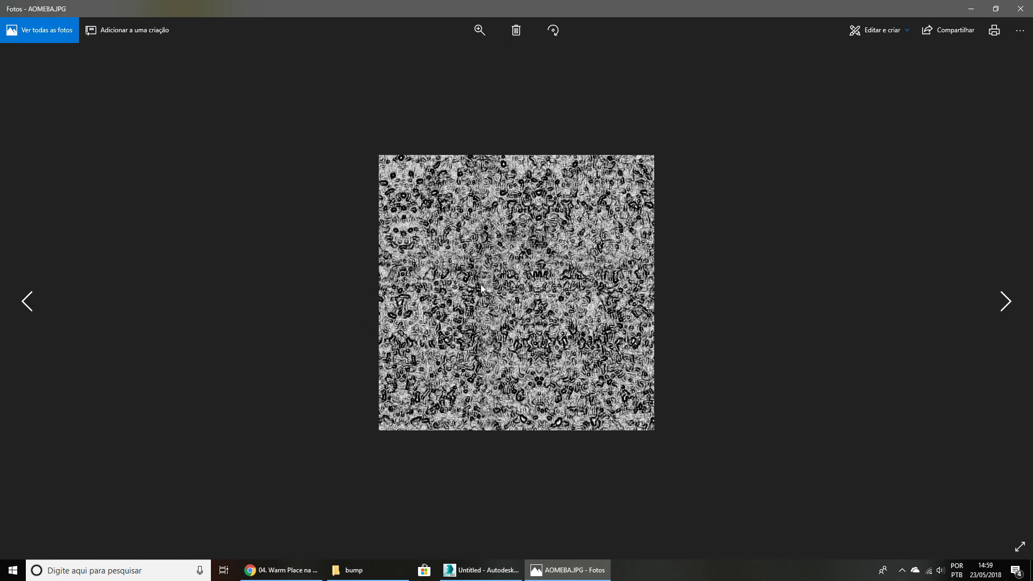
key("Right")
key("Right")
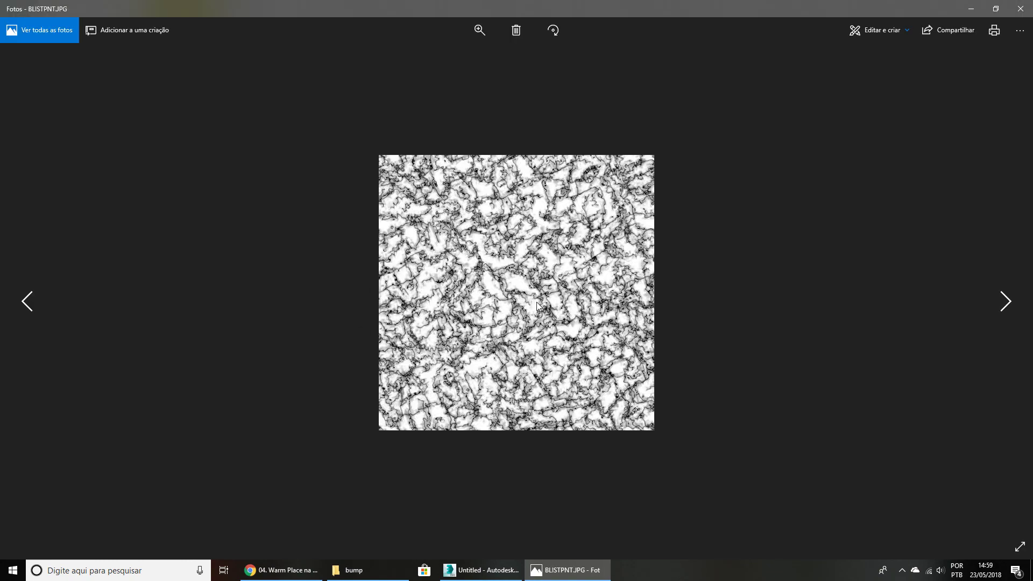
key("Right")
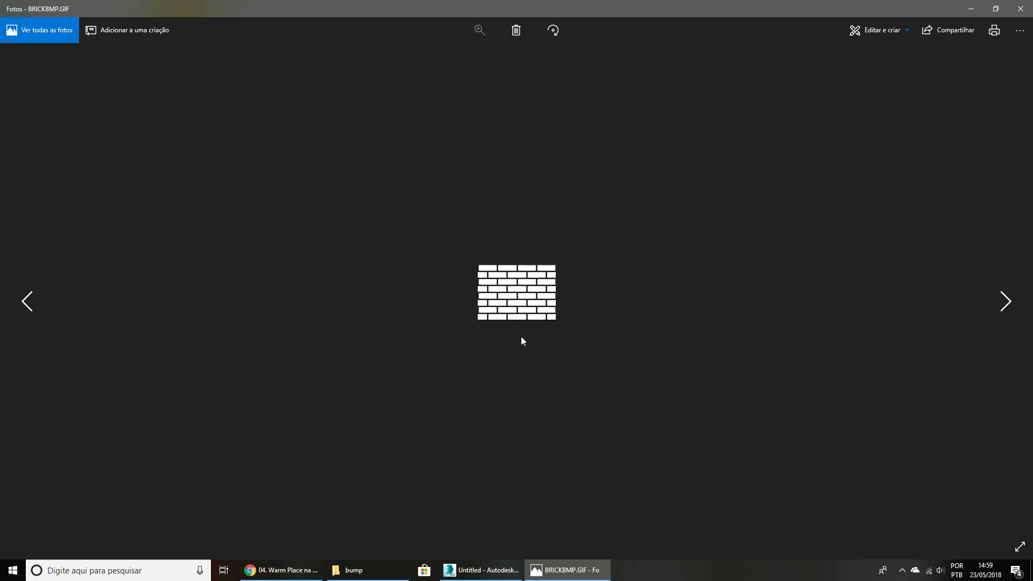
left_click(1020, 9)
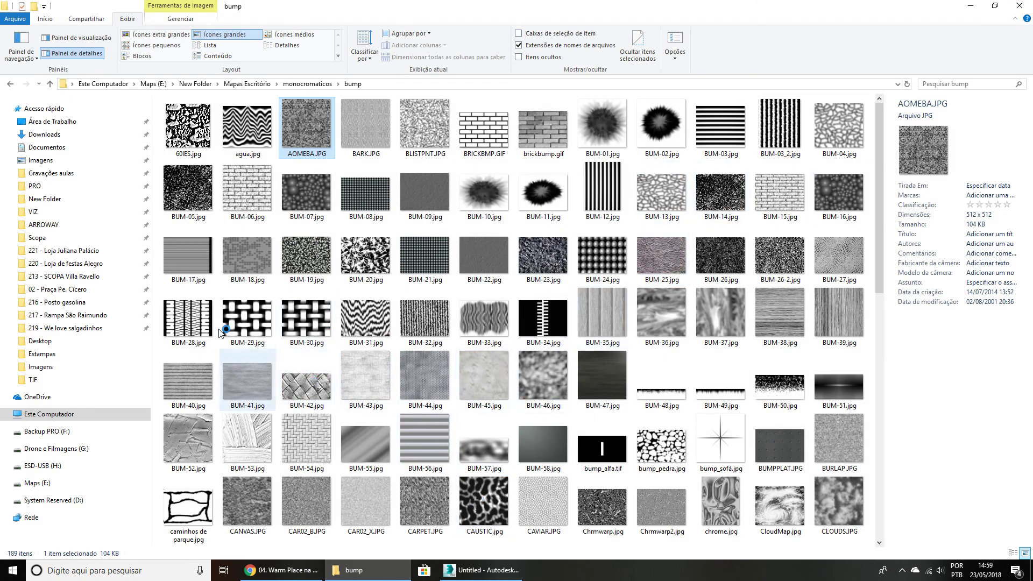
View Candy.jpg from the Imagens folder full size in the photo viewer.
left_click(40, 160)
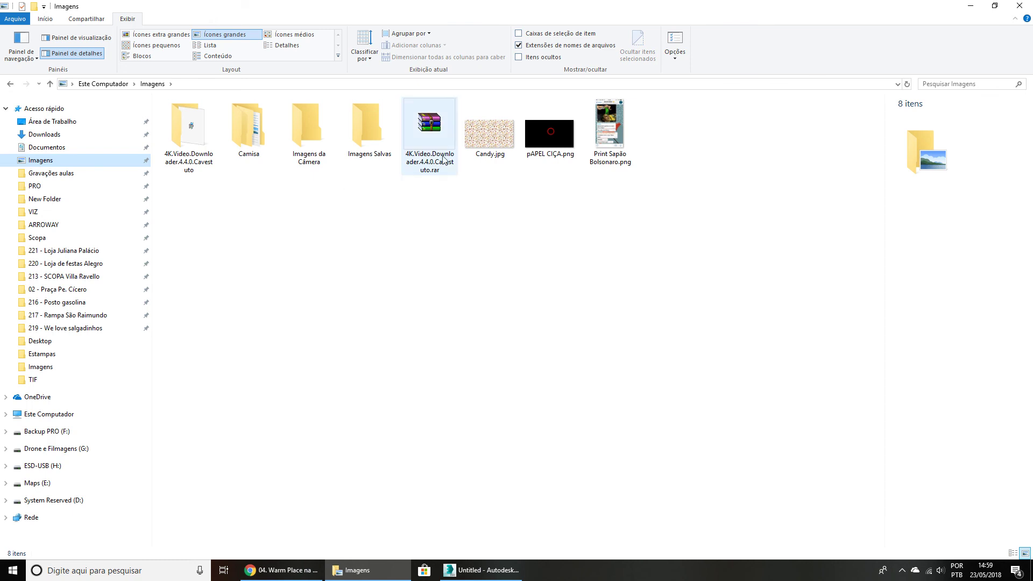
left_click(493, 141)
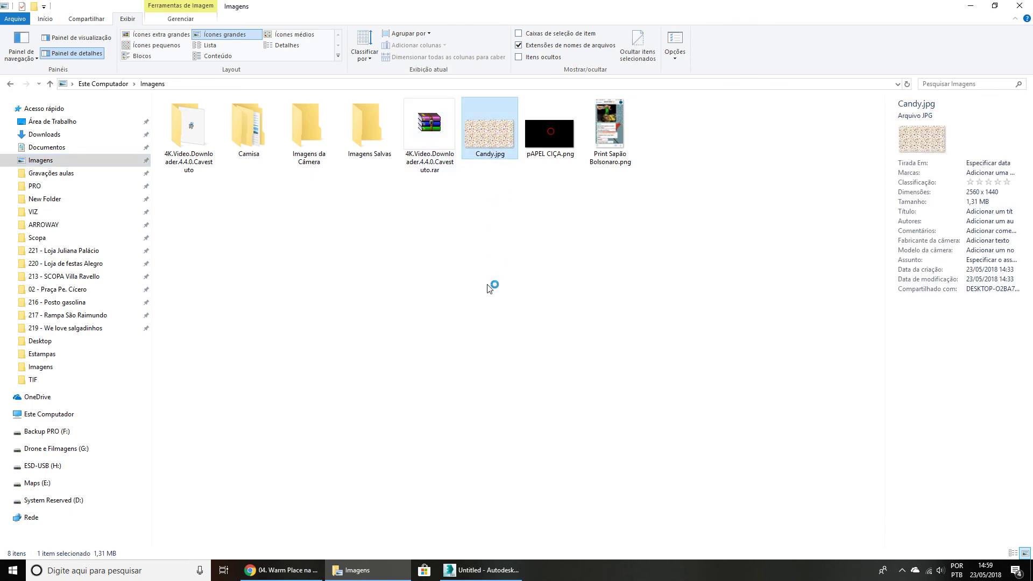
left_click(481, 257)
left_click_drag(503, 138, 457, 357)
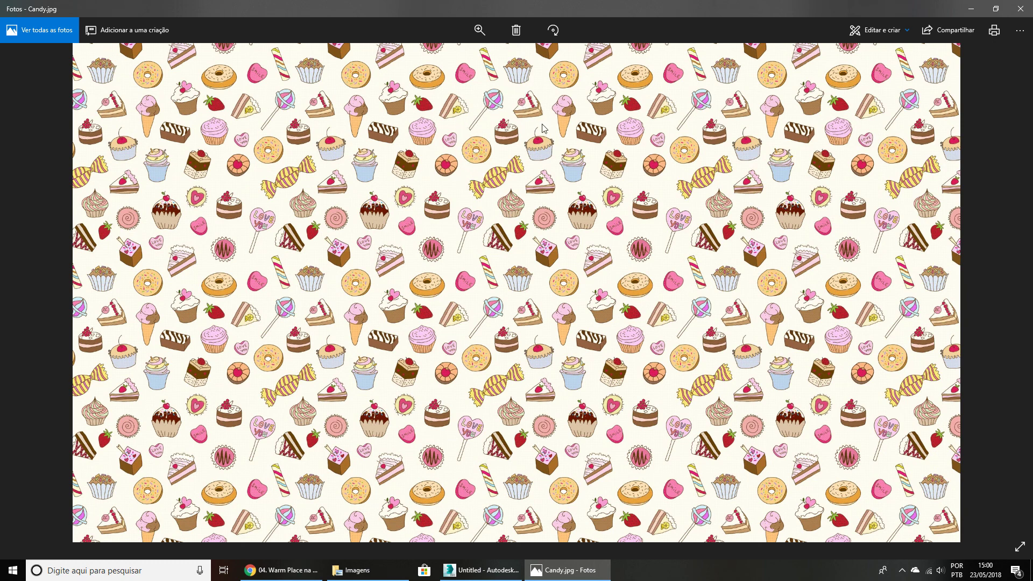
left_click(1018, 10)
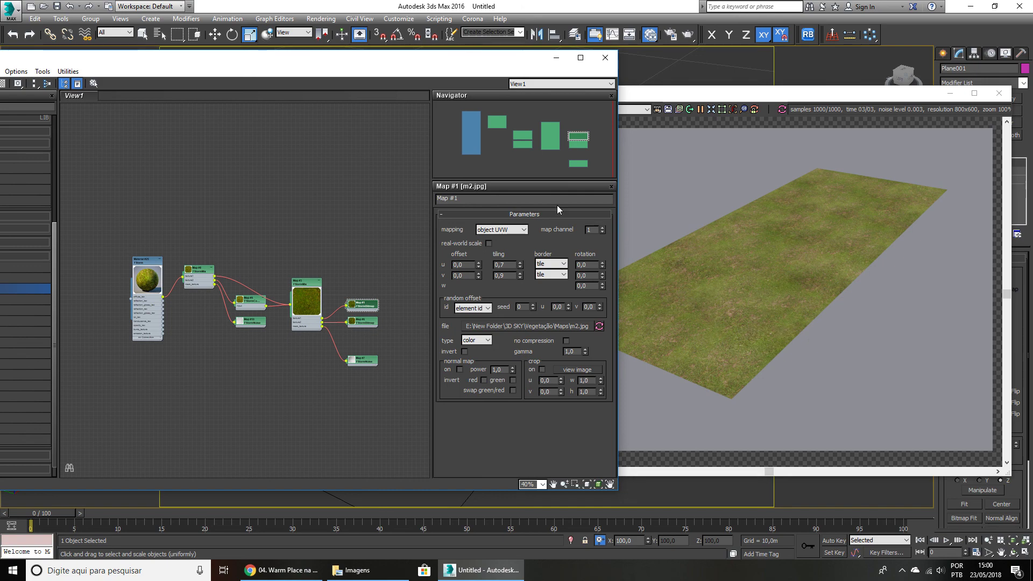
Close the render window, duplicate the grass material network below the original and delete the copied maps, keeping only the blank FStorm material.
left_click(990, 96)
left_click_drag(367, 57, 513, 63)
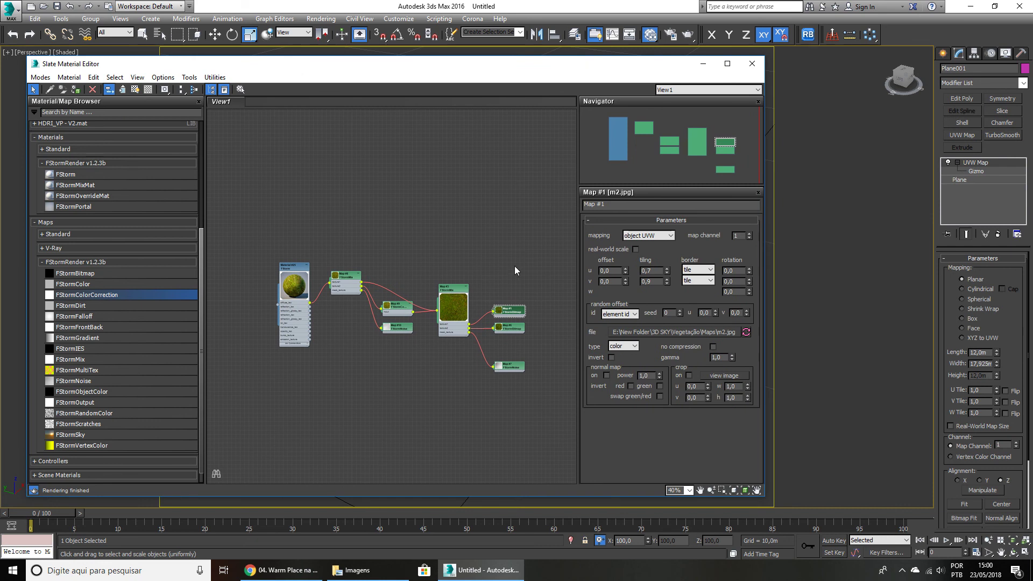
left_click_drag(535, 228, 344, 389)
middle_click_drag(339, 318, 325, 211)
left_click_drag(274, 146, 501, 290)
mouse_move(282, 161)
left_mouse_down("shift")
mouse_move(282, 289)
mouse_move(530, 417)
left_mouse_up("shift")
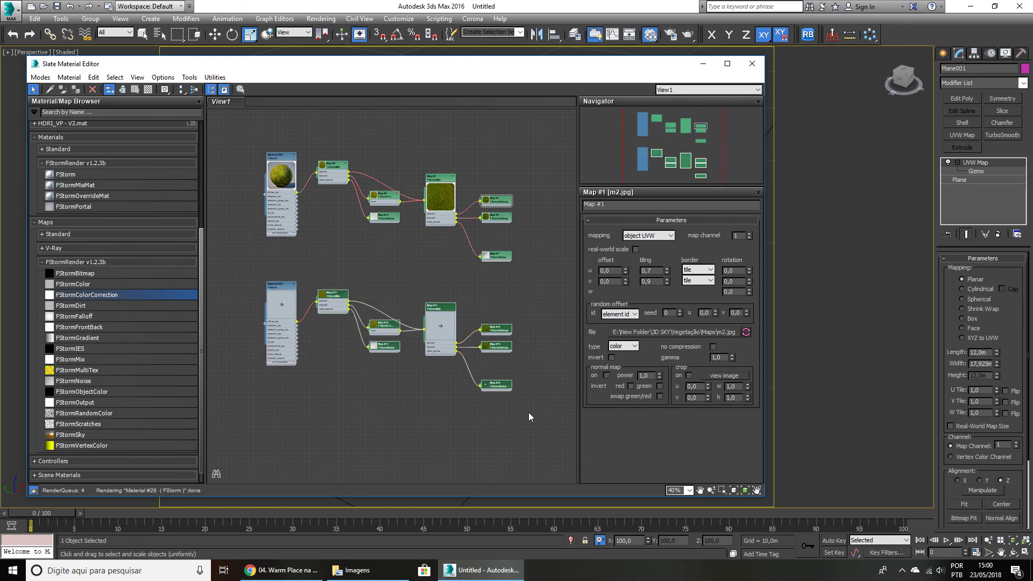
key("Delete")
middle_click_drag(296, 337, 295, 314)
scroll(296, 315, "up", 3)
middle_click_drag(296, 279, 277, 313)
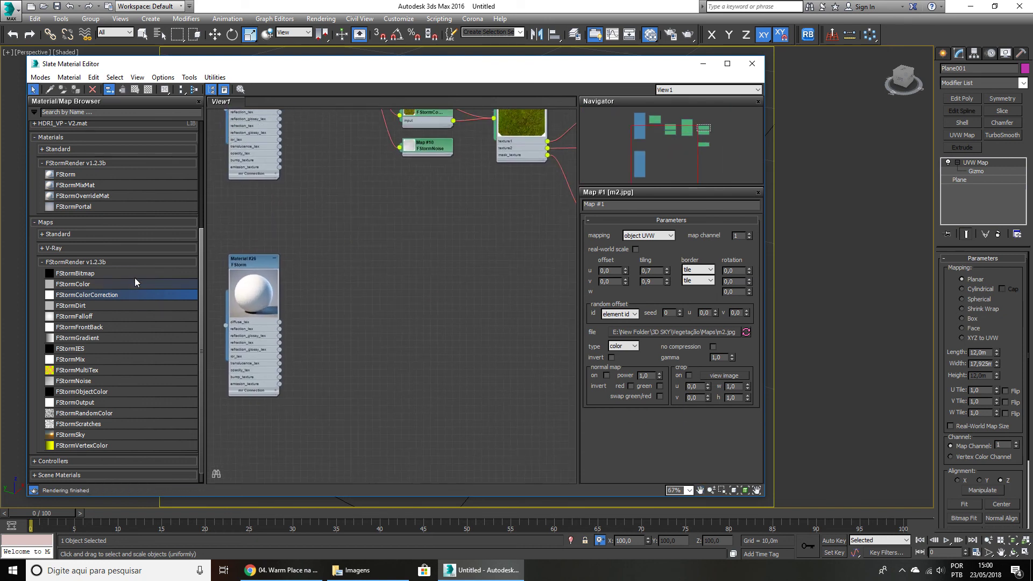
Add an FStormBitmap that loads Candy.jpg by copying the path from a temporary standard bitmap, which is then deleted.
left_click_drag(134, 273, 357, 301)
left_click(383, 570)
left_click_drag(486, 135, 482, 312)
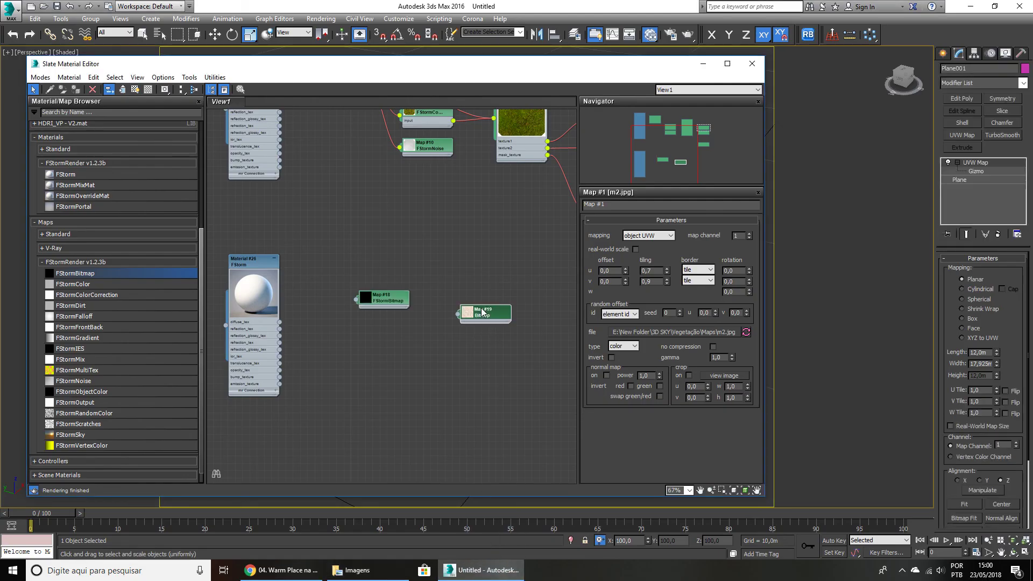
double_click(482, 312)
double_click(399, 298)
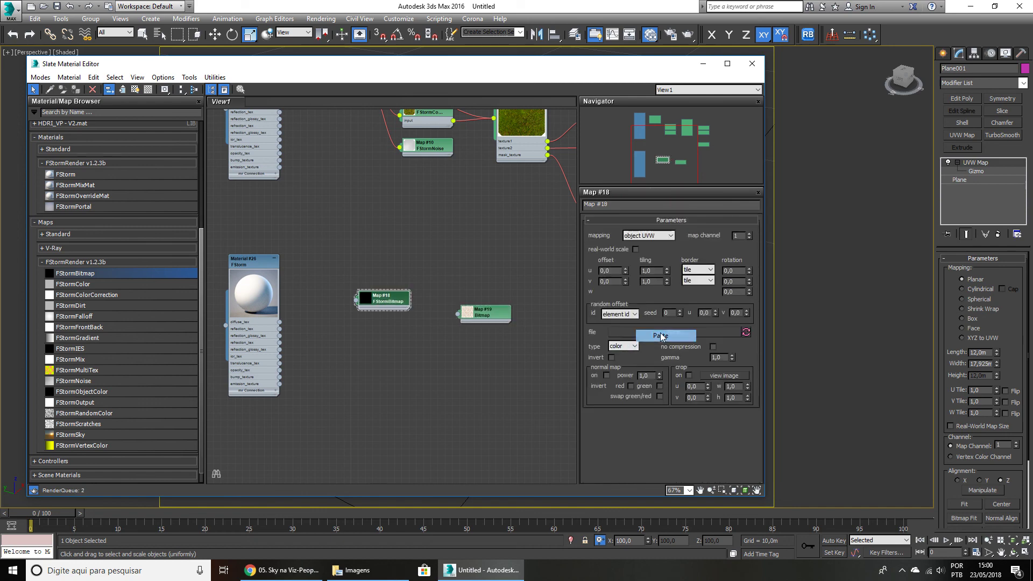
double_click(487, 314)
key("Delete")
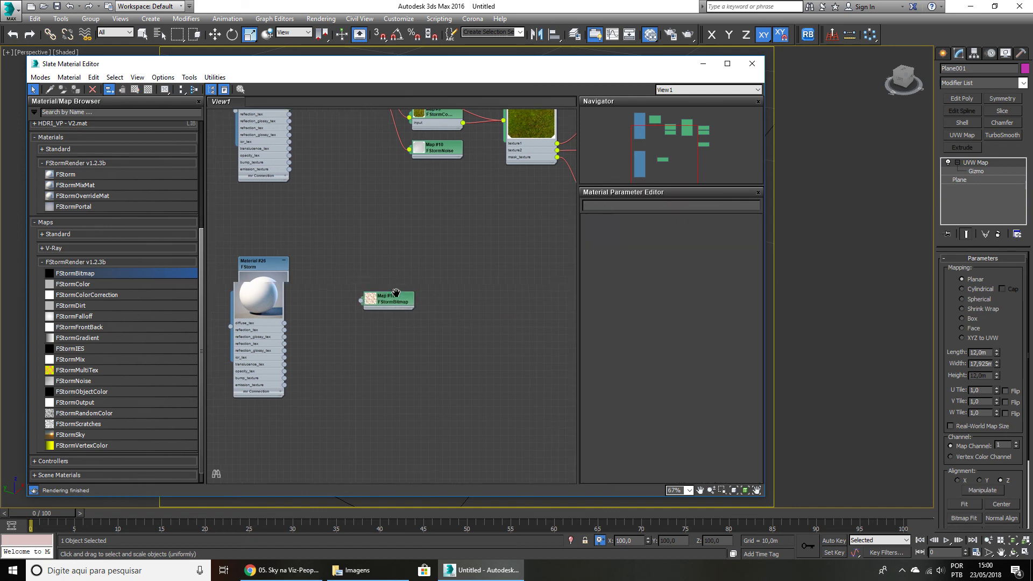
Connect the Candy.jpg bitmap to the new material's diffuse, assign the material to the plane and show the map in the viewport.
scroll(397, 322, "up", 3)
left_click_drag(400, 311, 294, 342)
double_click(267, 257)
left_click_drag(243, 69, 378, 234)
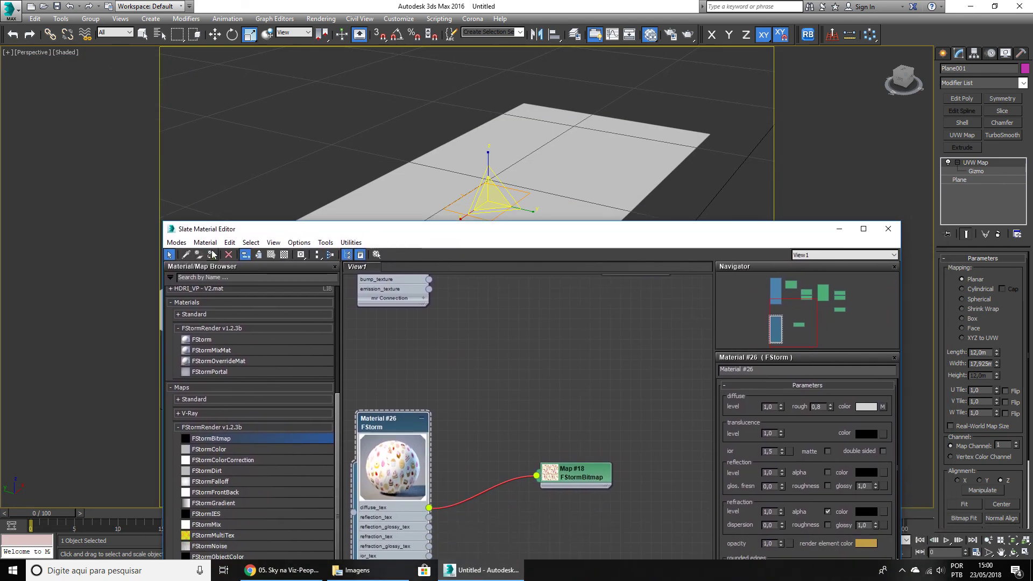
double_click(546, 464)
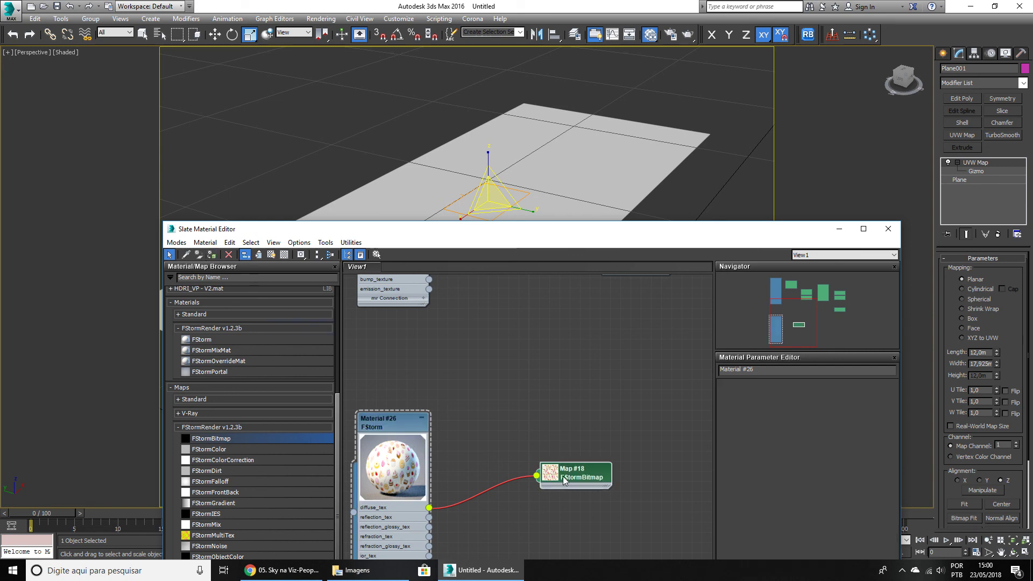
left_click(271, 255)
middle_click_drag(507, 185, 515, 135)
scroll(515, 135, "down", 3)
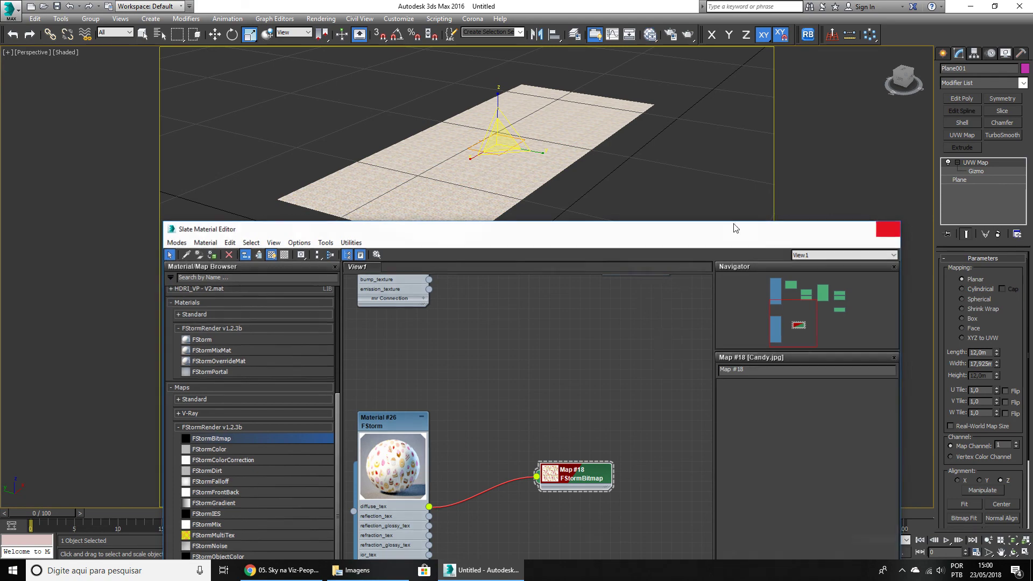
Close the material editor and replace the plane's UVW Map modifier with a new one using Box mapping.
left_click(888, 228)
scroll(556, 215, "up", 2)
key("t")
scroll(505, 269, "up", 3)
scroll(585, 301, "down", 3)
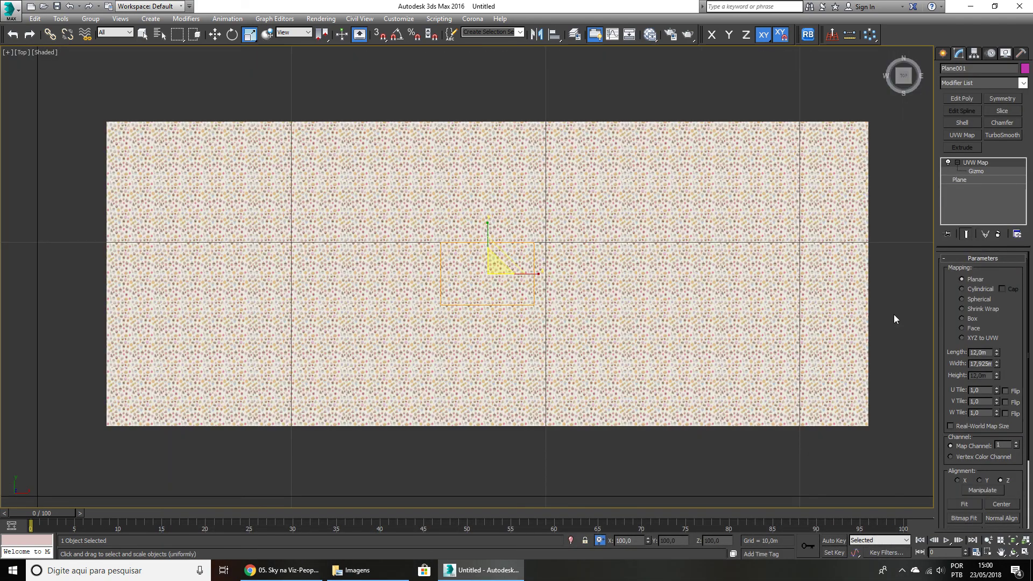
left_click(998, 233)
left_click(962, 135)
left_click(979, 300)
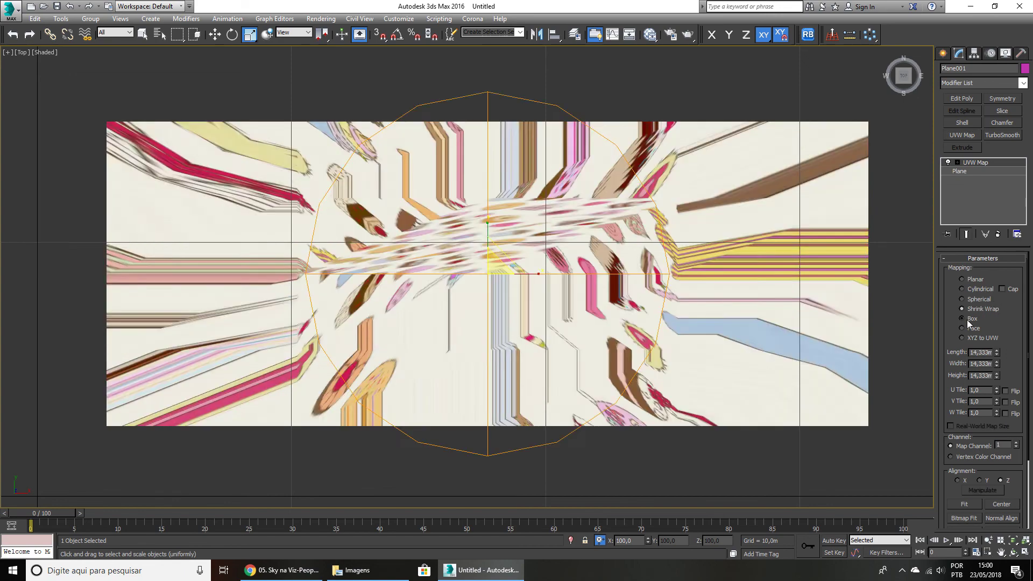
left_click(969, 318)
scroll(953, 401, "down", 3)
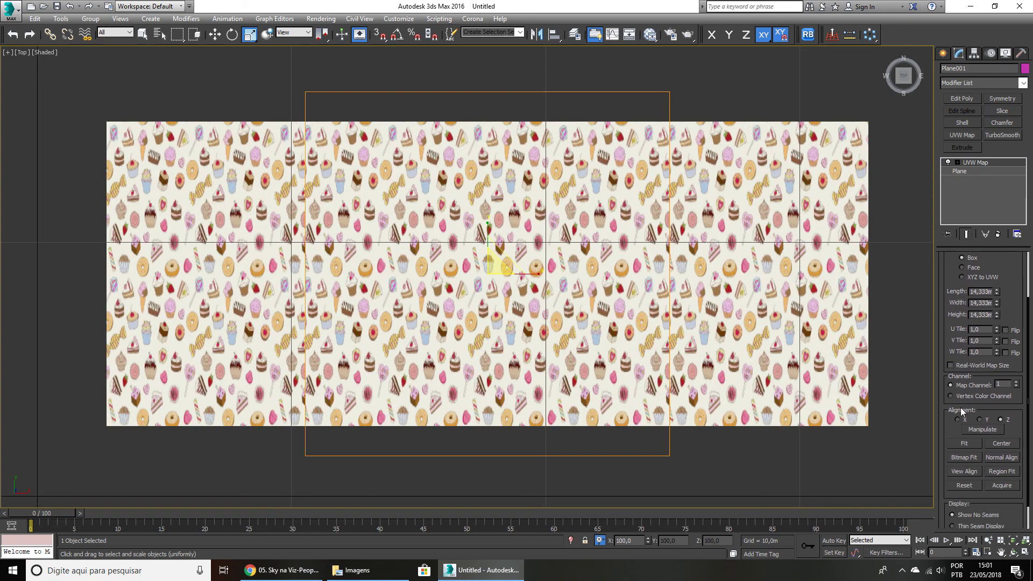
Fit the UVW mapping proportions to Candy.jpg from the Imagens library with Bitmap Fit.
left_click(960, 458)
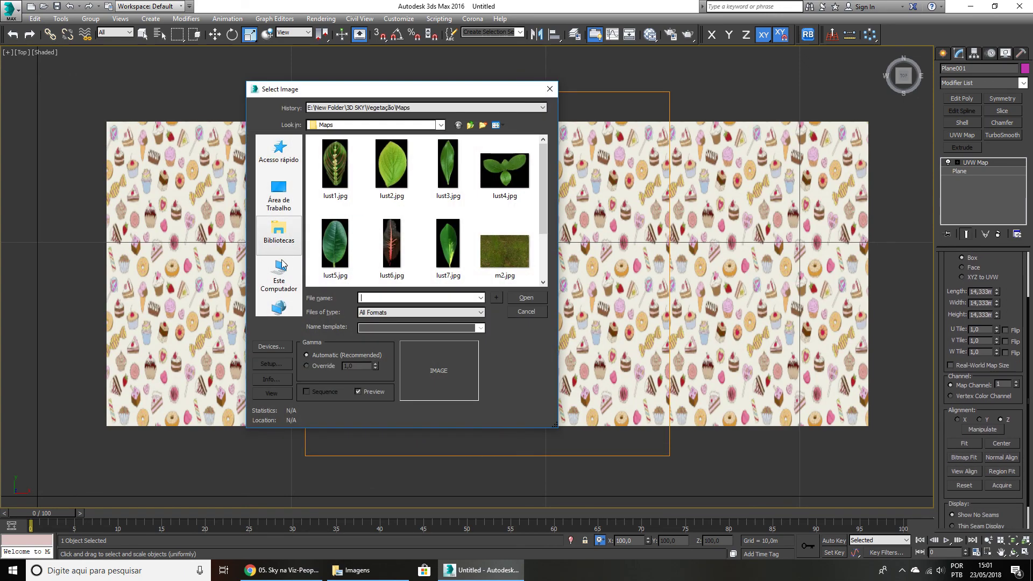
left_click(278, 232)
double_click(327, 177)
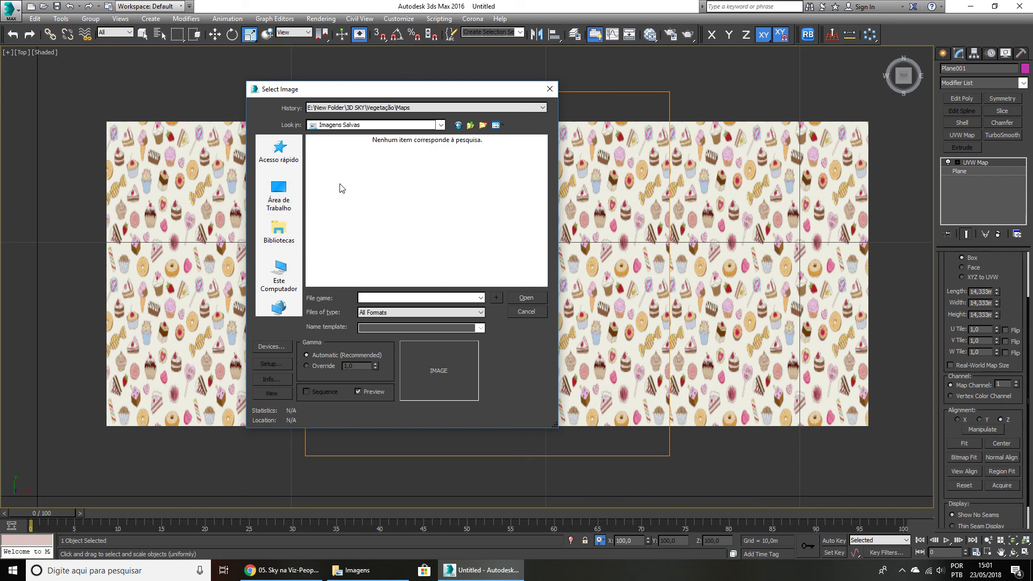
left_click(458, 124)
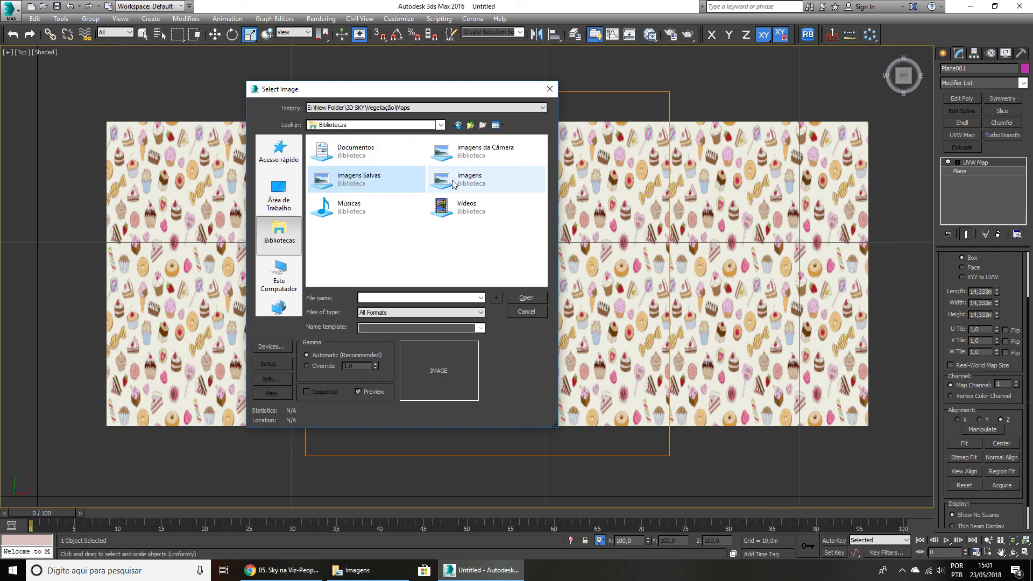
double_click(444, 178)
left_click(340, 258)
double_click(340, 259)
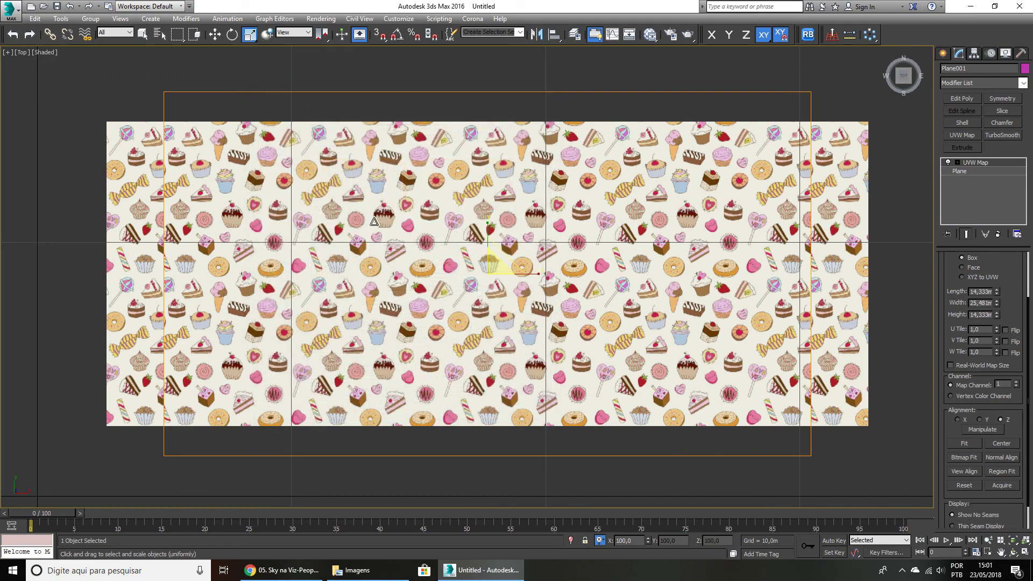
Rotate the textured plane 90° about the X axis so it stands upright.
middle_click_drag(492, 266, 529, 255, "alt")
scroll(532, 291, "up", 2)
middle_click_drag(534, 304, 517, 266, "alt")
scroll(521, 269, "down", 4)
scroll(517, 265, "up", 2)
scroll(517, 265, "up", 2)
scroll(520, 280, "down", 4)
scroll(519, 291, "up", 2)
middle_click_drag(519, 293, 497, 326, "alt")
middle_click_drag(437, 292, 480, 242, "alt")
key("e")
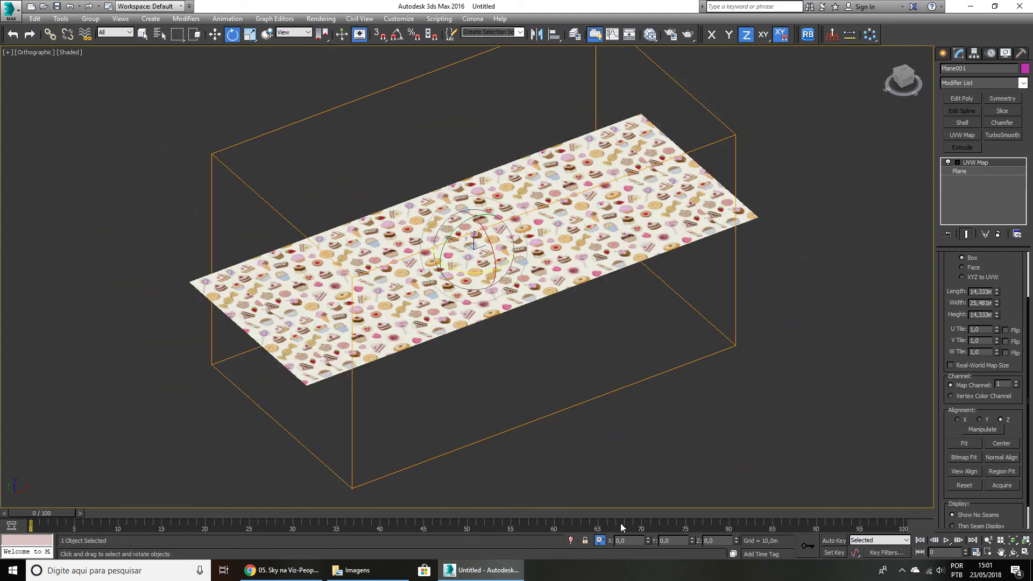
type("90")
key("Return")
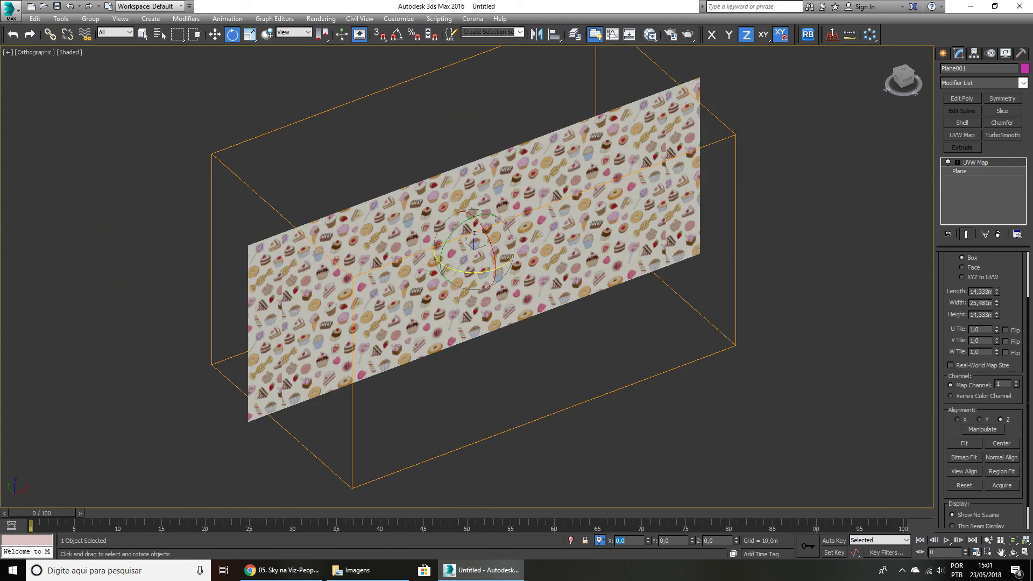
Try to raise the upright plane along the Z axis above the grid.
middle_click_drag(556, 336, 587, 314)
key("w")
middle_click_drag(529, 263, 542, 229, "alt")
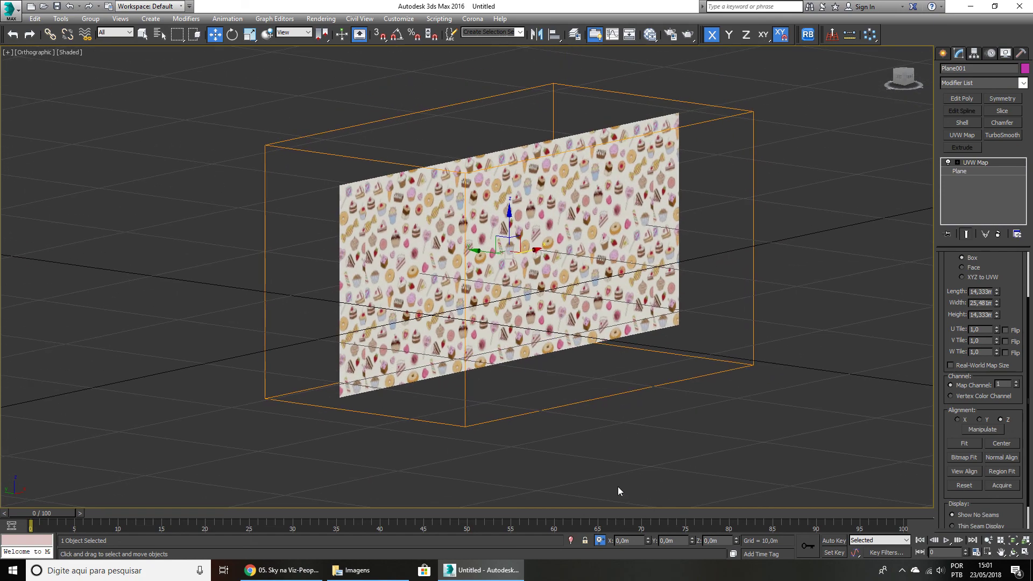
left_click_drag(509, 226, 546, 121)
key("ctrl+z")
middle_click_drag(544, 271, 594, 326, "alt")
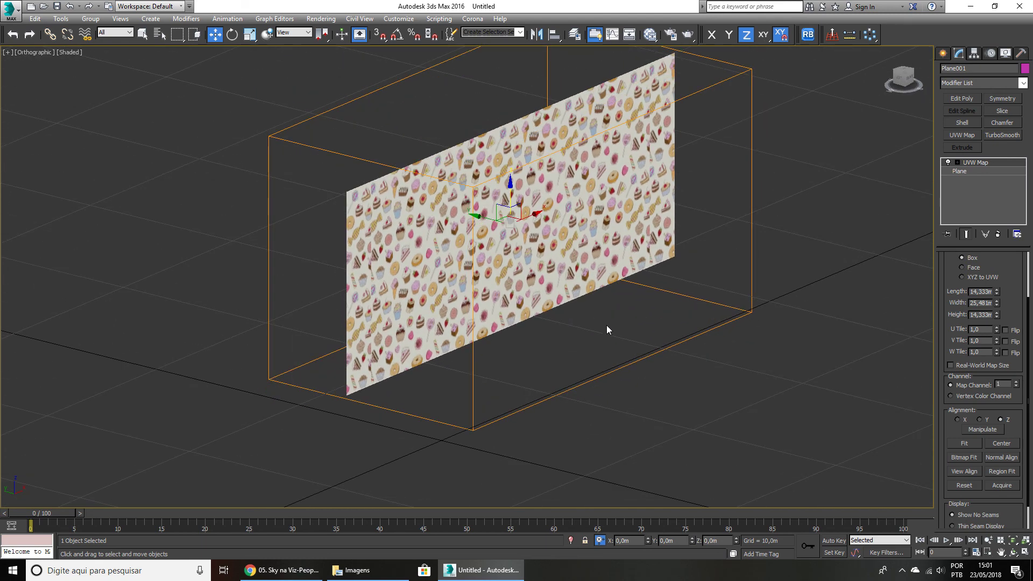
Draw a helper plane flat on the grid in front of the upright candy plane.
right_click(607, 325, "ctrl")
left_click(630, 295)
left_click_drag(665, 294, 640, 389)
right_click(644, 306)
Align the upright plane to the helper plane in Z only, matching its Minimum to the target's Center.
key("alt+a")
left_click(634, 238)
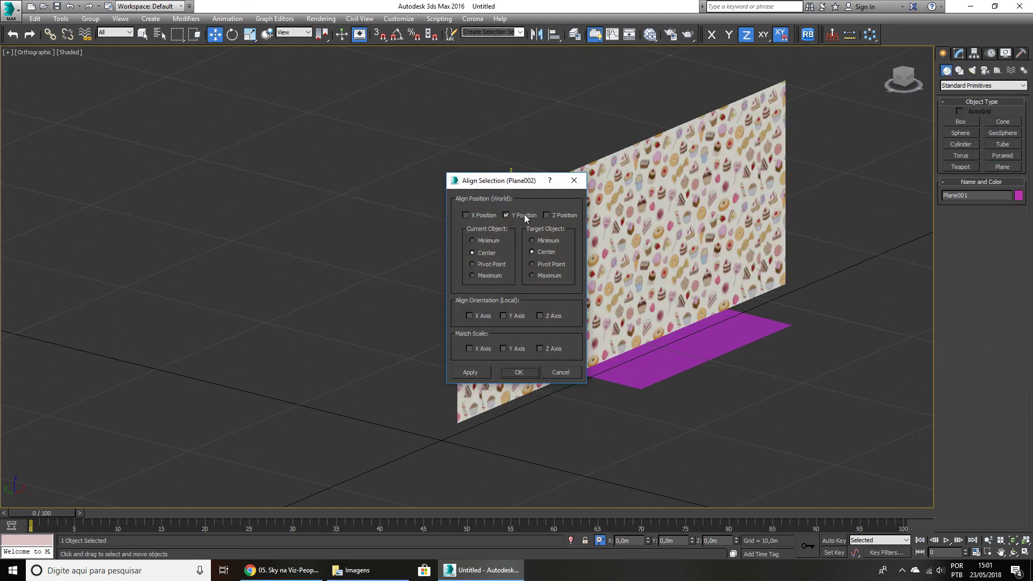
left_click(554, 218)
left_click(487, 240)
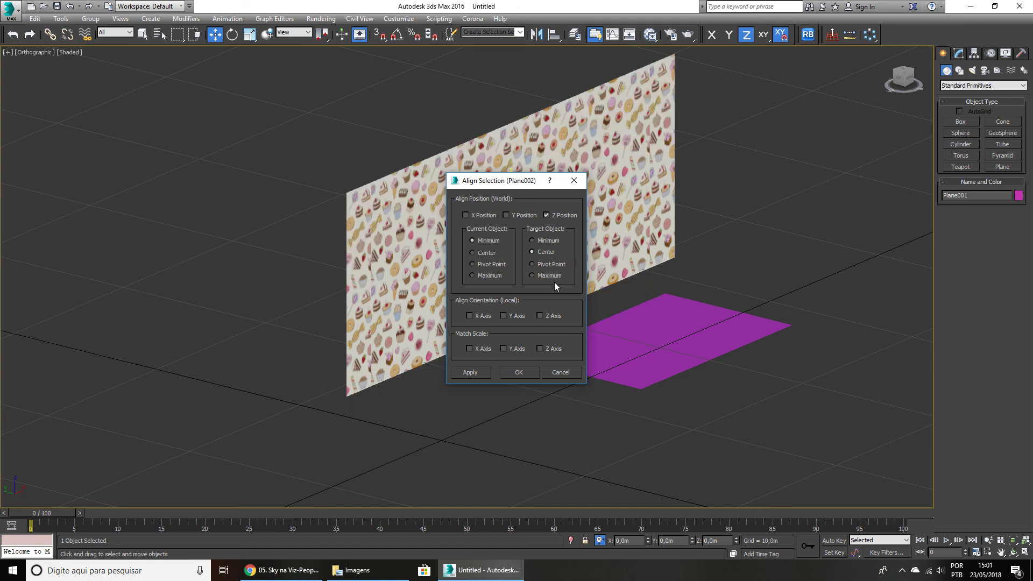
left_click(511, 372)
Delete the helper plane and reselect the upright candy plane.
left_click(607, 346)
key("Delete")
left_click(523, 257)
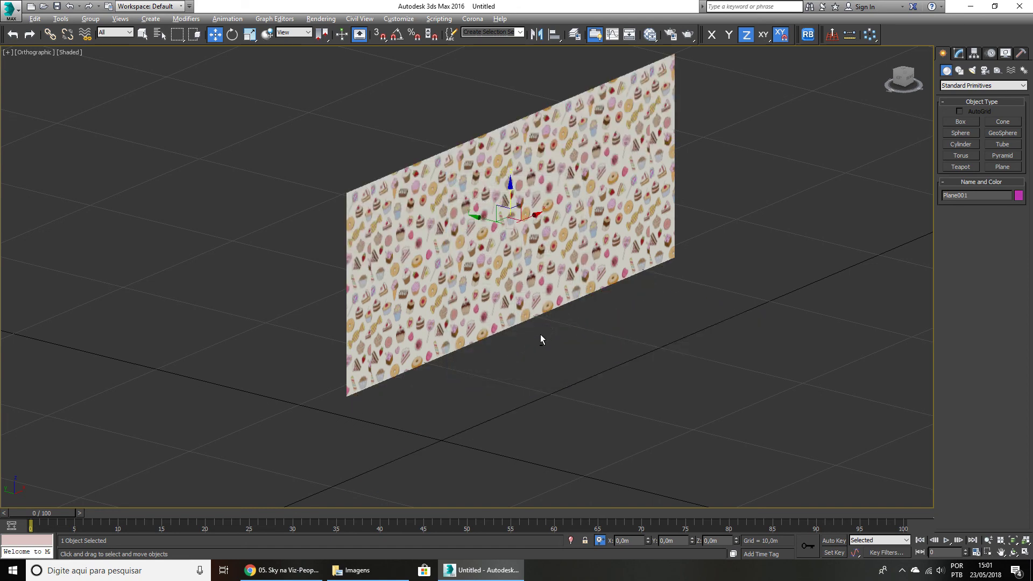
Examine how the candy pattern joins where the texture repeats on the upright plane, and reopen the material editor.
scroll(515, 347, "up", 5)
middle_click_drag(498, 265, 419, 279)
scroll(463, 245, "up", 5)
scroll(483, 284, "down", 5)
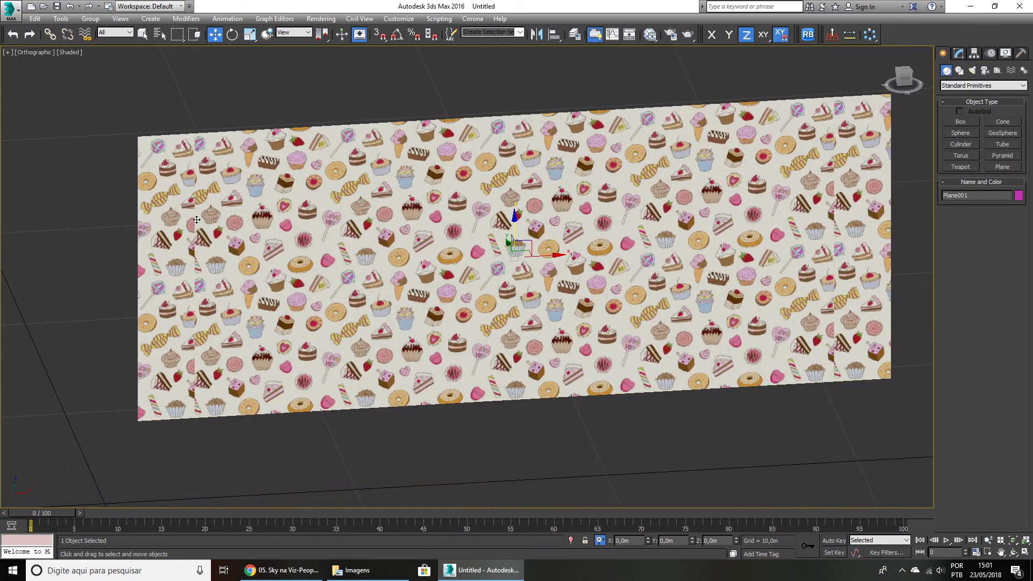
scroll(196, 219, "up", 3)
middle_click_drag(192, 154, 202, 100)
scroll(203, 70, "up", 3)
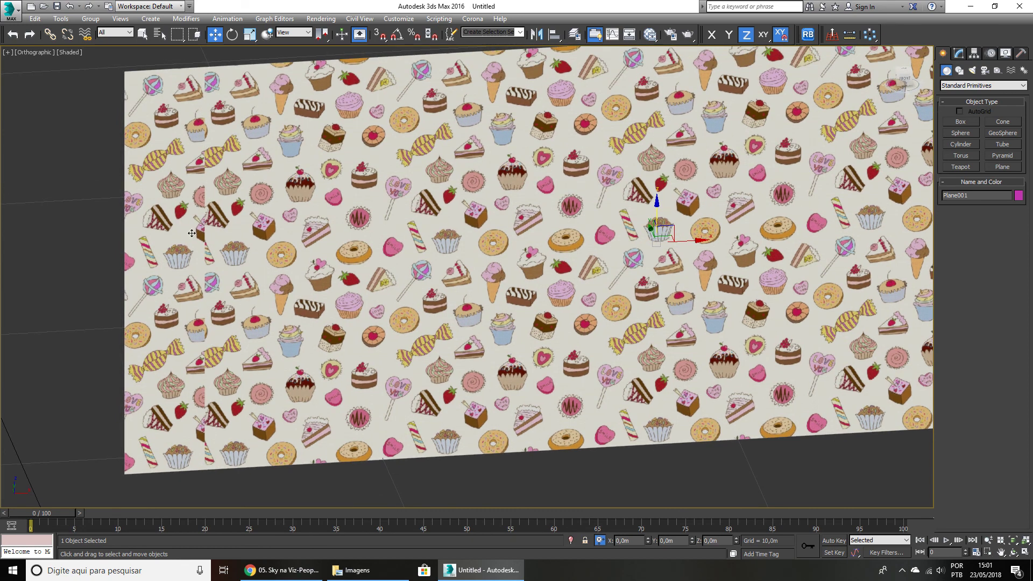
middle_click_drag(235, 141, 230, 152)
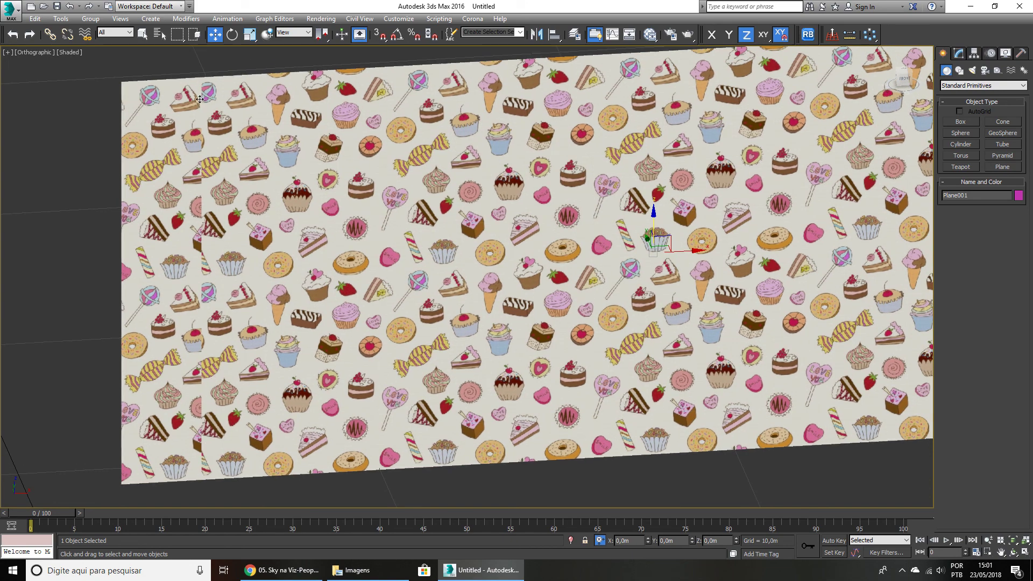
left_click(650, 34)
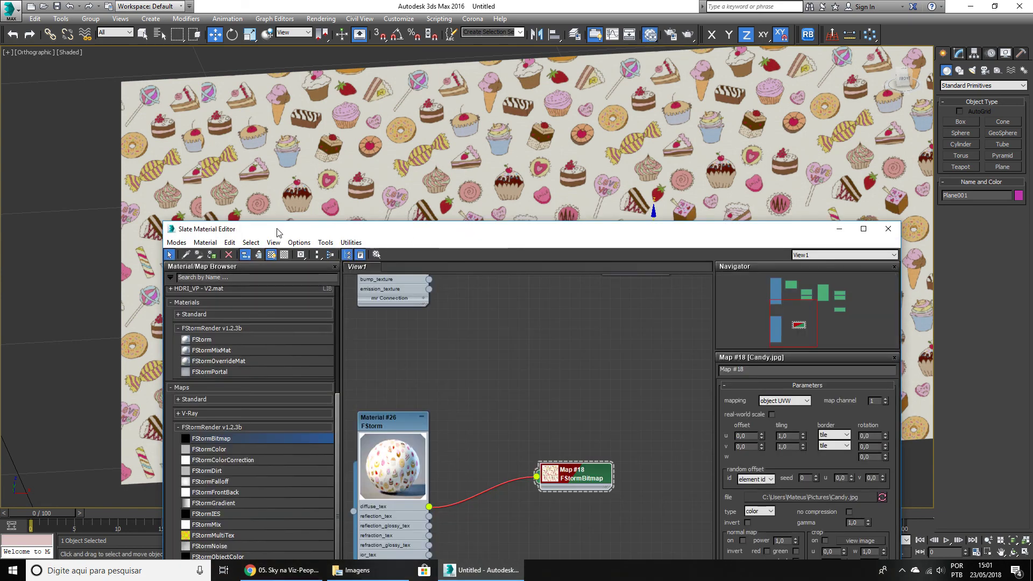
left_click_drag(276, 231, 361, 81)
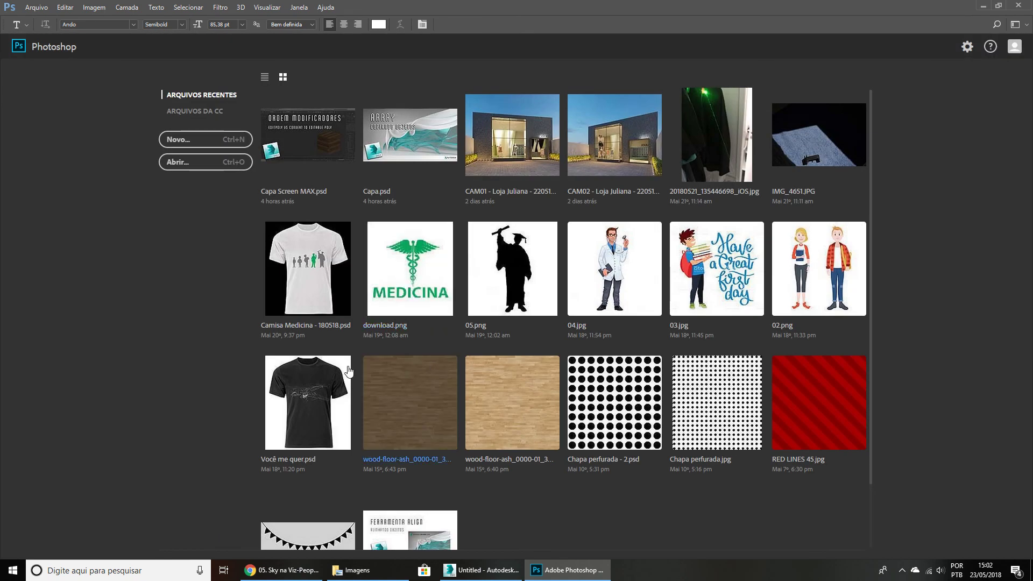
Open Candy.jpg from the Imagens folder in Photoshop without colour management and activate the Move tool.
left_click(351, 570)
left_click_drag(483, 141, 158, 317)
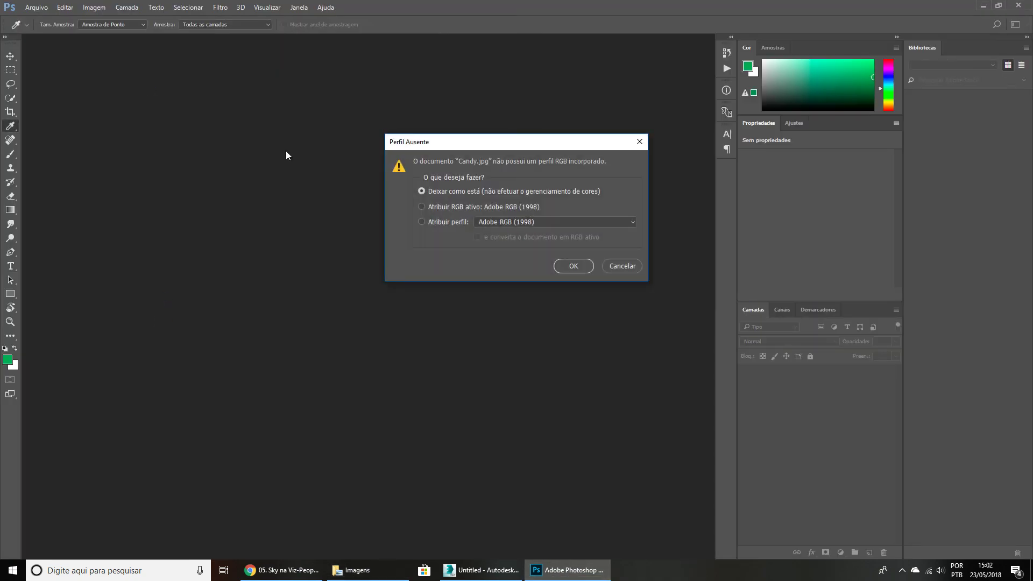
left_click(574, 266)
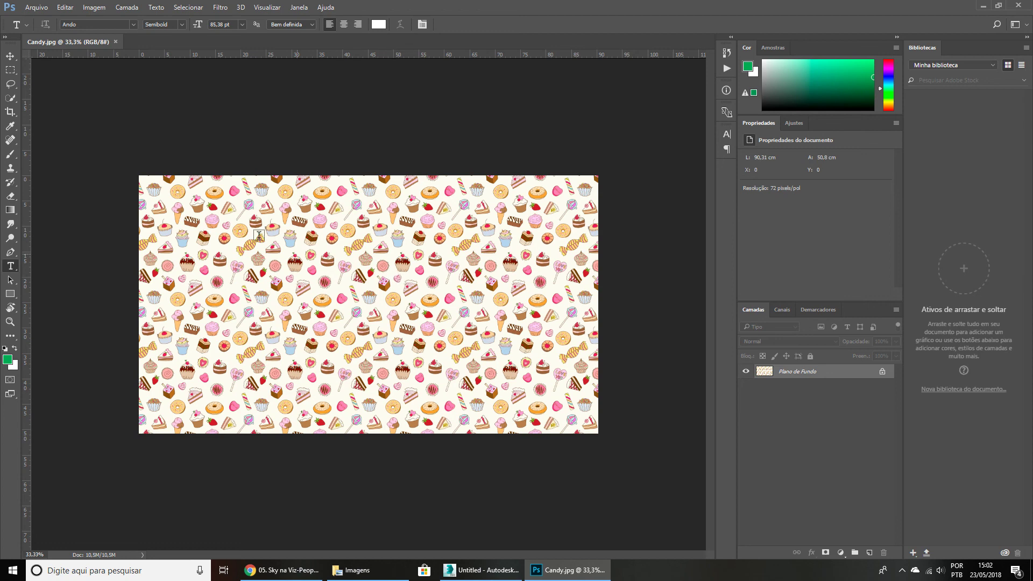
left_click(10, 56)
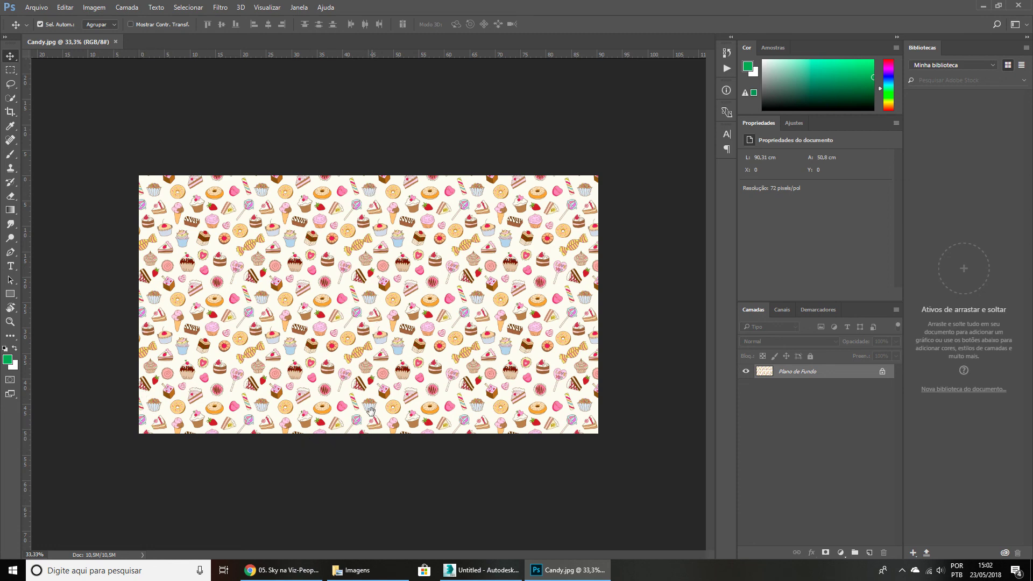
Examine how the candy pattern is cut at the image's right and left edges at close range.
key("z")
left_click_drag(599, 289, 571, 293)
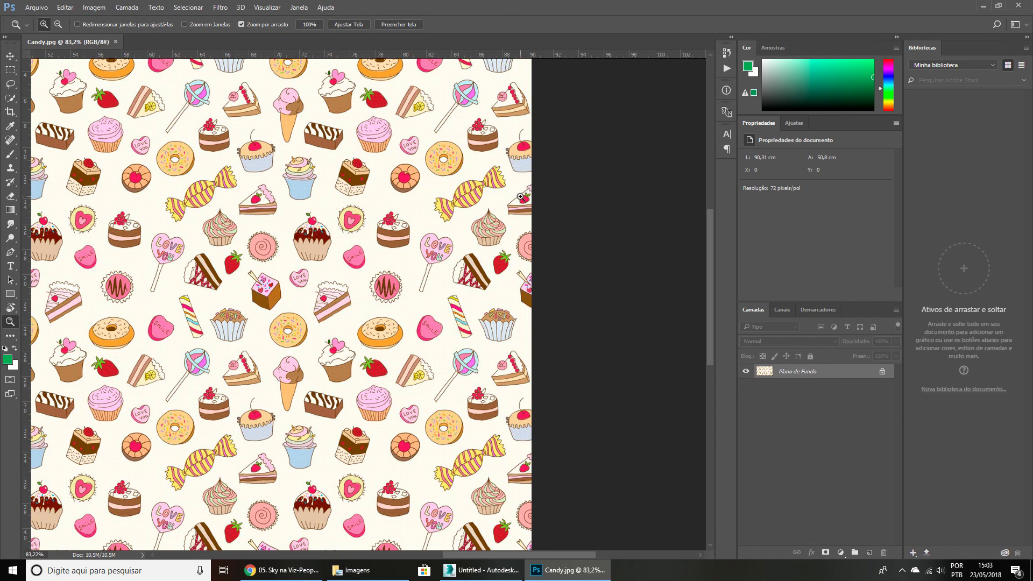
left_click_drag(293, 208, 592, 195)
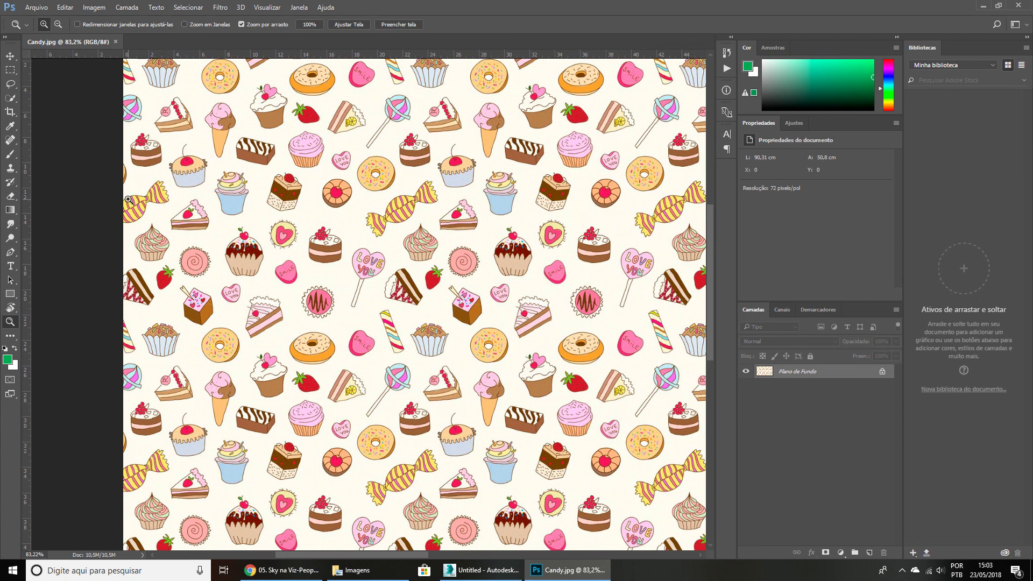
Switch to 3ds Max to examine the seam on the candy plane, and return to the full Candy.jpg image in Photoshop.
left_click(514, 570)
scroll(213, 94, "up", 3)
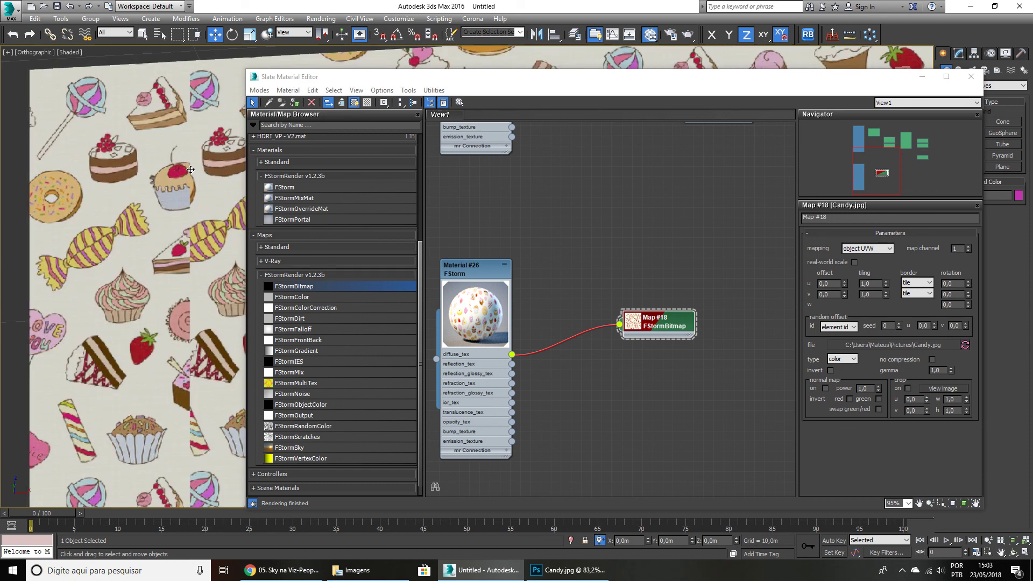
scroll(187, 238, "up", 2)
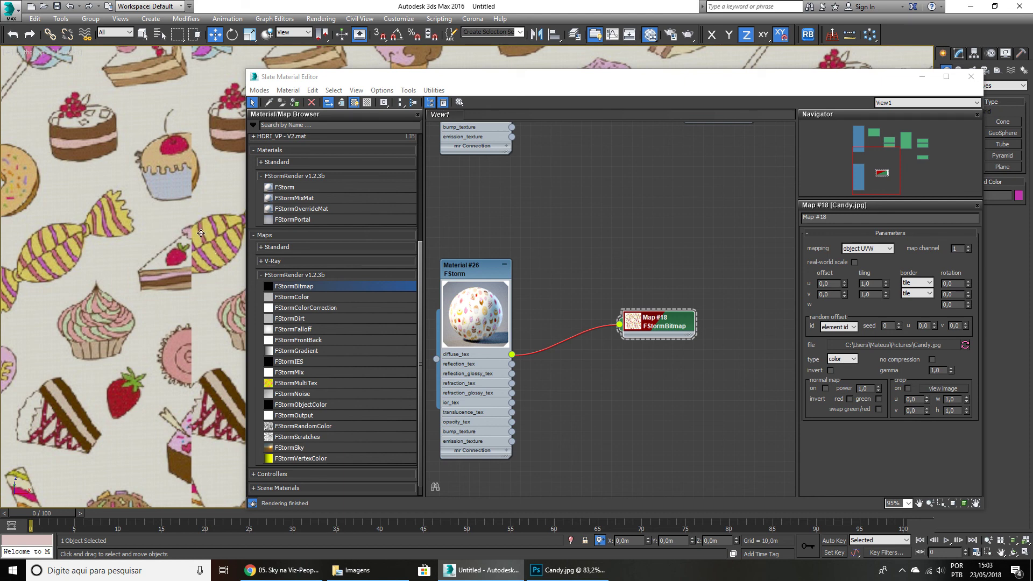
scroll(201, 233, "down", 3)
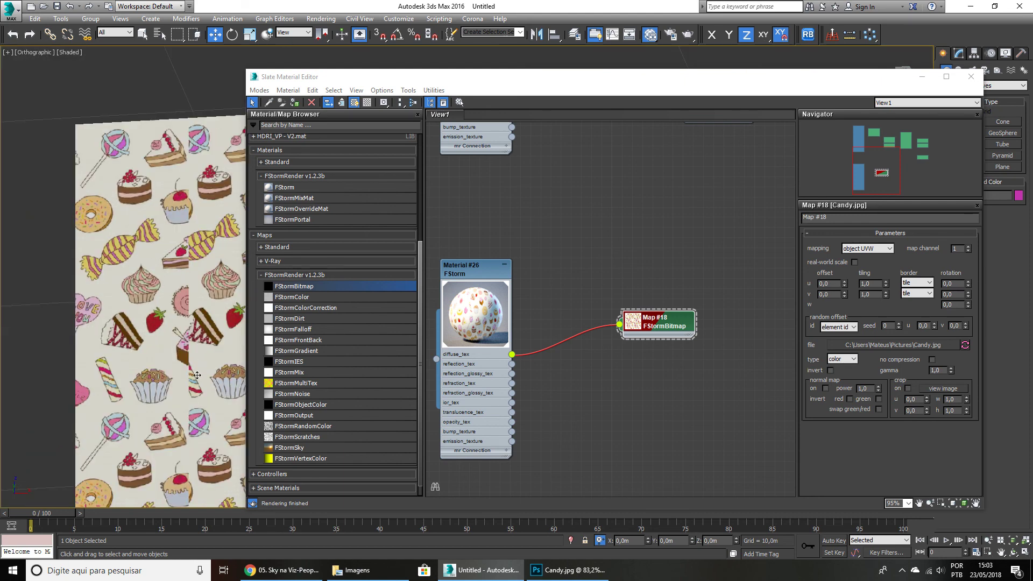
left_click(569, 569)
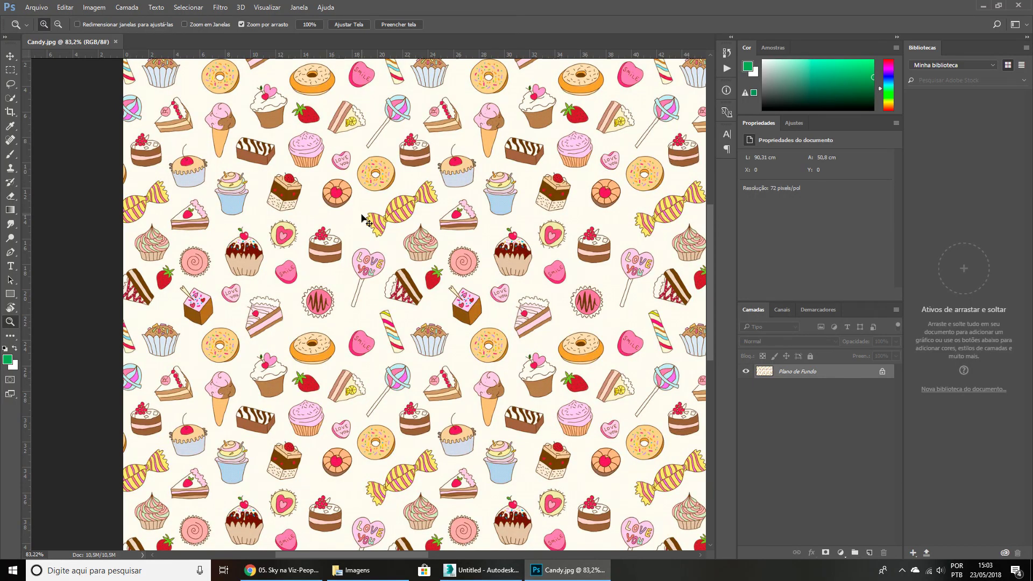
key("ctrl+0")
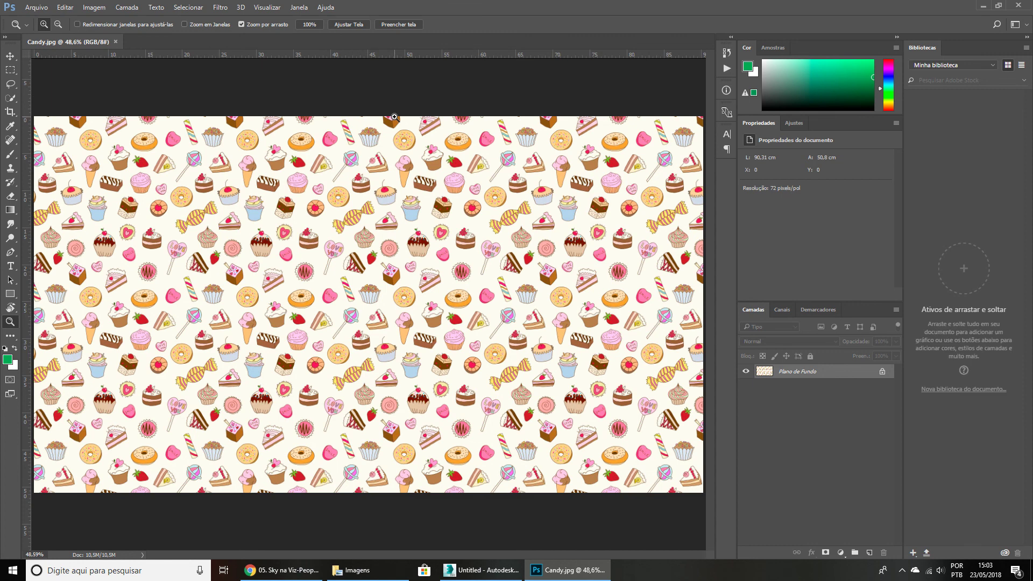
Check the image's pixel dimensions in the Image Size dialog and leave it without changes.
left_click(73, 9)
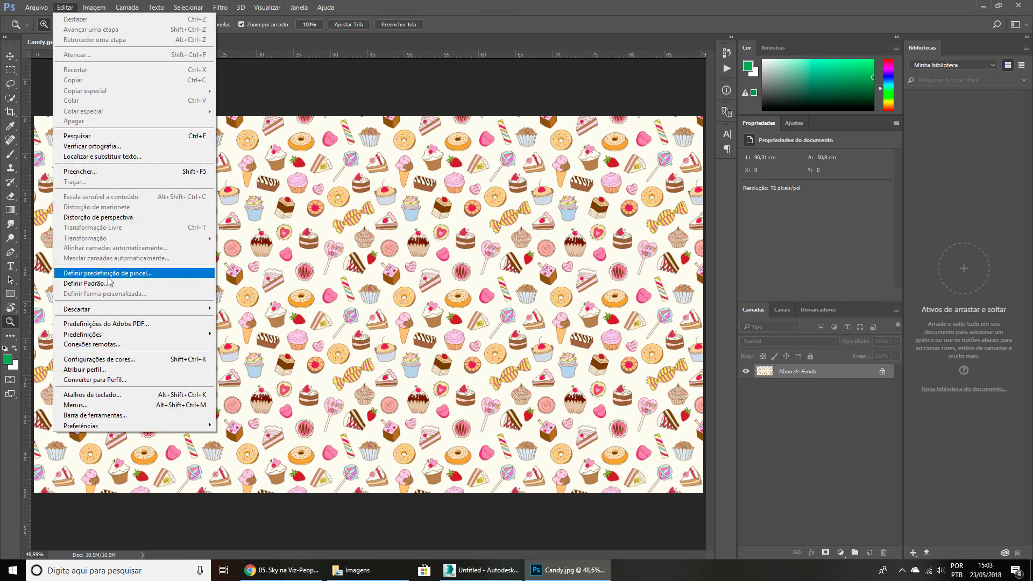
left_click(94, 7)
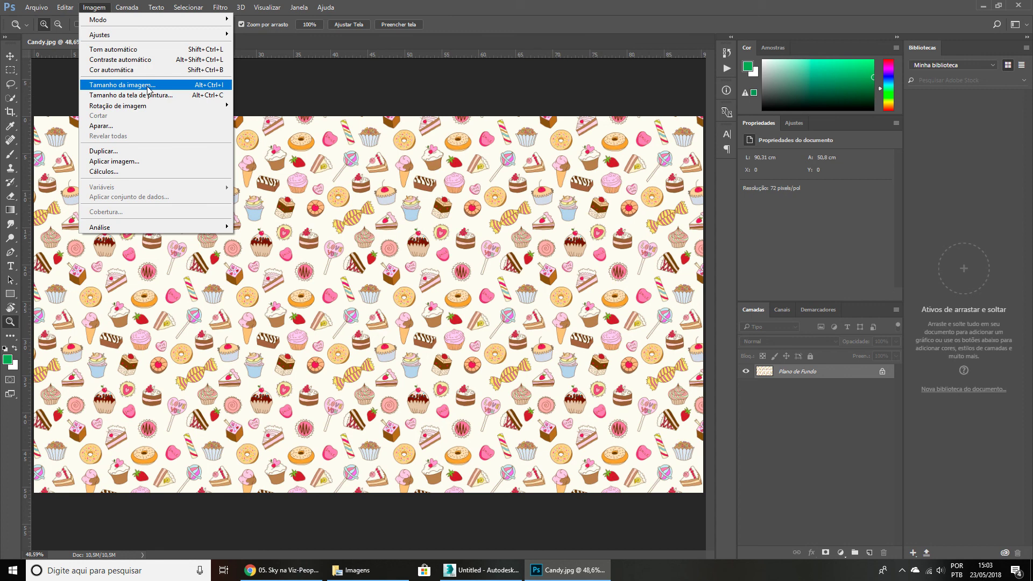
left_click(411, 17)
key("ctrl+alt+i")
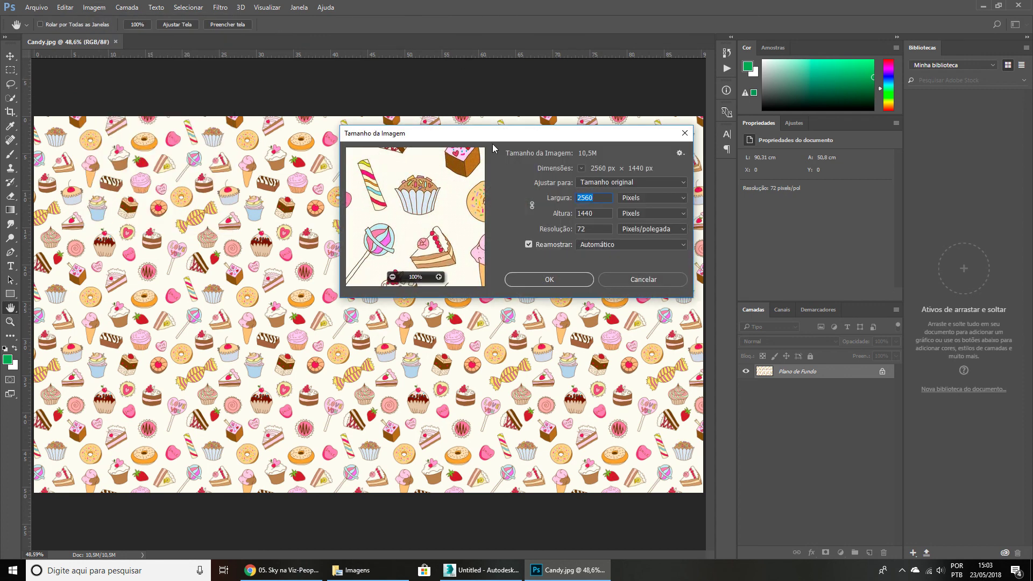
left_click_drag(557, 141, 429, 172)
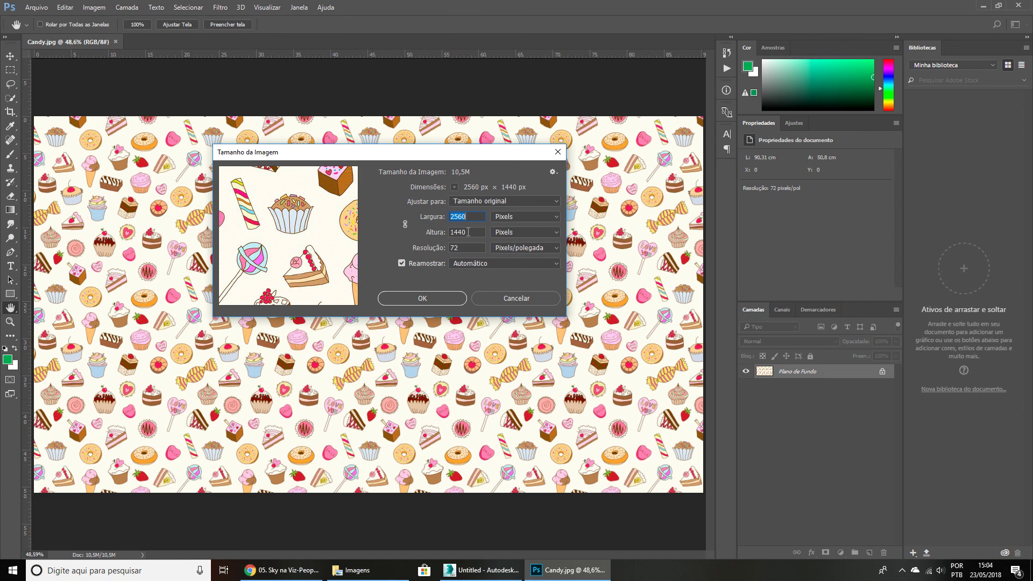
left_click(505, 298)
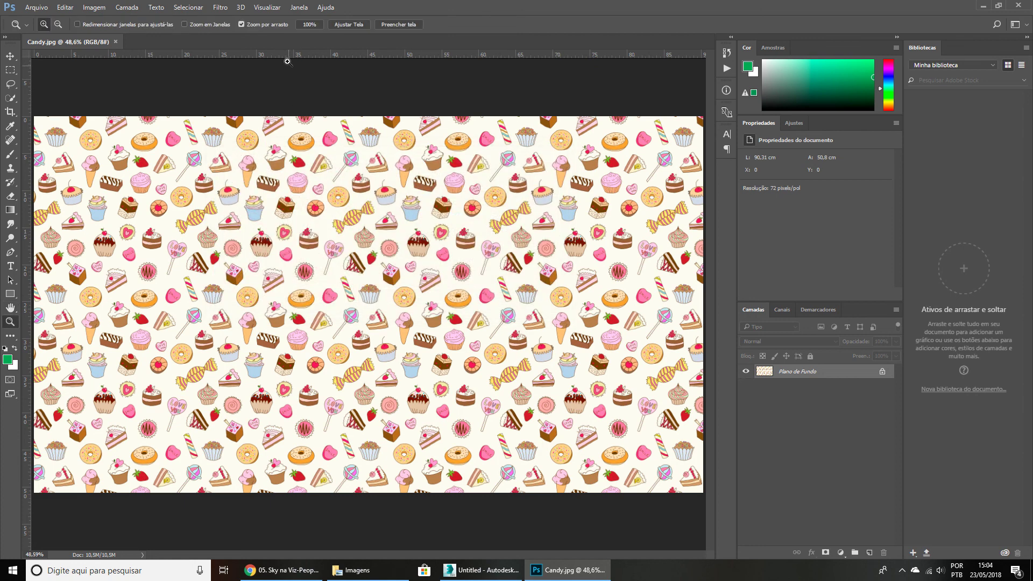
Start the Offset filter and preview a horizontal shift of +650 and +1138 pixels with opposite-side wrapping.
left_click(220, 7)
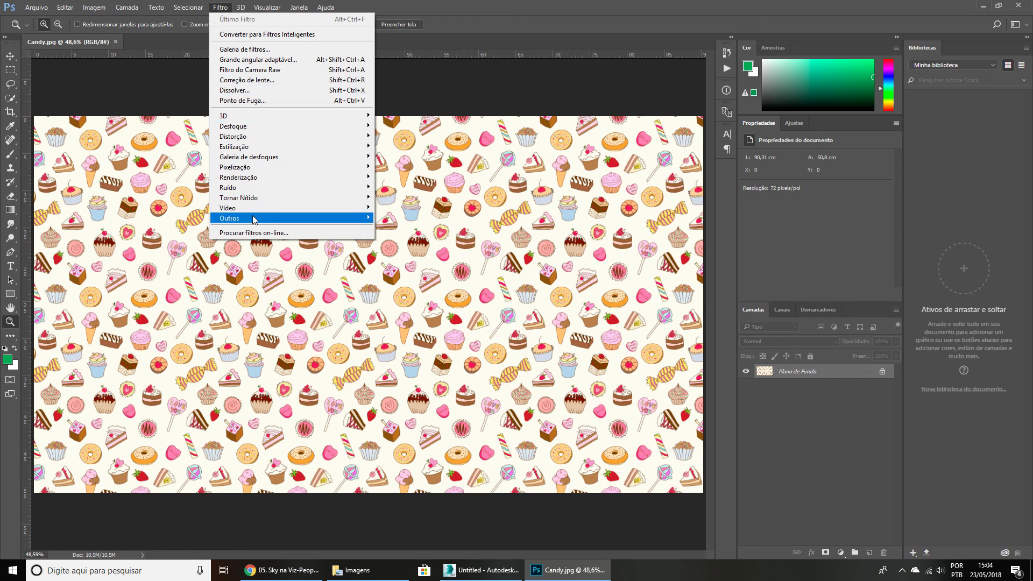
mouse_move(254, 218)
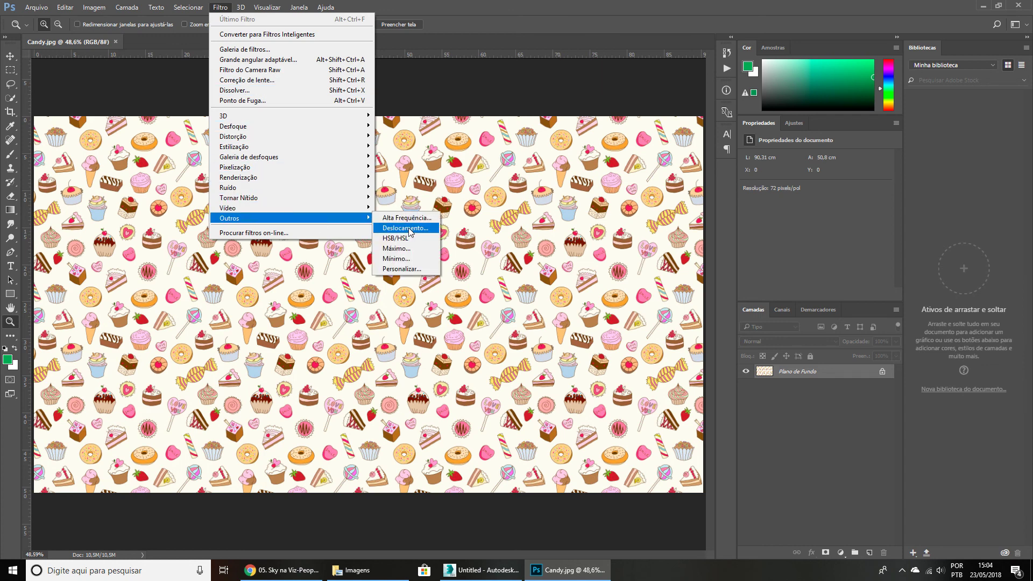
left_click(408, 230)
left_click_drag(478, 146, 347, 228)
key("Up")
key("Up")
key("Up")
key("Up")
key("Up")
key("Up")
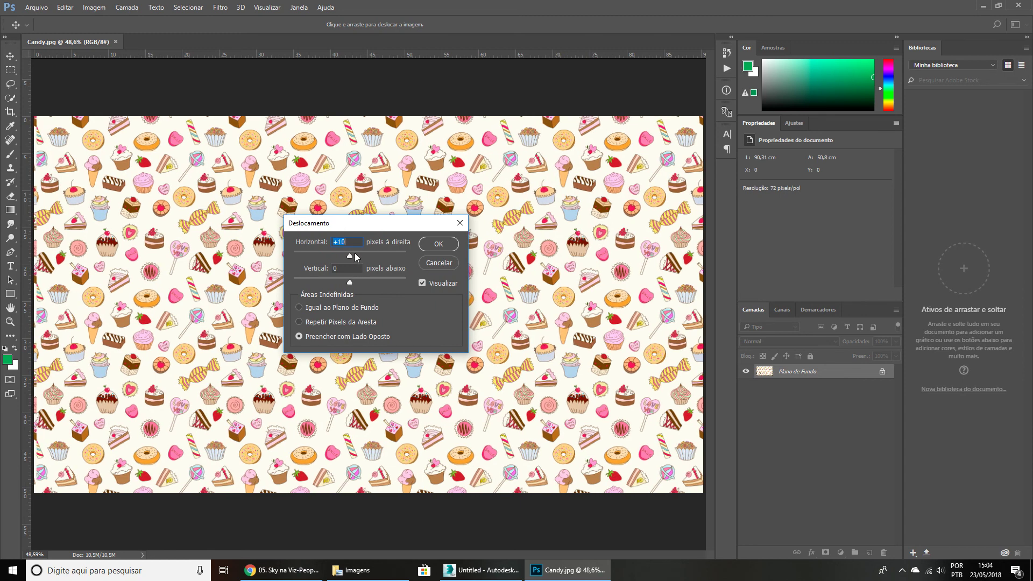
left_click(355, 255)
left_click_drag(355, 257, 359, 259)
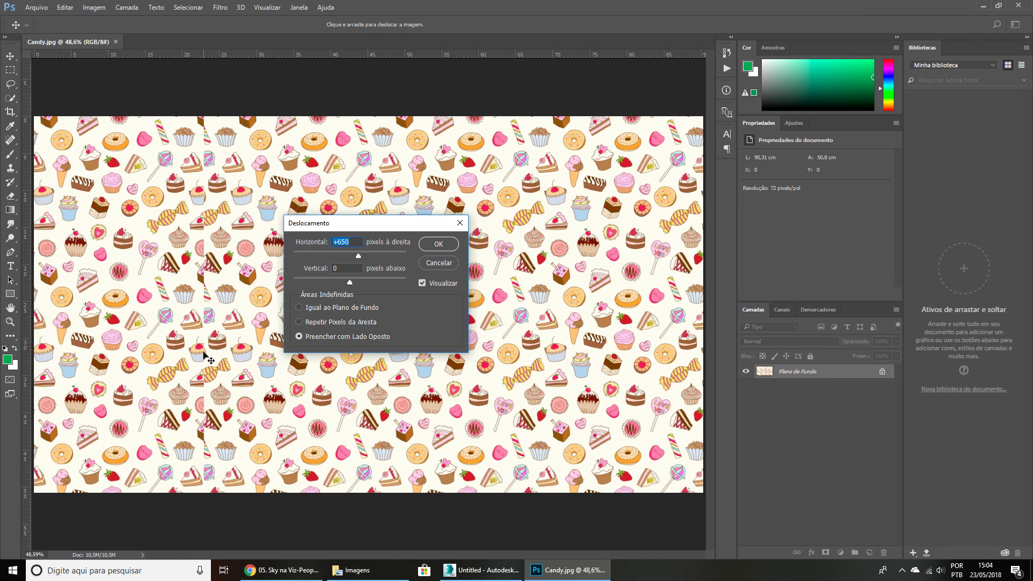
left_click_drag(359, 258, 364, 255)
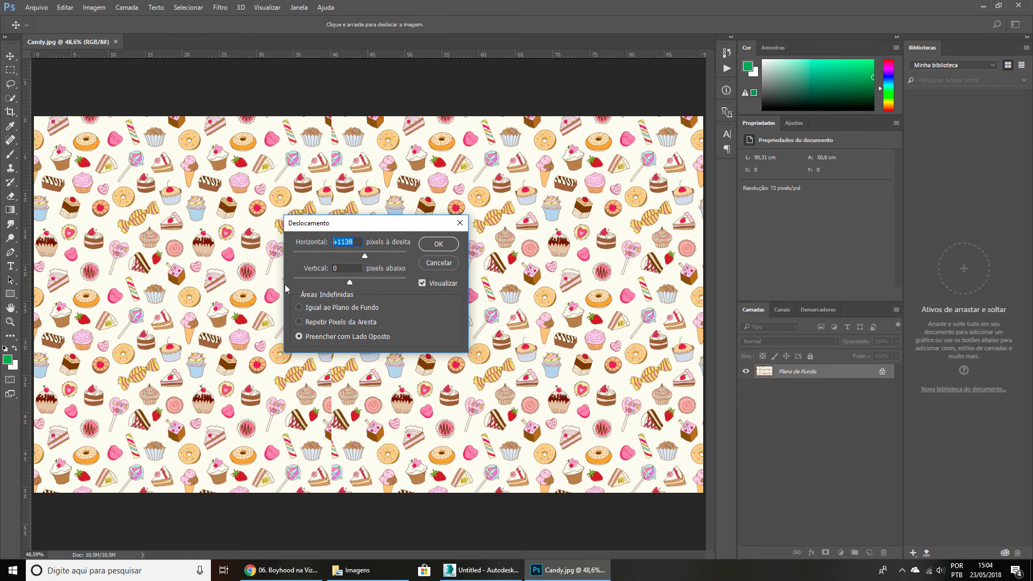
Apply the offset with 1280 pixels horizontally and 720 pixels vertically.
type("1280")
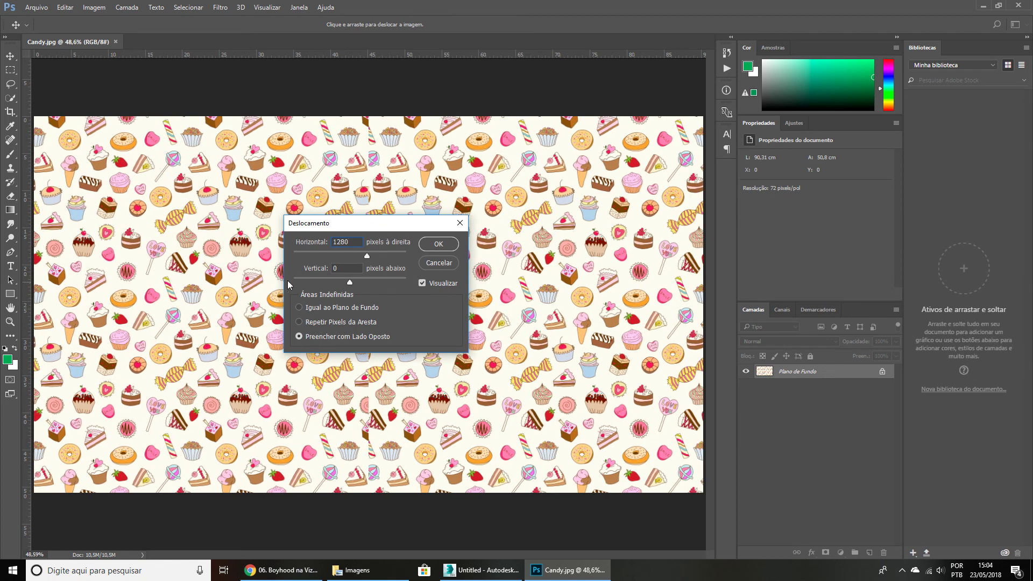
left_click_drag(391, 231, 612, 227)
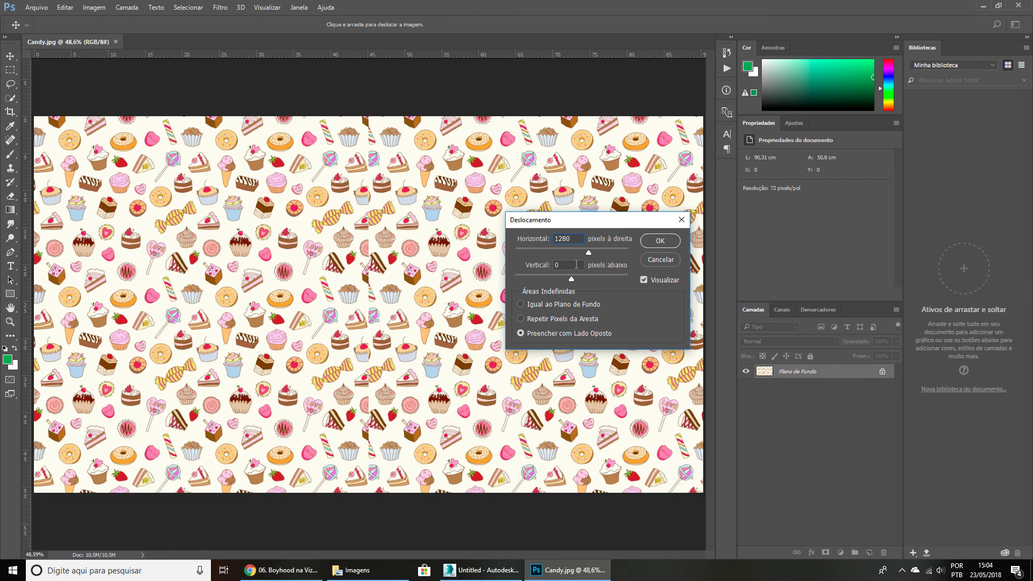
type("20")
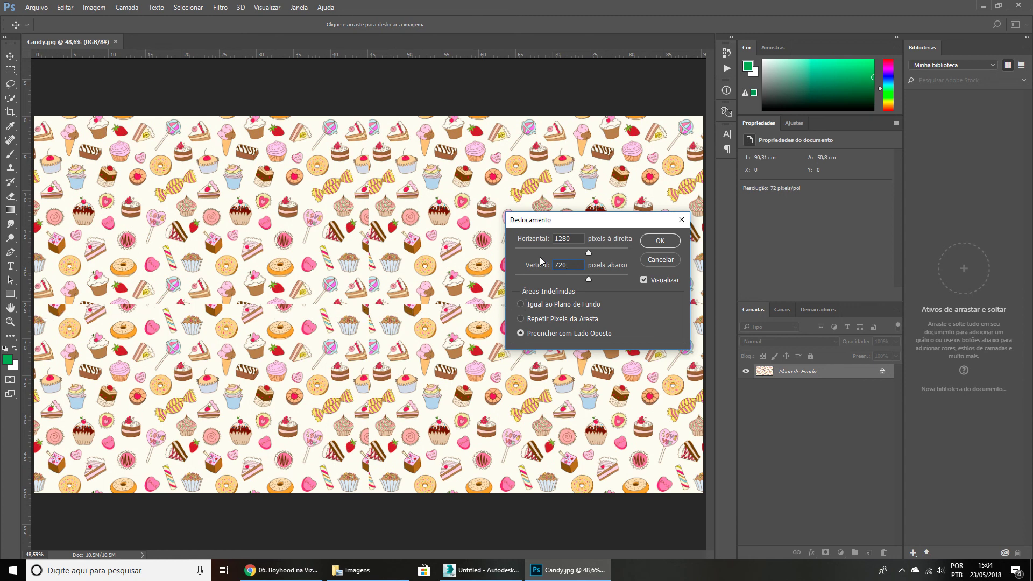
left_click(660, 241)
key("z")
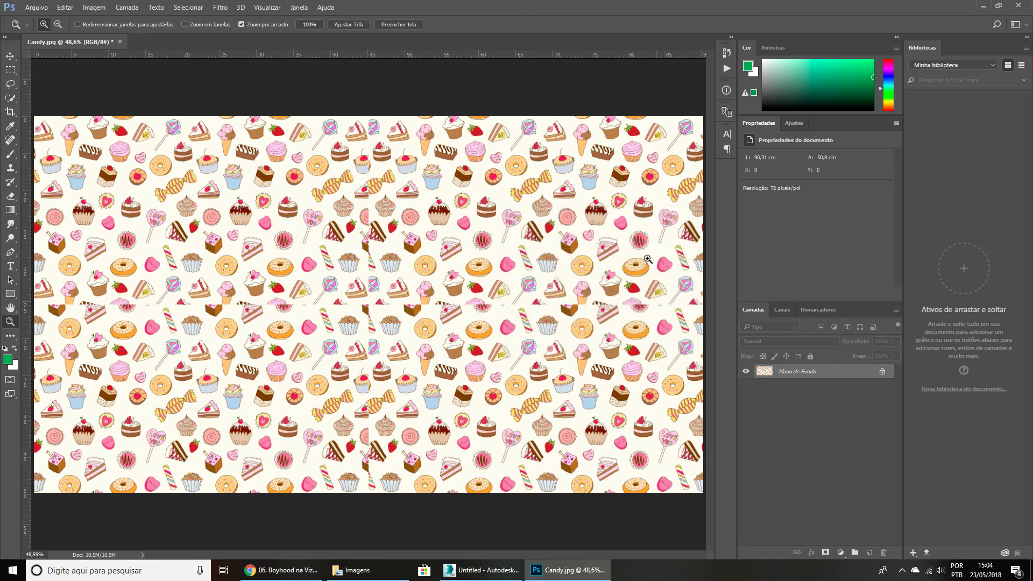
Unlock the background layer and inspect the vertical seam through the middle of the image.
left_click(883, 372)
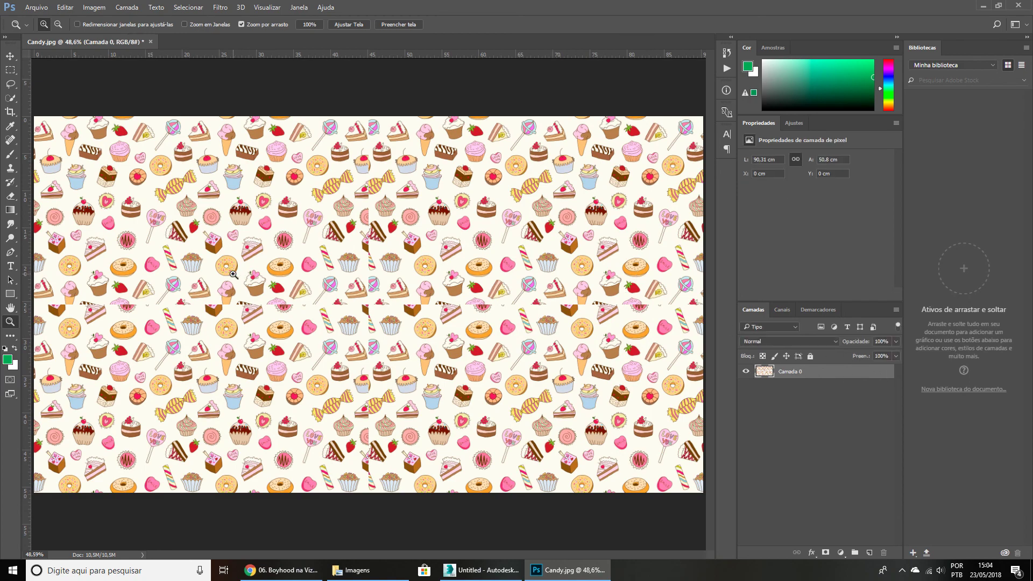
left_click_drag(370, 128, 359, 180)
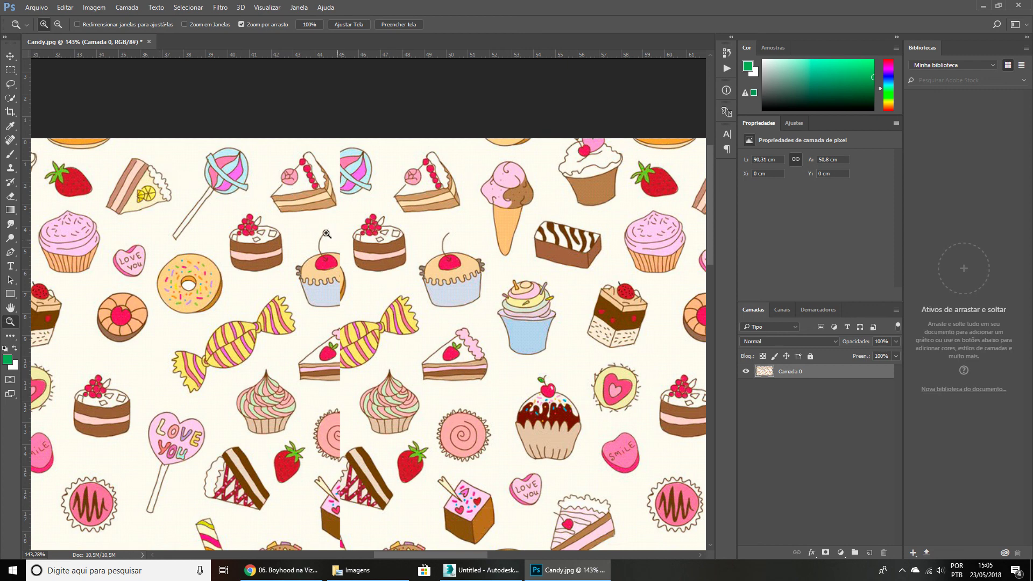
left_click_drag(301, 282, 324, 164)
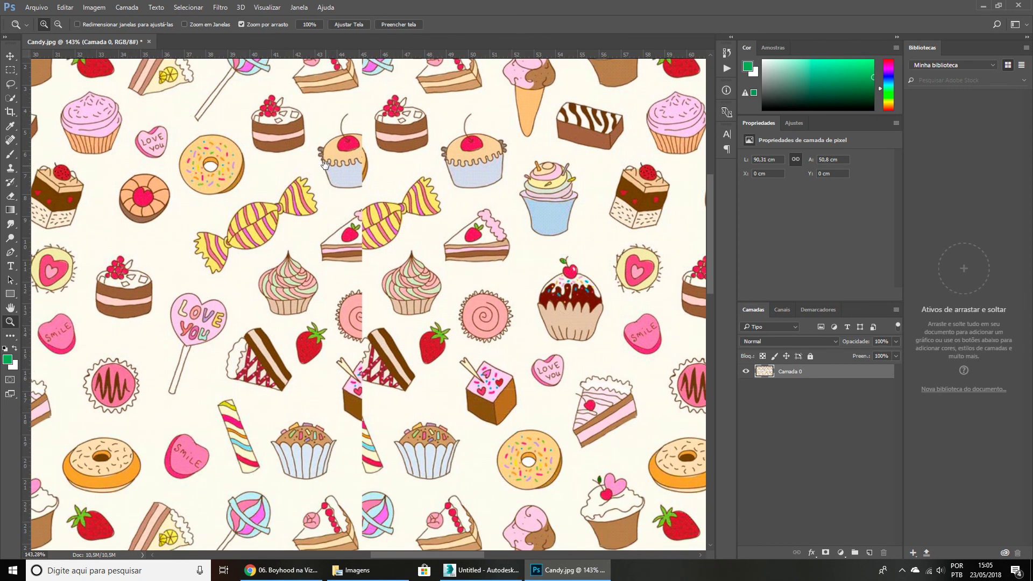
scroll(351, 310, "down", 2)
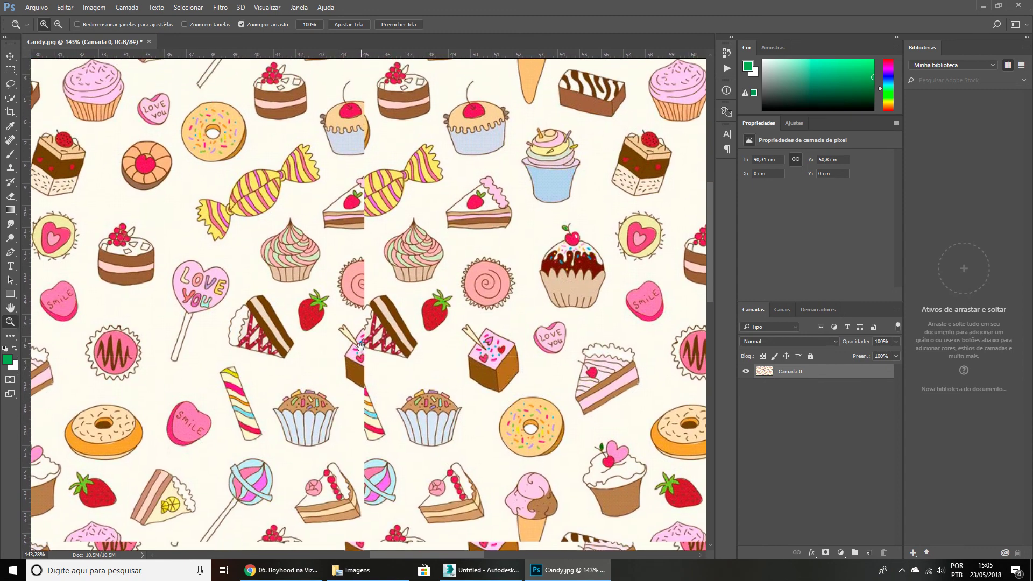
left_click_drag(358, 359, 359, 404)
left_click_drag(360, 218, 347, 318)
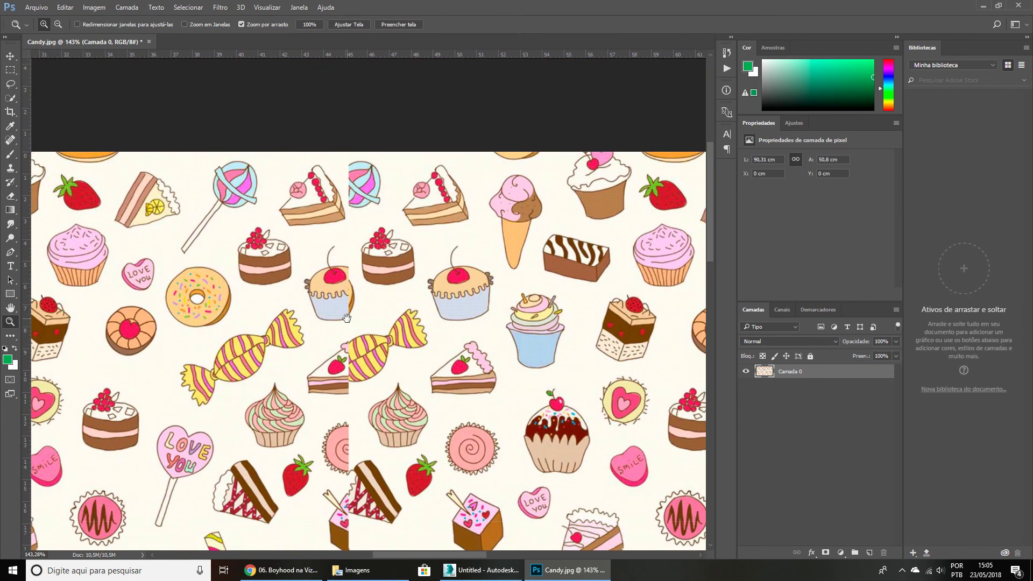
Sample the cream background colour for a smaller brush and paint out the cut lollipop at the top of the vertical seam.
key("b")
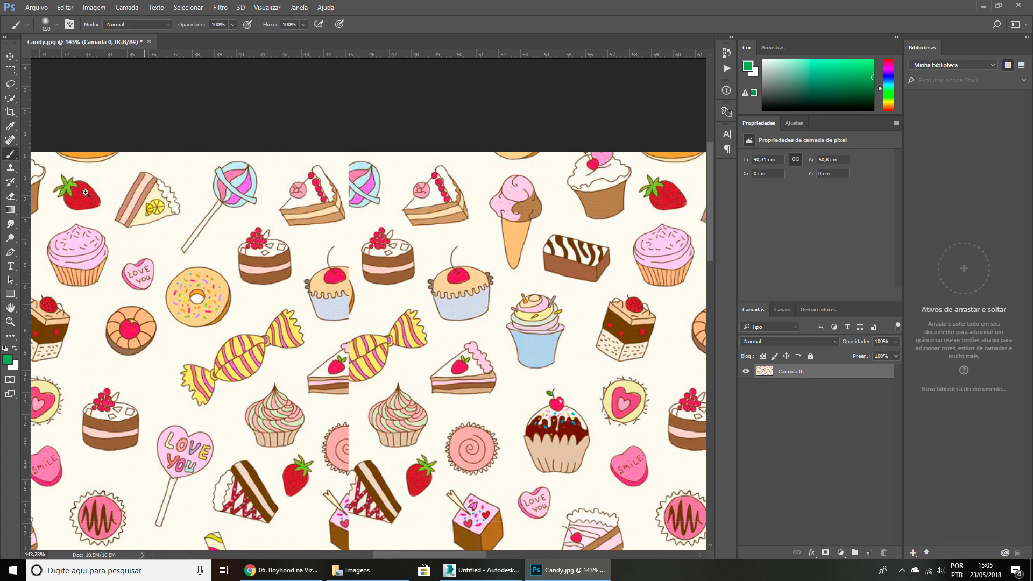
left_click(161, 243, "alt")
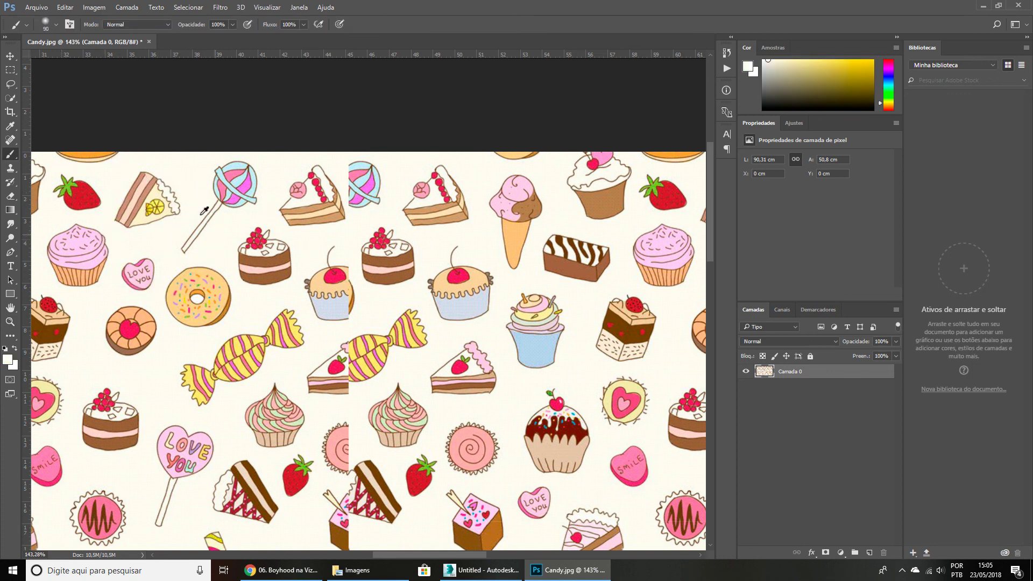
key("bracketleft")
left_click_drag(390, 183, 355, 172)
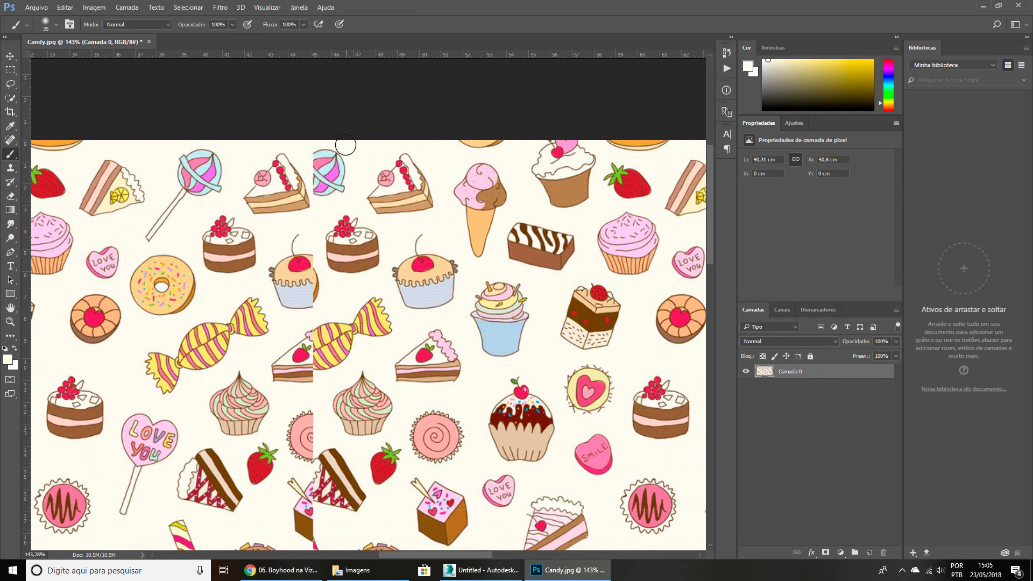
mouse_move(346, 170)
left_mouse_down()
mouse_move(340, 185)
mouse_move(320, 157)
mouse_move(326, 189)
left_mouse_up()
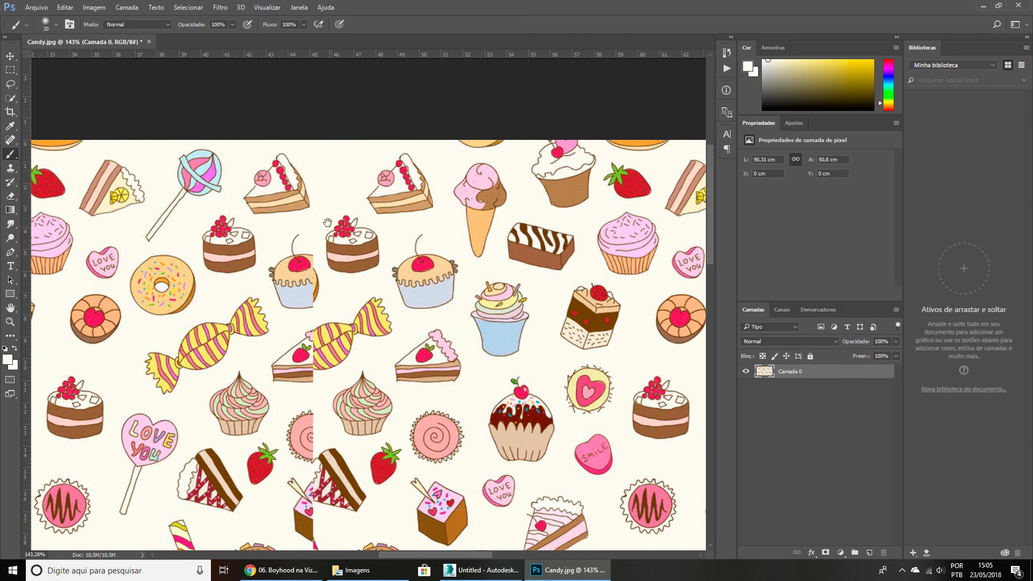
Paint cream over the cut sweets down the upper half of the vertical seam and just across the horizontal seam, adjusting the brush size.
scroll(332, 215, "down", 5)
scroll(334, 205, "left", 1)
mouse_move(335, 193)
left_mouse_down()
mouse_move(326, 186)
mouse_move(338, 161)
mouse_move(321, 125)
mouse_move(296, 167)
mouse_move(302, 175)
mouse_move(321, 153)
mouse_move(317, 175)
left_mouse_up()
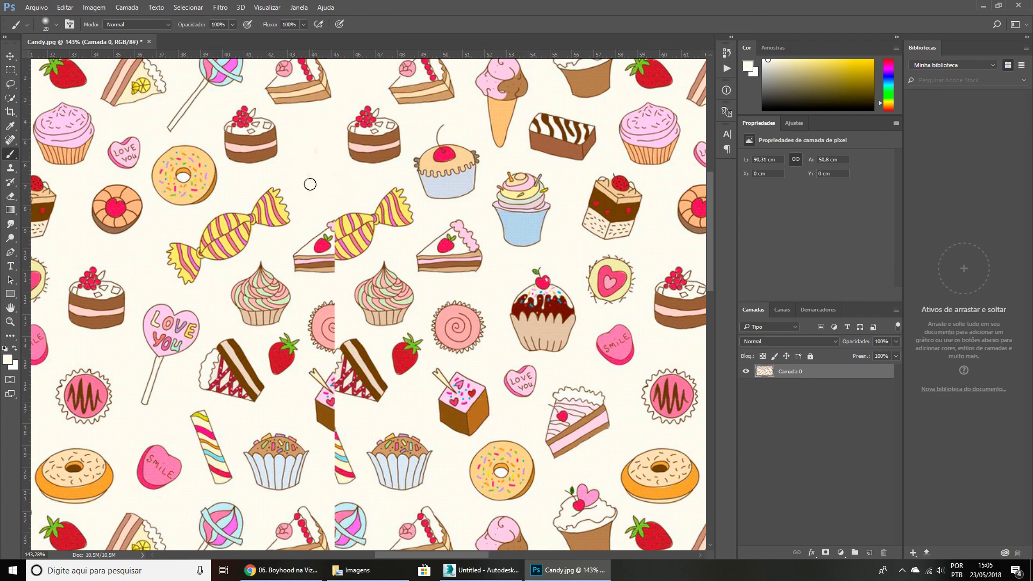
mouse_move(312, 194)
left_mouse_down()
mouse_move(314, 144)
mouse_move(393, 148)
mouse_move(404, 167)
mouse_move(411, 161)
mouse_move(343, 209)
mouse_move(304, 215)
mouse_move(293, 201)
mouse_move(357, 165)
mouse_move(348, 203)
mouse_move(362, 185)
mouse_move(348, 161)
mouse_move(334, 226)
mouse_move(326, 217)
mouse_move(333, 234)
mouse_move(349, 198)
mouse_move(336, 288)
mouse_move(372, 250)
mouse_move(376, 275)
mouse_move(342, 320)
mouse_move(363, 381)
mouse_move(368, 268)
mouse_move(362, 323)
mouse_move(352, 194)
left_mouse_up()
key("bracketright")
key("space")
key("bracketleft")
key("bracketleft")
mouse_move(359, 274)
left_mouse_down()
mouse_move(357, 285)
mouse_move(367, 279)
mouse_move(381, 295)
left_mouse_up()
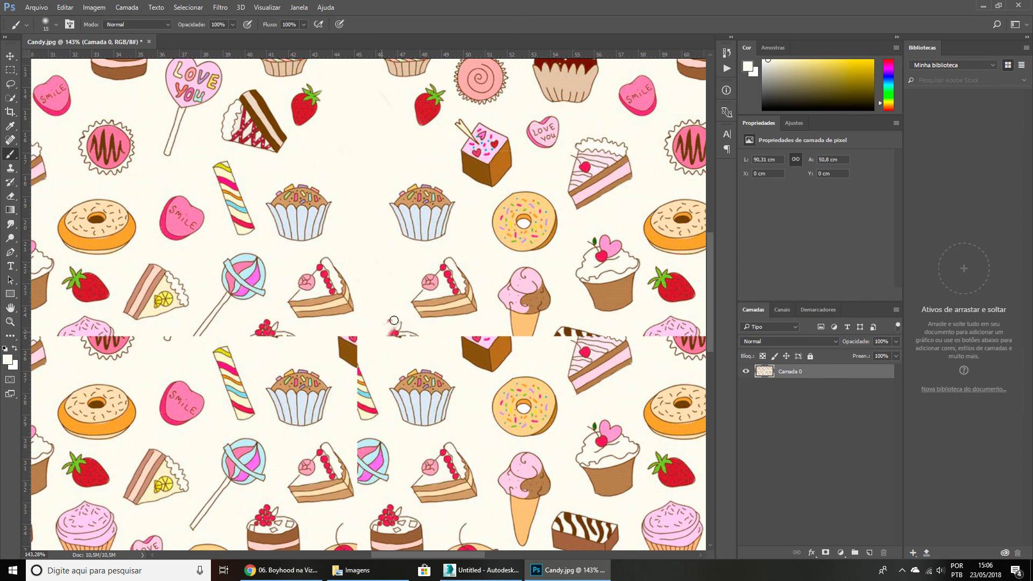
mouse_move(394, 329)
left_mouse_down()
mouse_move(362, 344)
mouse_move(352, 372)
mouse_move(359, 397)
mouse_move(373, 399)
mouse_move(357, 232)
left_mouse_up()
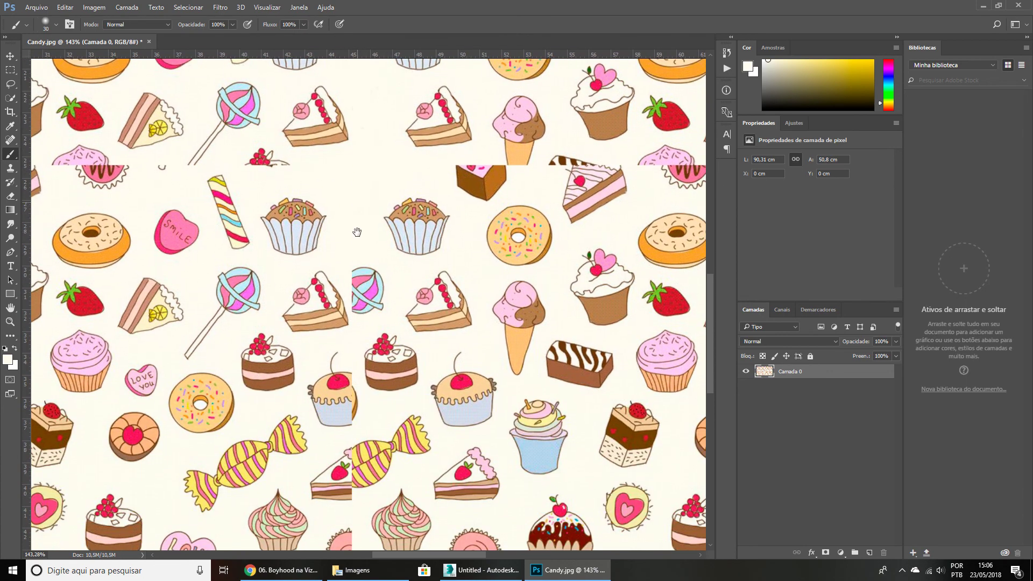
Paint cream over the cut sweets down the lower half of the vertical seam, undoing the stroke that covers the intact strawberry.
left_click_drag(355, 278, 379, 315)
mouse_move(357, 376)
left_mouse_down()
mouse_move(376, 371)
mouse_move(339, 425)
mouse_move(311, 380)
mouse_move(335, 390)
mouse_move(321, 397)
mouse_move(390, 344)
mouse_move(376, 350)
mouse_move(417, 376)
mouse_move(385, 386)
mouse_move(397, 380)
mouse_move(346, 251)
mouse_move(302, 337)
mouse_move(312, 306)
mouse_move(330, 337)
mouse_move(360, 293)
mouse_move(376, 295)
mouse_move(380, 277)
mouse_move(396, 294)
mouse_move(408, 271)
mouse_move(398, 294)
left_mouse_up()
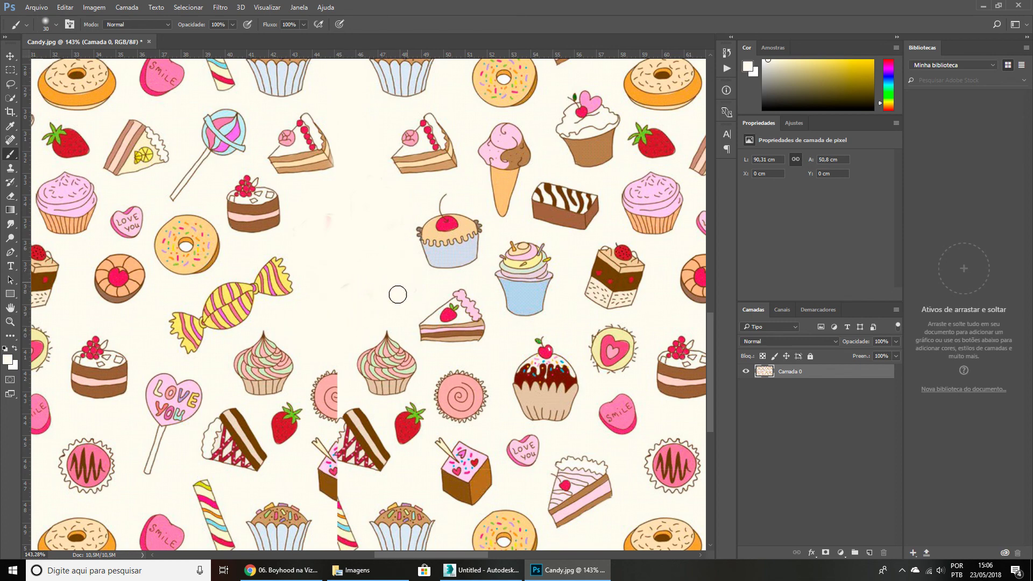
mouse_move(371, 329)
left_mouse_down()
mouse_move(358, 232)
mouse_move(318, 277)
mouse_move(325, 377)
mouse_move(322, 316)
left_mouse_up()
mouse_move(331, 399)
left_mouse_down()
mouse_move(344, 428)
mouse_move(336, 342)
mouse_move(361, 309)
mouse_move(377, 347)
mouse_move(399, 302)
left_mouse_up()
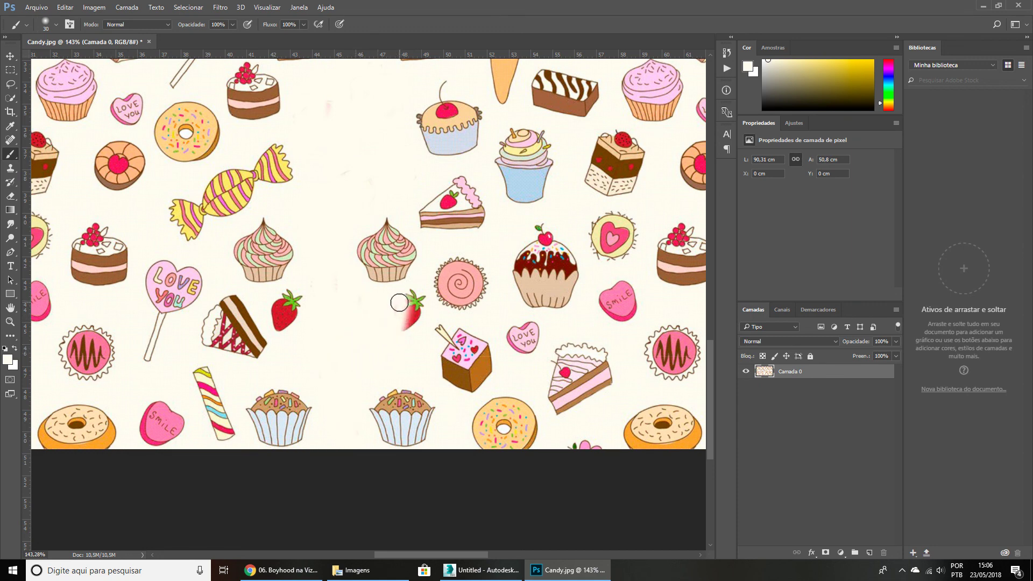
key("ctrl+z")
mouse_move(342, 284)
left_mouse_down()
mouse_move(347, 436)
mouse_move(344, 396)
mouse_move(321, 366)
mouse_move(319, 277)
mouse_move(311, 294)
left_mouse_up()
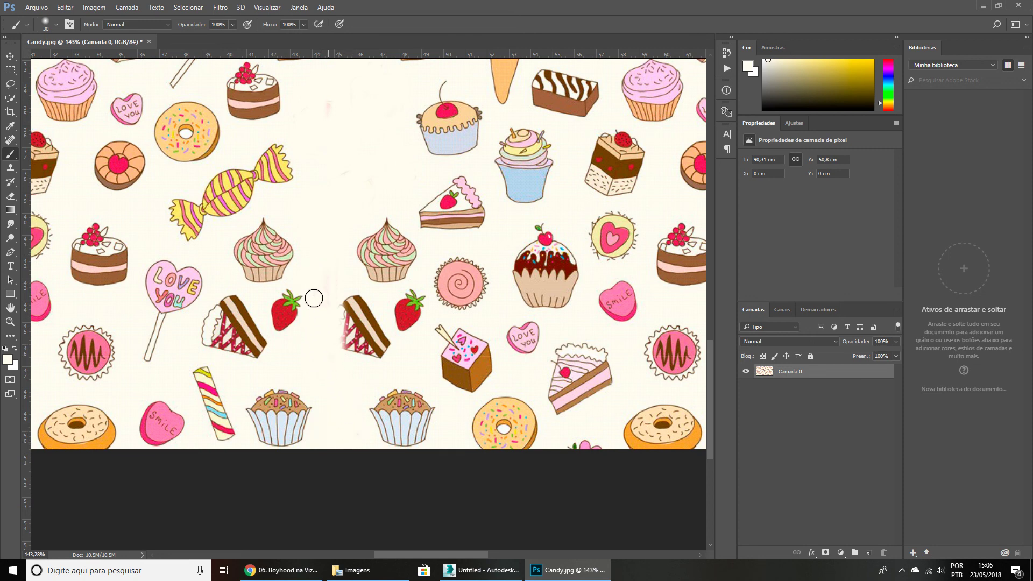
mouse_move(339, 337)
left_mouse_down()
mouse_move(355, 301)
mouse_move(368, 355)
mouse_move(379, 318)
mouse_move(382, 349)
mouse_move(371, 331)
left_mouse_up()
Paint out the cut sweets along the horizontal seam from the image's centre into its right half.
left_click_drag(471, 245, 409, 410)
left_click_drag(445, 155, 380, 347)
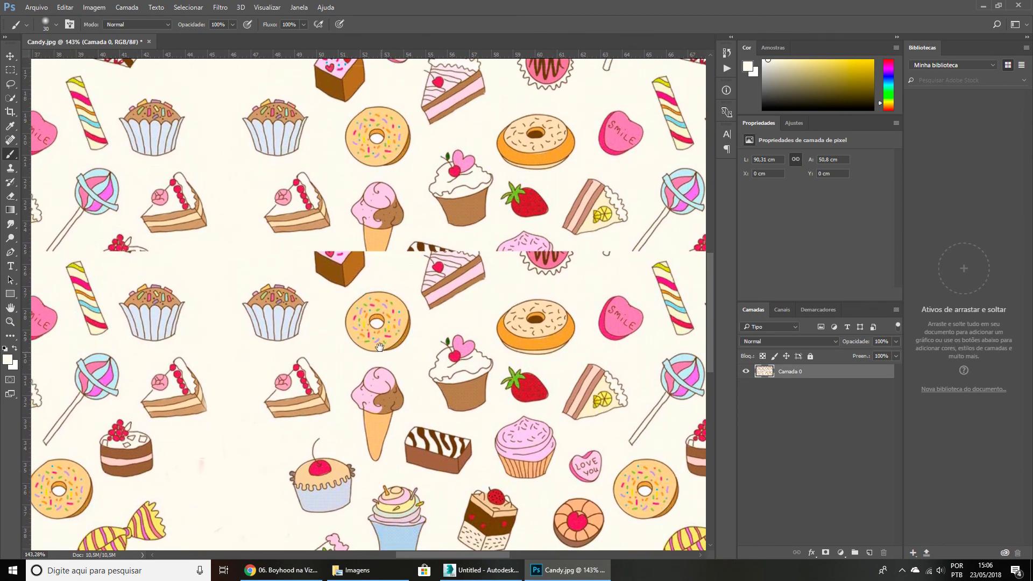
mouse_move(312, 252)
left_mouse_down()
mouse_move(352, 259)
mouse_move(366, 201)
mouse_move(382, 189)
mouse_move(387, 216)
mouse_move(352, 218)
mouse_move(377, 244)
mouse_move(347, 272)
mouse_move(359, 267)
mouse_move(299, 256)
mouse_move(490, 263)
mouse_move(462, 282)
mouse_move(486, 263)
mouse_move(528, 261)
left_mouse_up()
mouse_move(419, 282)
left_mouse_down()
mouse_move(352, 323)
mouse_move(337, 266)
mouse_move(387, 277)
mouse_move(366, 288)
mouse_move(411, 276)
left_mouse_up()
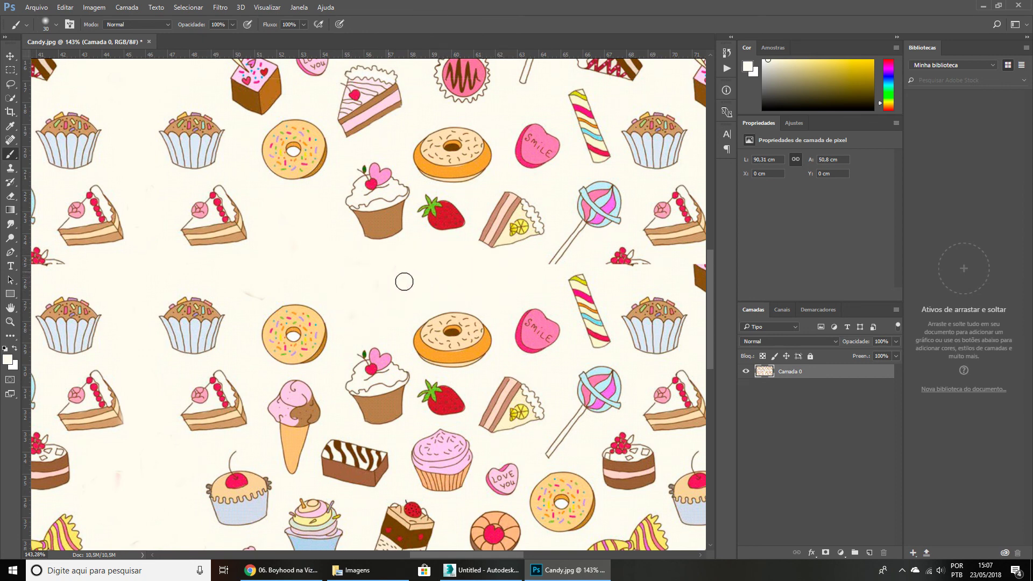
left_click_drag(531, 266, 307, 277)
mouse_move(386, 273)
left_mouse_down()
mouse_move(404, 268)
mouse_move(384, 276)
left_mouse_up()
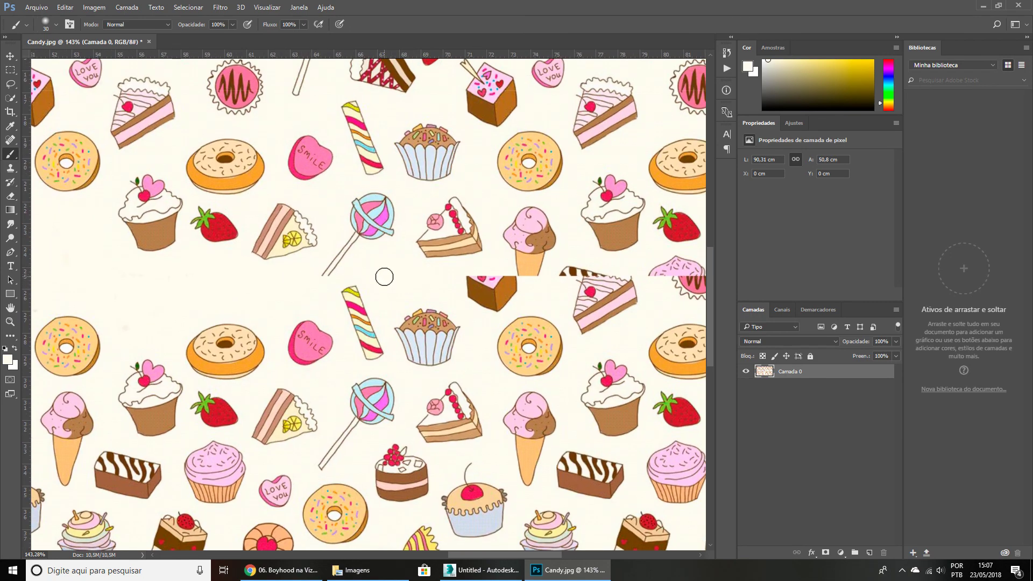
Paint out the lollipops and remaining cut sweets along the horizontal seam up to the image's right edge.
left_click_drag(408, 283, 288, 282)
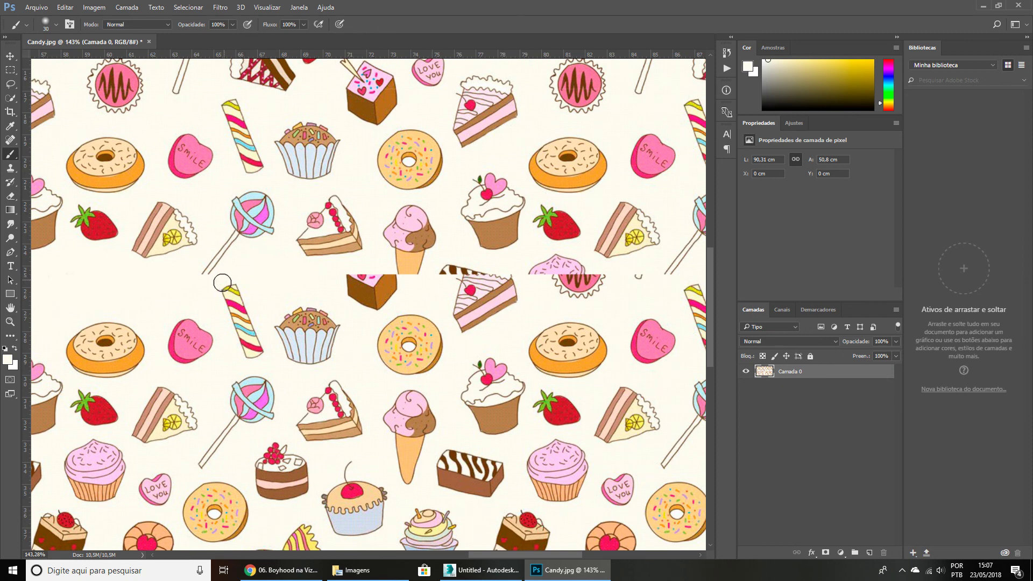
mouse_move(204, 272)
left_mouse_down()
mouse_move(228, 247)
mouse_move(242, 207)
mouse_move(264, 226)
mouse_move(270, 208)
mouse_move(244, 240)
left_mouse_up()
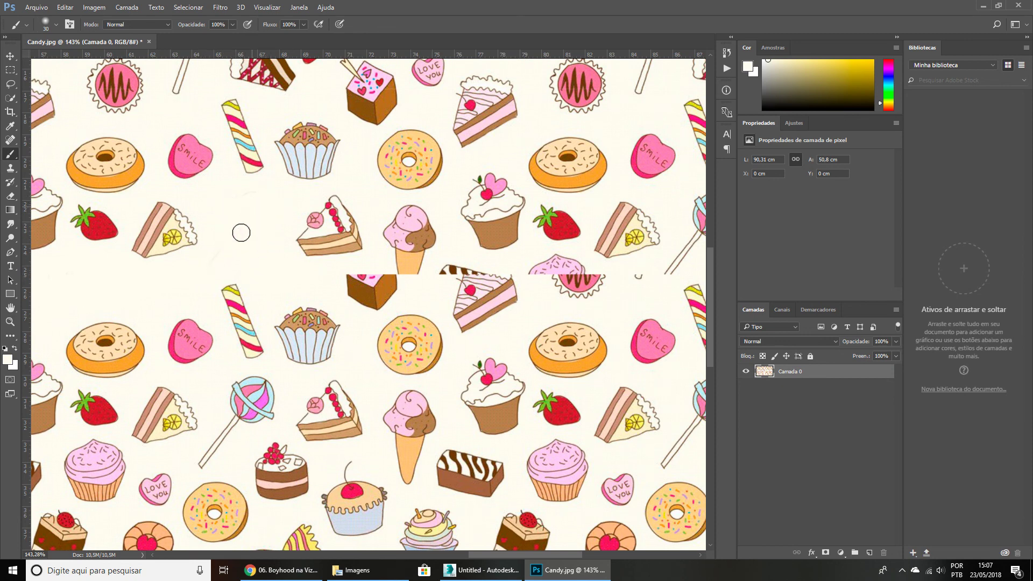
mouse_move(315, 257)
left_mouse_down()
mouse_move(260, 257)
mouse_move(292, 289)
mouse_move(320, 293)
mouse_move(342, 275)
mouse_move(336, 223)
mouse_move(377, 245)
mouse_move(354, 255)
mouse_move(352, 213)
mouse_move(373, 247)
mouse_move(361, 268)
mouse_move(431, 285)
mouse_move(409, 294)
mouse_move(406, 308)
mouse_move(444, 308)
mouse_move(262, 293)
mouse_move(323, 266)
mouse_move(361, 292)
mouse_move(355, 284)
left_mouse_up()
mouse_move(421, 271)
left_mouse_down()
mouse_move(446, 222)
mouse_move(473, 215)
mouse_move(468, 247)
mouse_move(447, 215)
mouse_move(467, 209)
left_mouse_up()
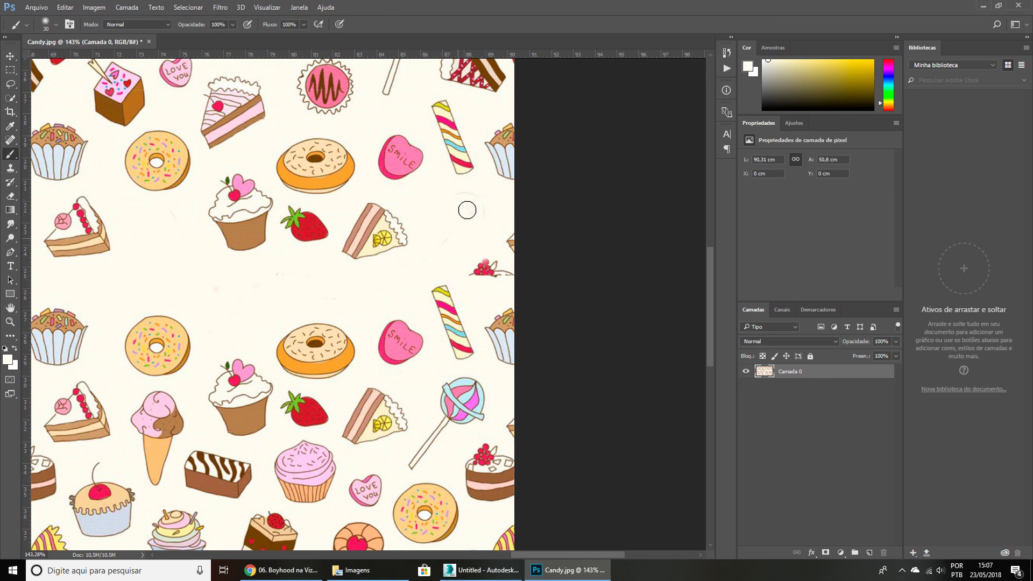
mouse_move(482, 269)
left_mouse_down()
mouse_move(477, 280)
mouse_move(514, 248)
left_mouse_up()
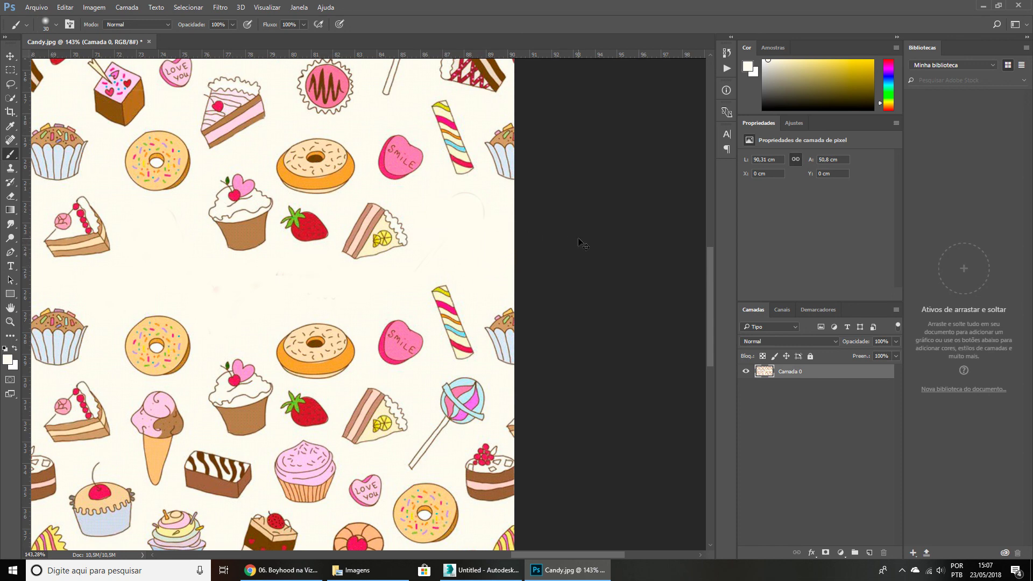
left_click_drag(475, 257, 498, 267)
left_click_drag(511, 318, 471, 327)
Examine the right edge, left edge and upper part of the image for sweets still cut by the seams.
key("z")
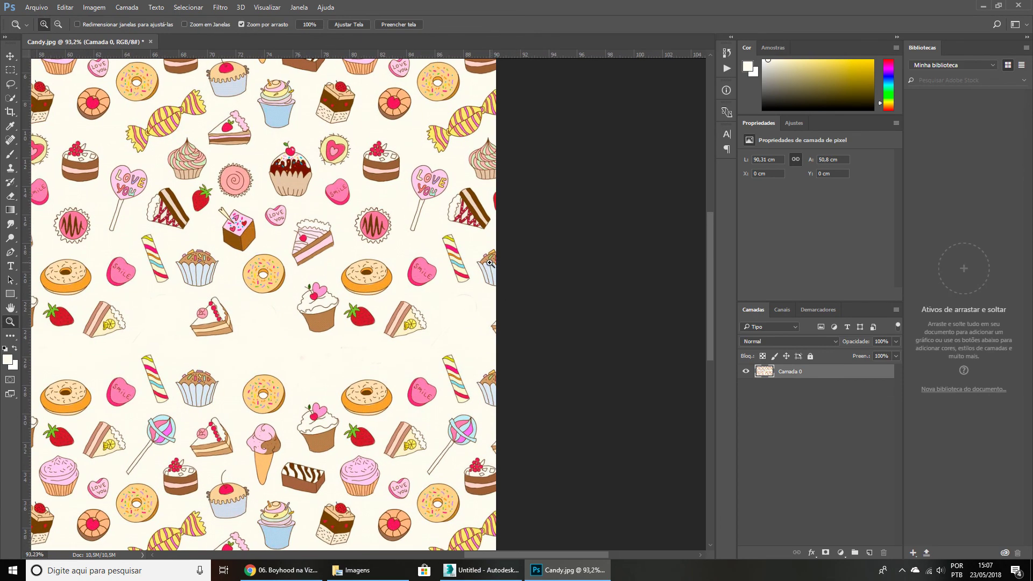
mouse_move(503, 57)
left_mouse_down()
mouse_move(511, 265)
mouse_move(520, 247)
mouse_move(685, 245)
left_mouse_up()
left_click_drag(194, 216, 504, 242)
left_click_drag(249, 236, 521, 232)
left_click_drag(221, 228, 478, 238)
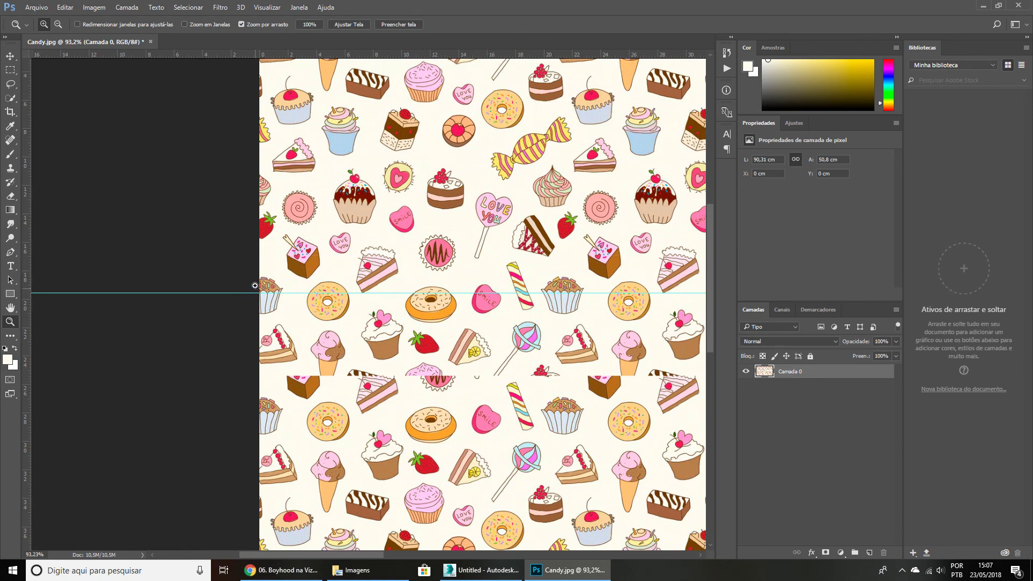
left_click_drag(455, 284, 46, 249)
left_click_drag(510, 251, 192, 254)
mouse_move(468, 248)
left_mouse_down()
mouse_move(199, 263)
mouse_move(247, 279)
mouse_move(238, 282)
mouse_move(349, 249)
mouse_move(279, 254)
left_mouse_up()
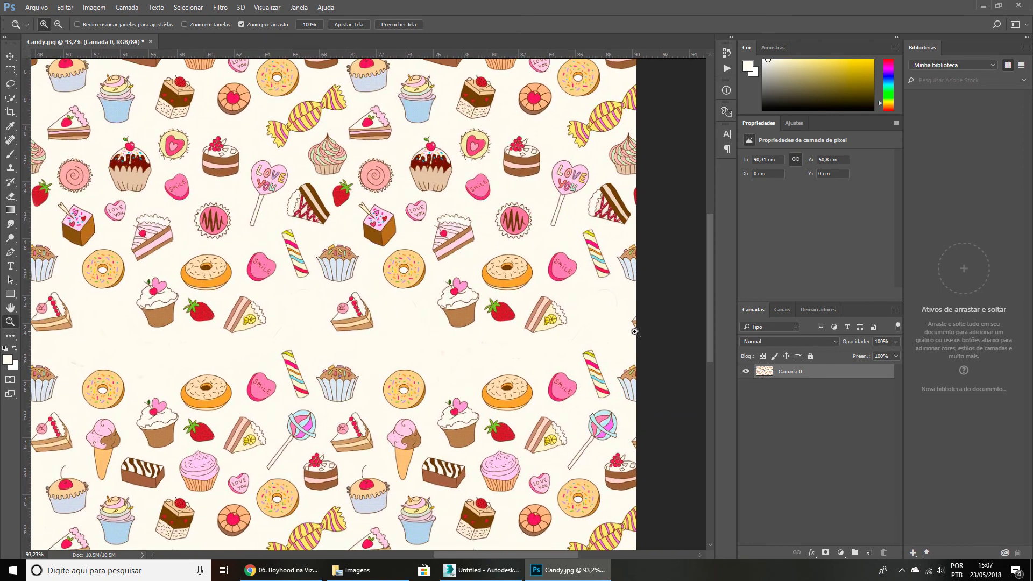
left_click_drag(630, 97, 560, 196)
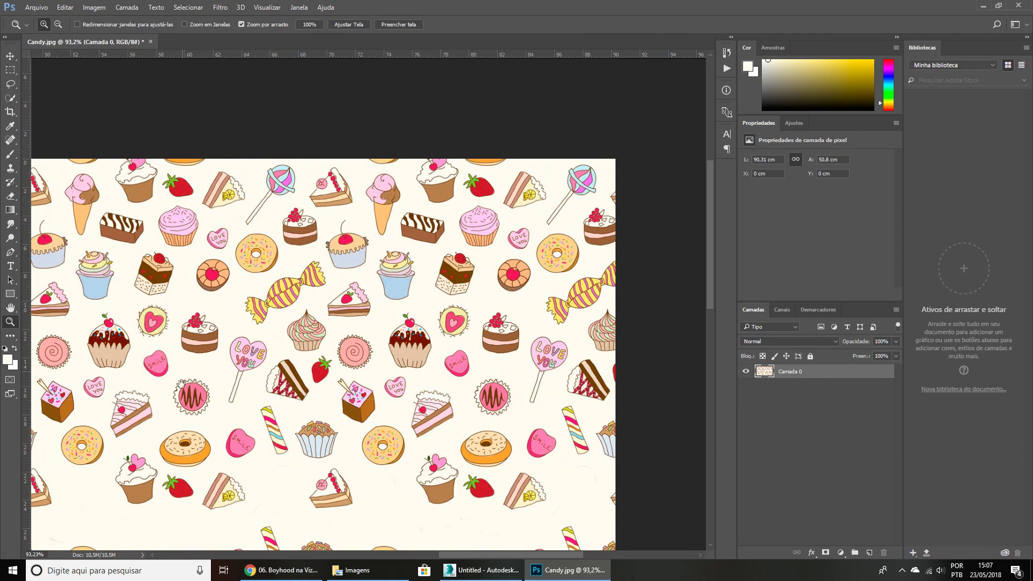
left_click_drag(244, 359, 390, 177)
left_click_drag(236, 313, 700, 286)
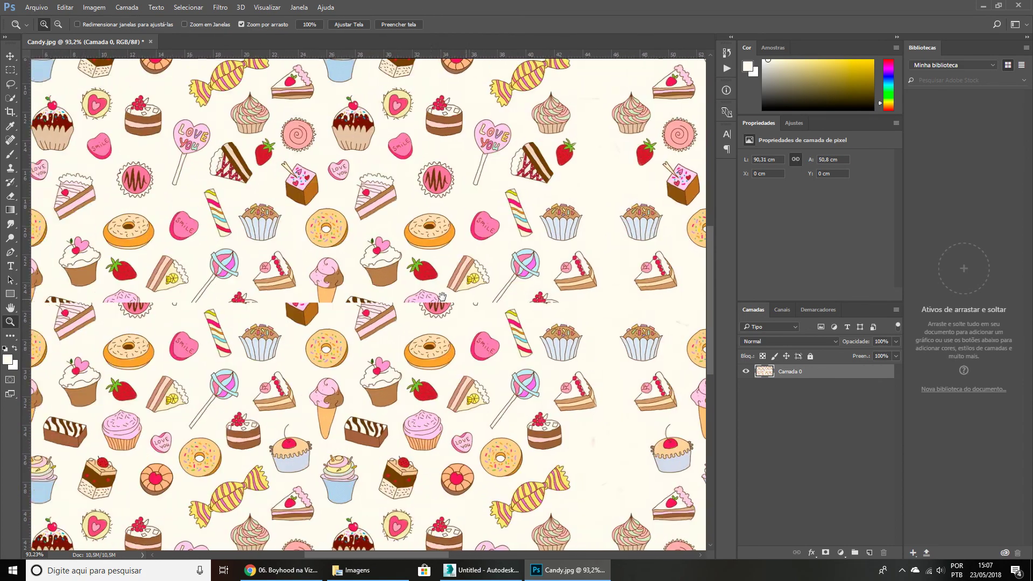
Paint cream over the cut sweets and the lollipop along the left end of the horizontal seam.
mouse_move(208, 294)
left_mouse_down()
mouse_move(404, 293)
mouse_move(207, 304)
mouse_move(245, 308)
mouse_move(194, 291)
mouse_move(209, 341)
mouse_move(223, 345)
mouse_move(265, 311)
mouse_move(233, 311)
left_mouse_up()
key("b")
mouse_move(278, 276)
left_mouse_down()
mouse_move(248, 225)
mouse_move(293, 200)
mouse_move(267, 199)
mouse_move(306, 268)
mouse_move(274, 281)
mouse_move(286, 237)
left_mouse_up()
mouse_move(355, 310)
left_mouse_down()
mouse_move(507, 275)
mouse_move(573, 308)
left_mouse_up()
mouse_move(447, 316)
left_mouse_down()
mouse_move(380, 323)
mouse_move(403, 329)
mouse_move(417, 318)
mouse_move(303, 312)
left_mouse_up()
mouse_move(405, 260)
left_mouse_down()
mouse_move(431, 183)
mouse_move(486, 195)
mouse_move(488, 182)
mouse_move(386, 183)
mouse_move(386, 200)
left_mouse_up()
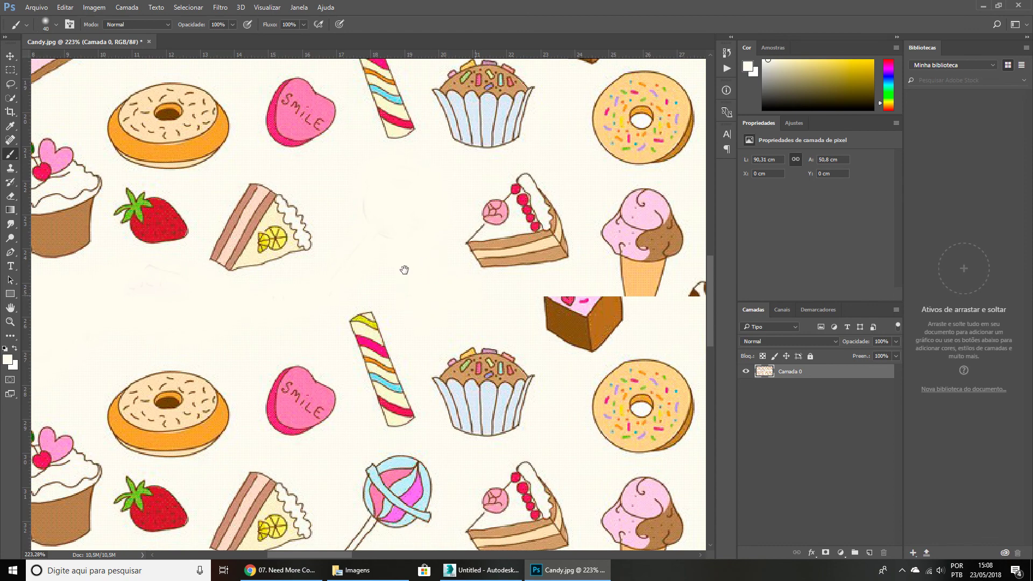
Paint out the remaining cut sweets and lollipop along the horizontal seam up to the image's centre with a smaller brush.
left_click_drag(404, 269, 250, 247)
mouse_move(317, 272)
left_mouse_down()
mouse_move(344, 290)
mouse_move(300, 275)
mouse_move(366, 247)
mouse_move(369, 256)
mouse_move(359, 182)
mouse_move(422, 154)
mouse_move(406, 251)
mouse_move(414, 204)
left_mouse_up()
mouse_move(454, 235)
left_mouse_down()
mouse_move(348, 226)
mouse_move(396, 238)
left_mouse_up()
right_click_drag(403, 230, 401, 230, "alt")
mouse_move(368, 275)
left_mouse_down()
mouse_move(425, 258)
mouse_move(380, 323)
mouse_move(443, 256)
mouse_move(549, 227)
mouse_move(488, 222)
left_mouse_up()
left_click_drag(613, 262, 303, 272)
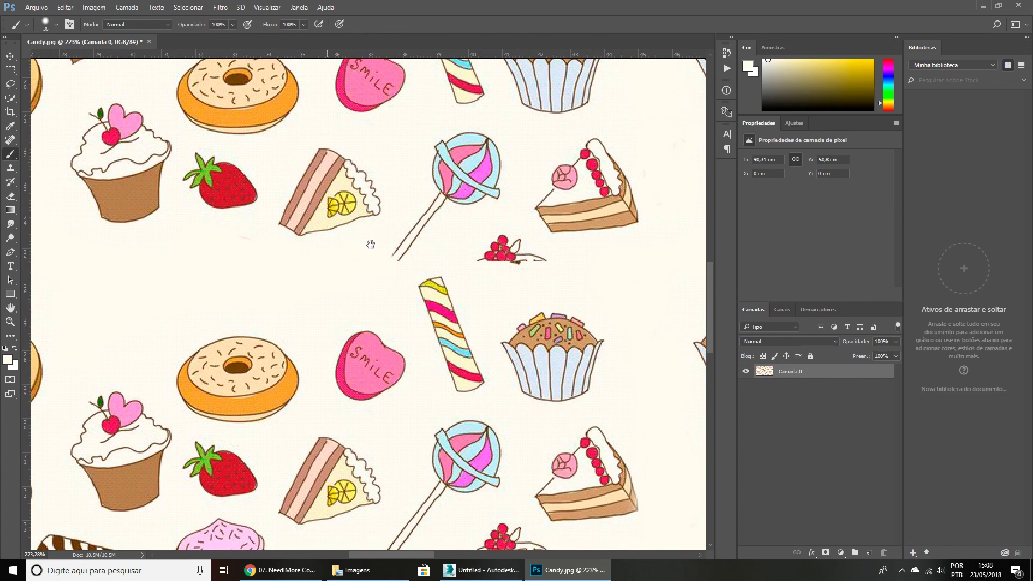
mouse_move(415, 187)
left_mouse_down()
mouse_move(454, 127)
mouse_move(453, 180)
left_mouse_up()
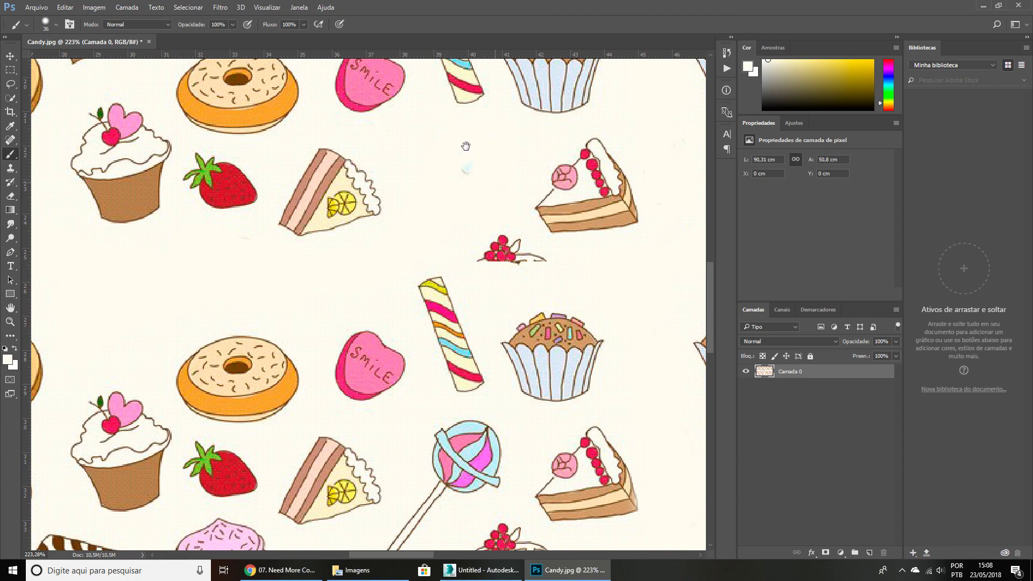
left_click_drag(618, 248, 305, 258)
left_click_drag(530, 260, 371, 280)
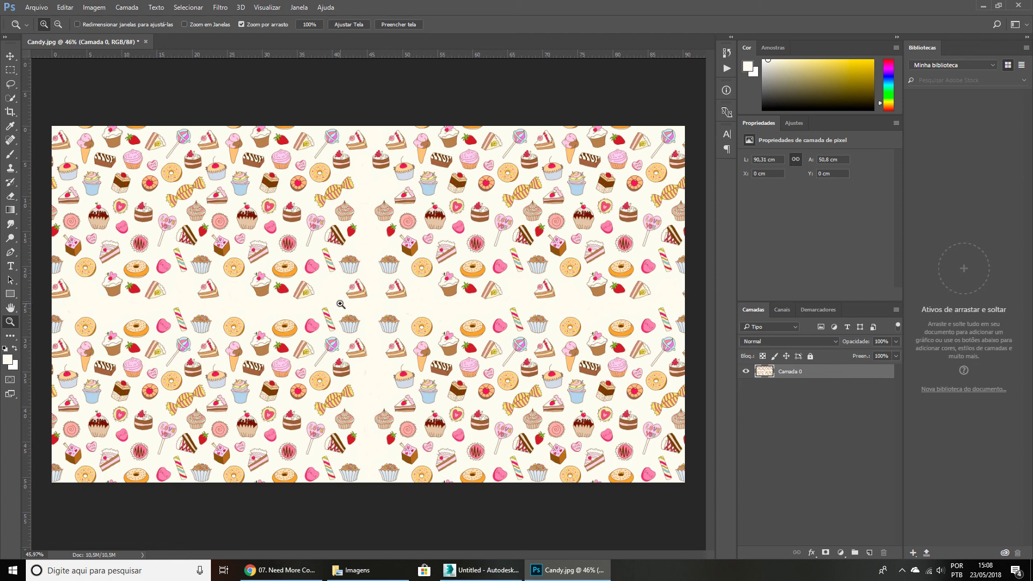
Change the Rectangular Marquee style from Fixed Size to Normal, ready to select a sweet beside the horizontal gap.
key("m")
left_click(365, 288)
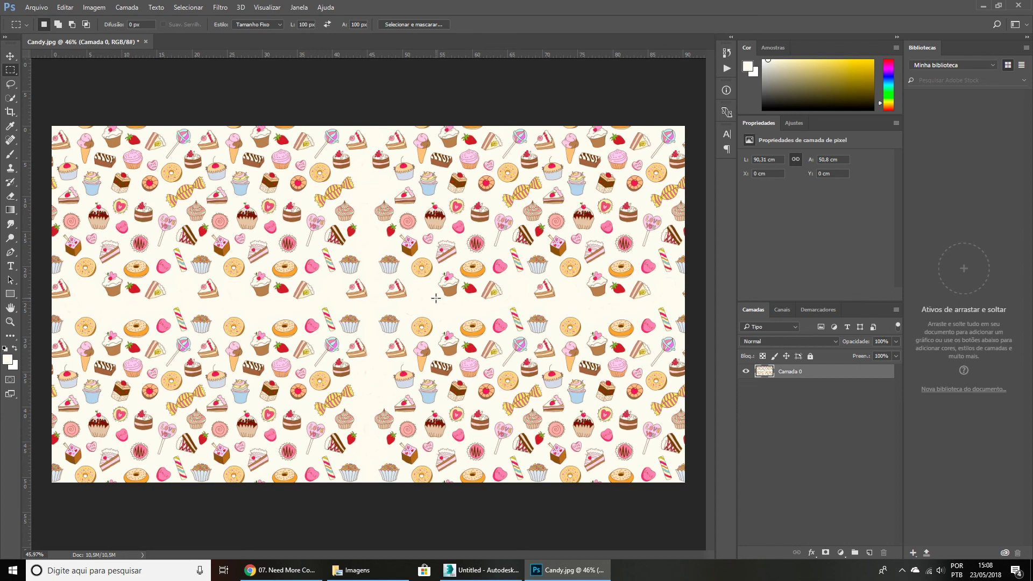
key("z")
left_click_drag(335, 297, 432, 291)
key("m")
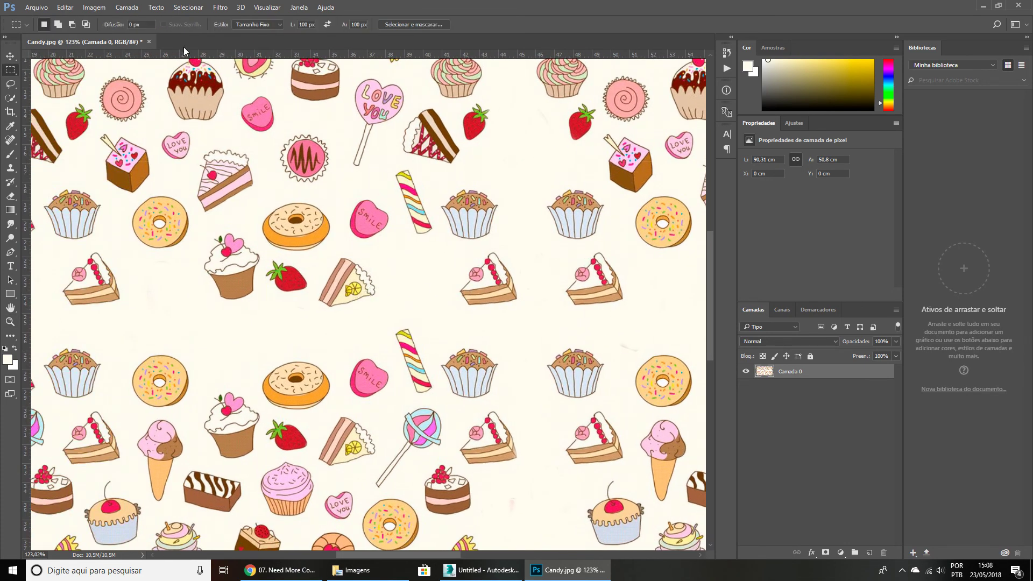
left_click(257, 24)
left_click(255, 33)
Select the lemon cake slice and place copies in the upper vertical gap and both halves of the horizontal gap, then deselect.
left_click_drag(328, 307, 387, 255)
key("v")
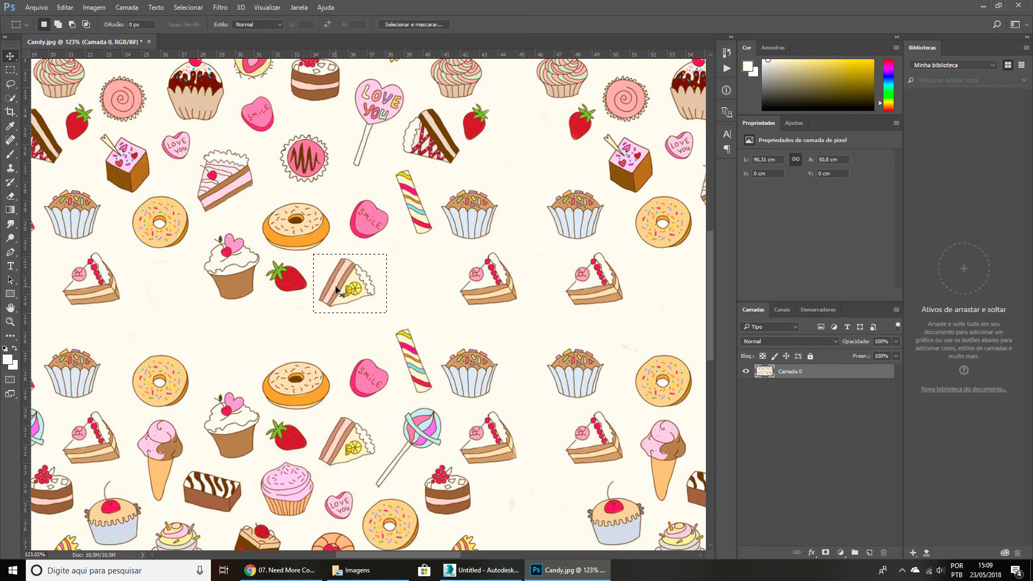
left_click_drag(353, 293, 326, 292, "alt")
left_click_drag(429, 302, 633, 239)
left_click_drag(367, 229, 393, 230)
left_click_drag(647, 218, 165, 230, "alt")
left_click_drag(166, 230, 195, 214)
key("ctrl+d")
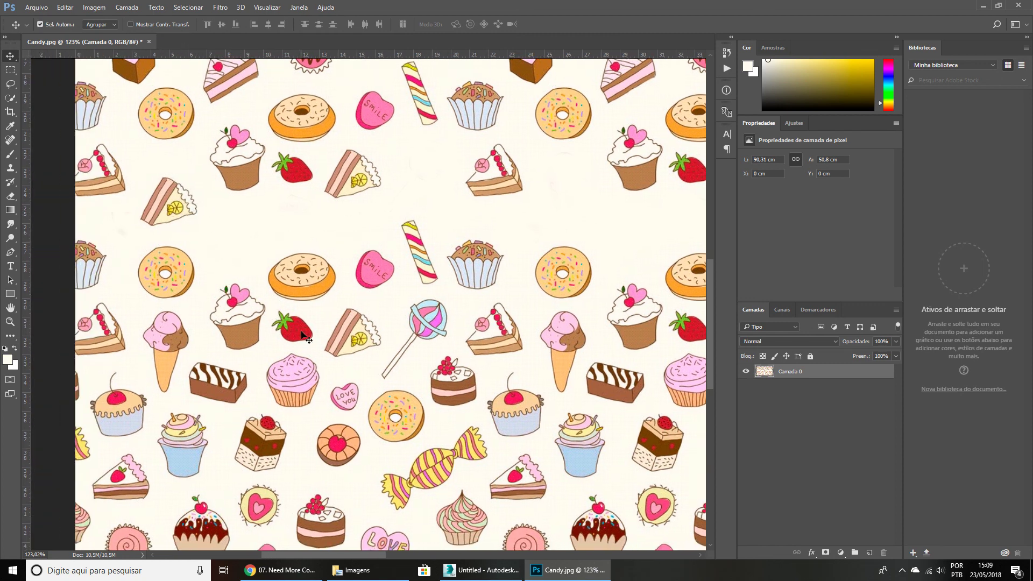
Lasso the ice-cream cone in the left half and place copies of it in the empty spaces of the horizontal and vertical gaps.
key("l")
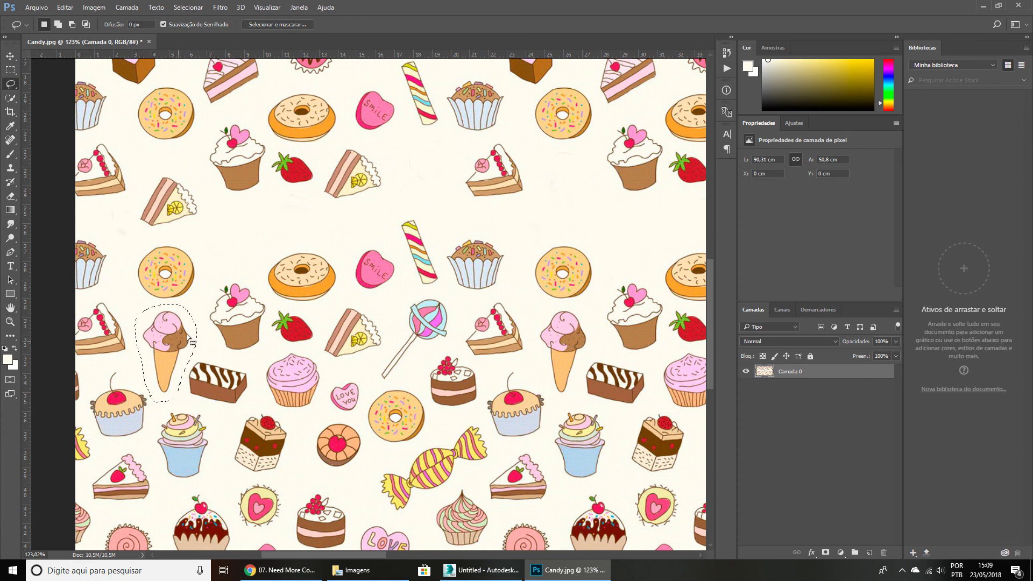
key("v")
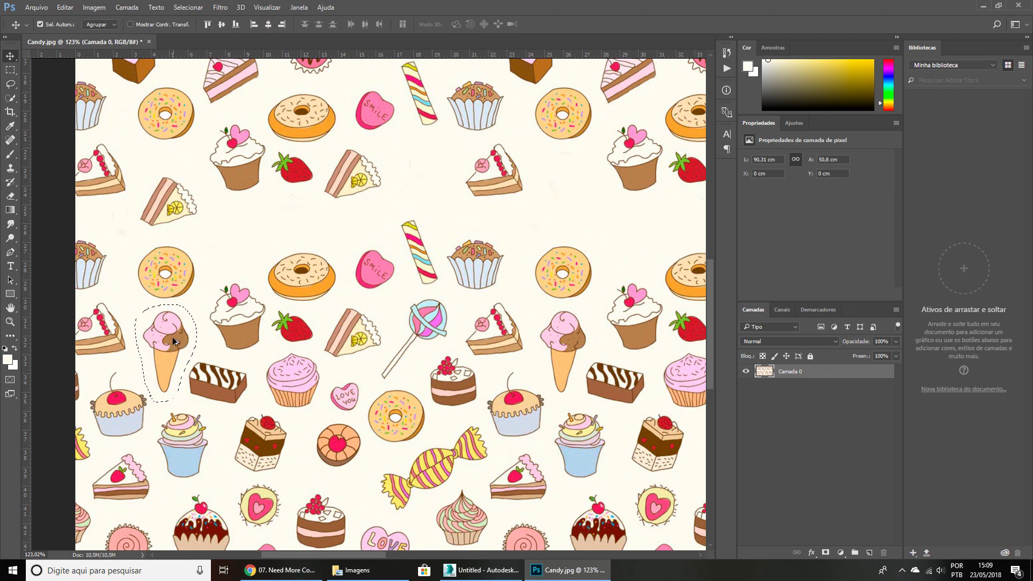
mouse_move(172, 344)
left_mouse_down("alt")
mouse_move(307, 234)
mouse_move(568, 202)
mouse_move(576, 189)
mouse_move(212, 217)
mouse_move(485, 197)
left_mouse_up("alt")
left_click_drag(556, 217, 254, 244)
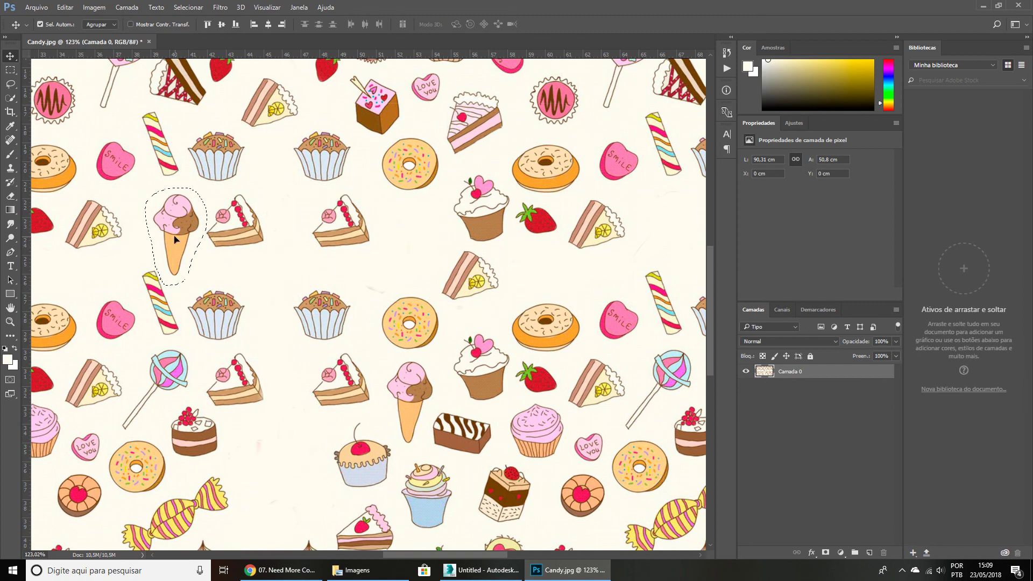
mouse_move(176, 235)
left_mouse_down("alt")
mouse_move(282, 377)
mouse_move(291, 457)
mouse_move(278, 457)
mouse_move(565, 272)
mouse_move(679, 224)
mouse_move(181, 231)
left_mouse_up("alt")
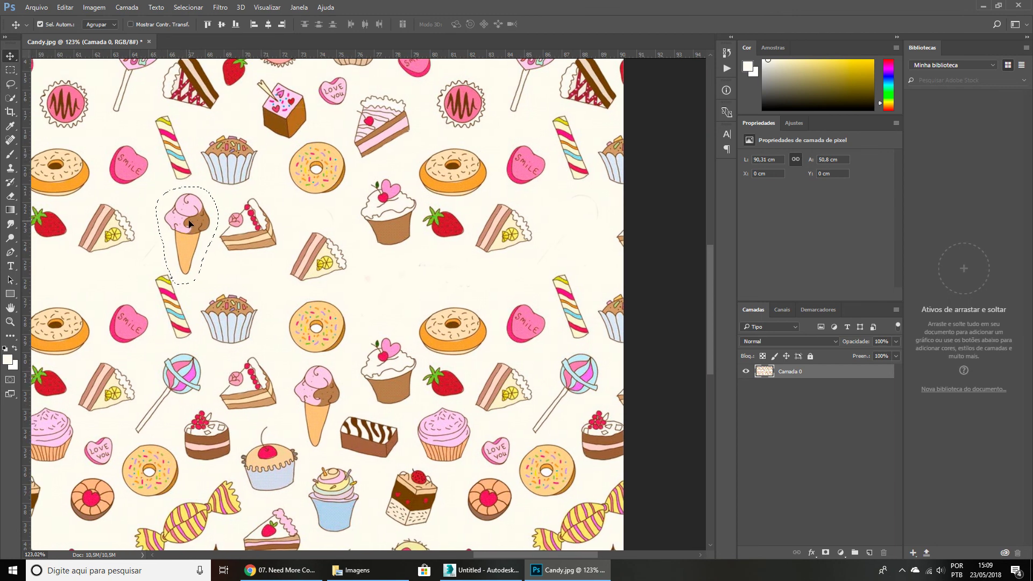
Rotate the ice-cream copy in the right half of the horizontal gap about 51 degrees clockwise and deselect it.
key("ctrl+t")
left_click_drag(139, 182, 141, 181)
key("Return")
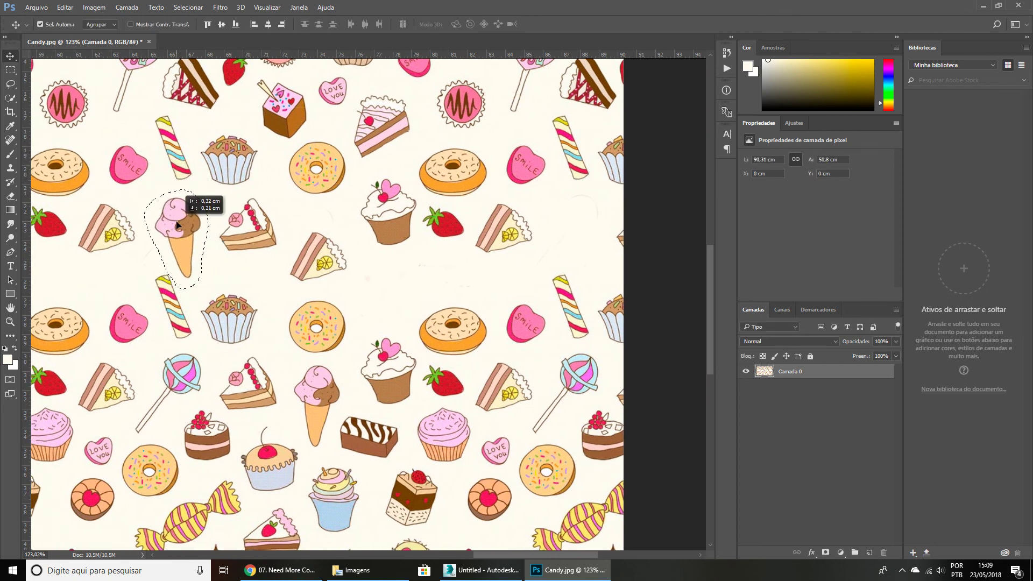
key("ctrl+t")
left_click_drag(330, 197, 352, 245)
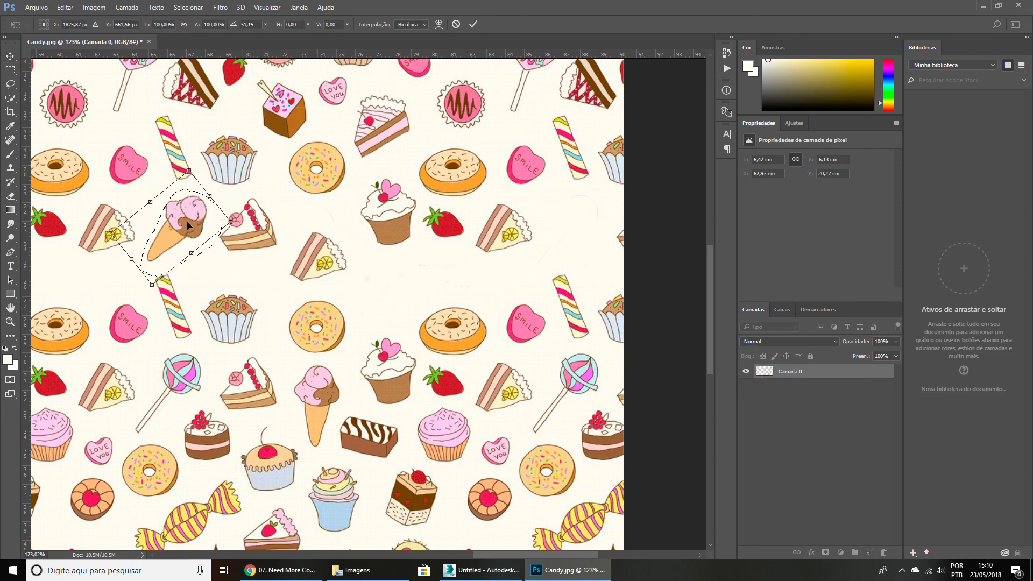
key("Escape")
left_click_drag(229, 234, 420, 133)
key("ctrl+d")
Lasso a strawberry in the left half and place copies in the horizontal gap beside the lemon cake slice and near the centre.
left_click_drag(336, 268, 464, 229)
mouse_move(355, 400)
left_mouse_down()
mouse_move(457, 279)
mouse_move(405, 259)
mouse_move(402, 292)
left_mouse_up()
key("l")
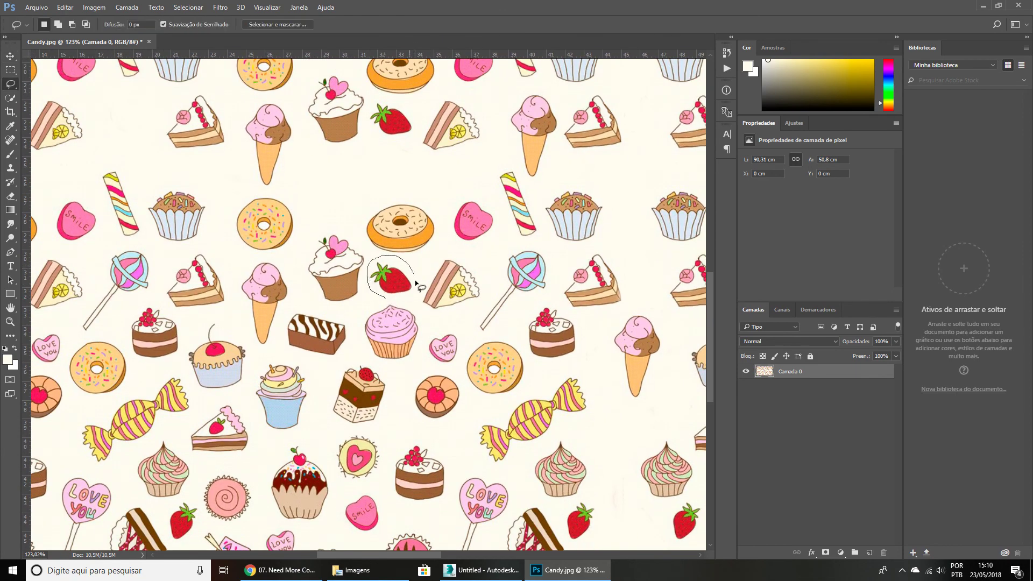
left_click_drag(389, 303, 388, 299)
mouse_move(388, 299)
left_mouse_down()
mouse_move(442, 357)
mouse_move(234, 251)
mouse_move(180, 182)
mouse_move(488, 211)
mouse_move(423, 166)
mouse_move(264, 221)
mouse_move(168, 222)
left_mouse_up()
key("v")
left_click_drag(268, 232, 255, 237)
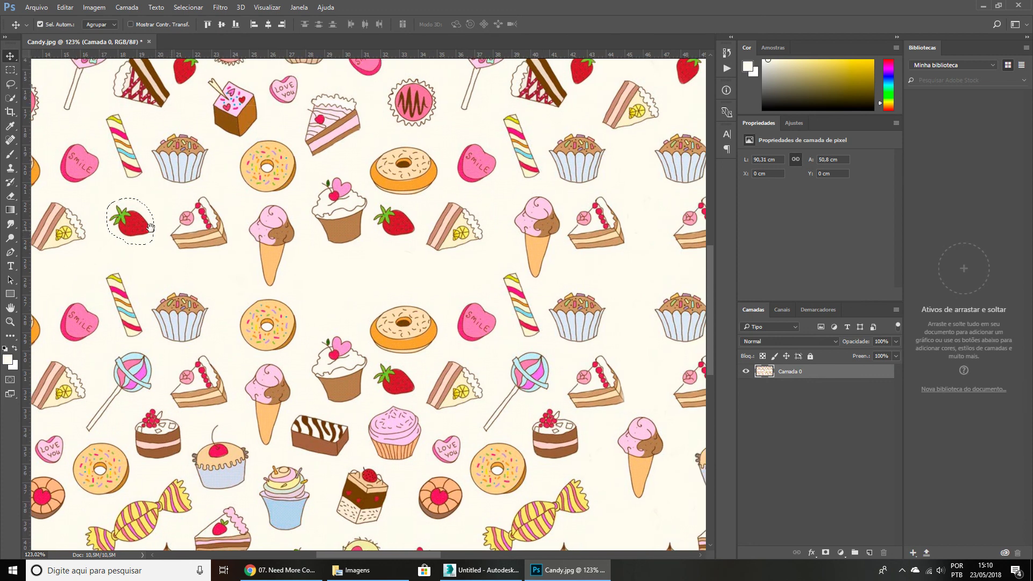
mouse_move(127, 229)
left_mouse_down("alt")
mouse_move(538, 259)
mouse_move(643, 201)
mouse_move(642, 363)
mouse_move(634, 276)
mouse_move(314, 234)
mouse_move(189, 287)
mouse_move(237, 377)
mouse_move(276, 422)
mouse_move(279, 486)
mouse_move(295, 299)
mouse_move(249, 201)
left_mouse_up("alt")
Lasso the small "Love you" heart in the right half and place copies of it in the right and left parts of the horizontal gap.
left_click_drag(368, 270, 350, 162)
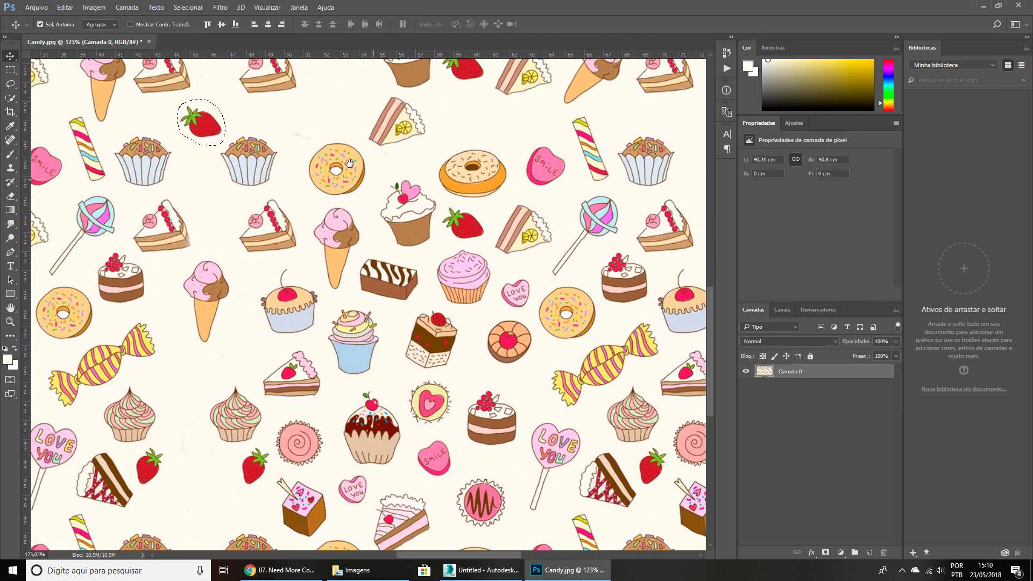
key("l")
mouse_move(511, 257)
left_mouse_down()
mouse_move(424, 302)
mouse_move(305, 394)
left_mouse_up()
left_click_drag(390, 296, 383, 317)
left_click_drag(419, 243, 255, 324)
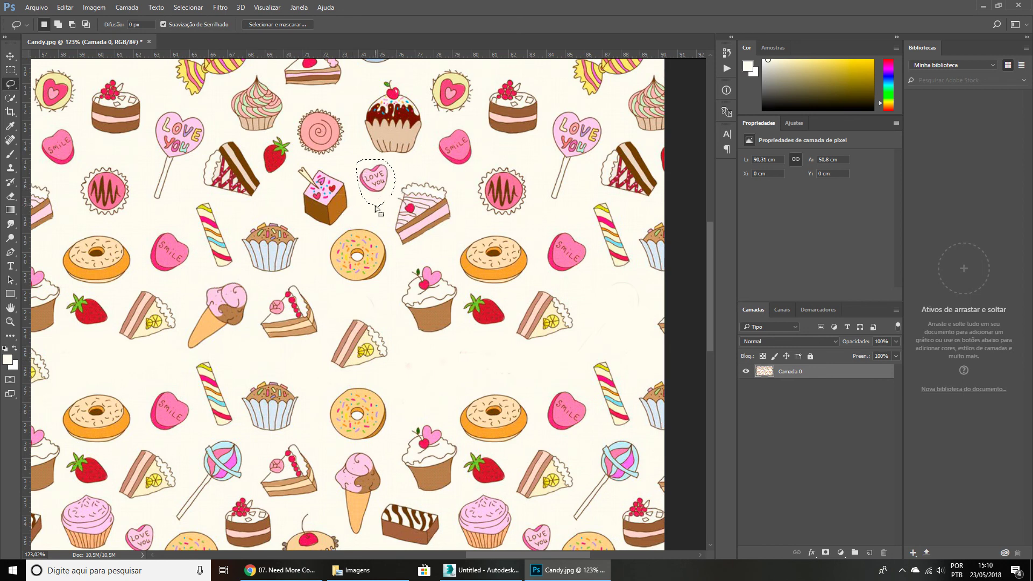
key("v")
left_click_drag(372, 178, 416, 377, "alt")
left_click_drag(416, 377, 331, 318, "alt")
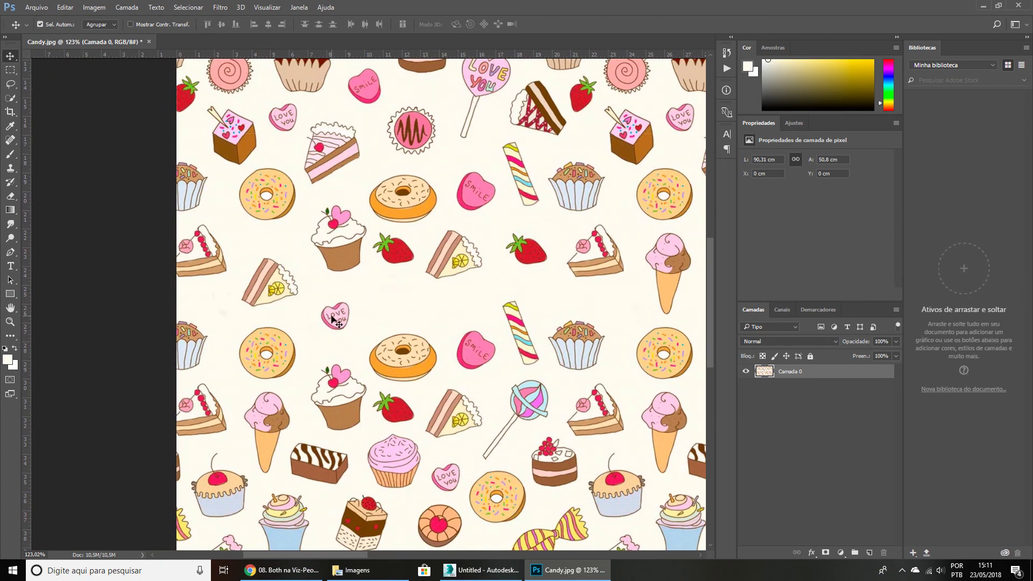
Lasso the chocolate-striped cake bar in the left half and place copies of it in the empty spaces of the horizontal gap.
key("l")
left_click_drag(323, 382, 319, 314)
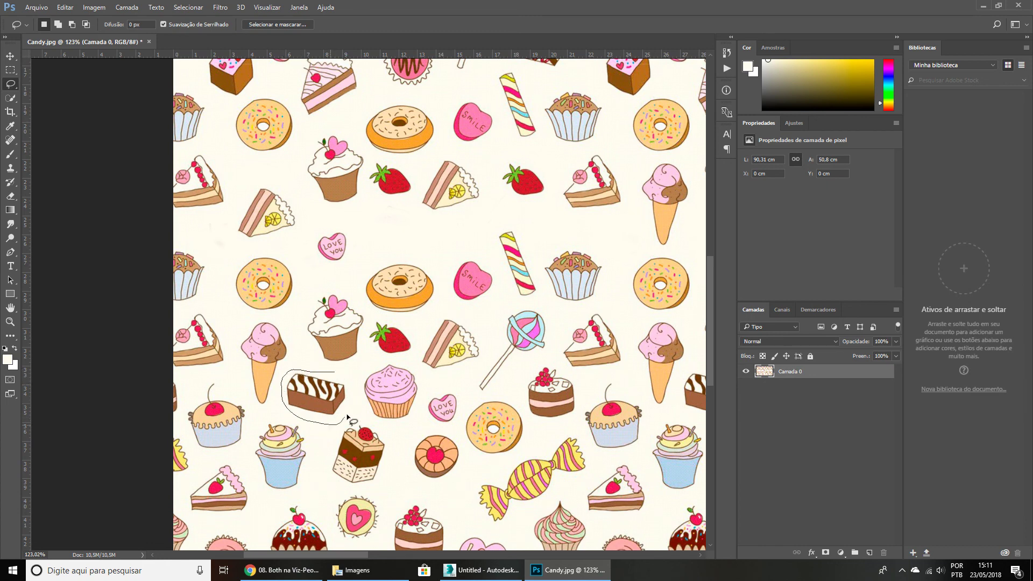
key("v")
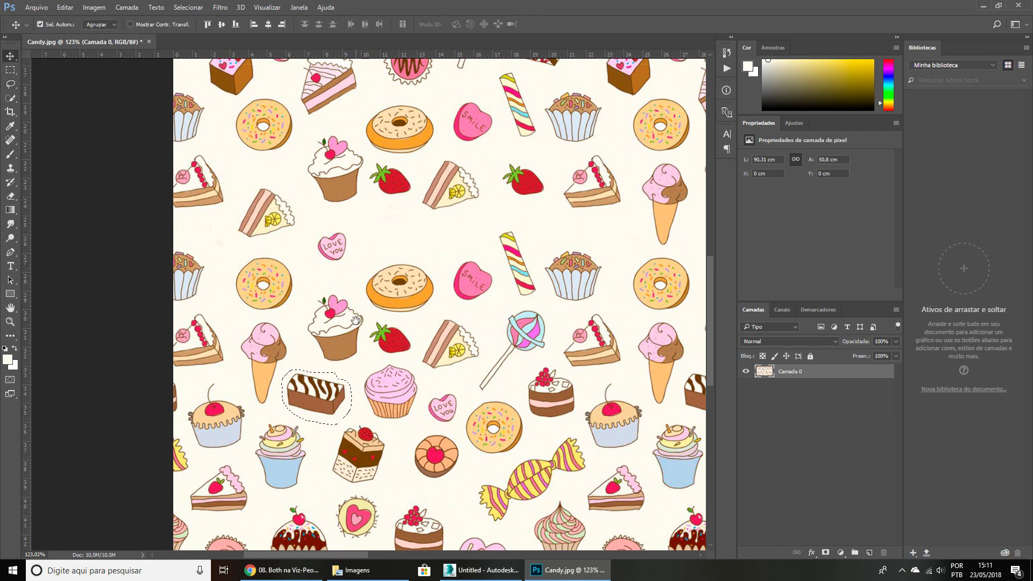
left_click_drag(357, 321, 314, 366)
mouse_move(275, 441)
left_mouse_down("alt")
mouse_move(352, 279)
mouse_move(165, 293)
mouse_move(511, 293)
mouse_move(322, 377)
mouse_move(239, 452)
mouse_move(103, 370)
mouse_move(491, 380)
mouse_move(477, 381)
left_mouse_up("alt")
left_click_drag(582, 379, 201, 306)
left_click_drag(94, 300, 365, 307)
left_click_drag(357, 319, 326, 331)
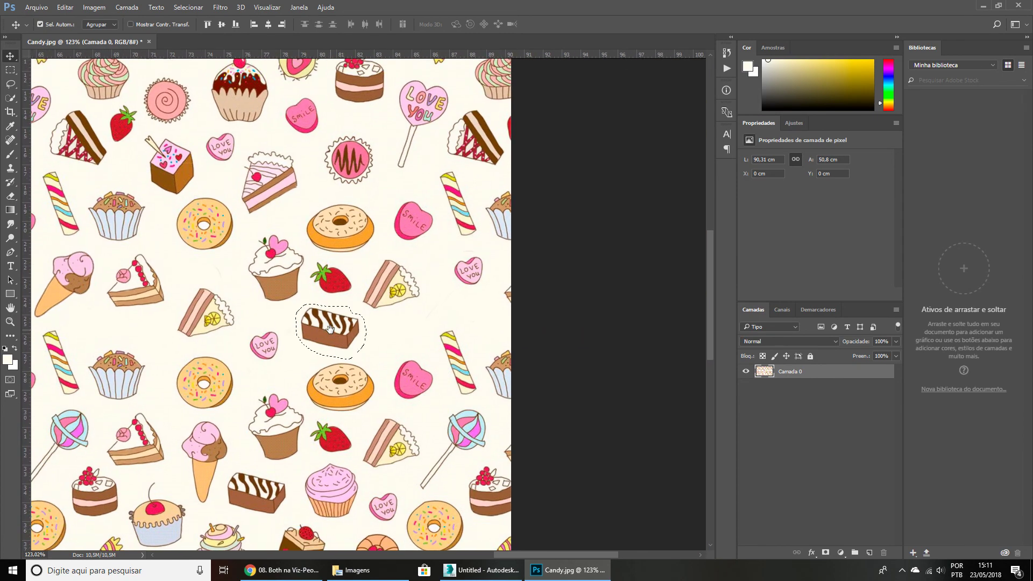
Place another copy of the chocolate-striped cake bar in the lower part of the vertical gap and deselect it.
key("z")
left_click_drag(391, 335, 230, 465)
key("v")
key("space")
left_click_drag(318, 418, 342, 413)
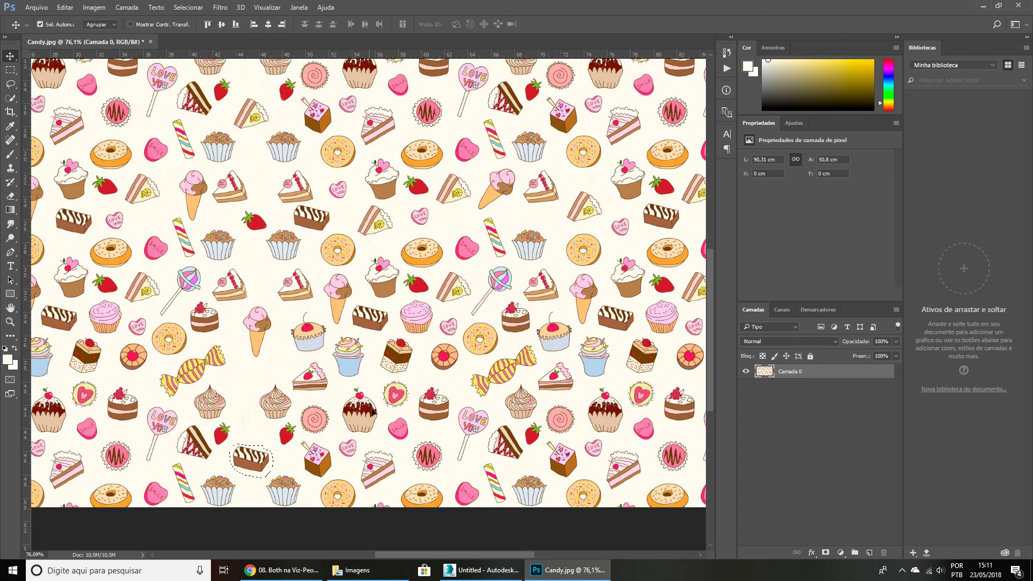
key("ctrl+d")
Lasso the round cookie with the red centre and place a copy between the cupcakes in the lower part of the vertical gap.
key("l")
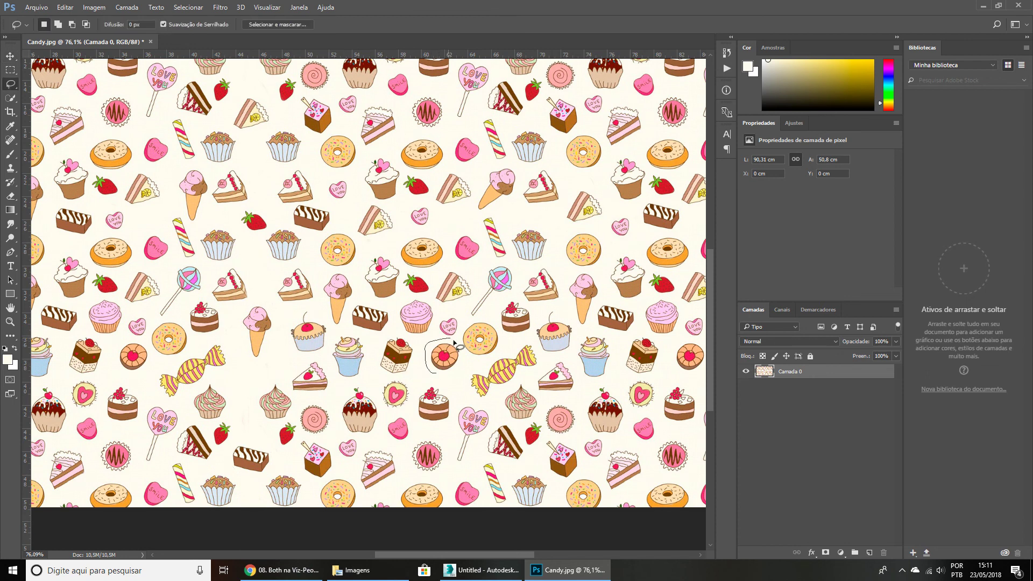
mouse_move(459, 372)
left_mouse_down()
mouse_move(453, 360)
mouse_move(243, 387)
left_mouse_up()
key("v")
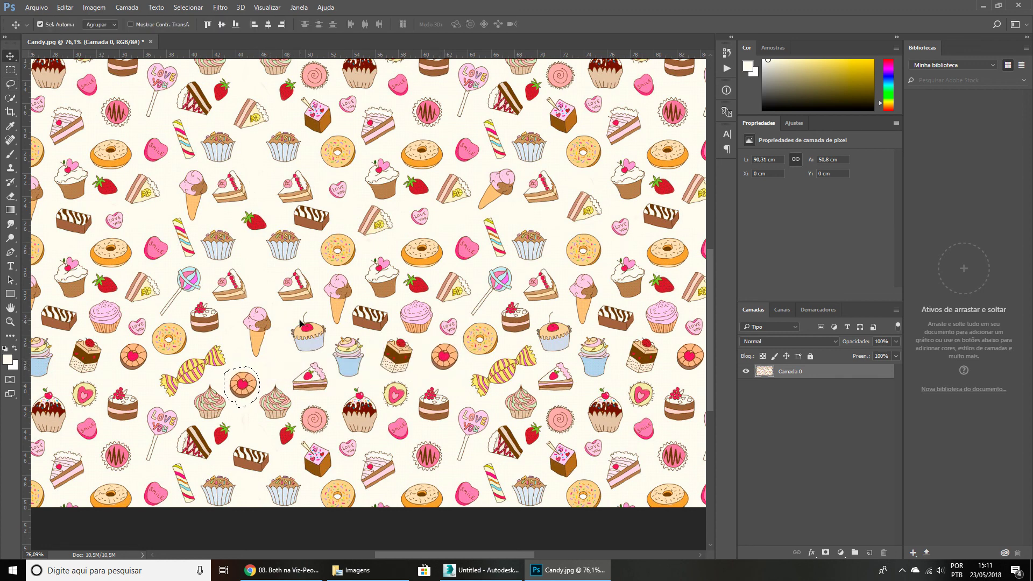
left_click_drag(322, 286, 214, 370)
left_click_drag(426, 365, 234, 381)
key("z")
left_click_drag(294, 340, 269, 350)
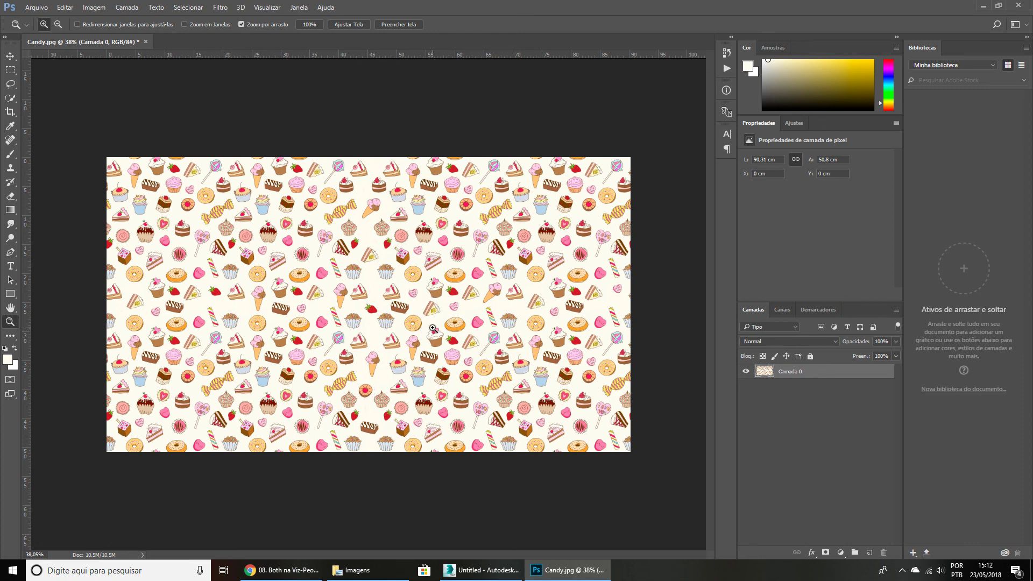
Save the edited texture as a JPEG named Candy 2.jpg in the Imagens folder.
key("ctrl+shift+s")
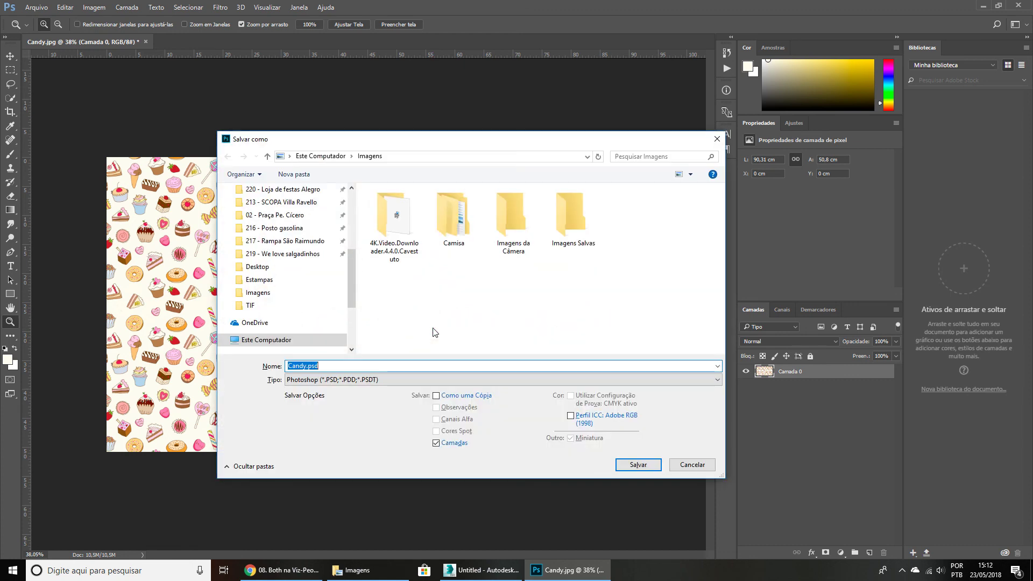
key("Tab")
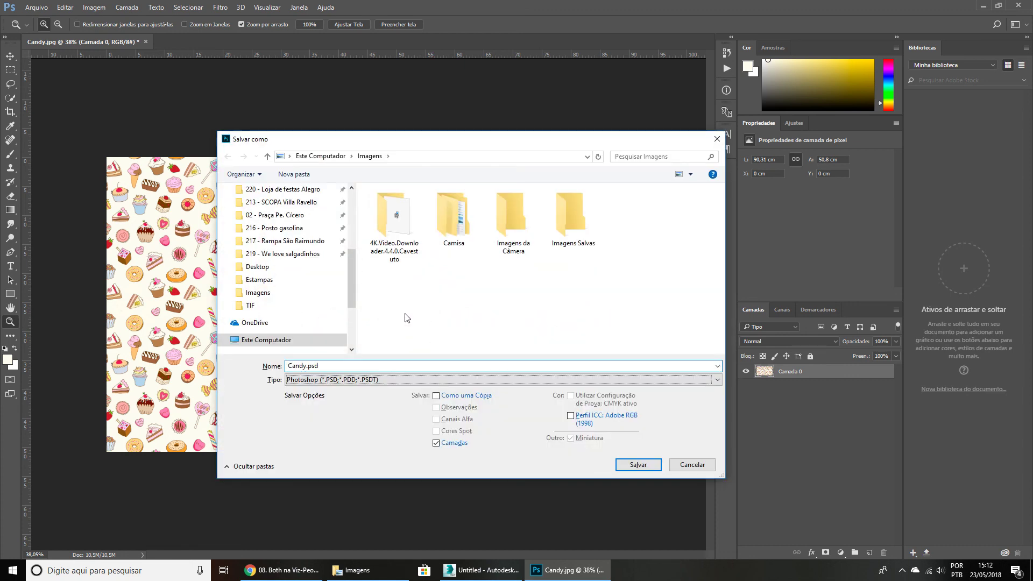
key("j")
key("shift+Tab")
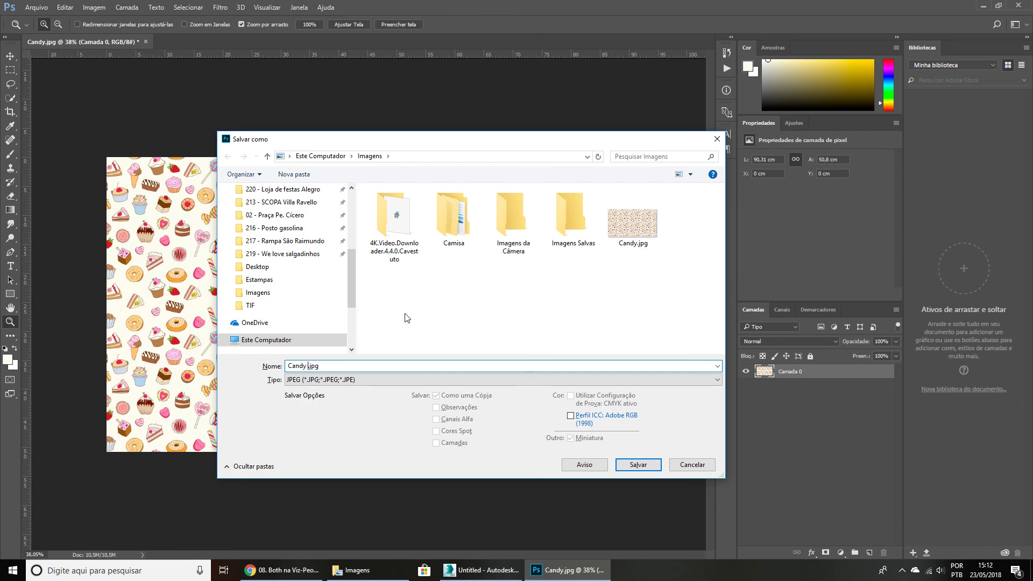
key("Return")
key("Return")
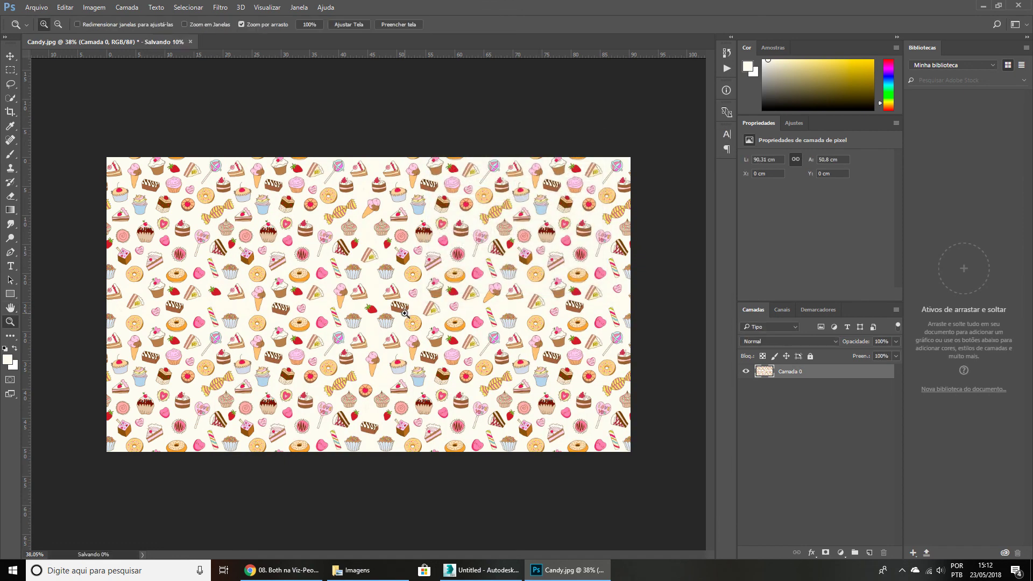
Switch to 3ds Max, duplicate the Candy.jpg bitmap node in the Slate Material Editor and load Candy 2.jpg into the copy.
left_click(481, 570)
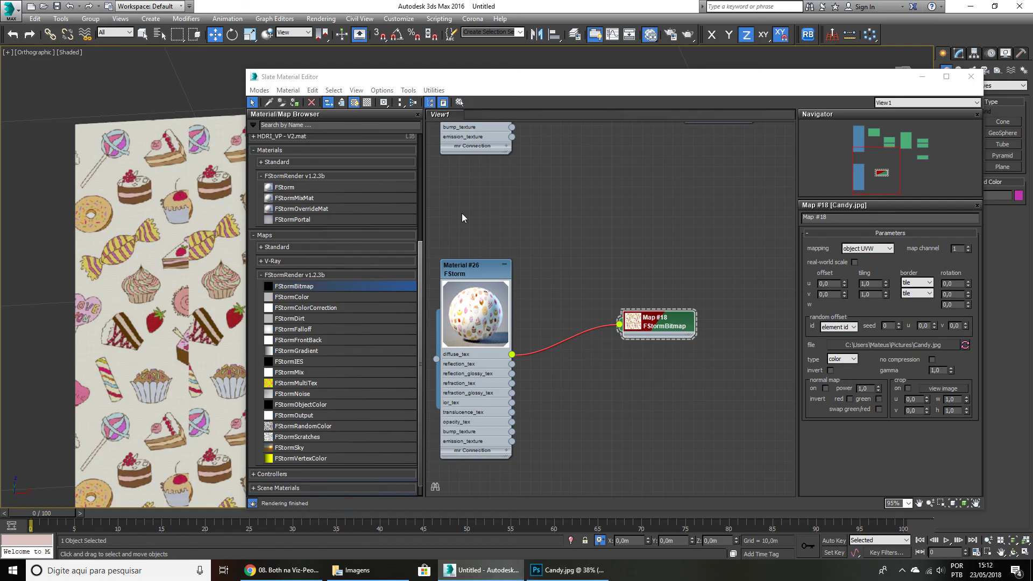
mouse_move(655, 321)
left_mouse_down()
mouse_move(625, 392)
mouse_move(645, 322)
left_mouse_up()
double_click(645, 338)
left_click(903, 344)
double_click(349, 272)
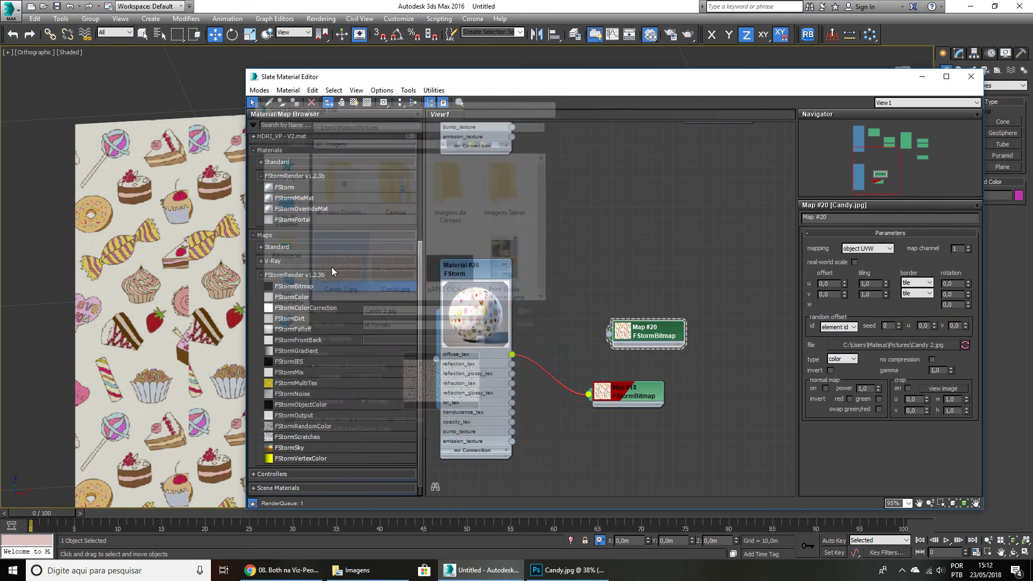
Connect the Candy 2.jpg bitmap to the diffuse_tex input of Material #26, show it on the plane and minimize the material editor.
left_click_drag(535, 80, 562, 195)
middle_click_drag(408, 162, 232, 98)
scroll(341, 79, "down", 3)
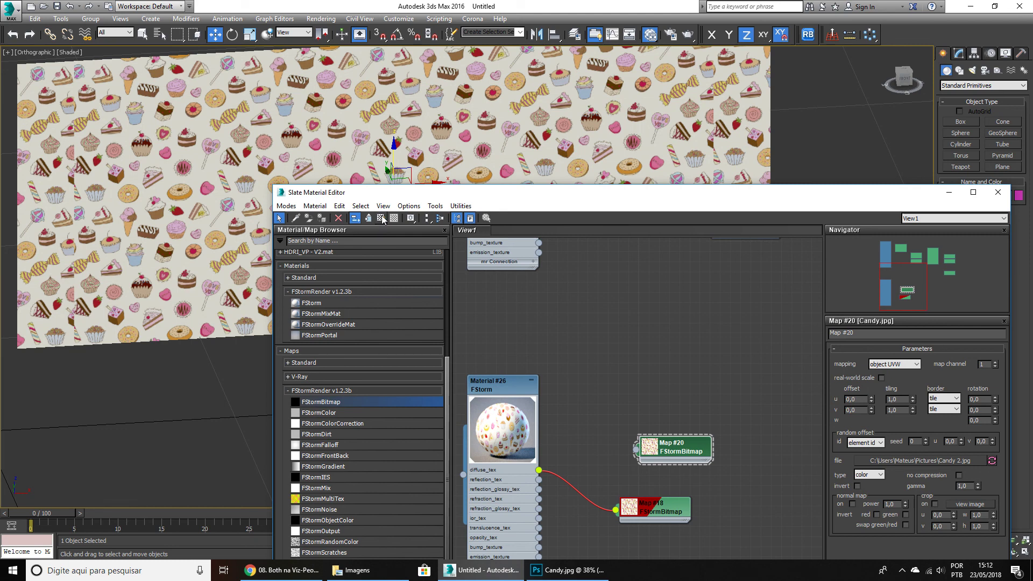
left_click_drag(636, 459, 539, 471)
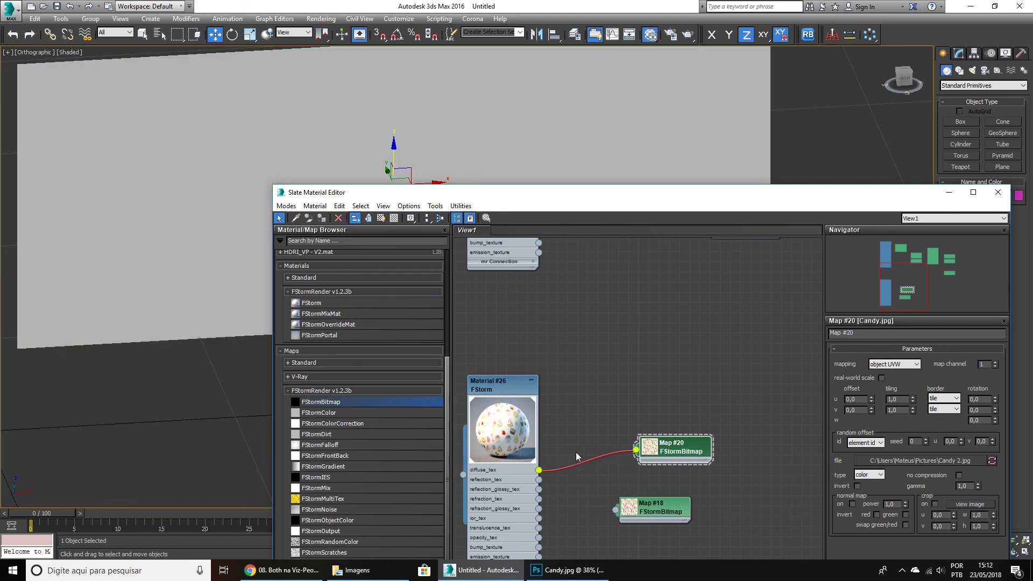
left_click(380, 218)
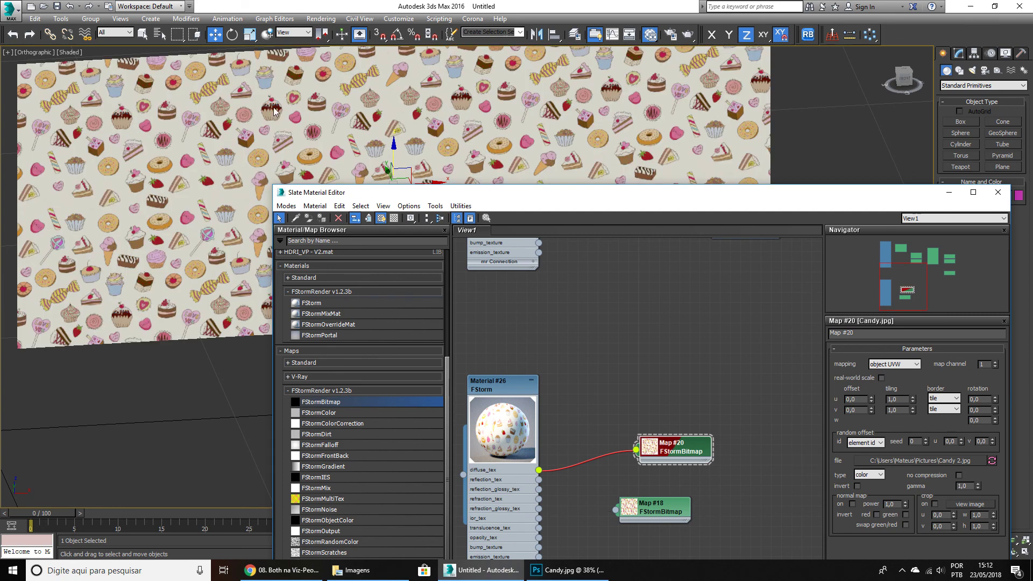
middle_click_drag(270, 108, 246, 115)
left_click(948, 192)
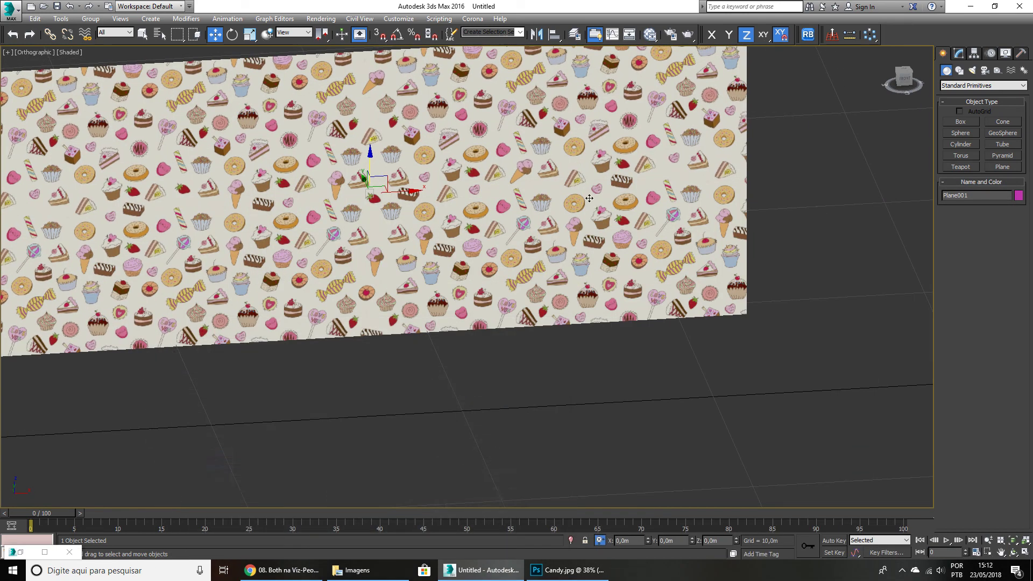
scroll(524, 294, "down", 5)
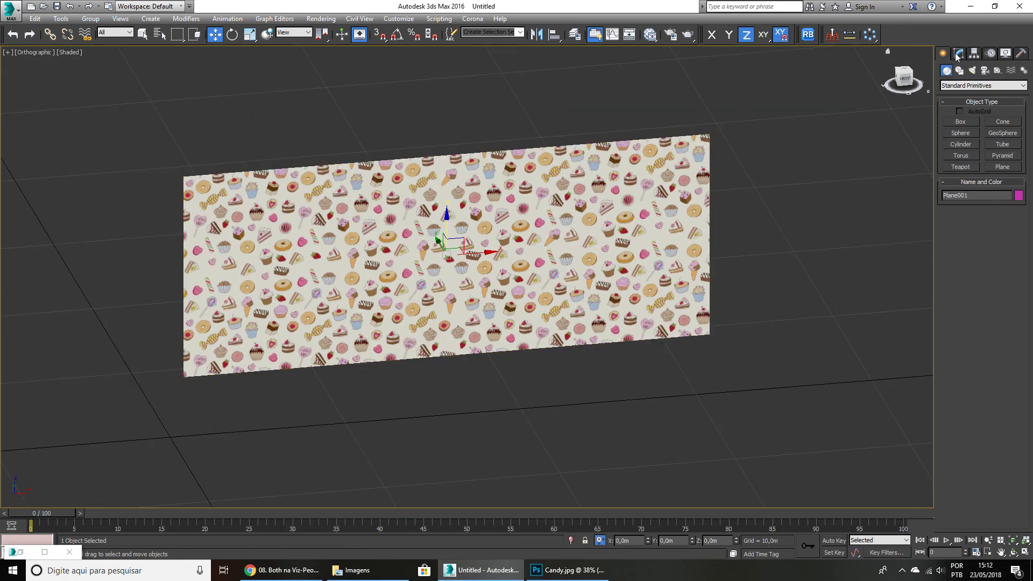
Scale down the plane's UVW Map gizmo so the candy pattern repeats many times, and deselect the plane.
left_click(957, 56)
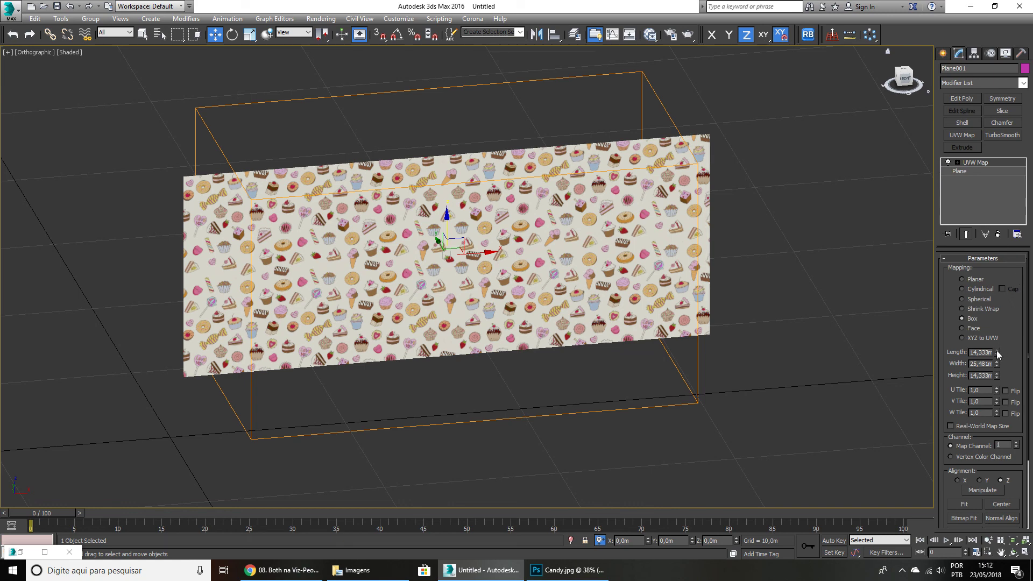
key("r")
left_click_drag(441, 248, 418, 327)
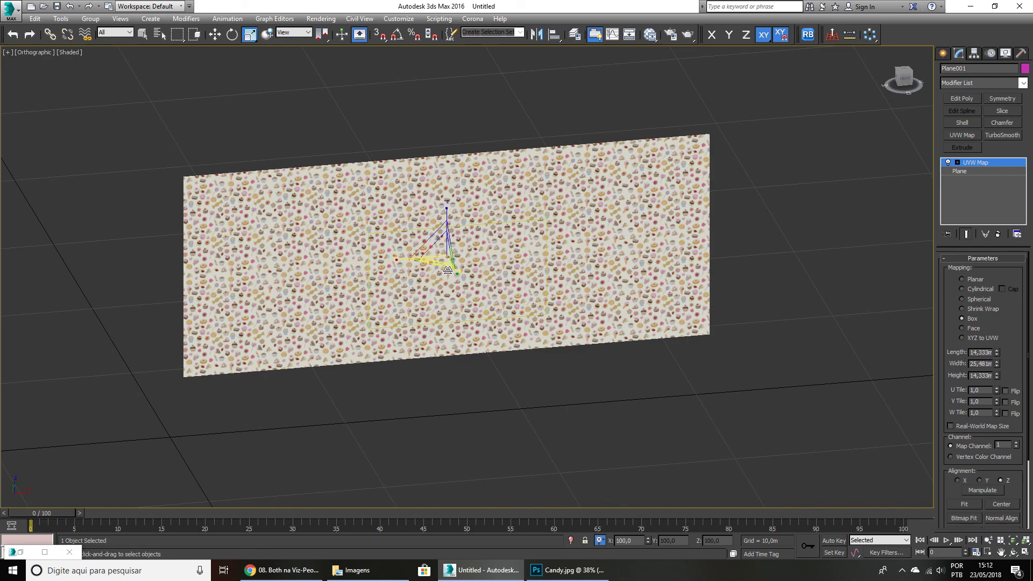
scroll(446, 271, "up", 3)
key("1")
mouse_move(436, 308)
middle_mouse_down("alt")
mouse_move(404, 295)
mouse_move(434, 300)
middle_mouse_up("alt")
left_click(486, 495)
key("z")
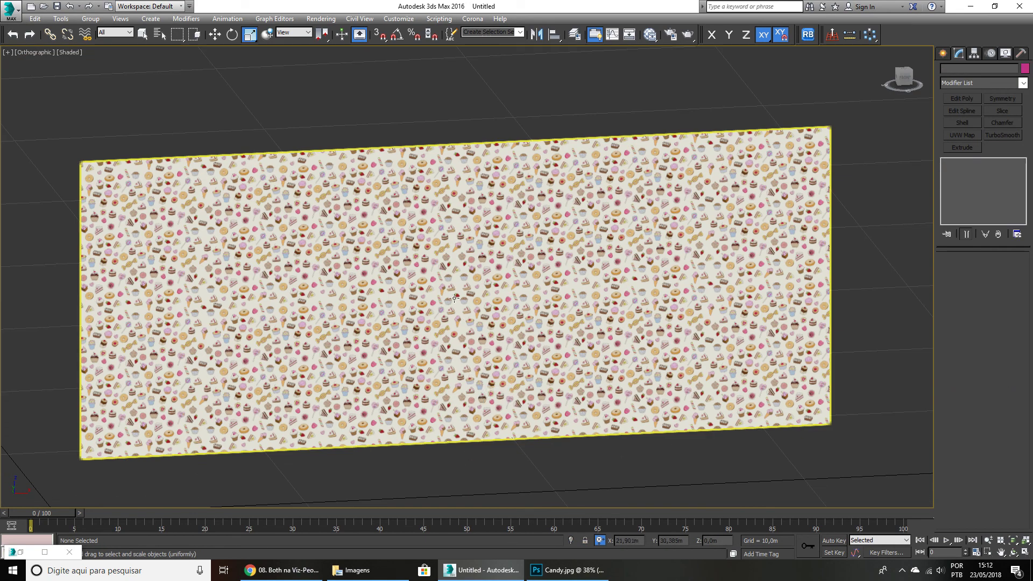
Examine the tiled candy pattern on the plane from near and far for seams and noticeable repetition.
scroll(457, 309, "up", 5)
middle_click_drag(445, 130, 484, 255, "alt")
scroll(495, 243, "down", 5)
scroll(514, 209, "up", 4)
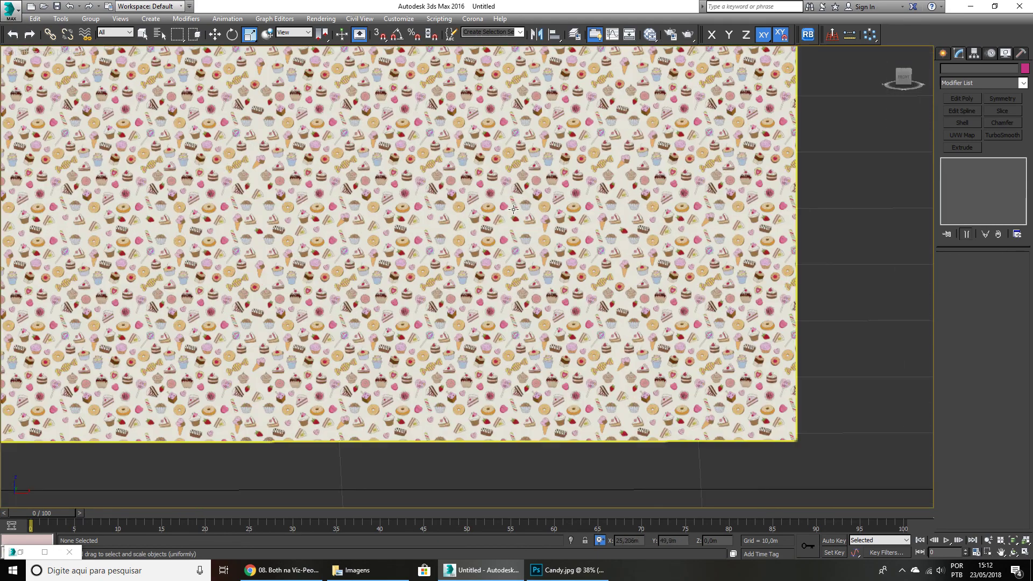
middle_click_drag(398, 239, 620, 263)
scroll(503, 293, "down", 3)
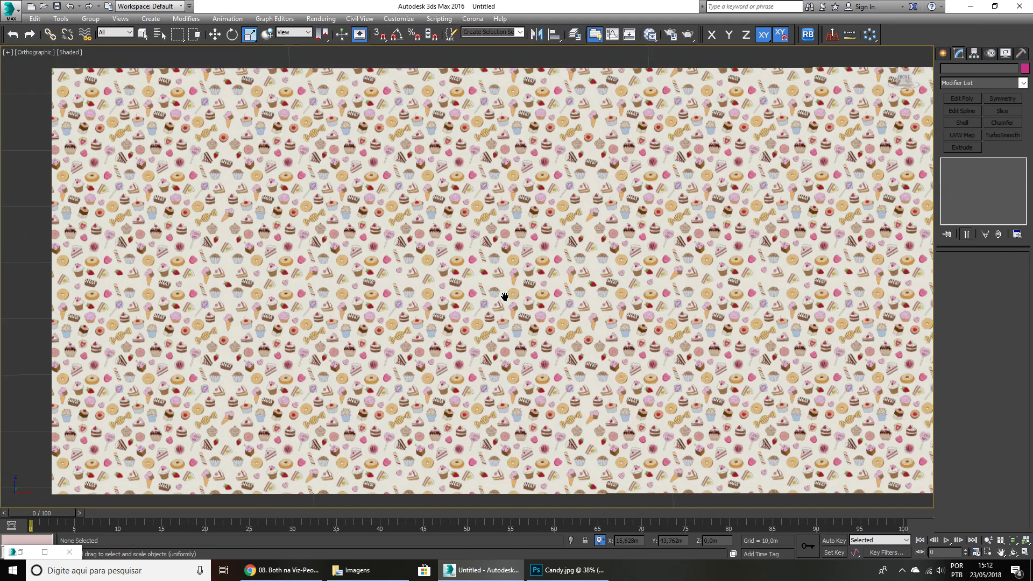
scroll(491, 287, "up", 6)
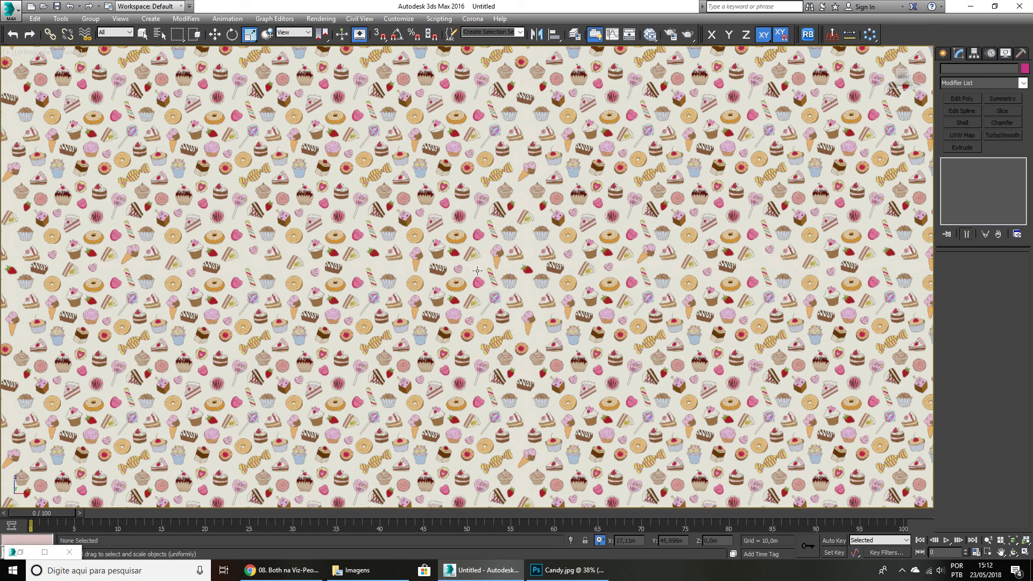
scroll(390, 263, "down", 4)
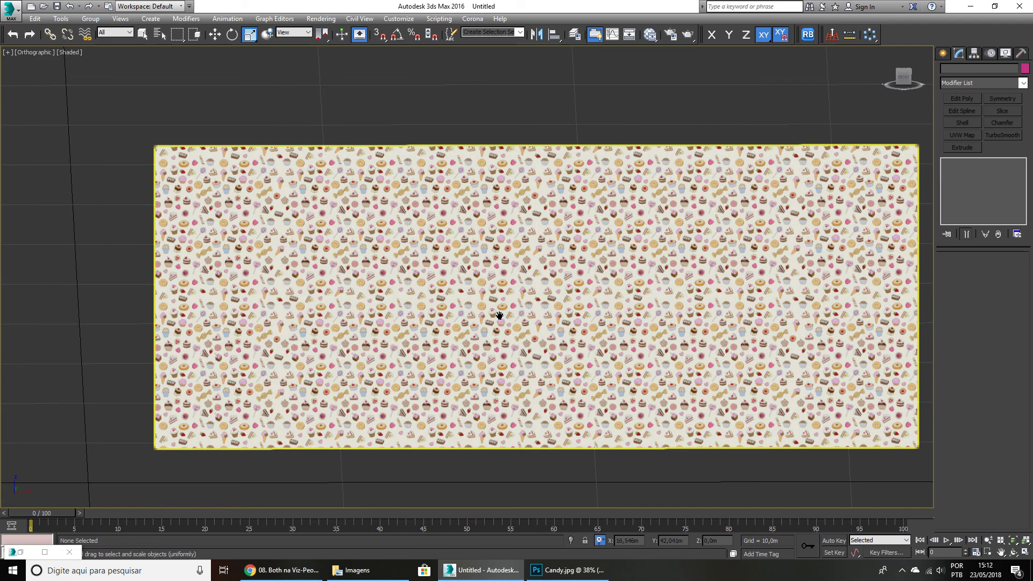
scroll(678, 301, "up", 4)
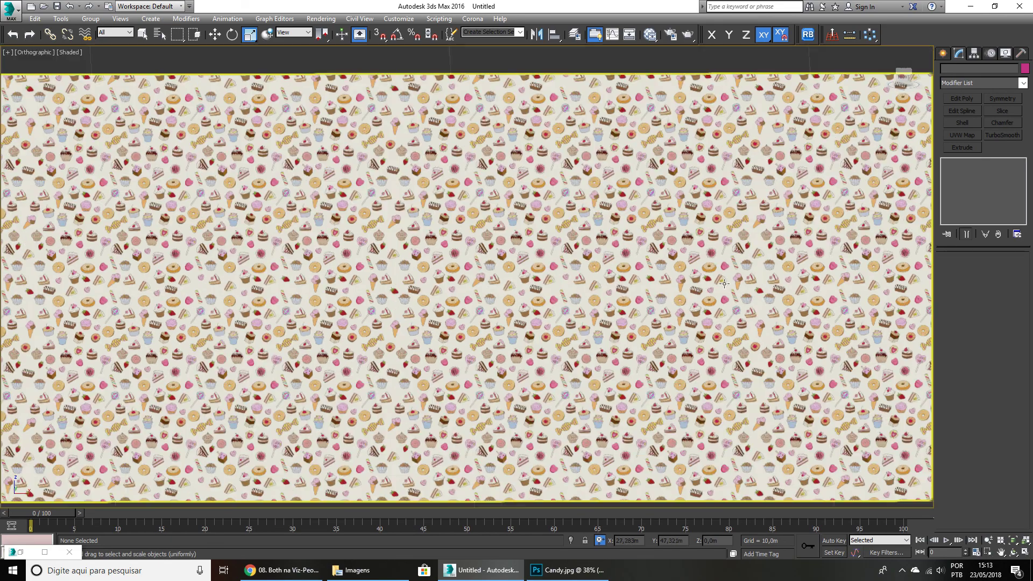
Scale up the plane's UVW Map gizmo so the sweets appear larger, deselect the plane and switch back to Candy.jpg in Photoshop.
left_click(741, 223)
left_click_drag(371, 276, 433, 238)
scroll(437, 239, "down", 2)
key("1")
left_click(815, 271)
scroll(753, 323, "down", 2)
middle_click_drag(697, 330, 575, 342, "alt")
scroll(479, 331, "up", 2)
scroll(530, 333, "down", 1)
middle_click_drag(525, 367, 465, 355)
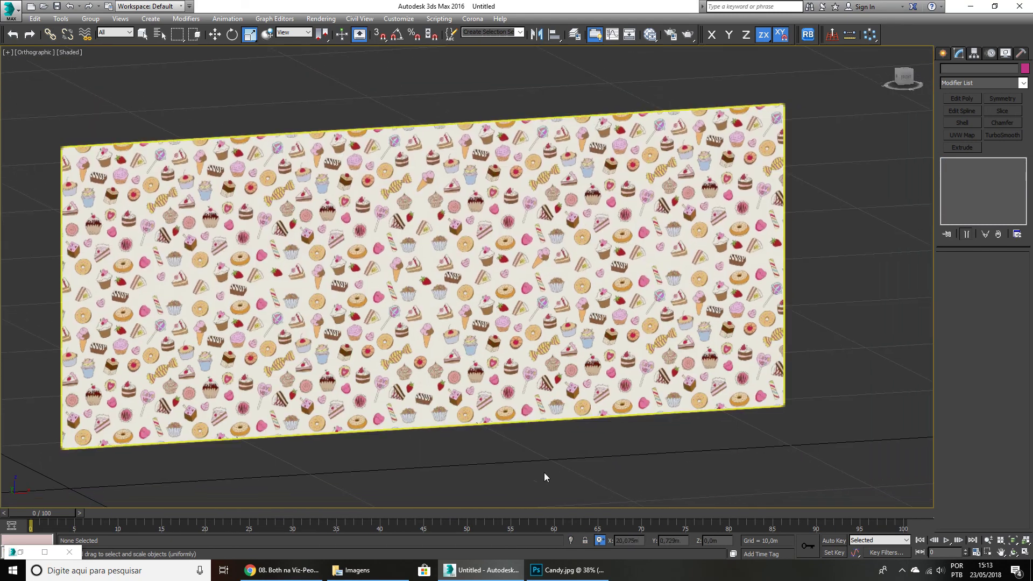
left_click(531, 575)
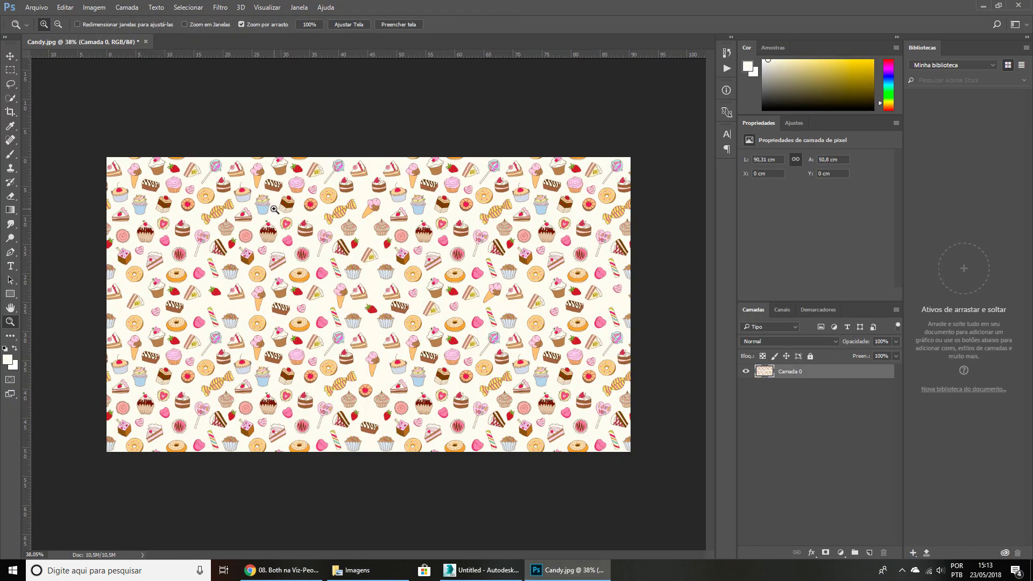